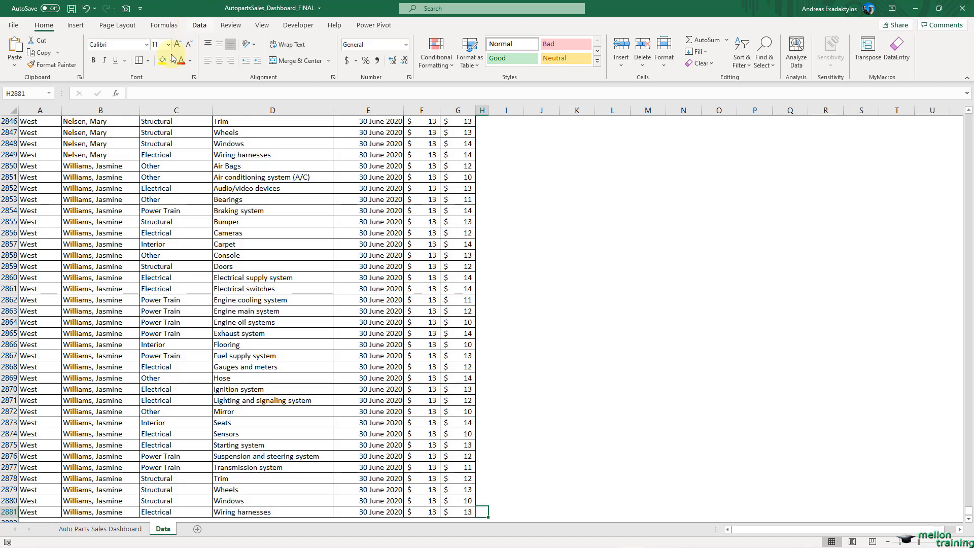
View the Auto Parts Sales Dashboard sheet in the finished workbook.
left_click(96, 531)
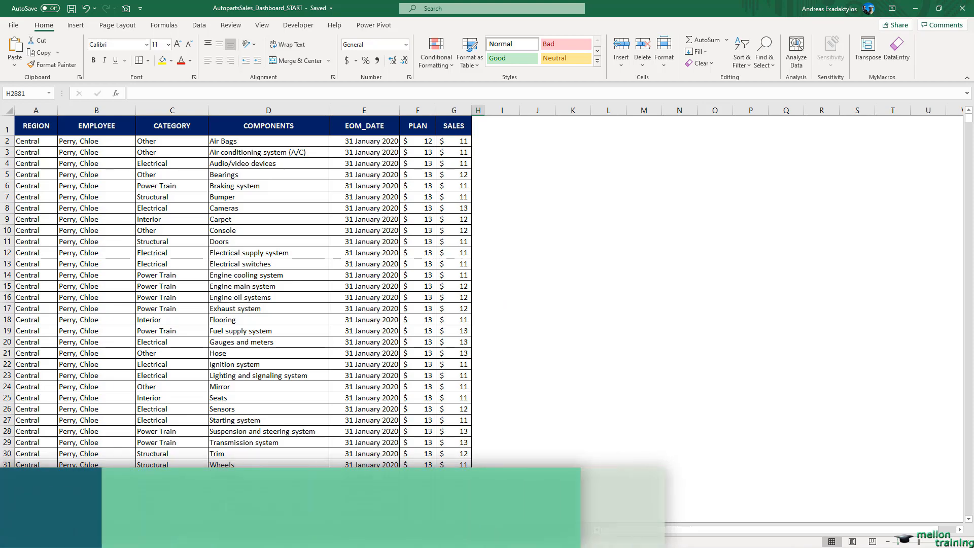
Add a new sheet named AutoPartsSalesDashboard and place it before the Data sheet.
left_click(98, 529)
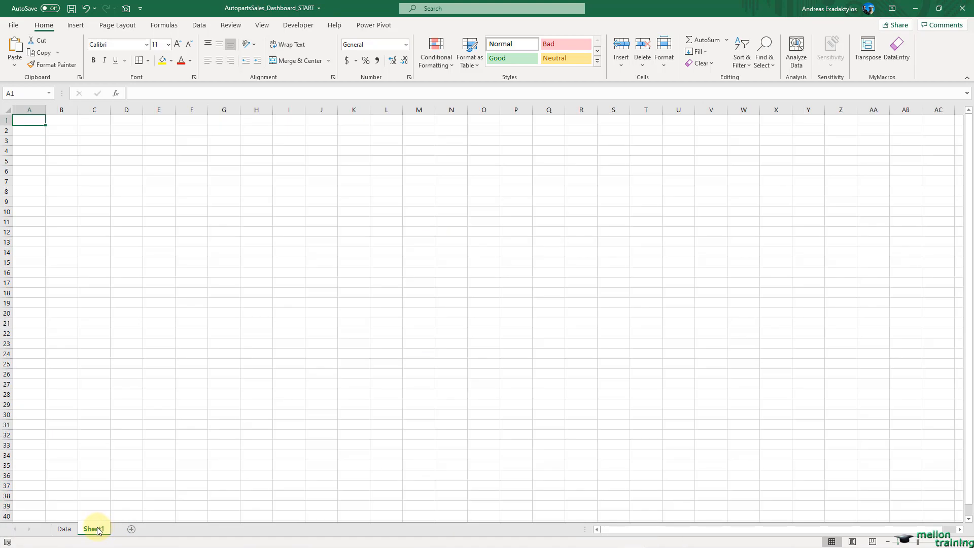
double_click(95, 528)
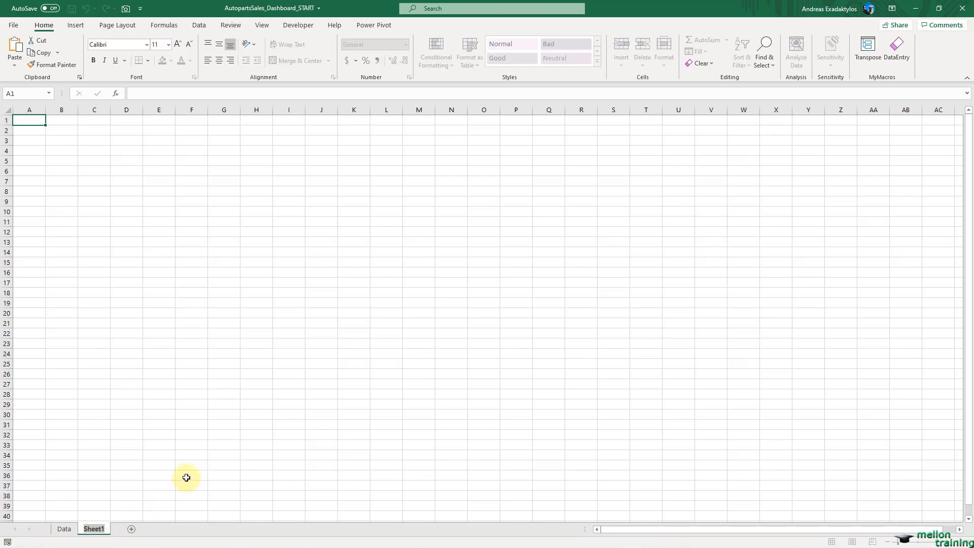
type("AutoPartsSales")
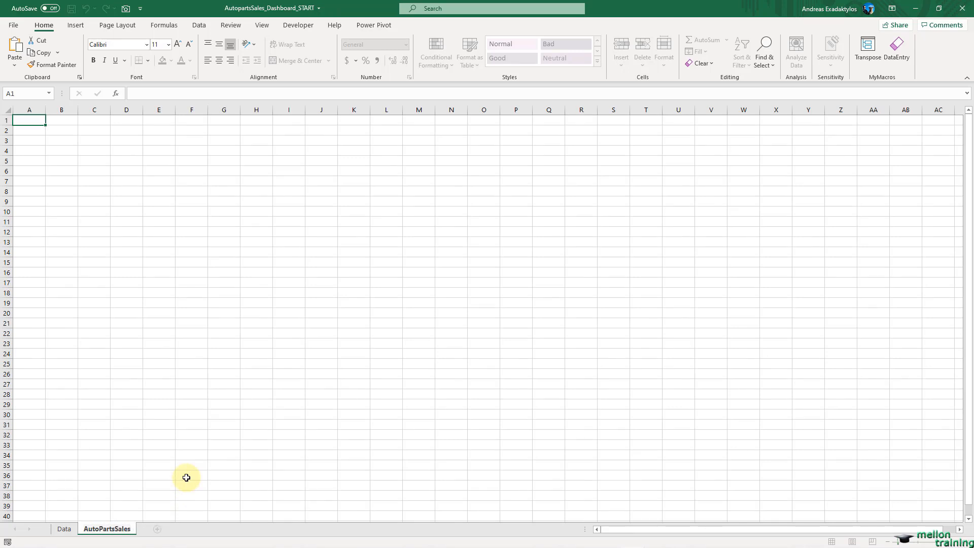
type("Dashboard")
key("Return")
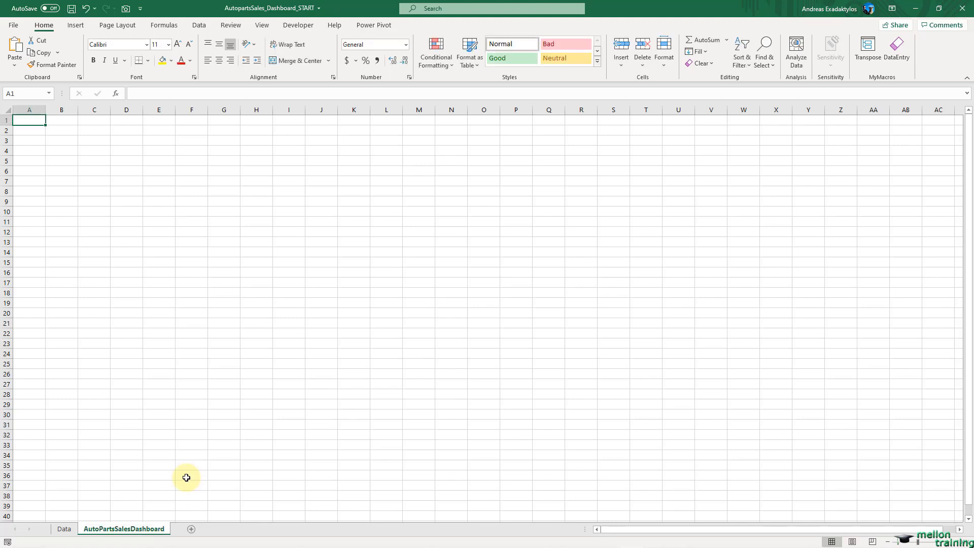
left_click_drag(140, 528, 62, 529)
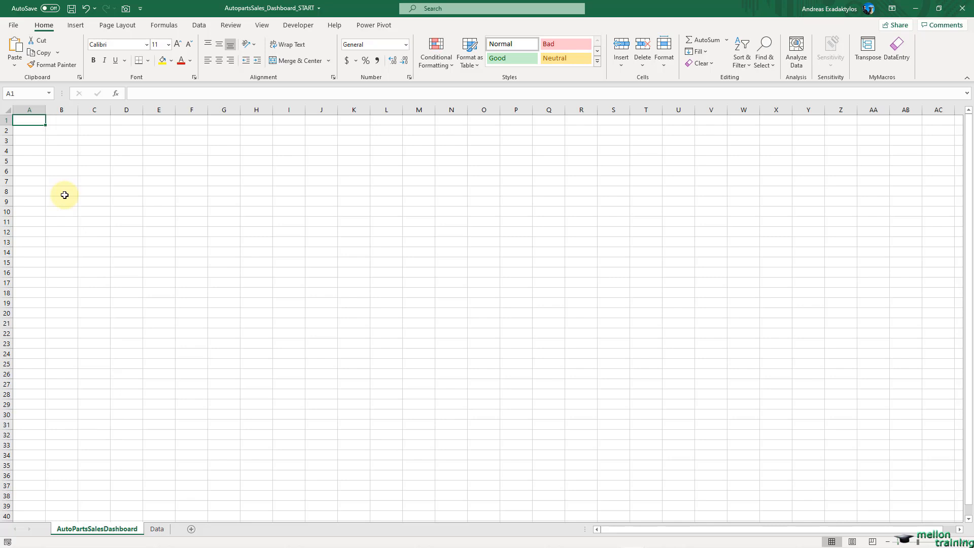
Enter the title "Monthly Auto Parts Sales Dashboard" in A1 and merge and center it across A1:R1.
type("Month")
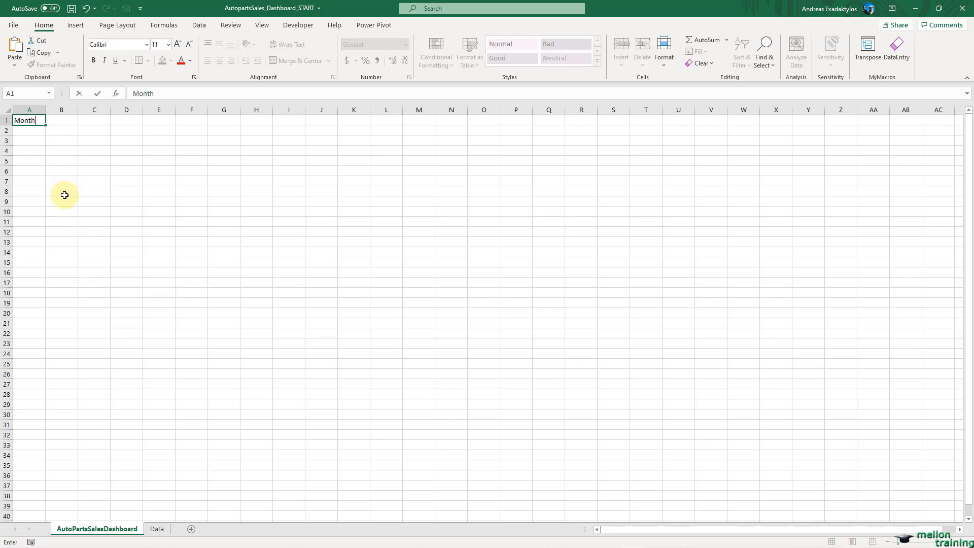
type("ly Auto Parts Sales Dashboard")
key("Return")
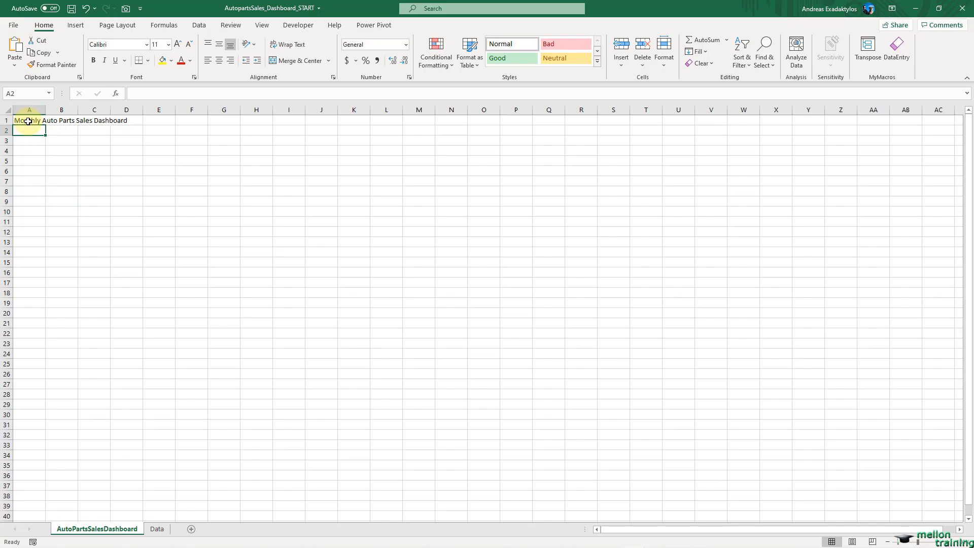
left_click_drag(28, 122, 583, 125)
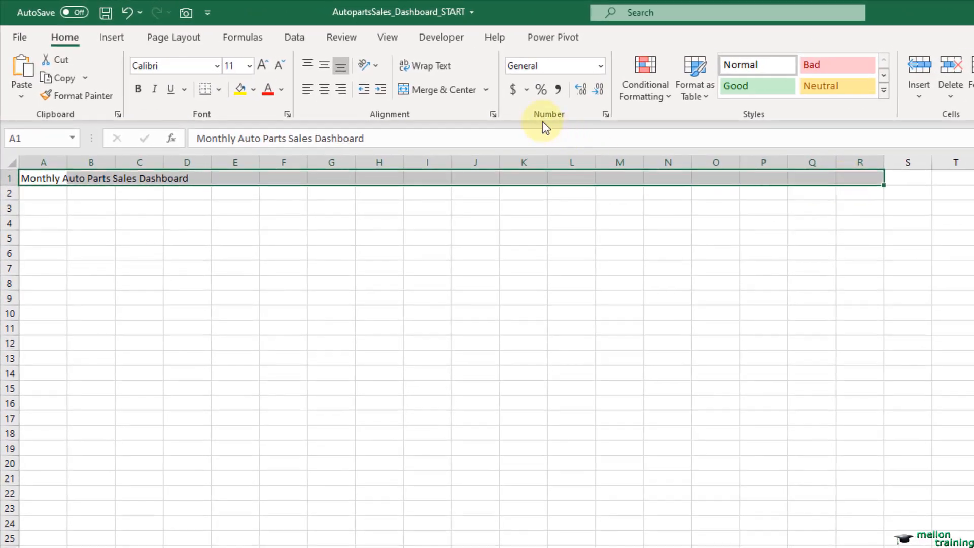
left_click(456, 94)
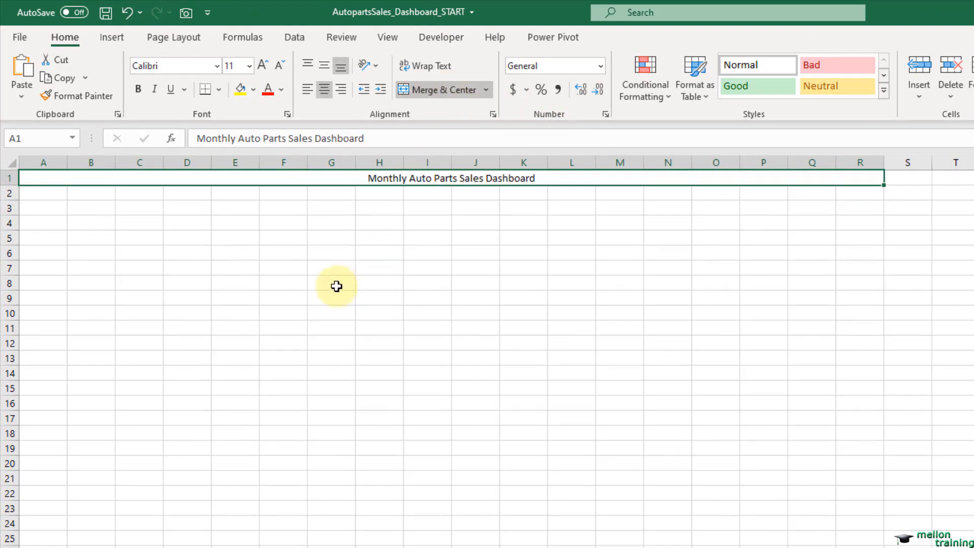
Set the height of row 1 to 30 and vertically center the title.
right_click(8, 178)
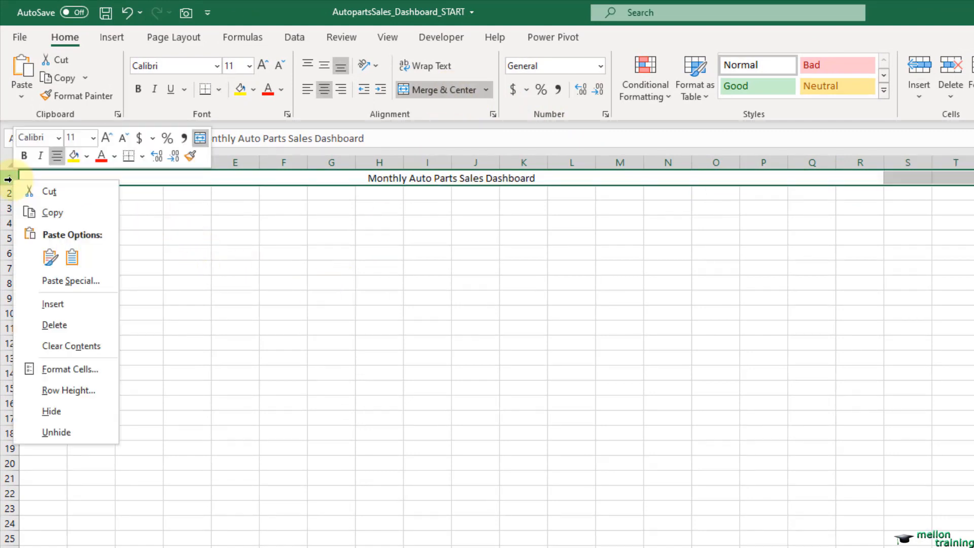
left_click(75, 389)
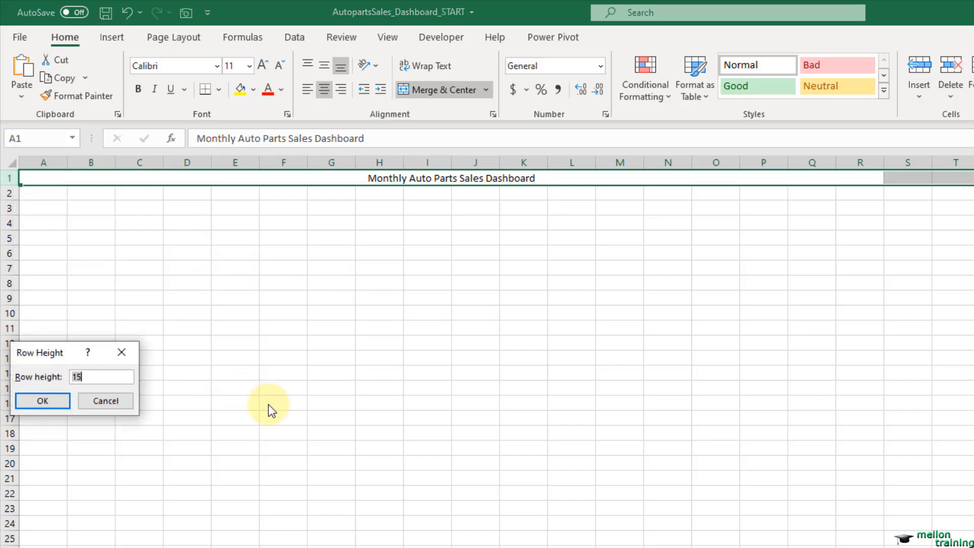
type("30")
key("Return")
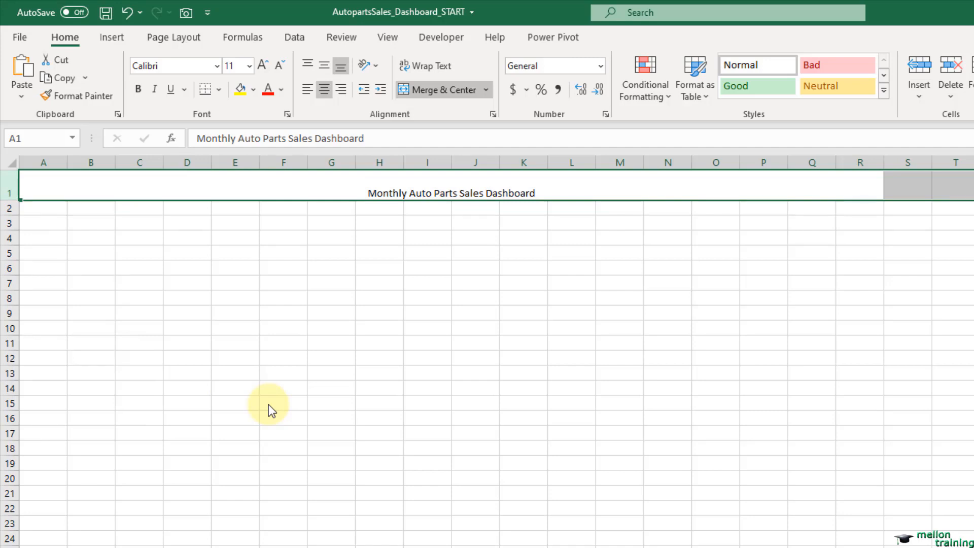
left_click(324, 65)
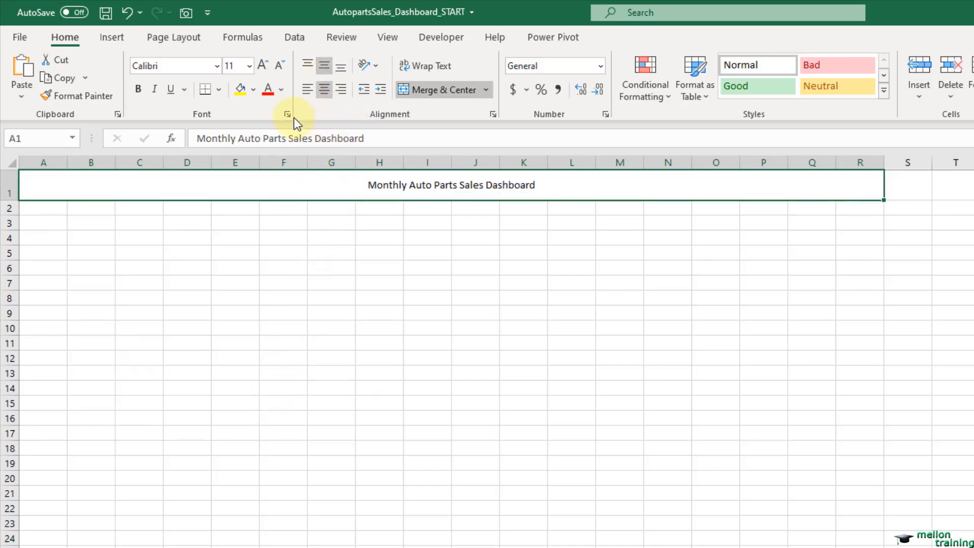
Format the title cell with a dark green fill and bold white 14-point text.
left_click(253, 89)
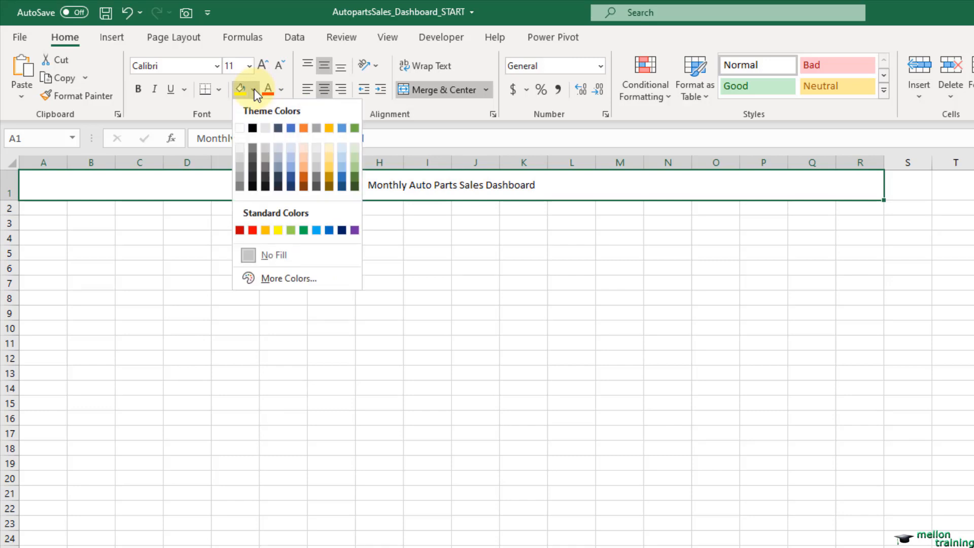
left_click(355, 188)
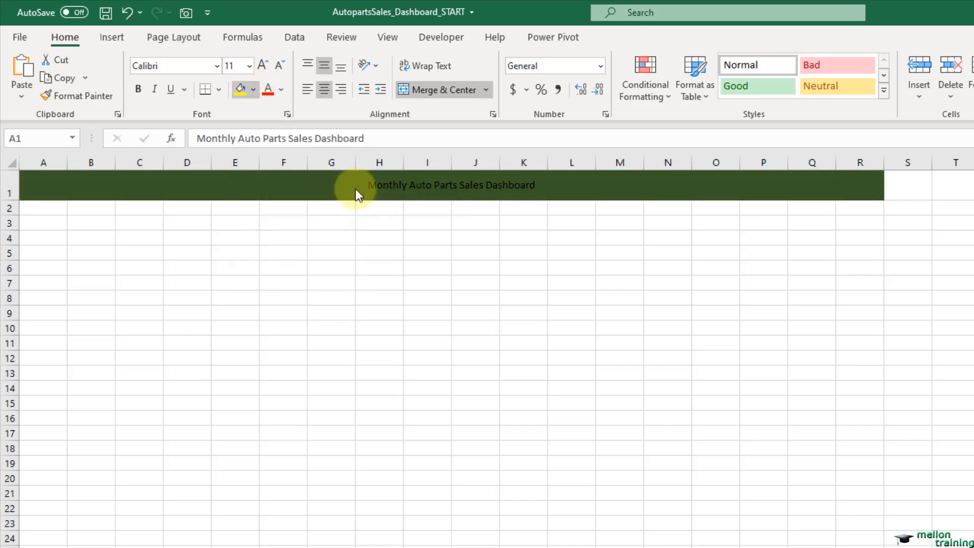
left_click(280, 89)
left_click(269, 151)
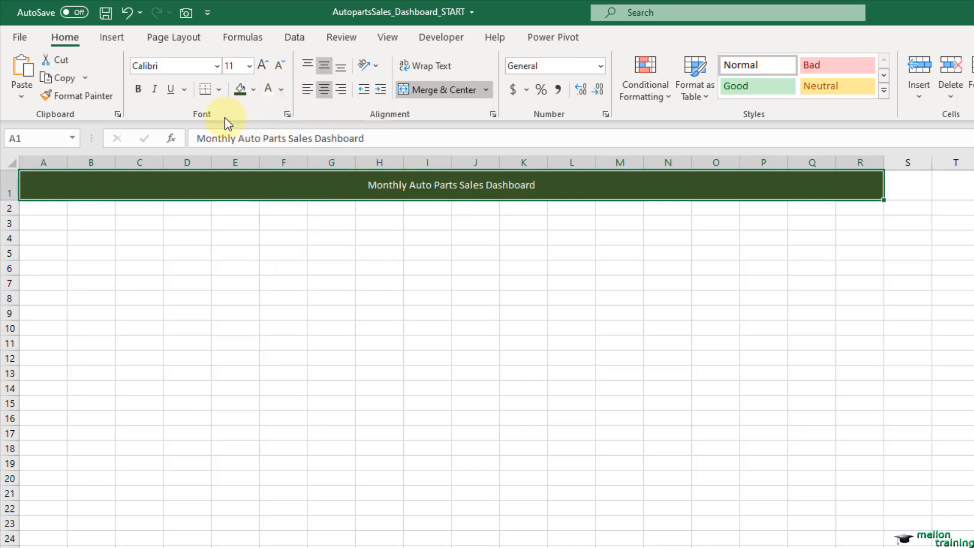
left_click(138, 89)
left_click(263, 68)
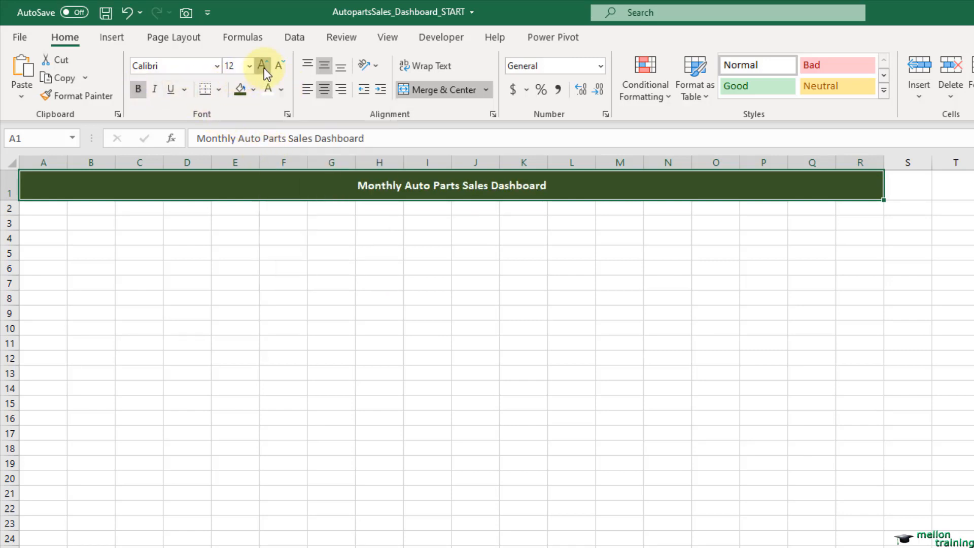
left_click(264, 68)
Search the stock icons for "car" and insert the solid front-view taxi icon.
left_click(107, 30)
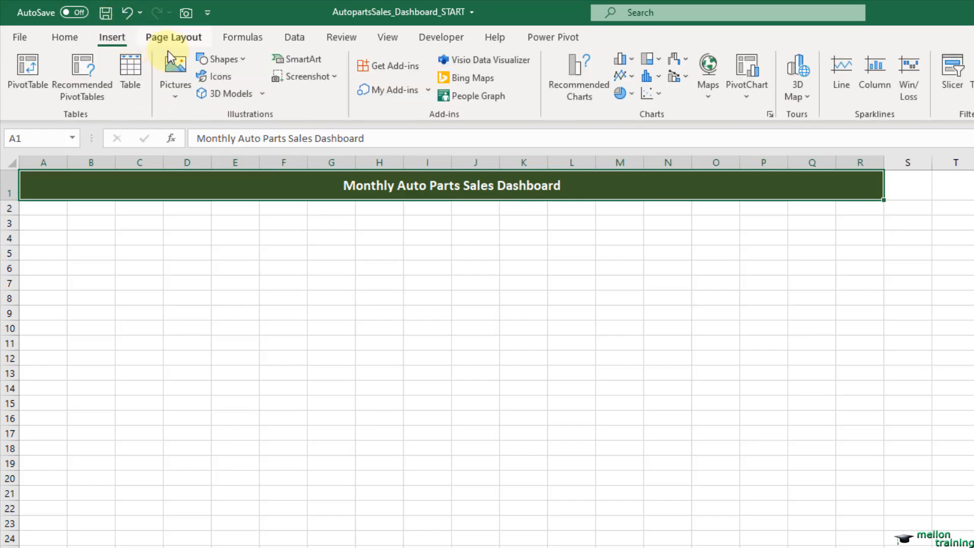
left_click(217, 77)
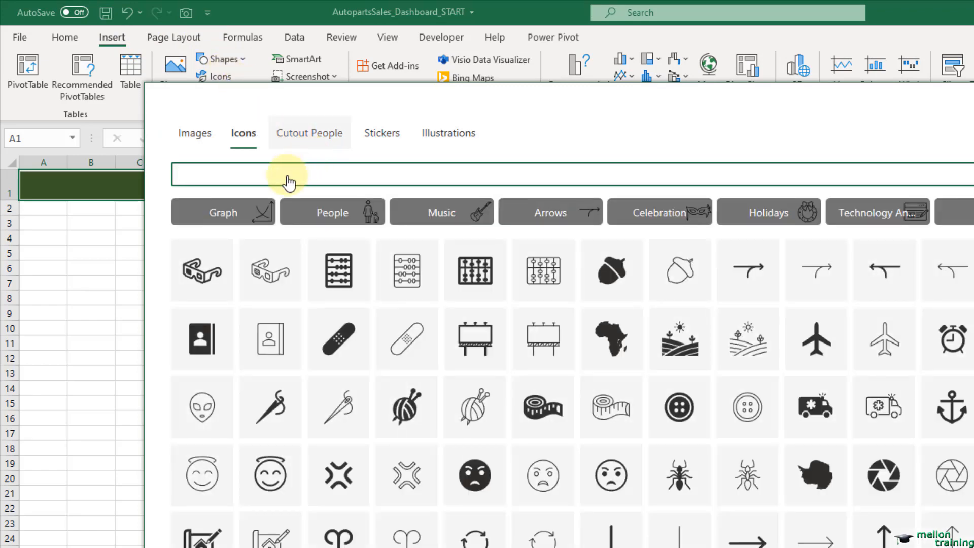
type("car")
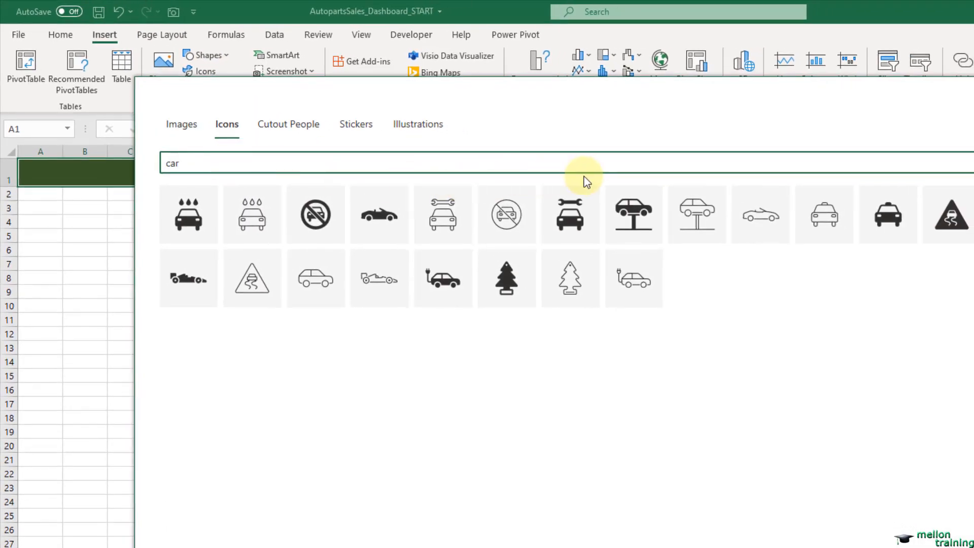
left_click(894, 220)
left_click(973, 471)
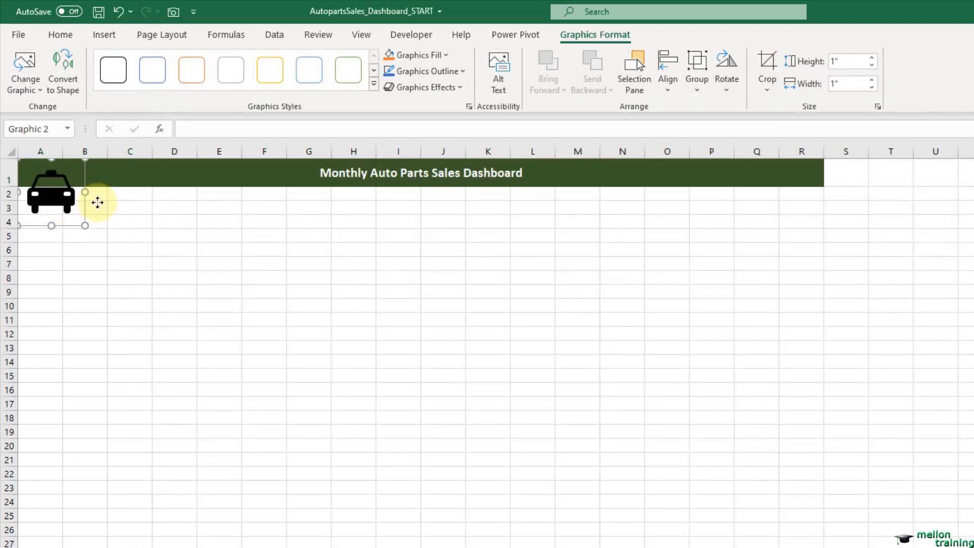
Place the taxi icon just after the title text, fill it white and shrink it to fit within row 1.
left_click_drag(63, 209, 556, 183)
left_click(450, 54)
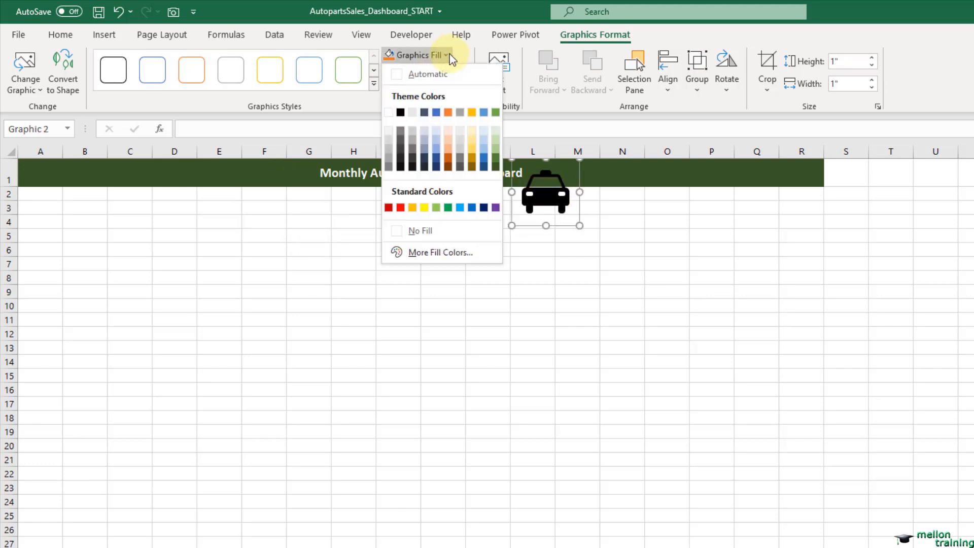
left_click(396, 108)
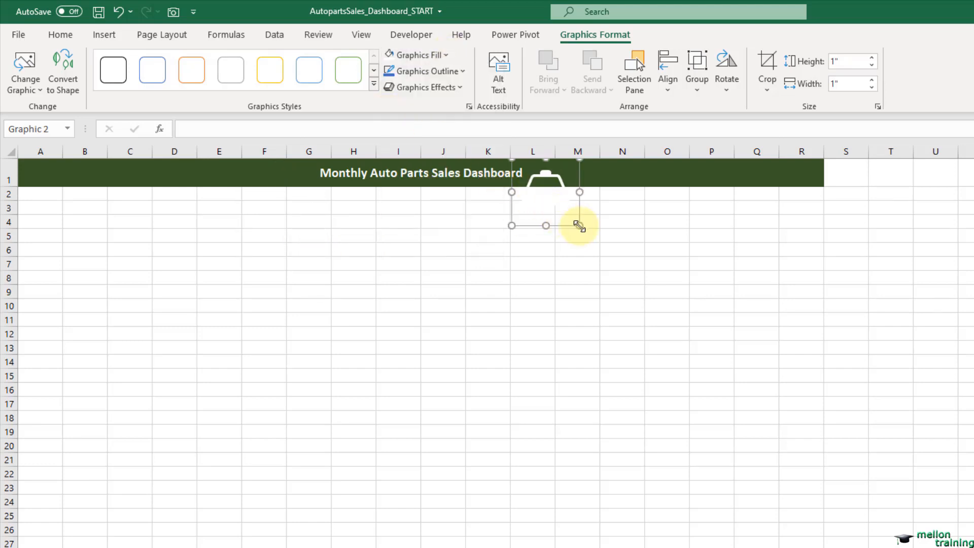
left_click_drag(578, 226, 569, 188)
left_click(585, 175)
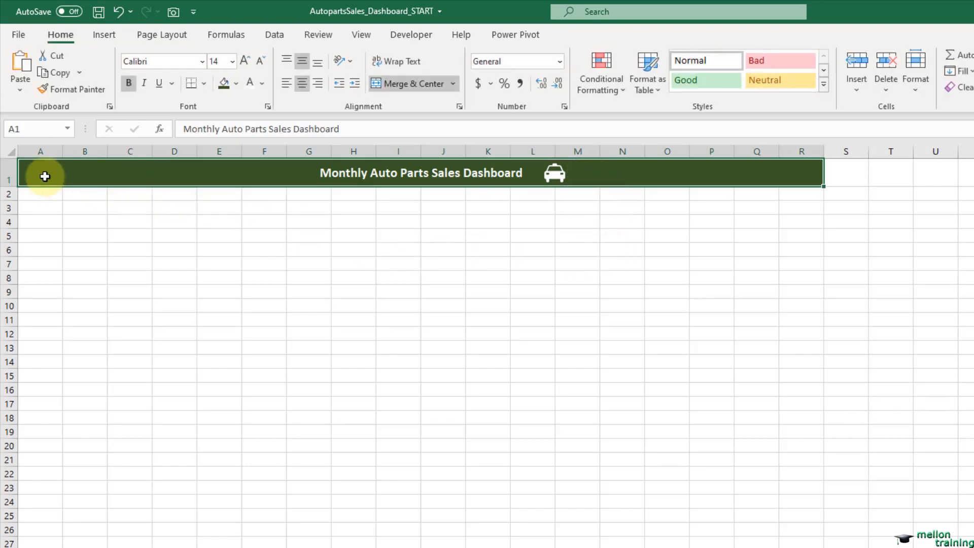
Enter the label "Data from:" in A2 and merge and center it across A2:B2.
left_click(32, 195)
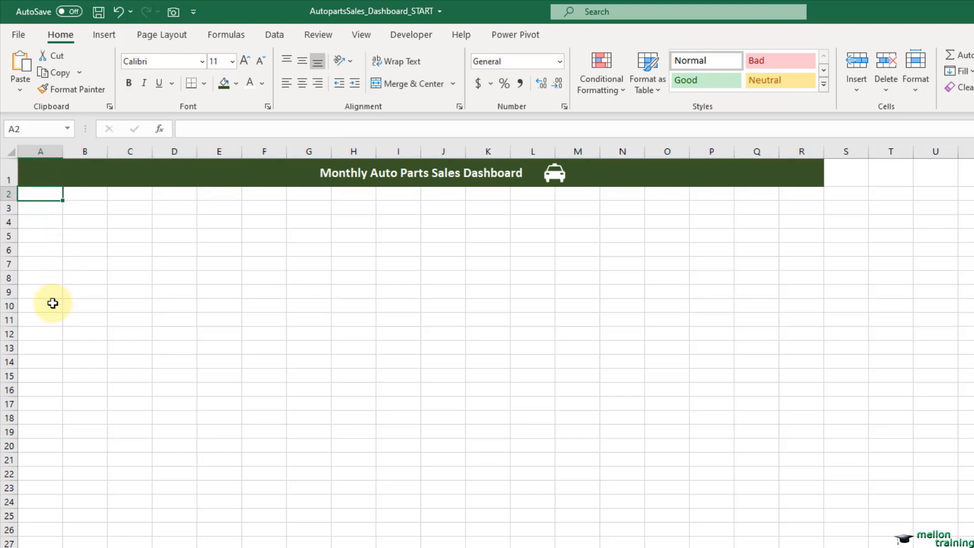
type("Data ")
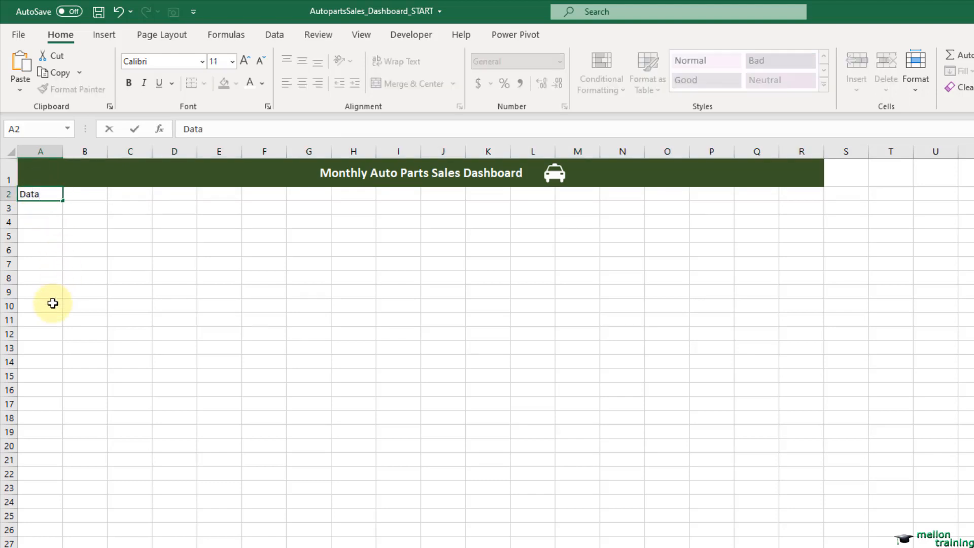
type("from:")
key("Return")
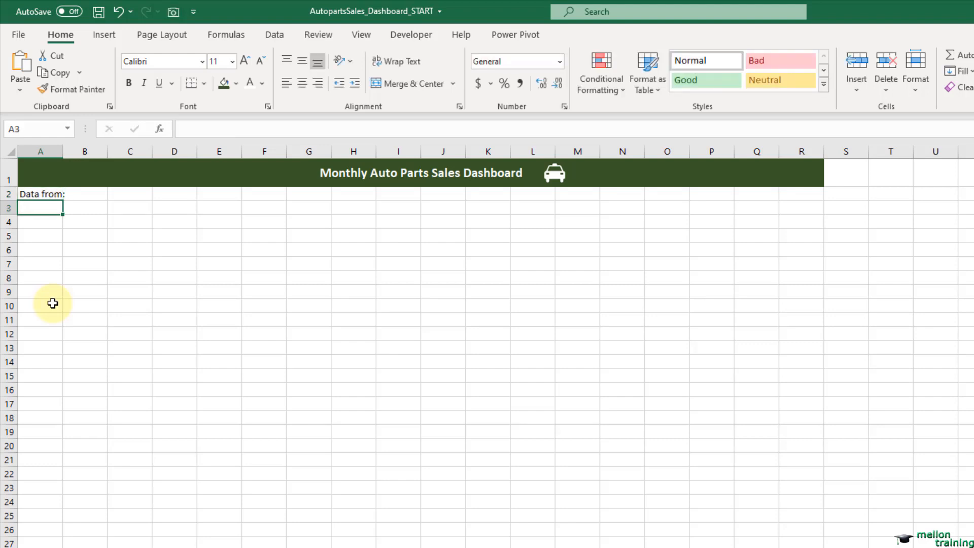
left_click_drag(54, 193, 77, 196)
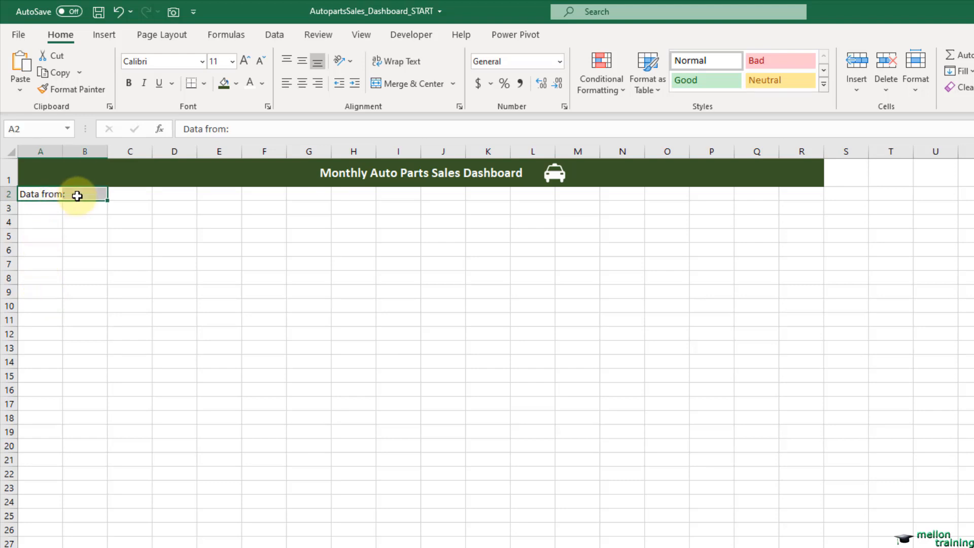
left_click(403, 85)
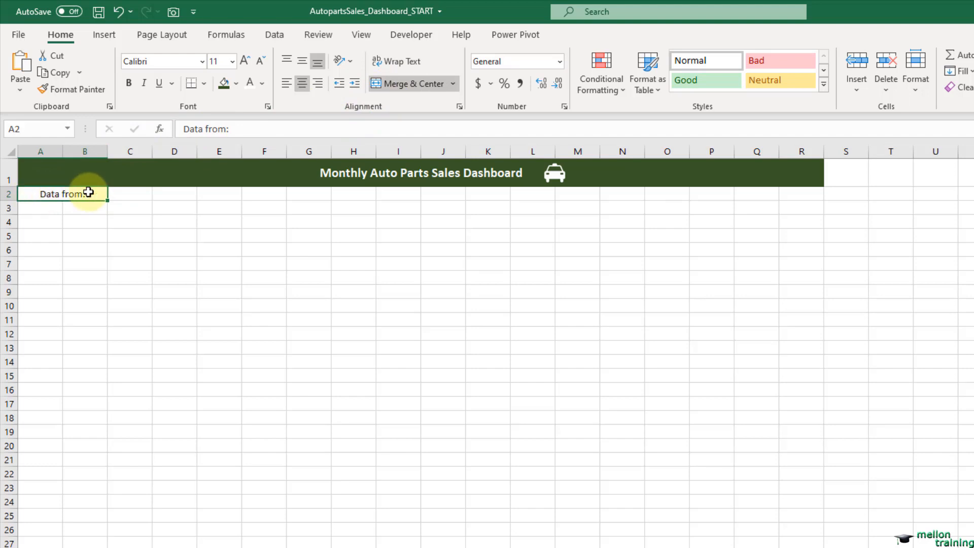
Enter a MIN formula in D2 that returns the earliest date from column E of the Data sheet.
left_click(170, 194)
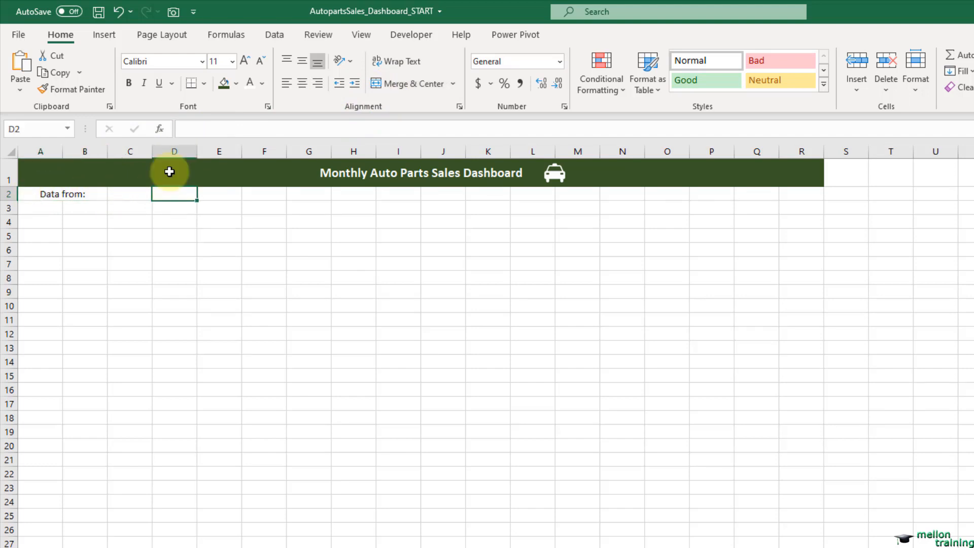
type("=MIN(")
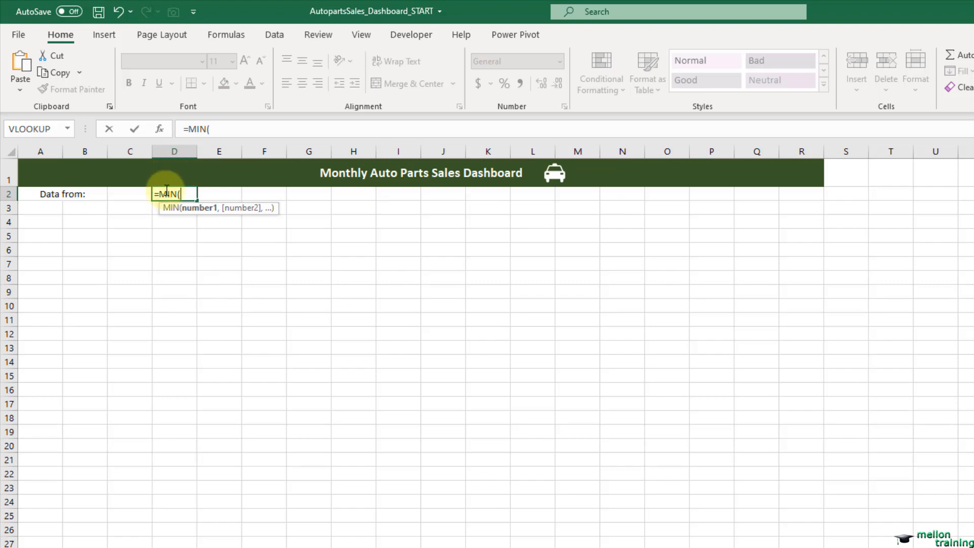
left_click(253, 547)
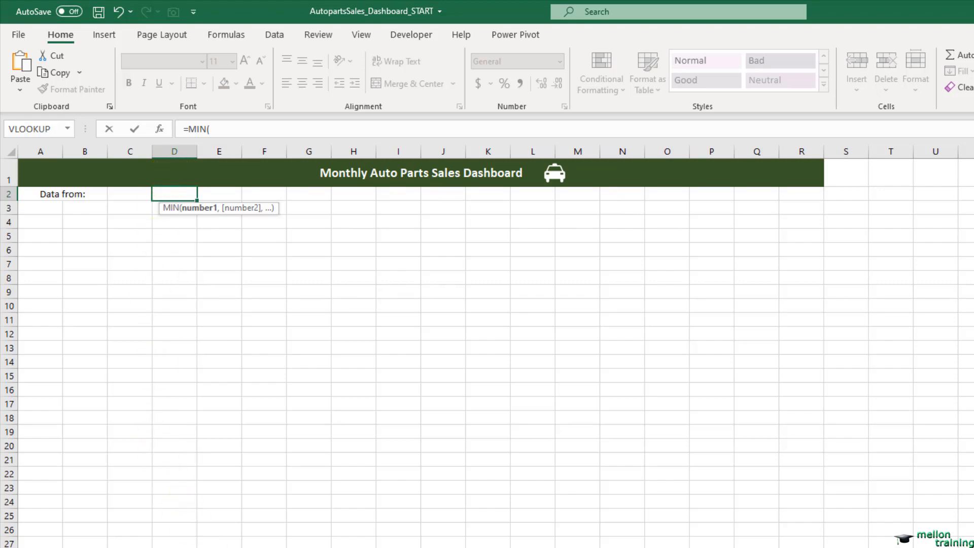
left_click(489, 151)
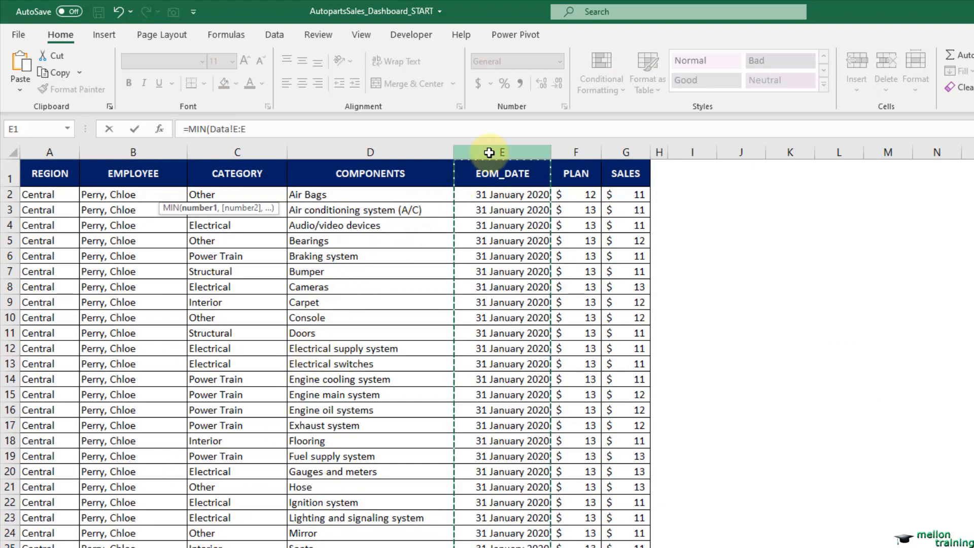
key("Return")
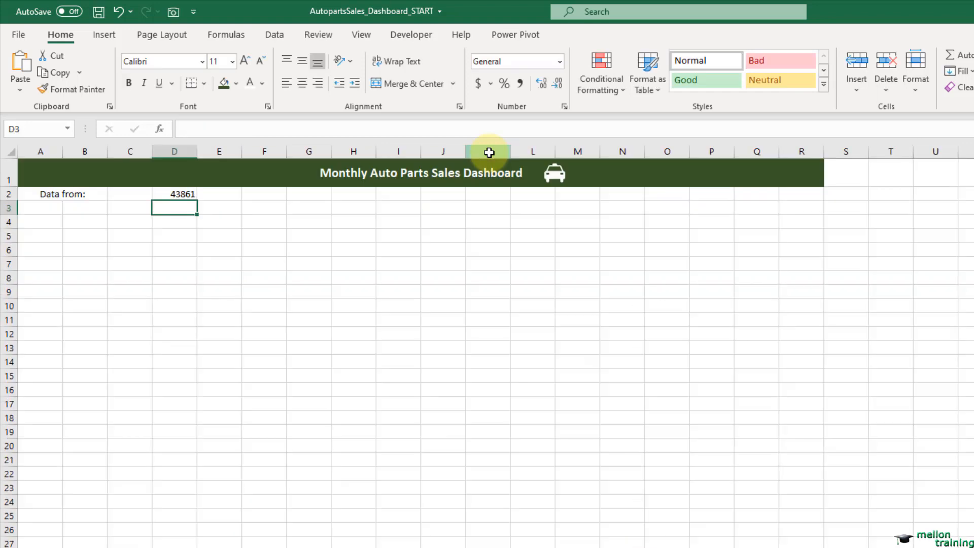
Format the earliest date in D2 with the Date type "March-12" that shows the full month name and two-digit year.
left_click(183, 194)
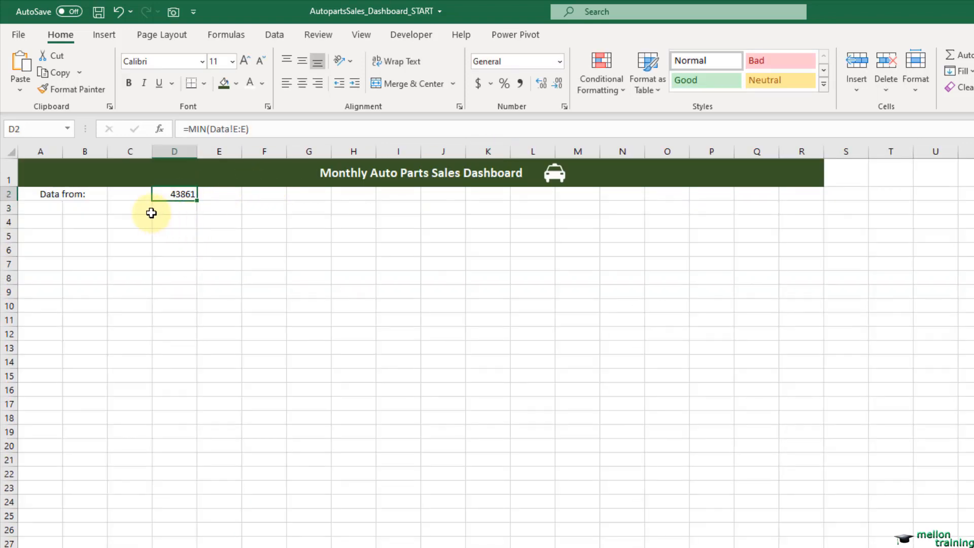
left_click(560, 63)
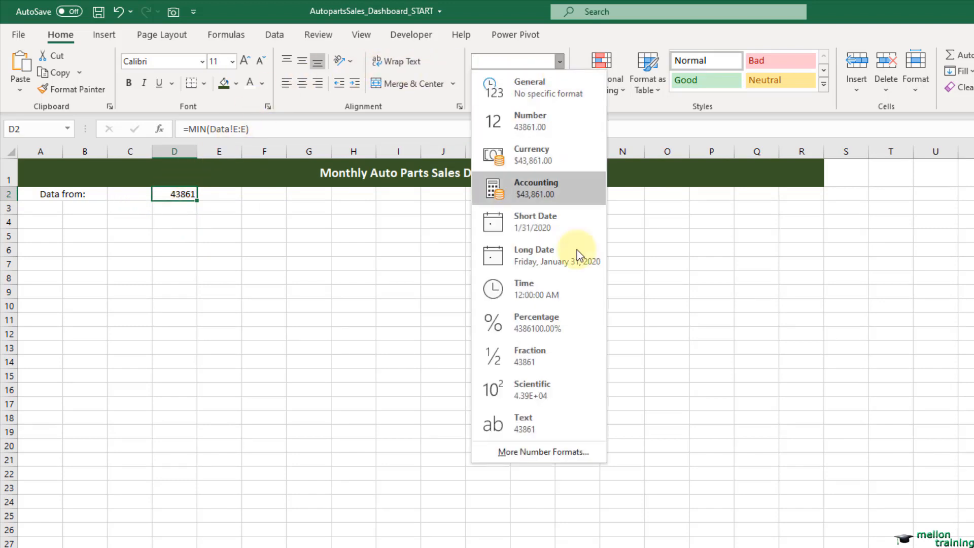
left_click(564, 449)
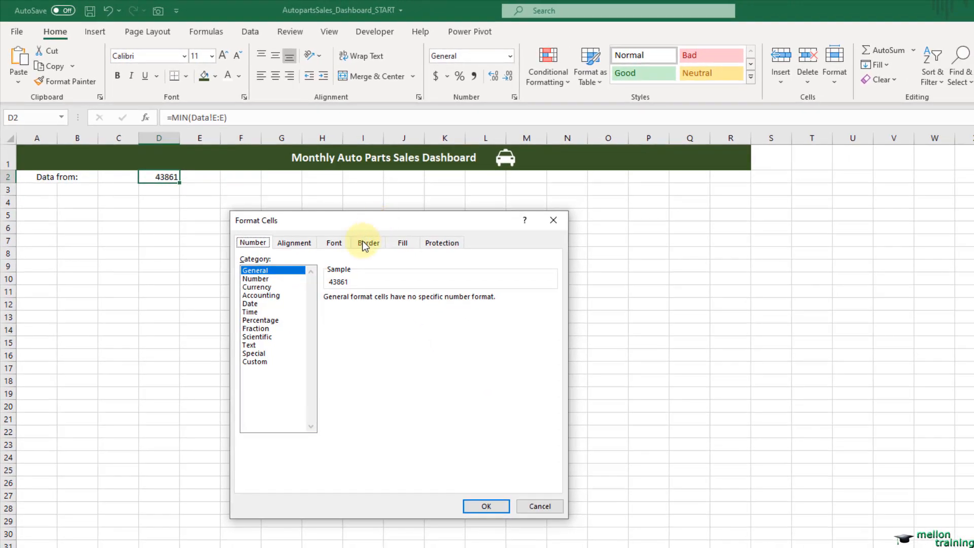
left_click(272, 305)
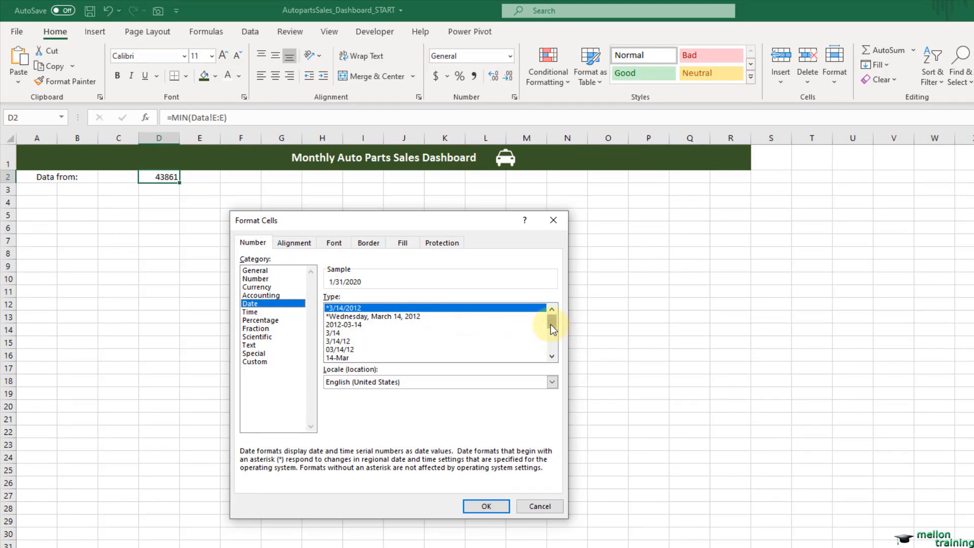
left_click_drag(551, 325, 552, 341)
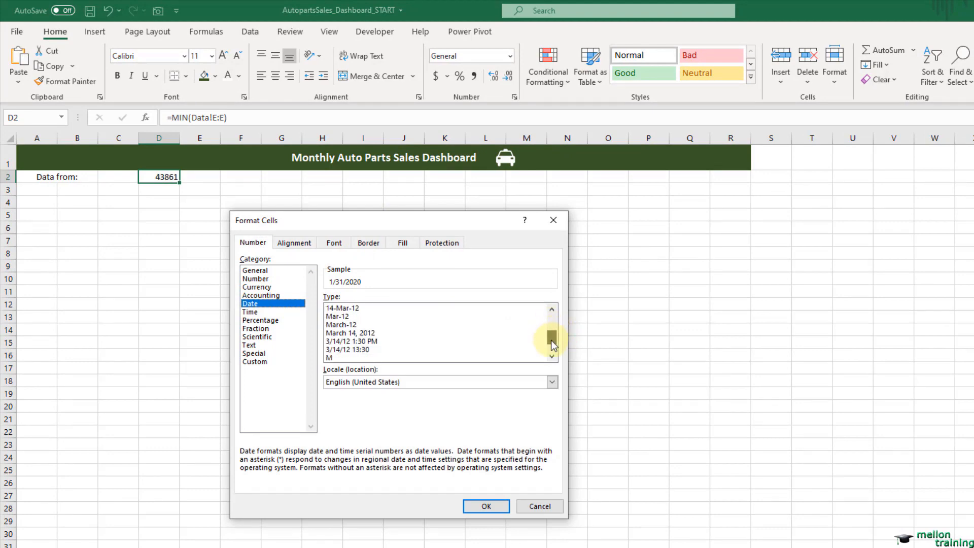
left_click(352, 325)
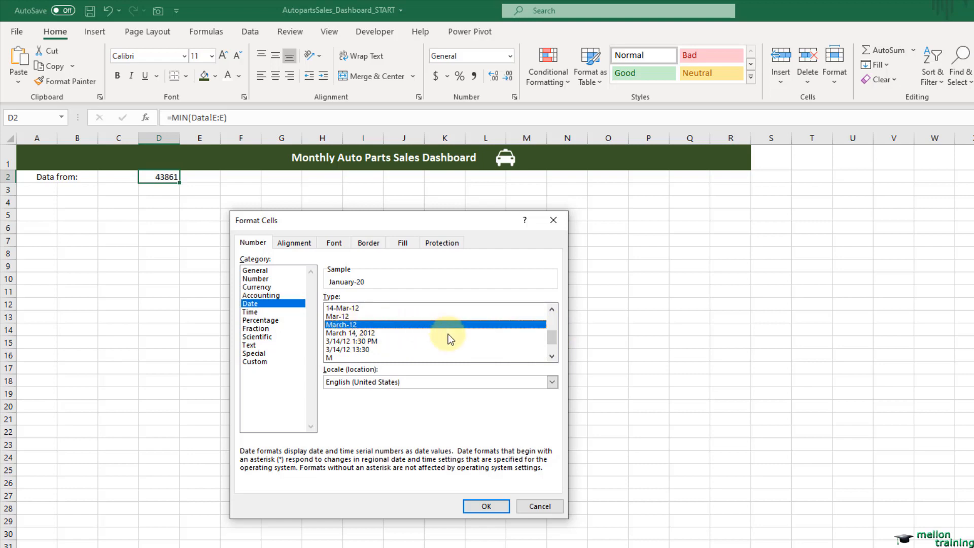
left_click(486, 506)
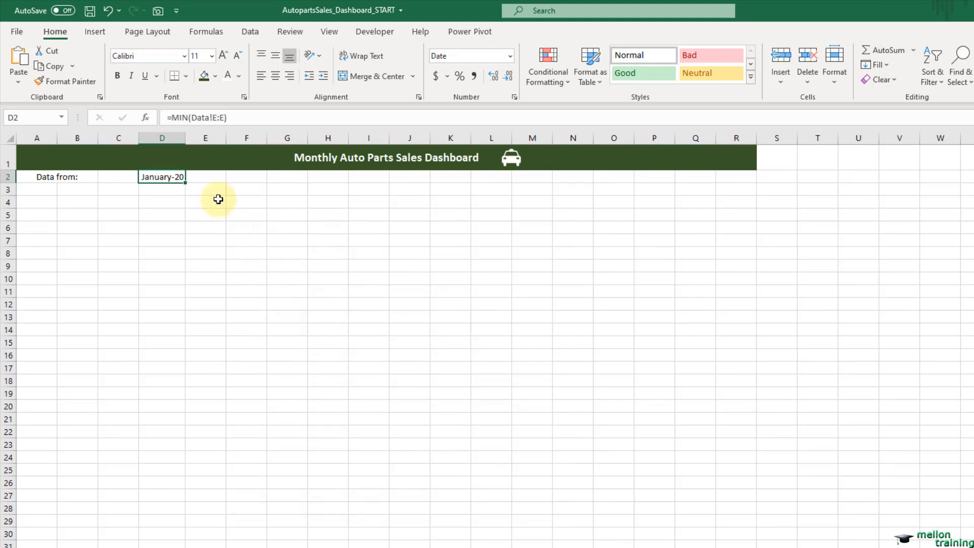
Enter a MAX formula in E2 that returns the latest date from column E of the Data sheet.
left_click(206, 177)
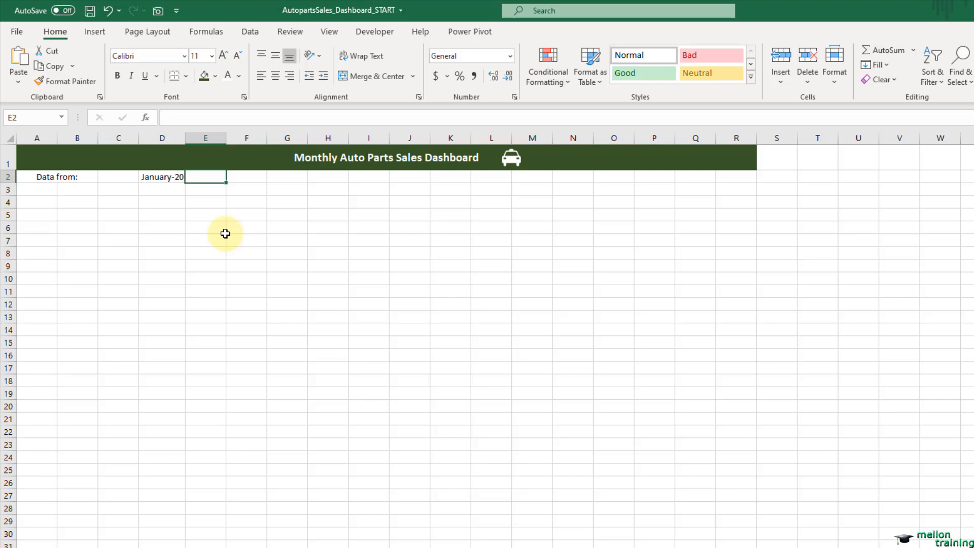
type("=MAX(")
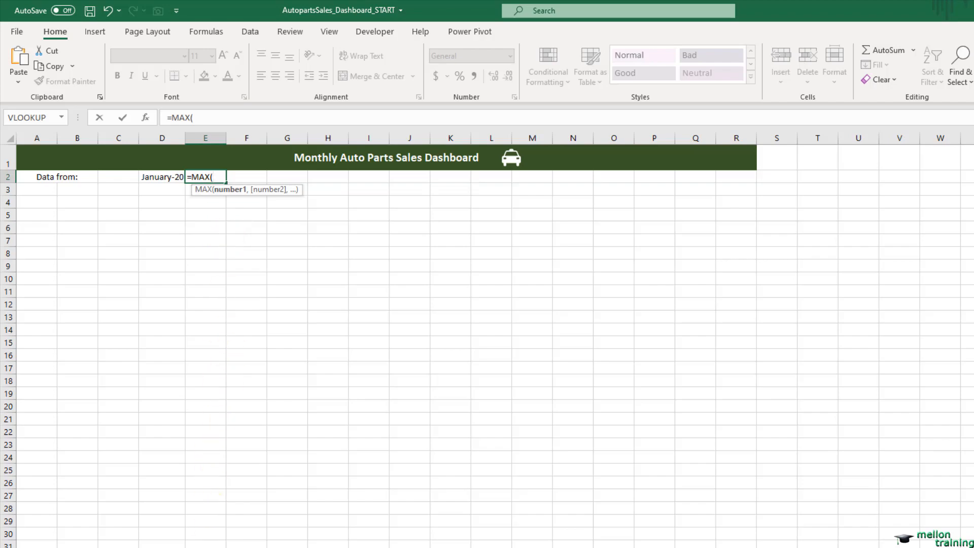
left_click(224, 547)
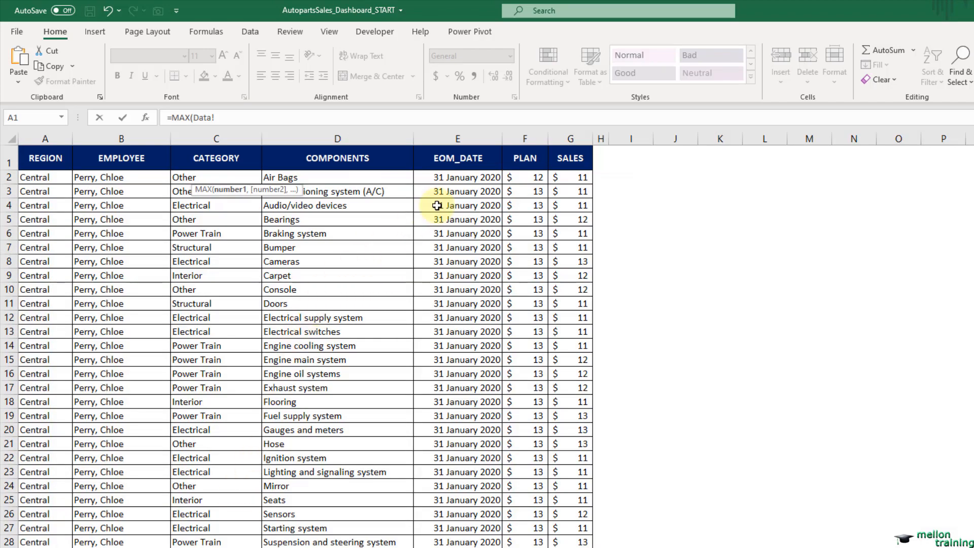
left_click(471, 138)
key("Return")
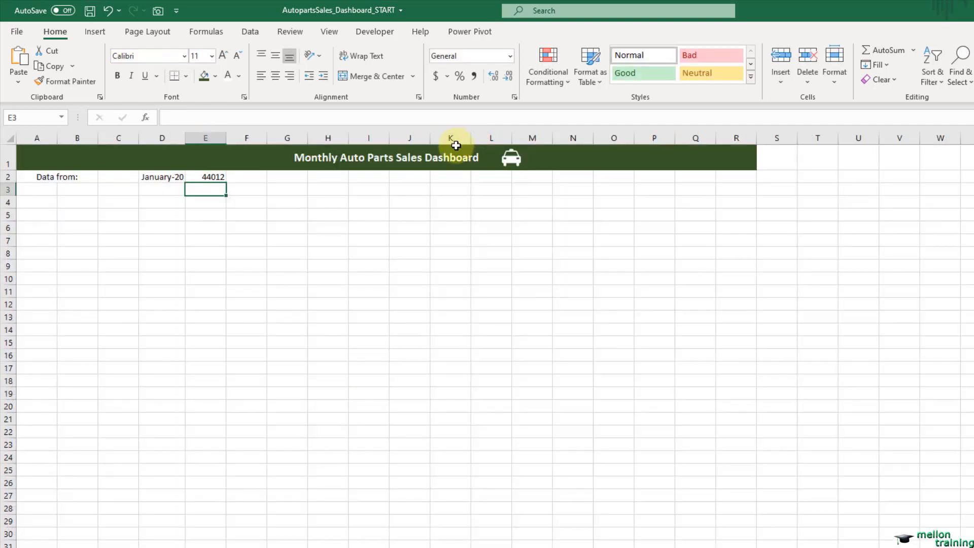
Format the latest date in E2 with the same "March-12" Date type as D2.
left_click(218, 176)
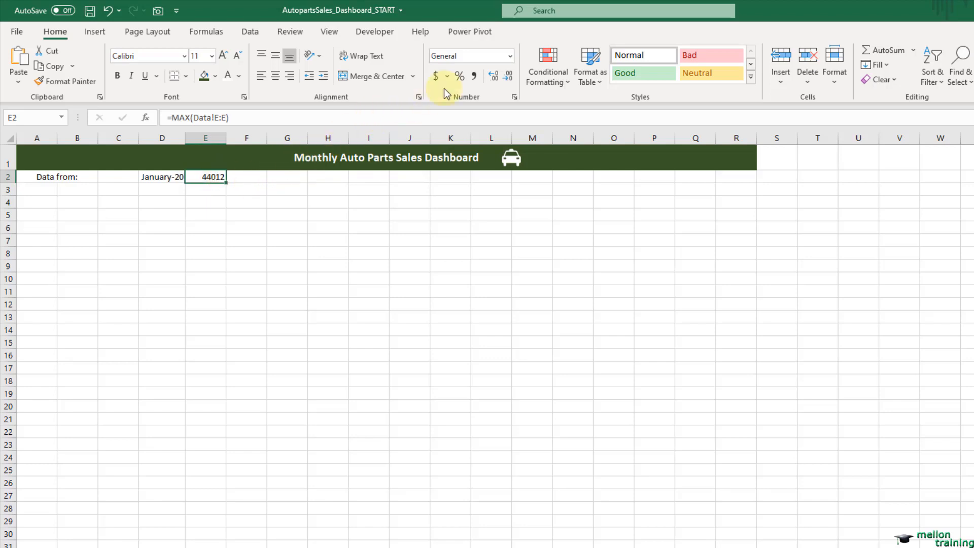
left_click(509, 56)
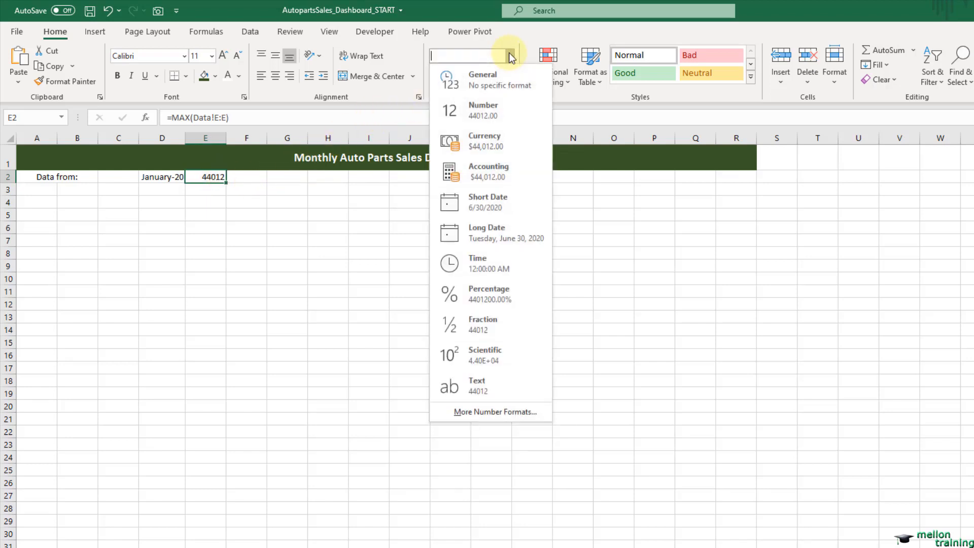
left_click(498, 408)
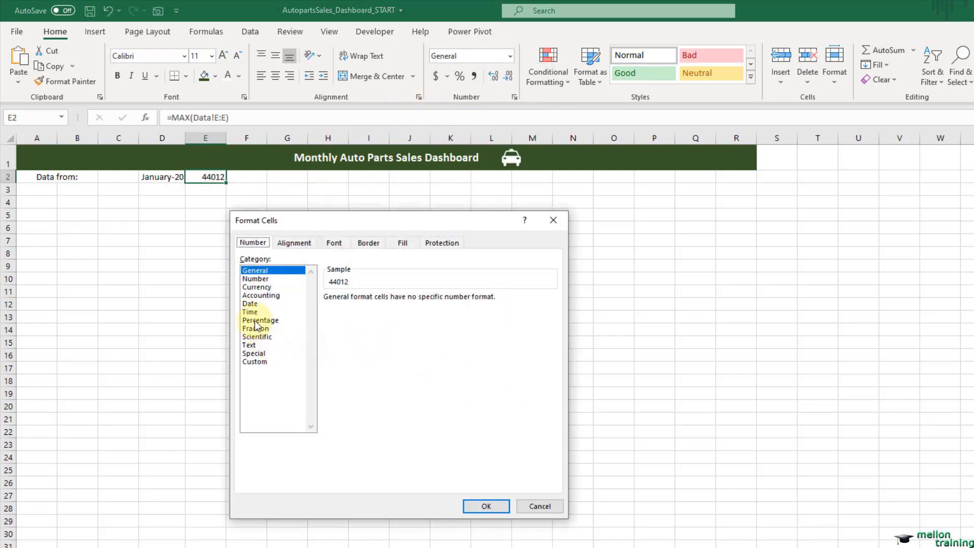
left_click(250, 303)
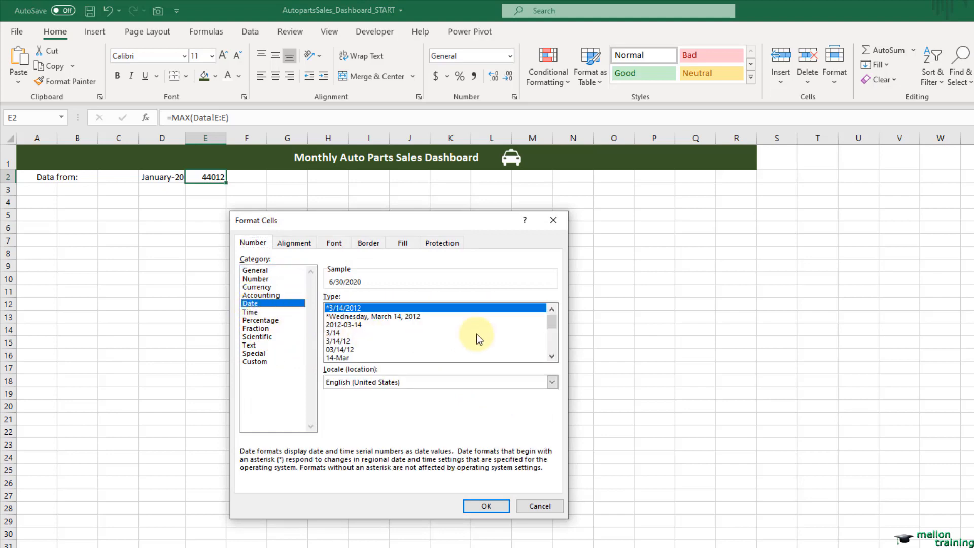
left_click_drag(552, 322, 554, 338)
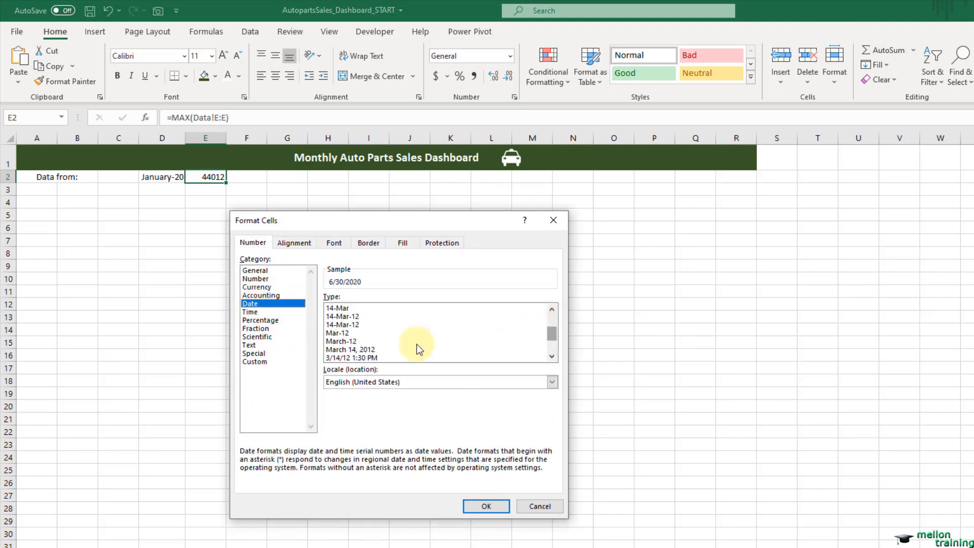
left_click(350, 341)
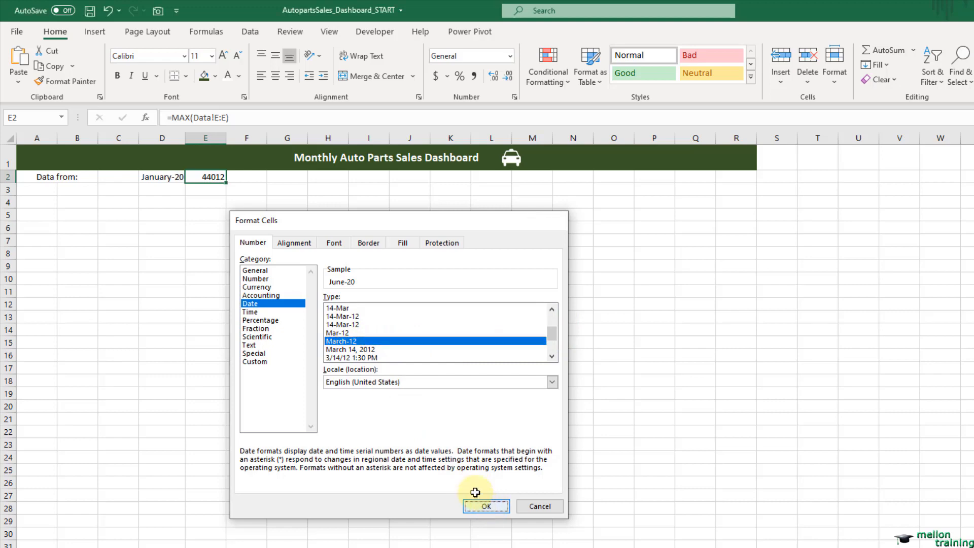
left_click(485, 506)
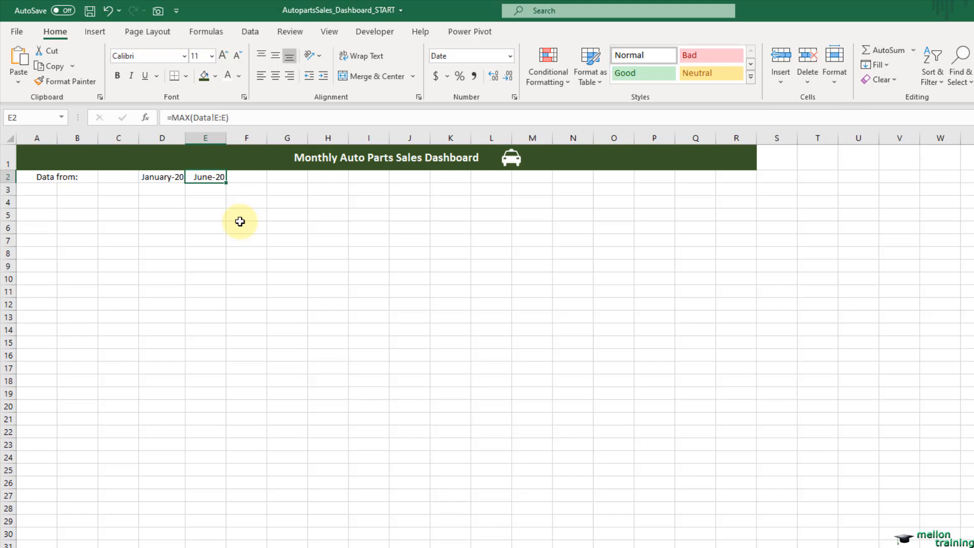
Enter the section headings "Regions" in A4 and "% of Goal" in D4.
left_click(37, 203)
type("Regions")
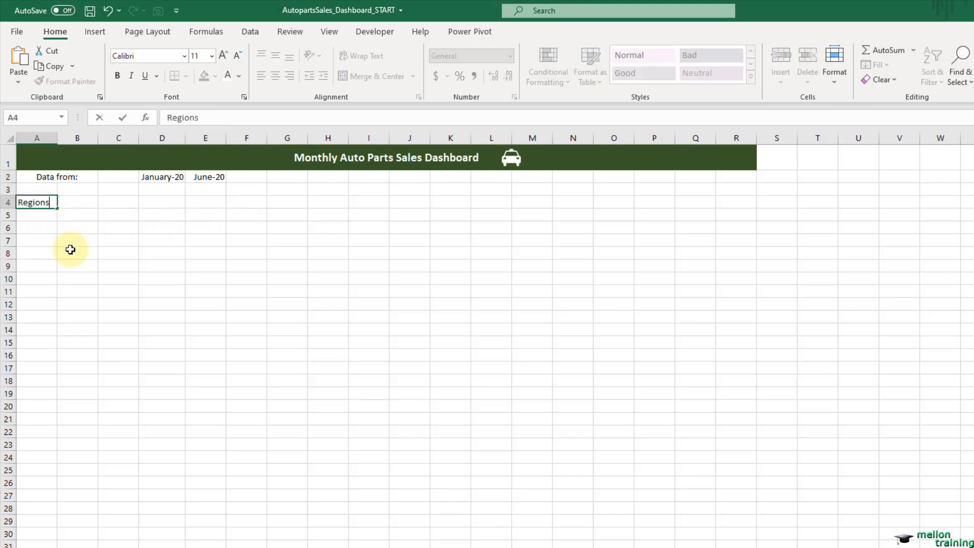
left_click(156, 200)
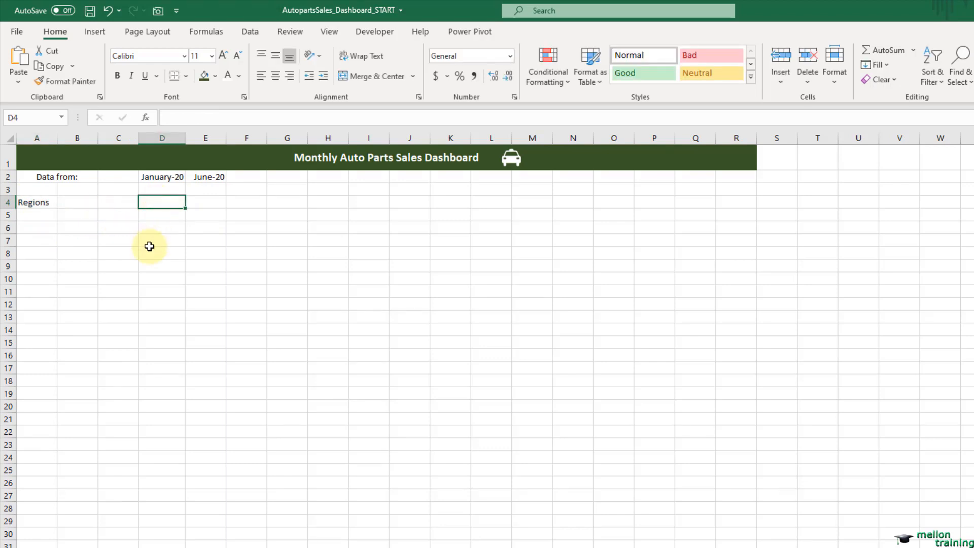
type("% of Goal")
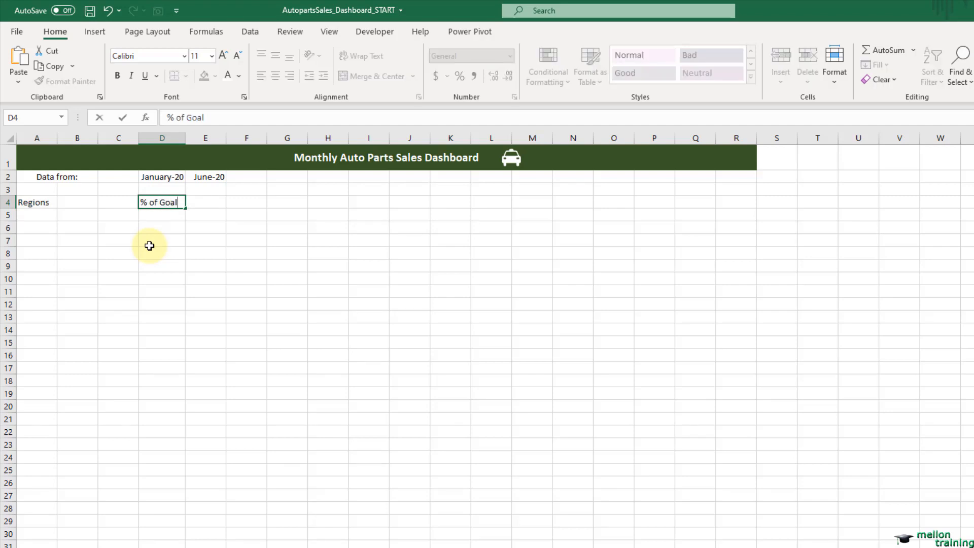
key("Return")
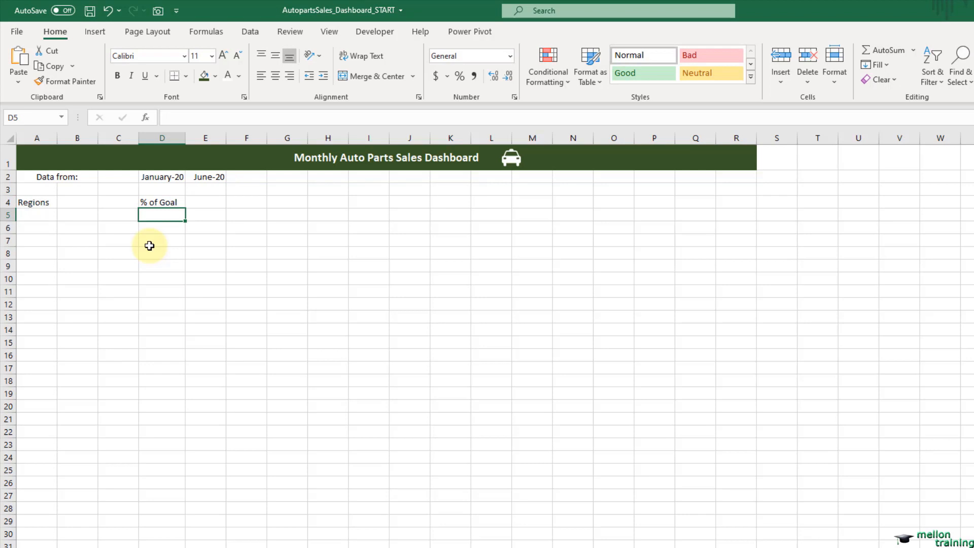
Enter the section heading "Sales by Category" in G4.
left_click(276, 201)
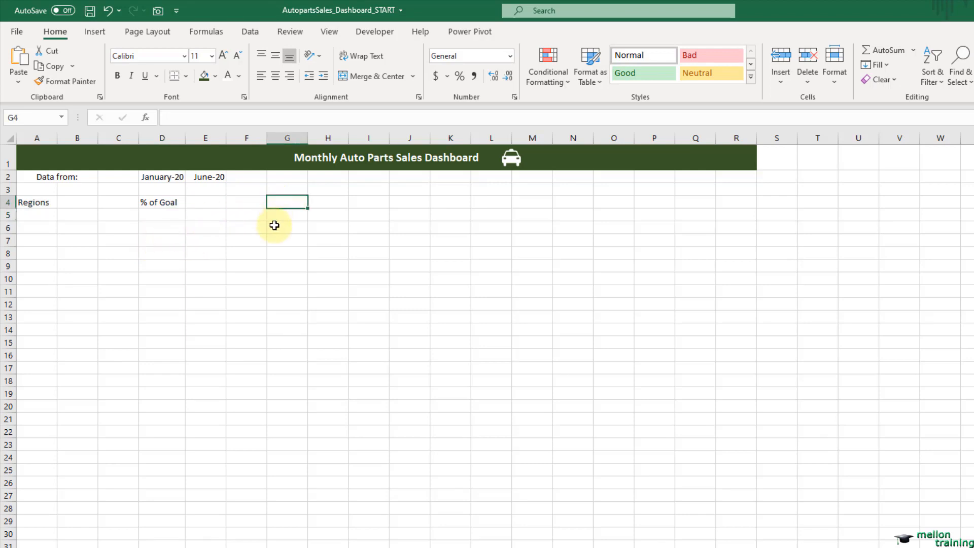
type("Sa")
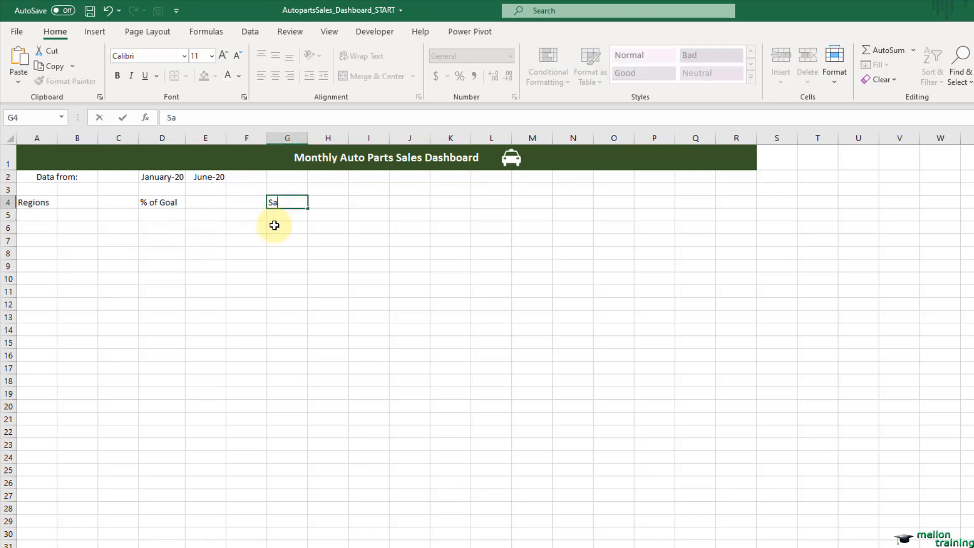
type("les by Category")
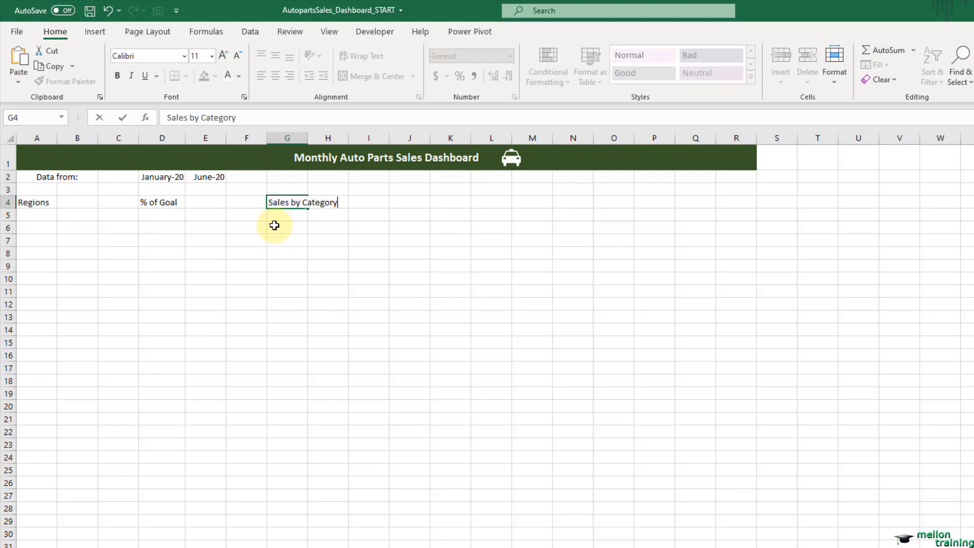
key("Return")
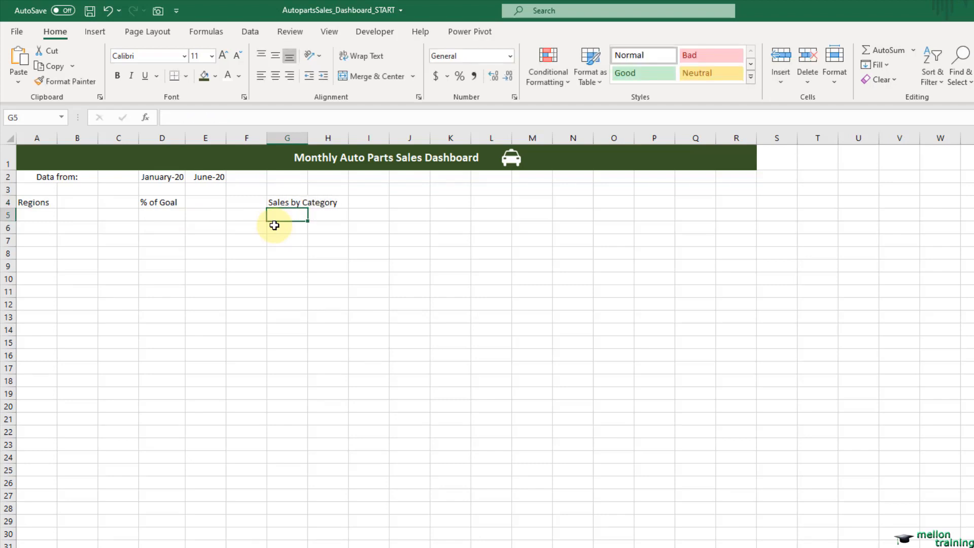
Enter the section heading "Employees below 5% of Goal" in J4.
left_click(402, 203)
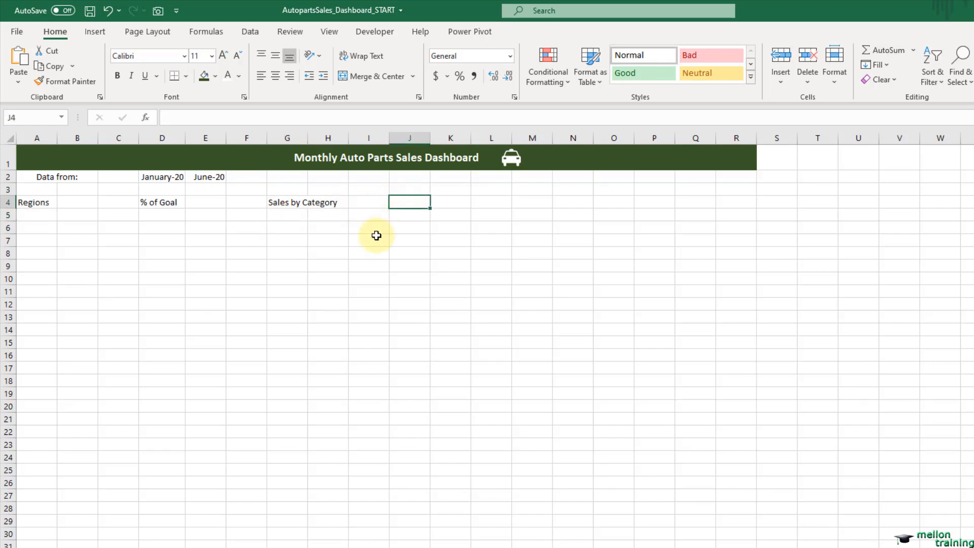
type("Em")
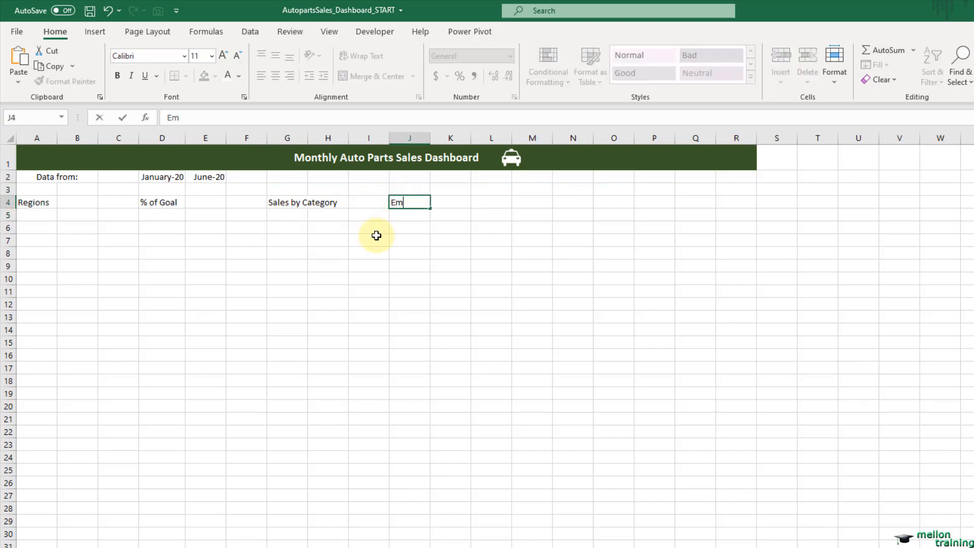
type("ployees below")
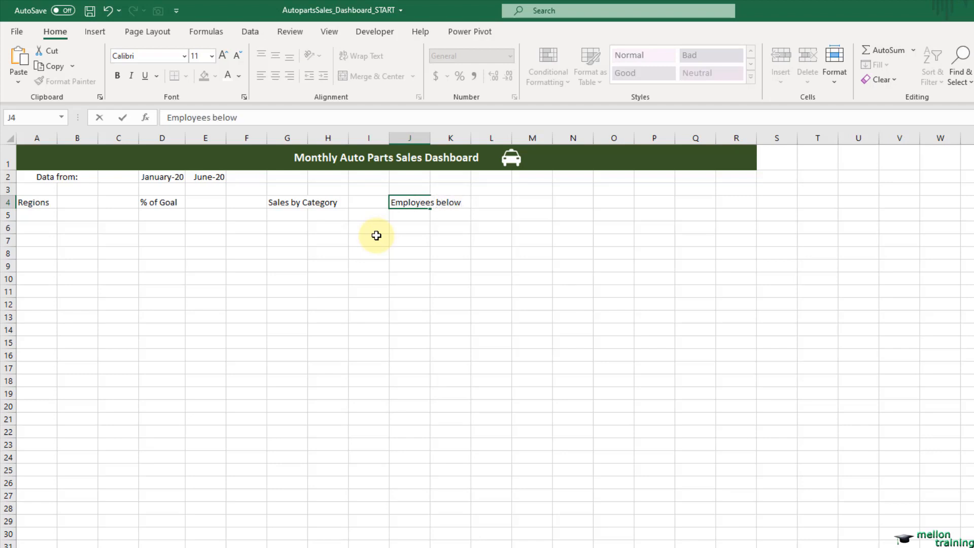
type(" 5% of Goal")
key("Return")
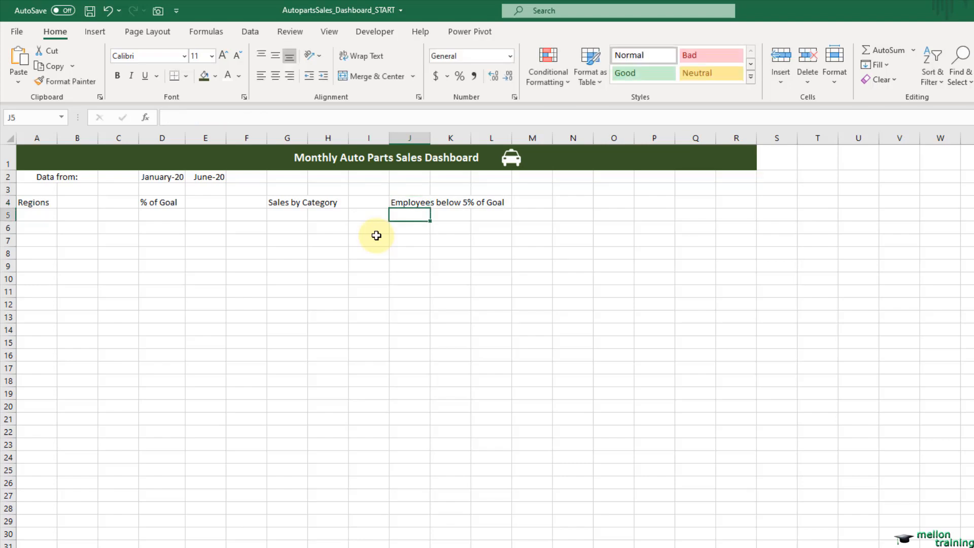
Copy the employee heading from J4 into M4.
left_click(523, 205)
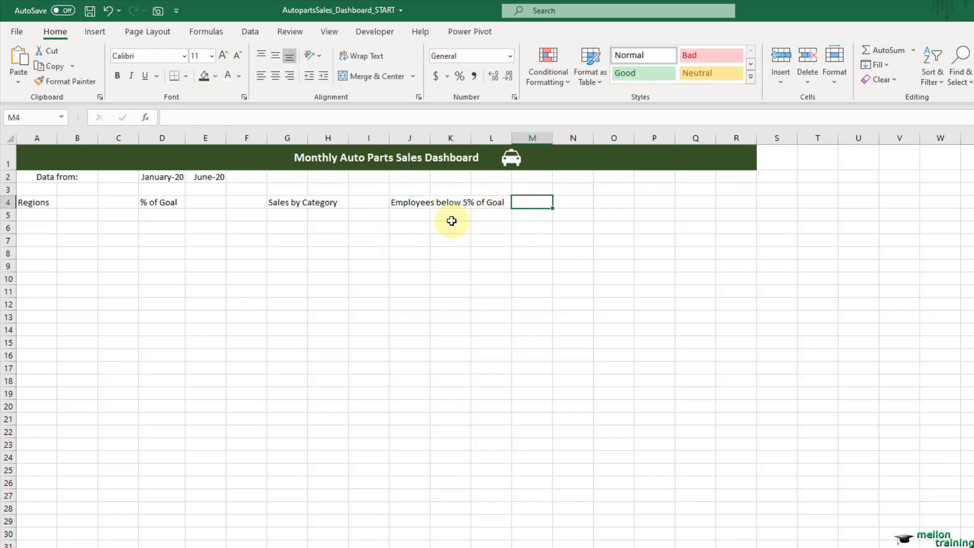
left_click(413, 204)
key("ctrl+c")
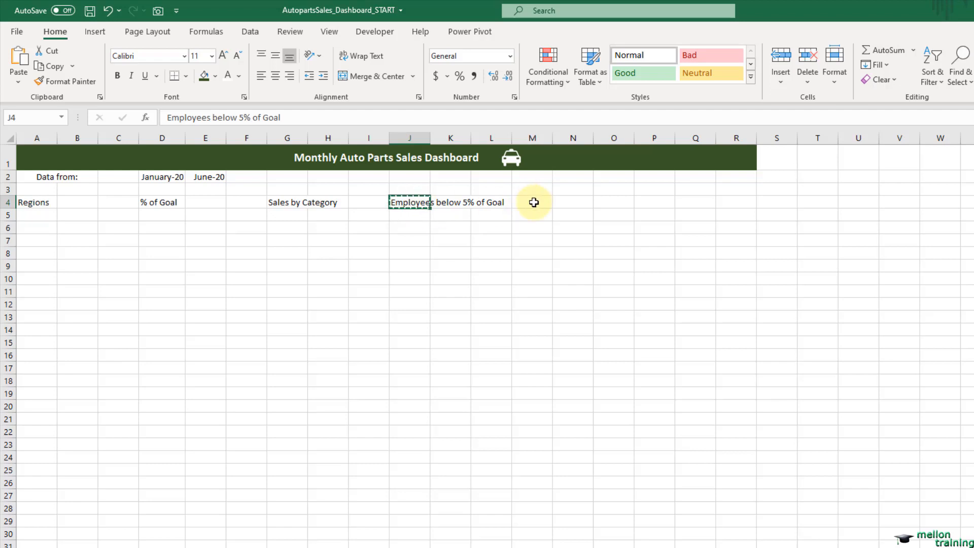
left_click(532, 203)
key("ctrl+v")
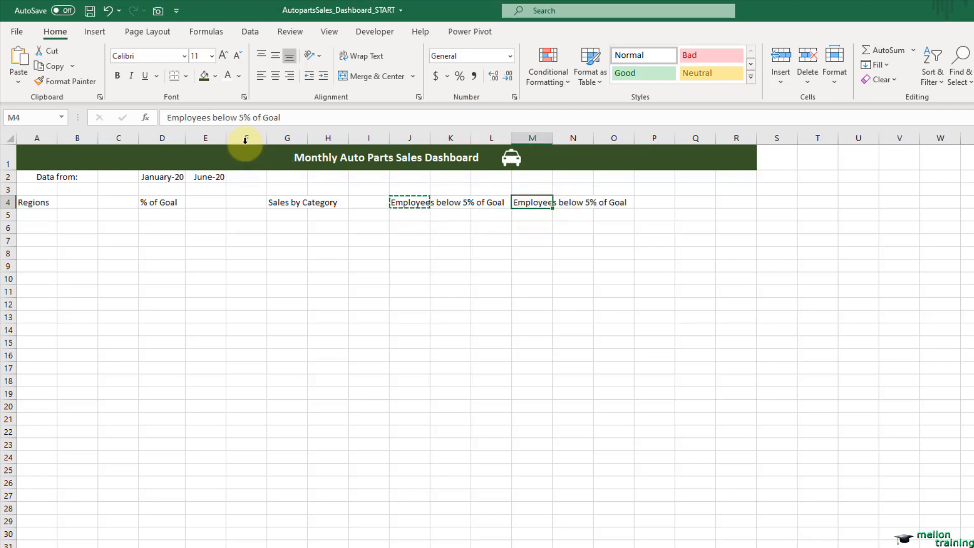
Edit the copied heading in M4 to read "Employees above 5% of Goal".
left_click(236, 118)
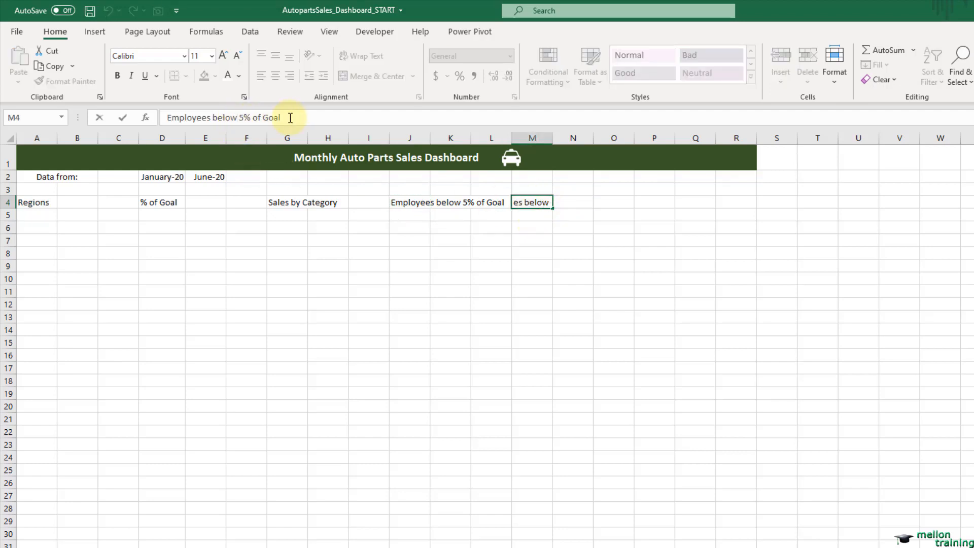
key("BackSpace")
key("BackSpace")
key("BackSpace")
key("BackSpace")
key("BackSpace")
type("abo")
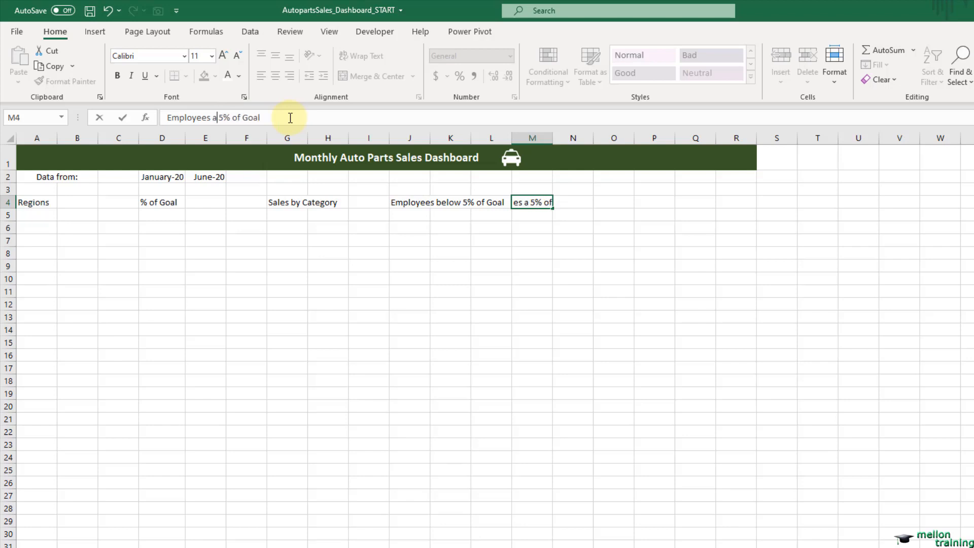
type("ve")
key("Return")
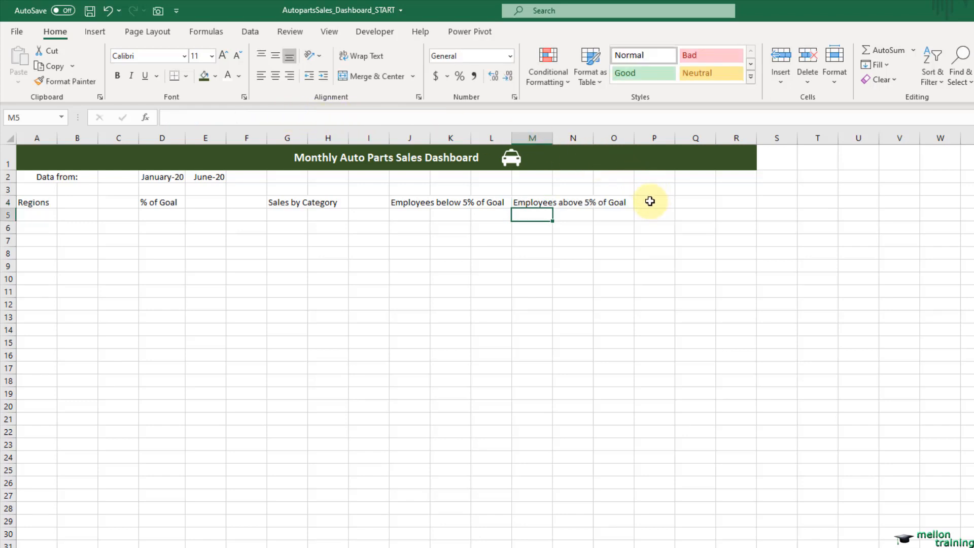
Enter the section heading "Trend" in P4.
left_click(650, 202)
type("Tren")
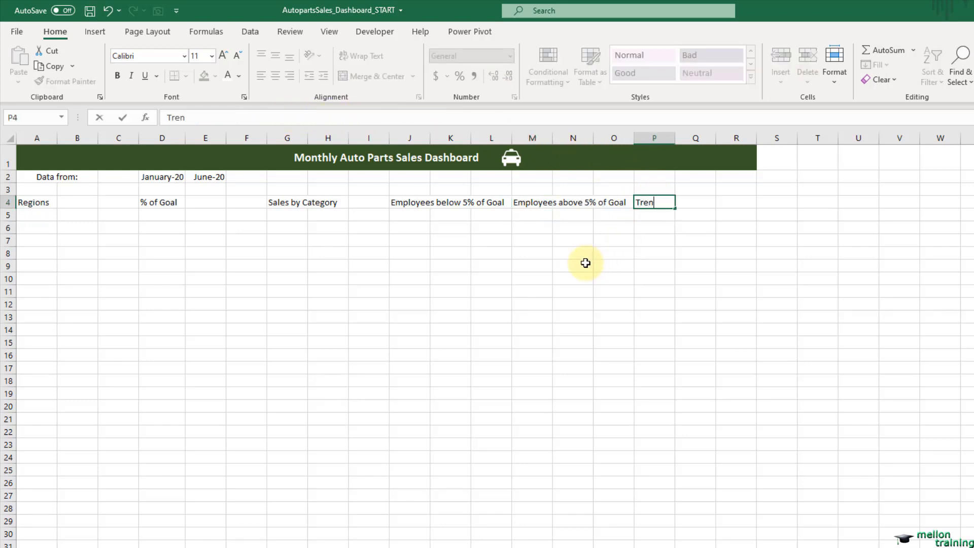
type("d")
key("Return")
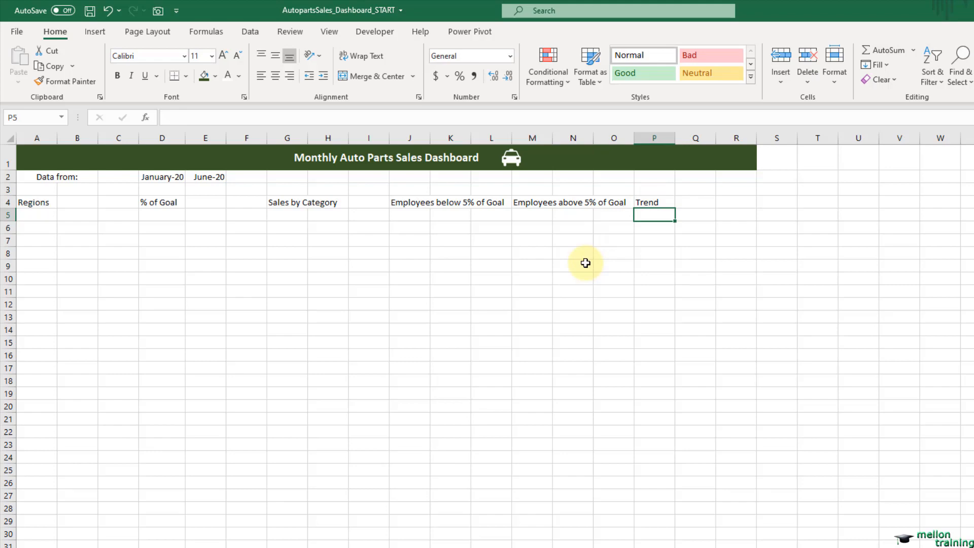
Set the height of row 4 to 30 and center its headings horizontally and vertically.
right_click(7, 201)
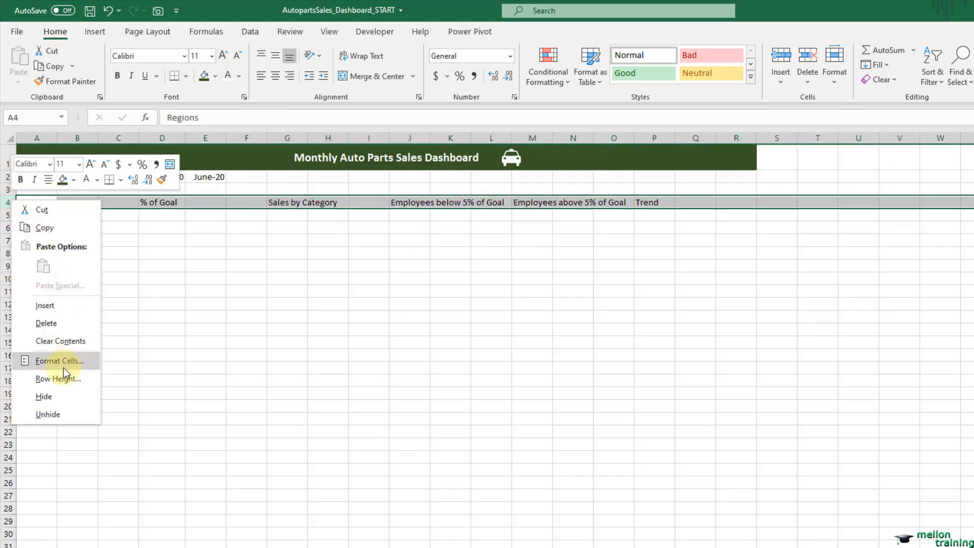
left_click(116, 379)
type("30")
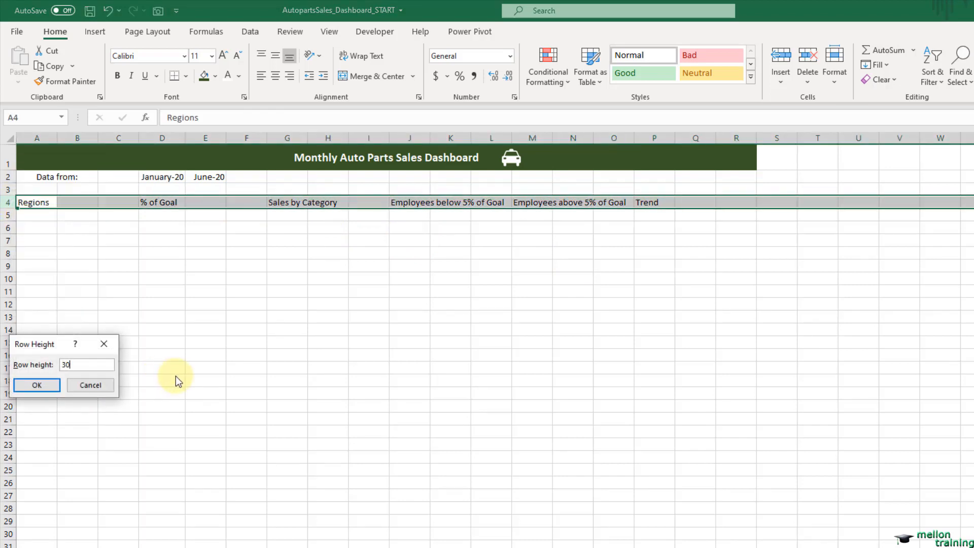
key("Return")
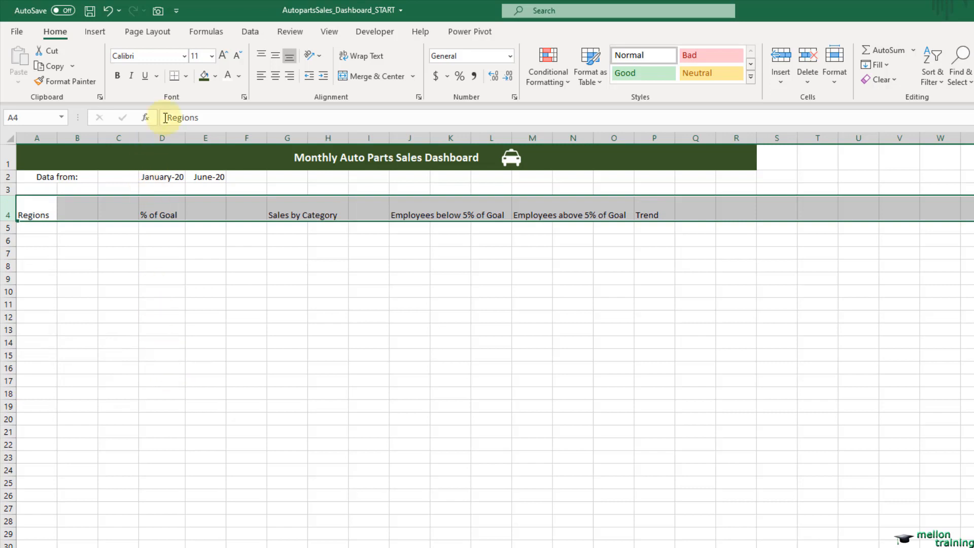
left_click(273, 76)
left_click(275, 54)
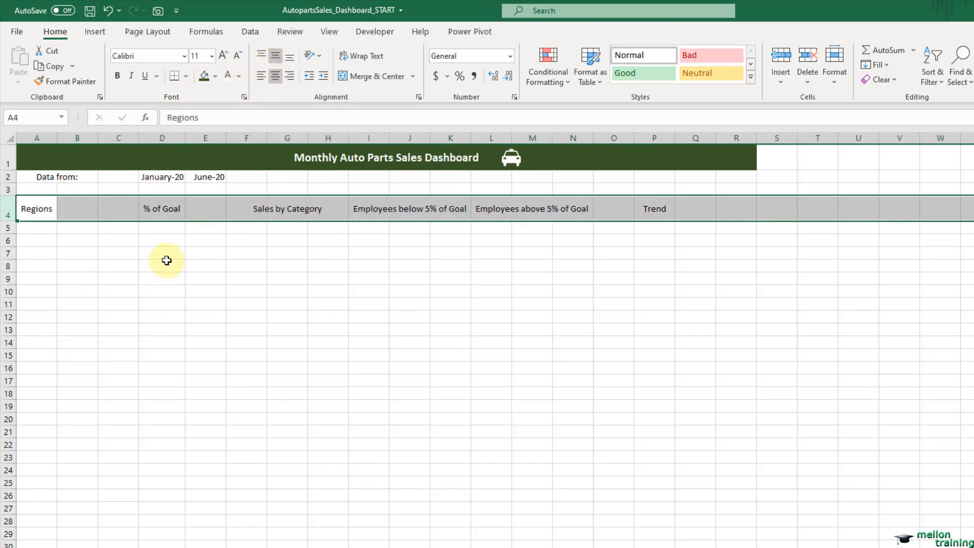
Merge and center the "Regions" heading across A4:B4 and the "% of Goal" heading across D4:F4.
left_click_drag(37, 208, 76, 208)
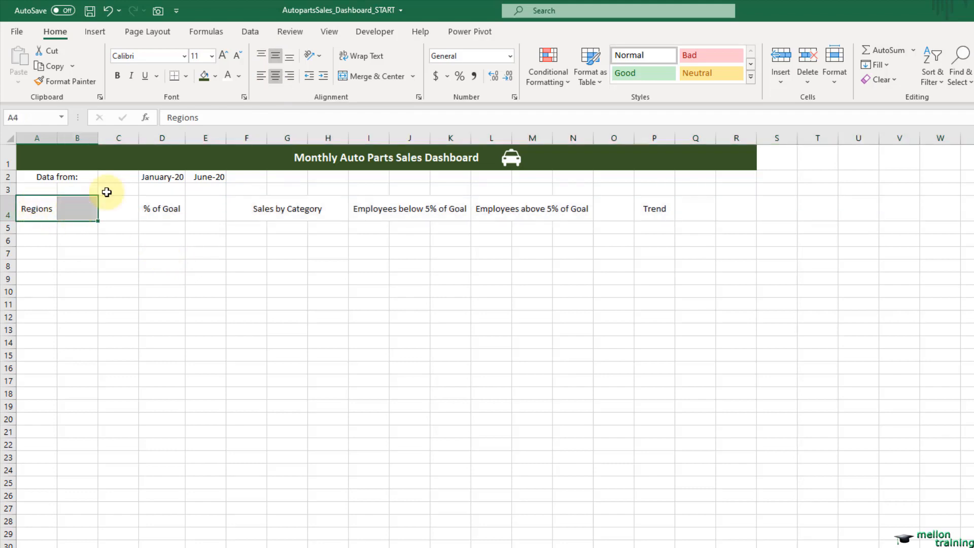
left_click(387, 76)
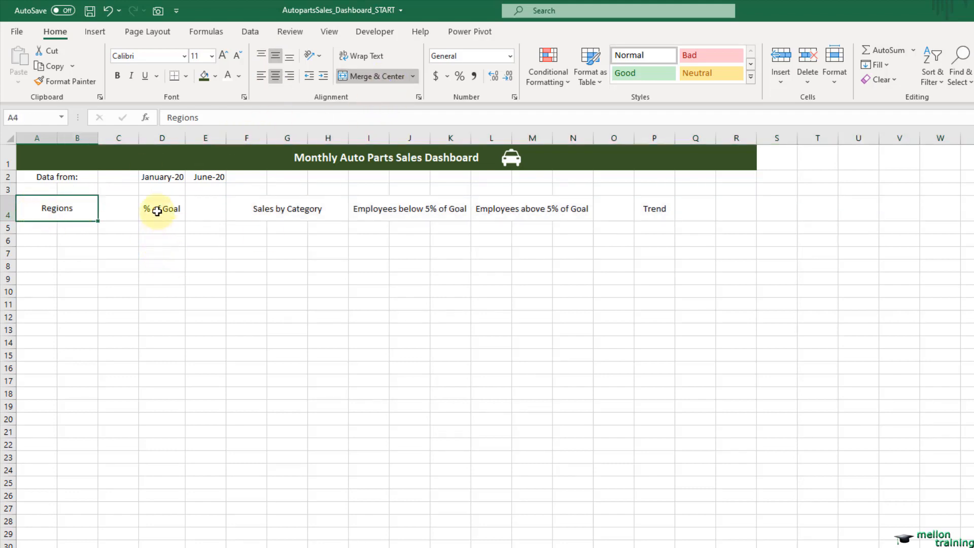
left_click_drag(158, 210, 243, 211)
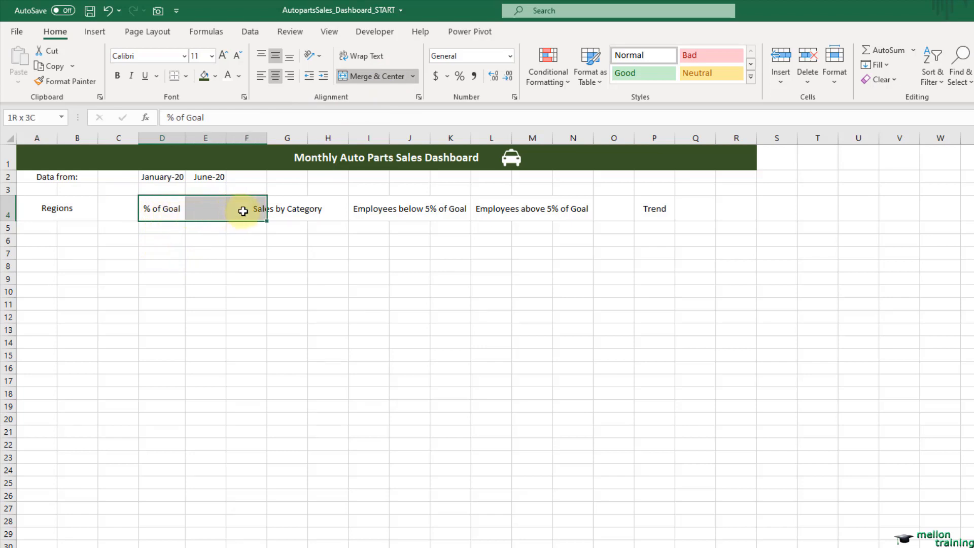
left_click(360, 77)
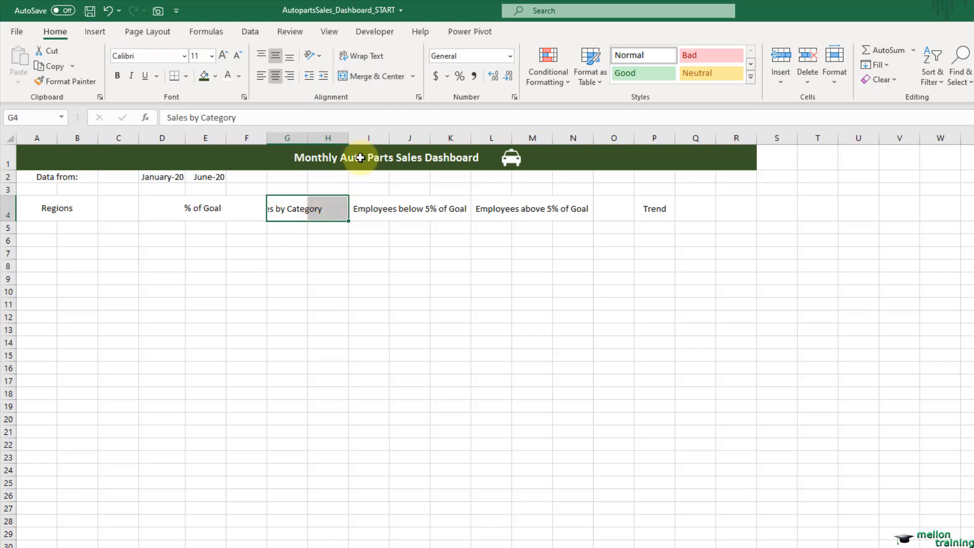
Merge and center the "Sales by Category" heading across G4:I4.
left_click(378, 76)
left_click_drag(284, 213, 355, 213)
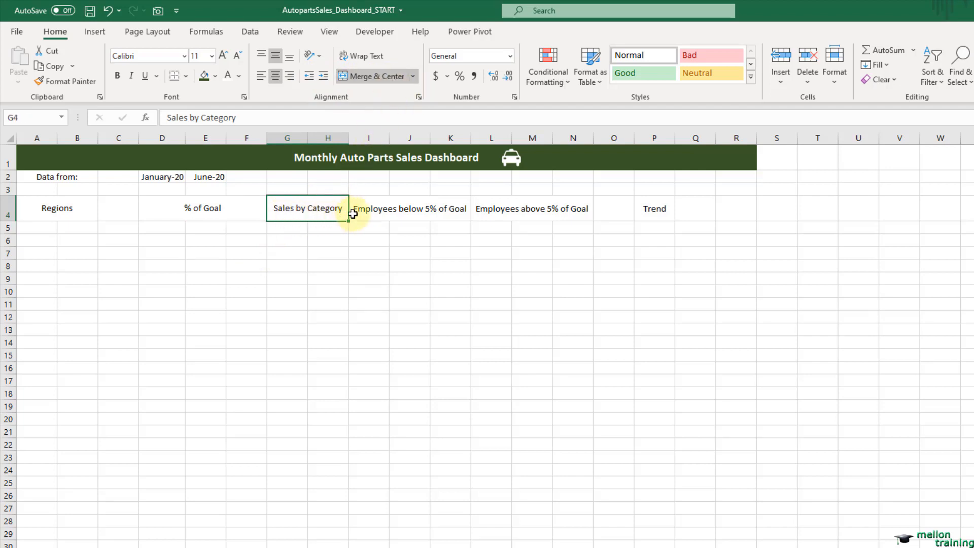
left_click(368, 77)
left_click(368, 77)
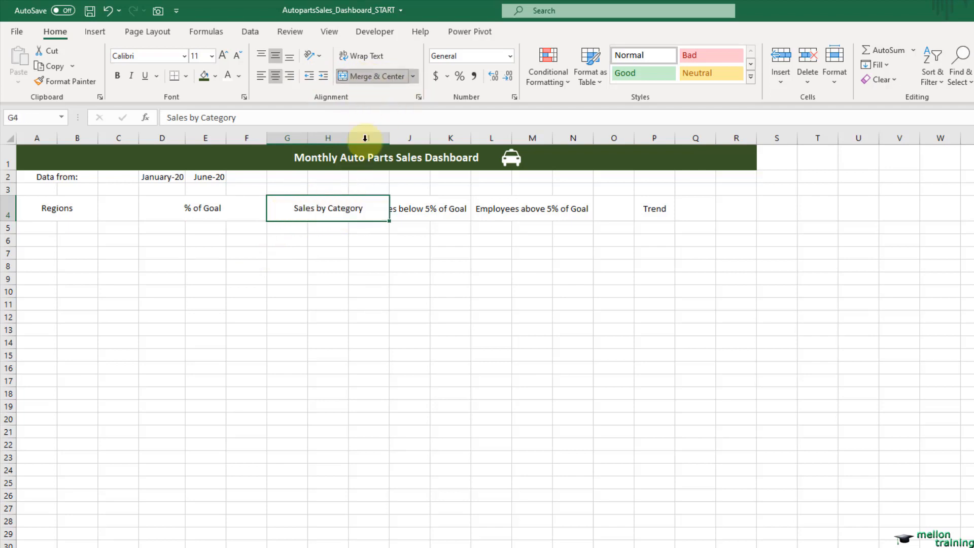
Merge and center the two employee headings across J4:L4 and M4:O4, and "Trend" across P4:R4.
left_click(396, 207)
left_click_drag(432, 207, 484, 209)
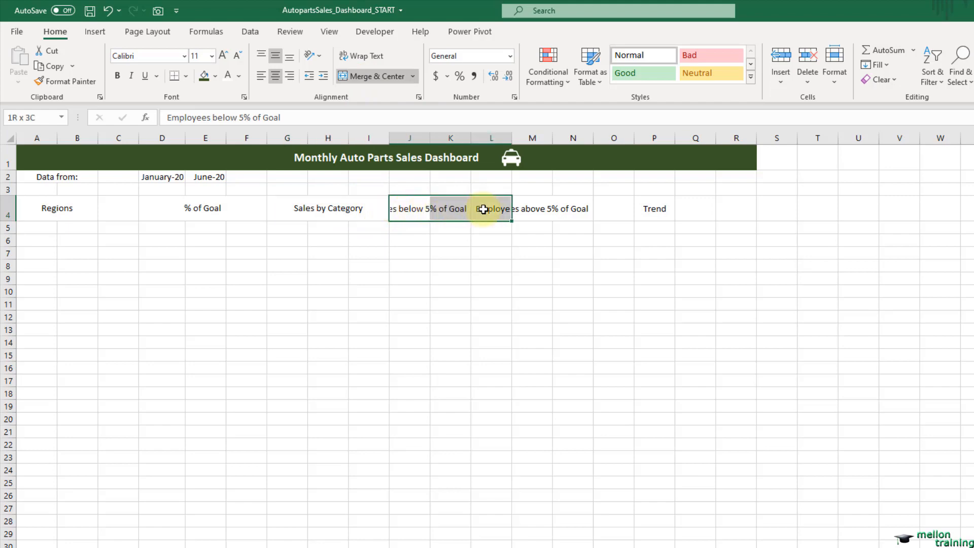
left_click(382, 81)
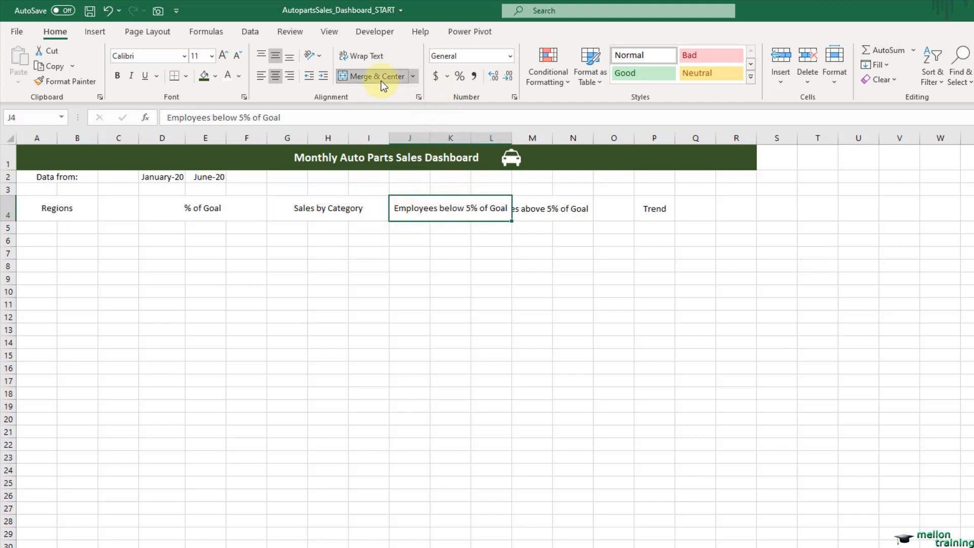
left_click(522, 210)
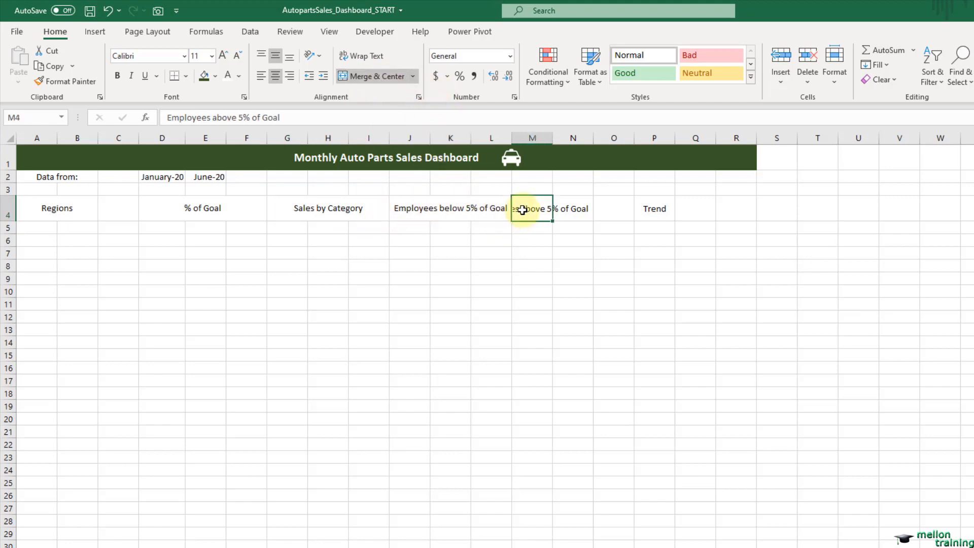
left_click_drag(522, 210, 616, 209)
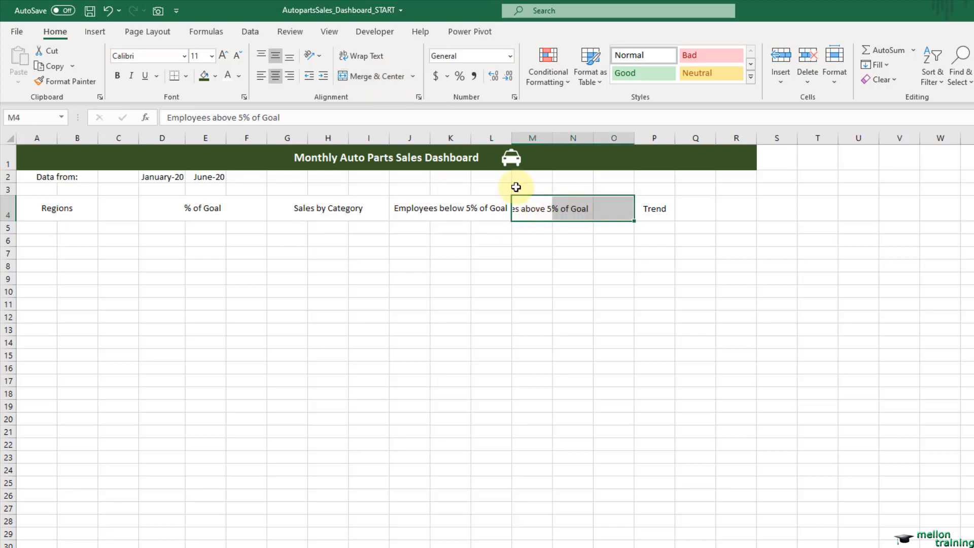
left_click(374, 80)
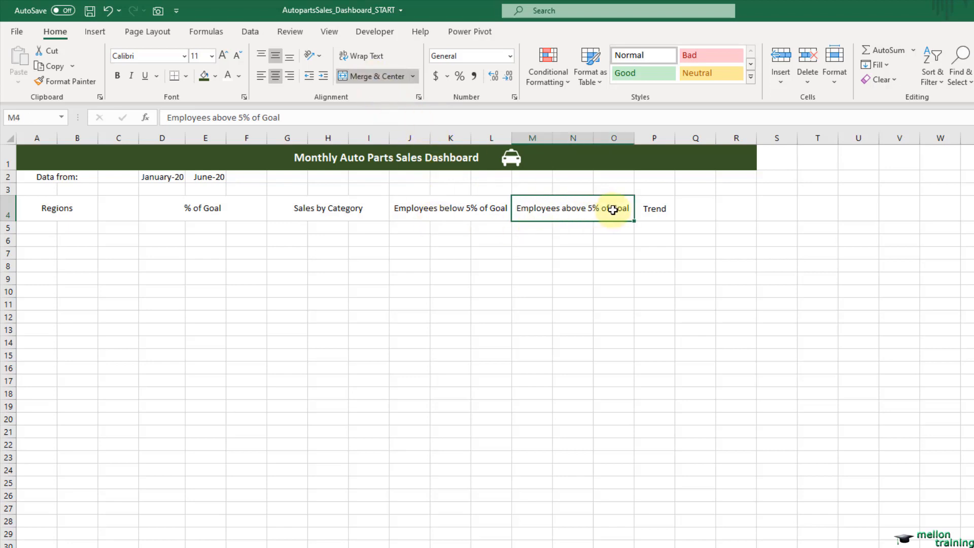
left_click_drag(650, 210, 733, 210)
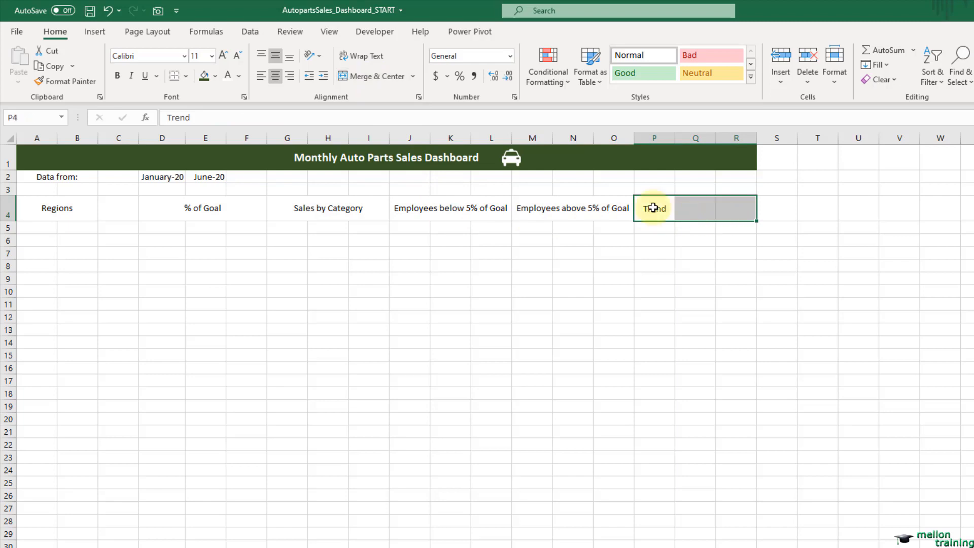
left_click(369, 75)
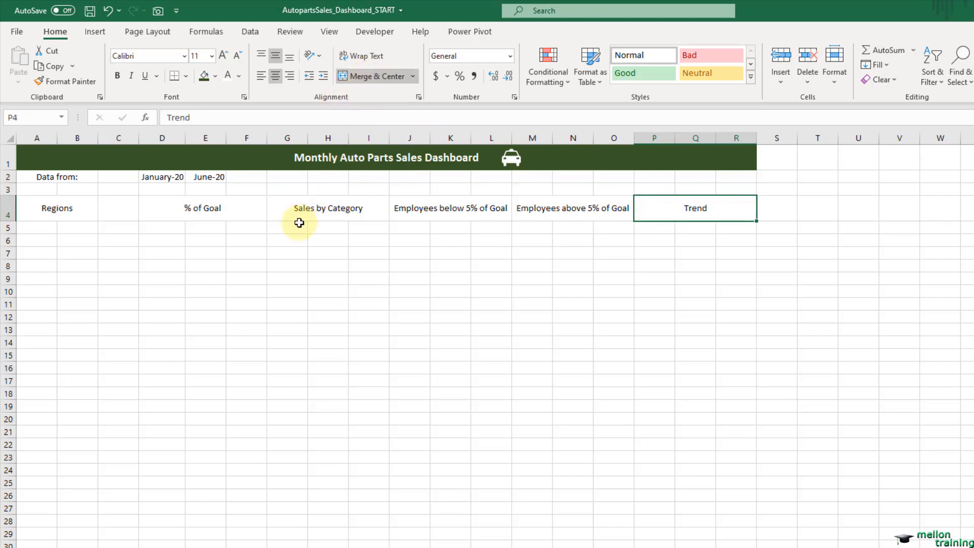
Apply the banner's dark green fill to A2:R2 and to the "% of Goal", "Employees below 5% of Goal" and "Trend" headings.
left_click_drag(41, 179, 748, 178)
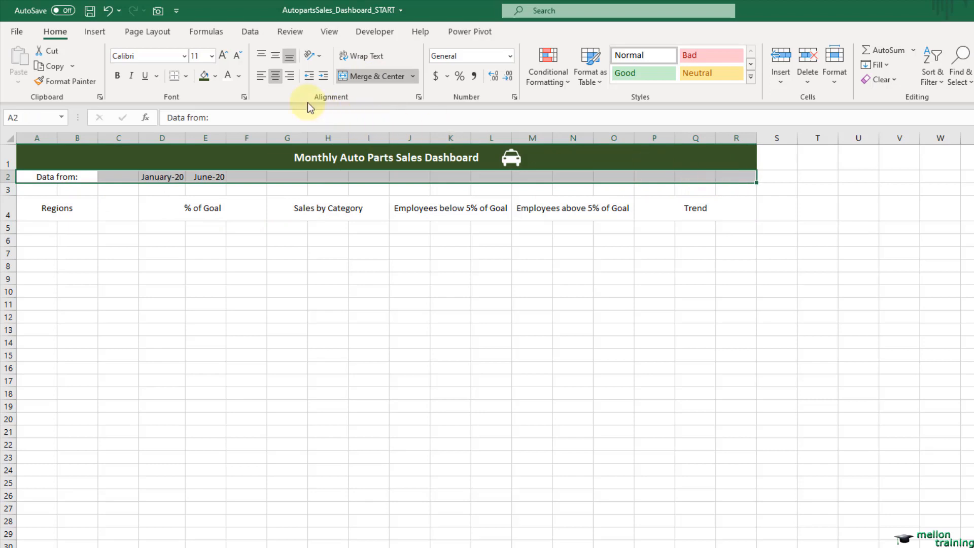
left_click(205, 76)
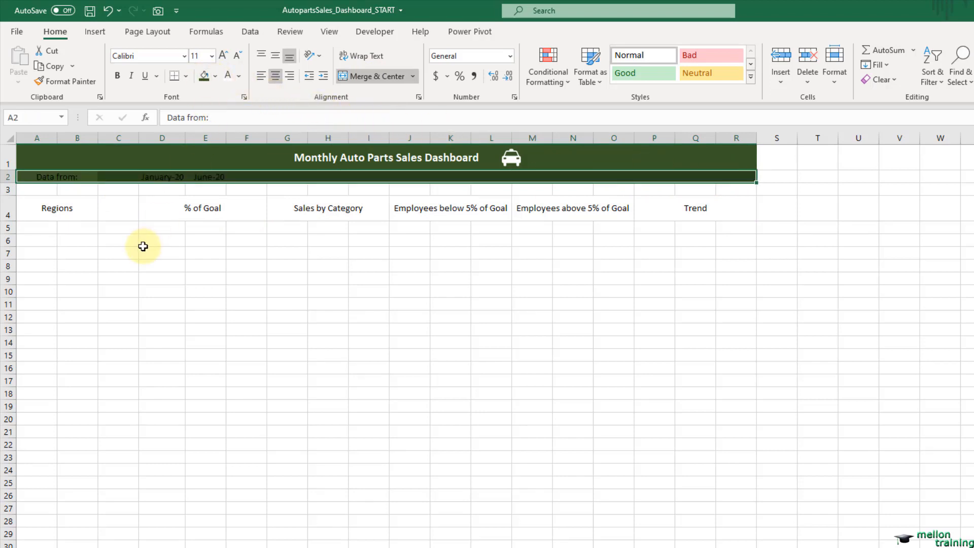
left_click(205, 211)
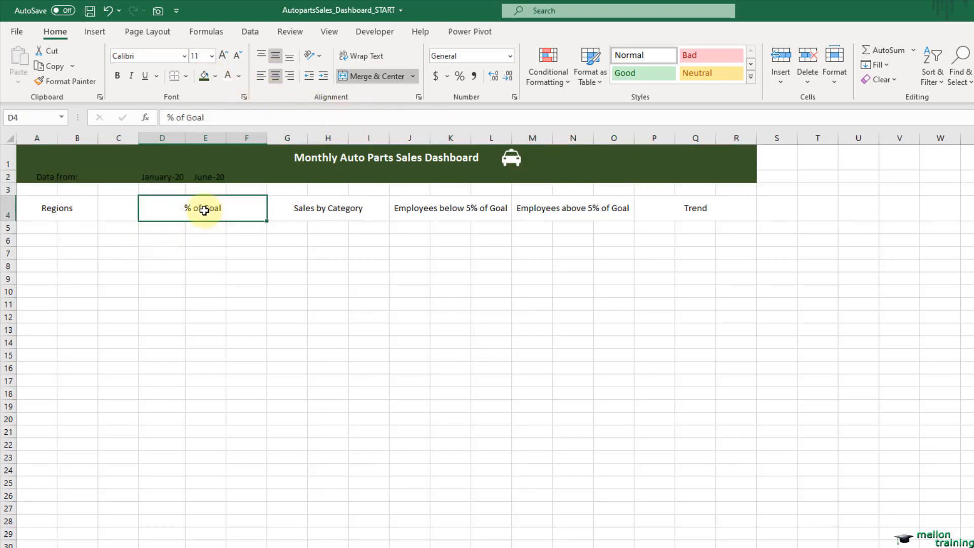
left_click(204, 76)
left_click(433, 210)
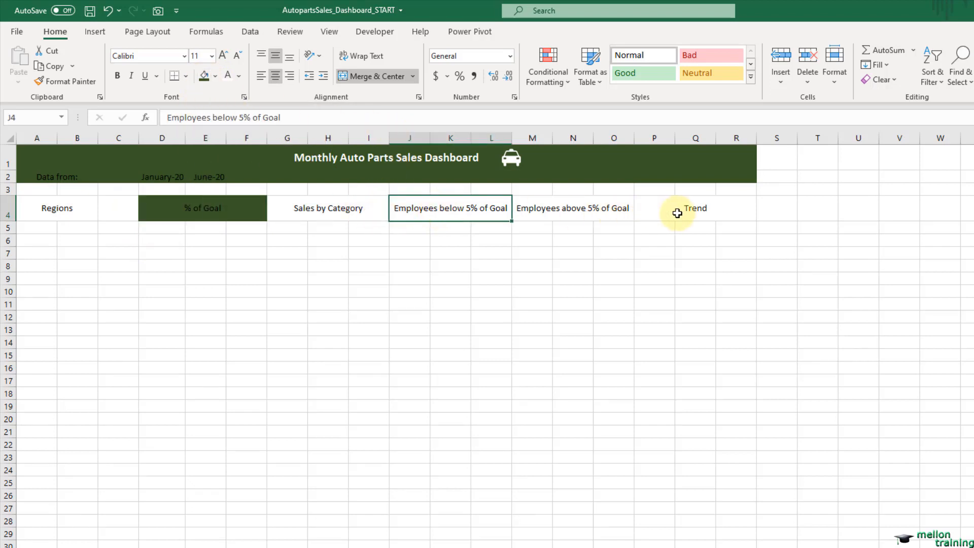
left_click(677, 211, "ctrl")
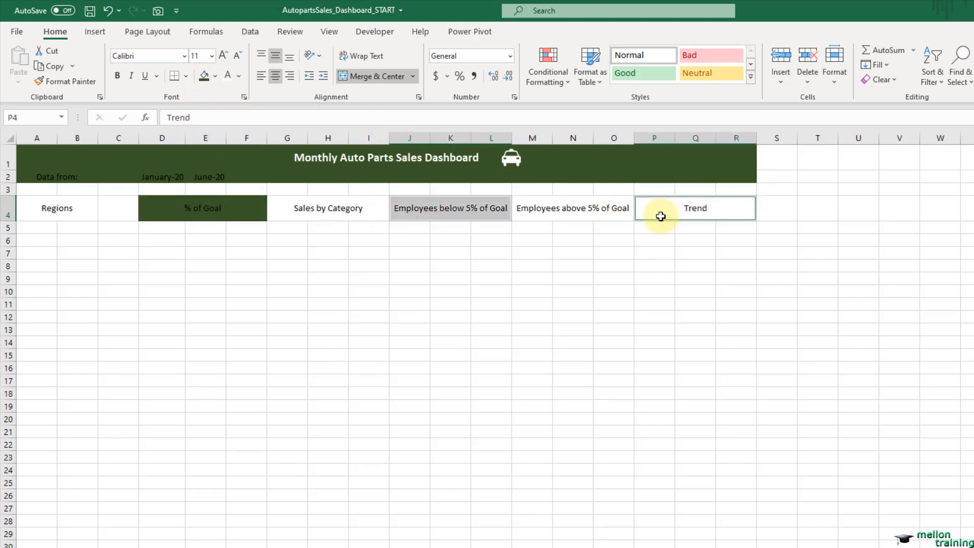
left_click(205, 76)
Merge and center "Regions" across A4:C4, and fill it, "Sales by Category" and "Employees above 5% of Goal" with a lighter theme green.
left_click_drag(55, 210, 105, 214)
left_click(382, 75)
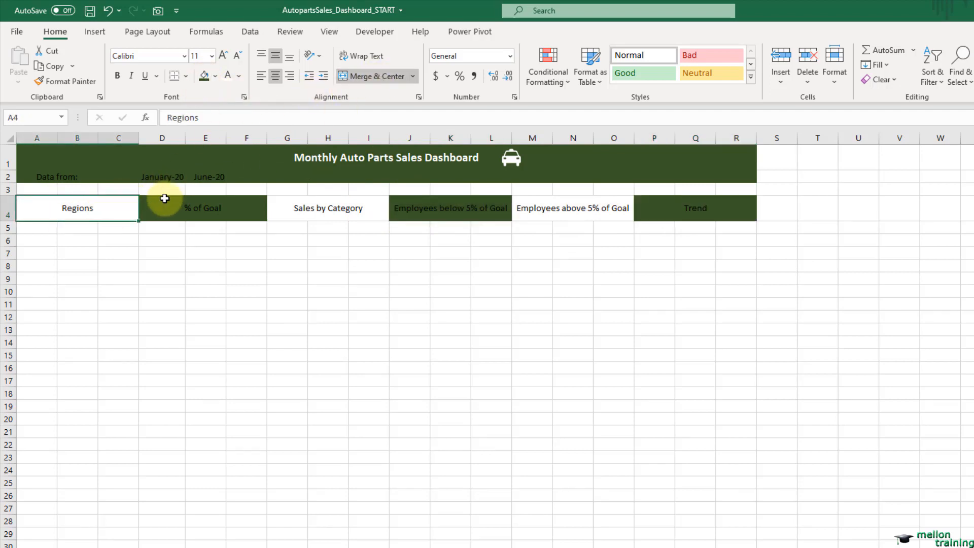
left_click(299, 209, "ctrl")
left_click(515, 211, "ctrl")
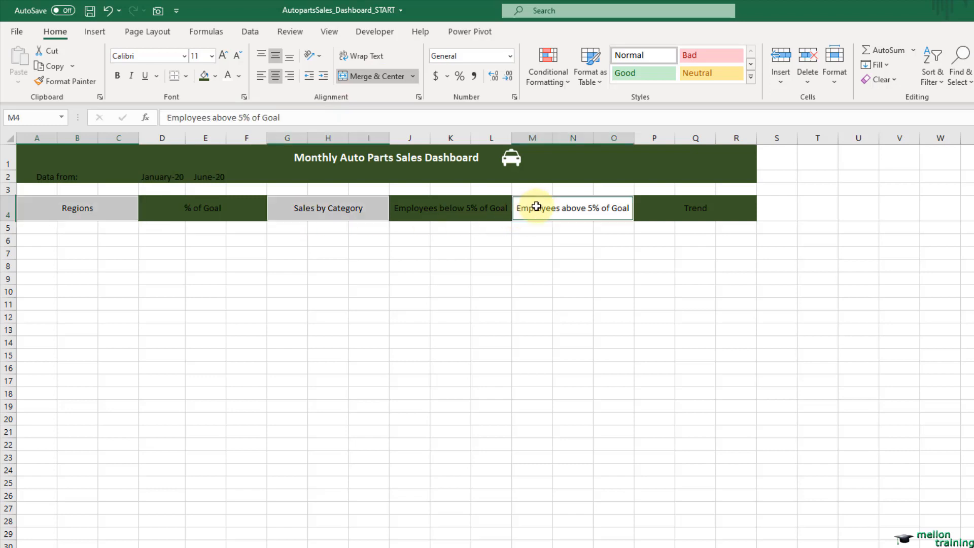
left_click(215, 77)
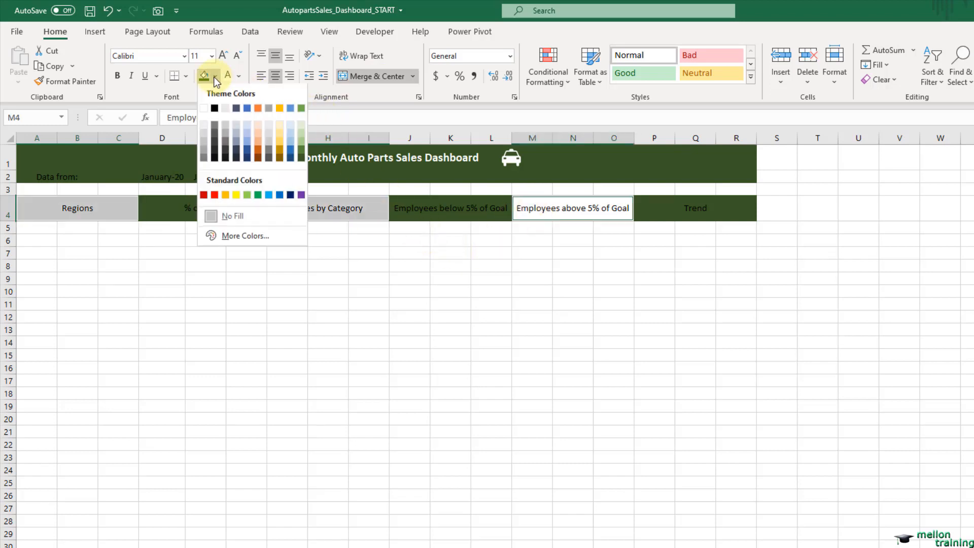
left_click(300, 151)
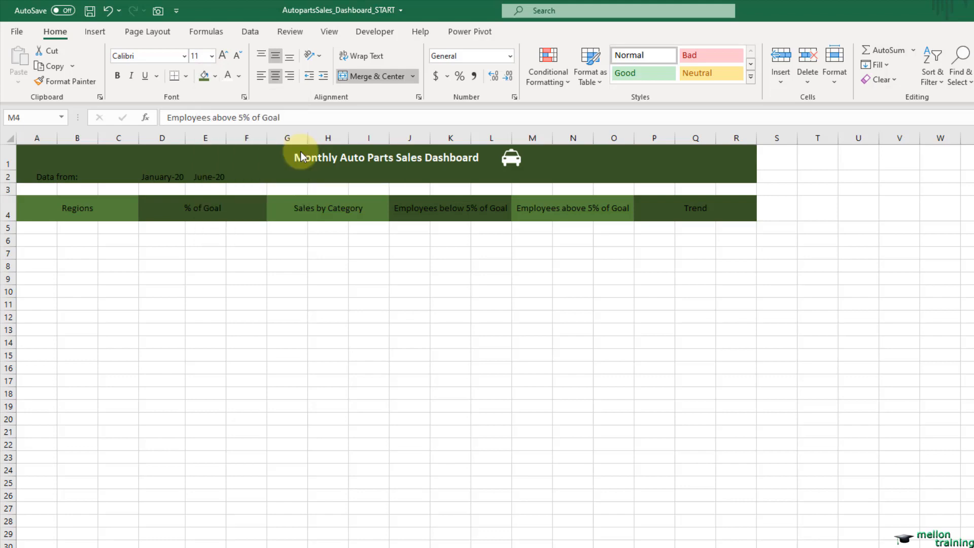
left_click(173, 239)
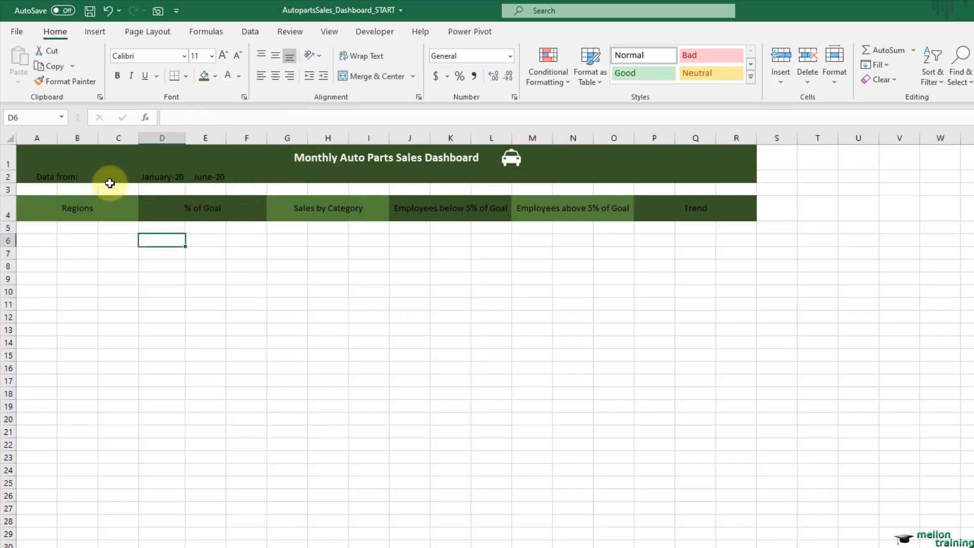
Make the text of the date range in A2:E2 and all section headings in row 4 white and bold.
left_click(50, 175)
left_click_drag(50, 176, 215, 177)
left_click_drag(87, 205, 651, 207)
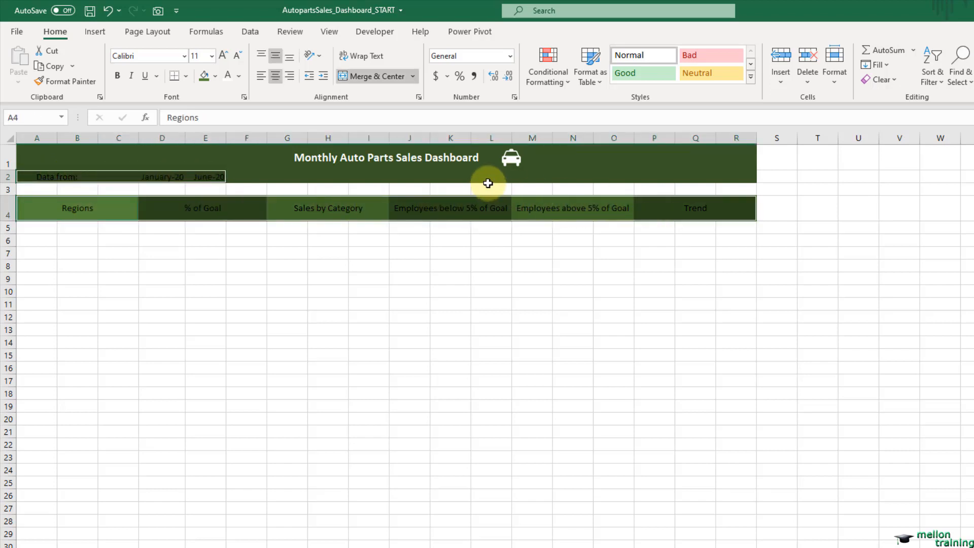
left_click(228, 77)
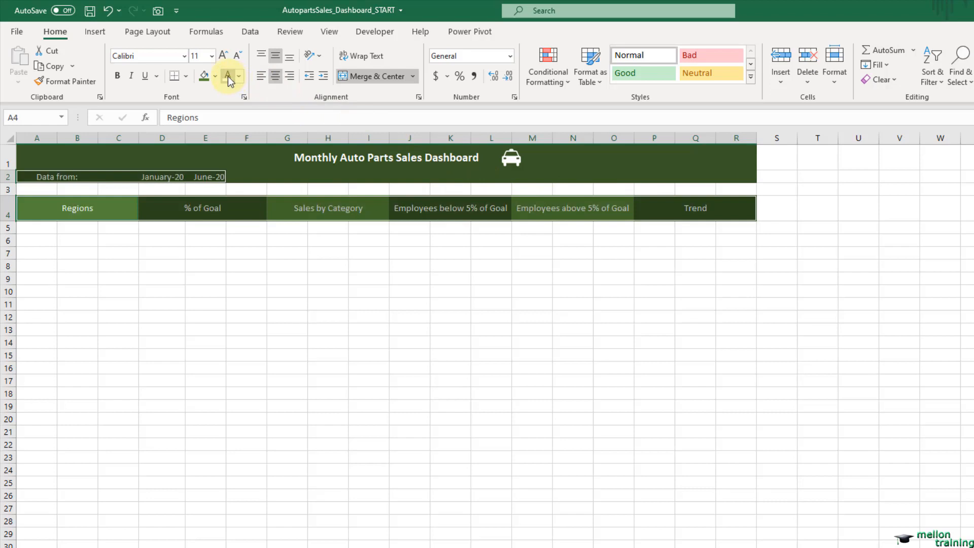
left_click(117, 76)
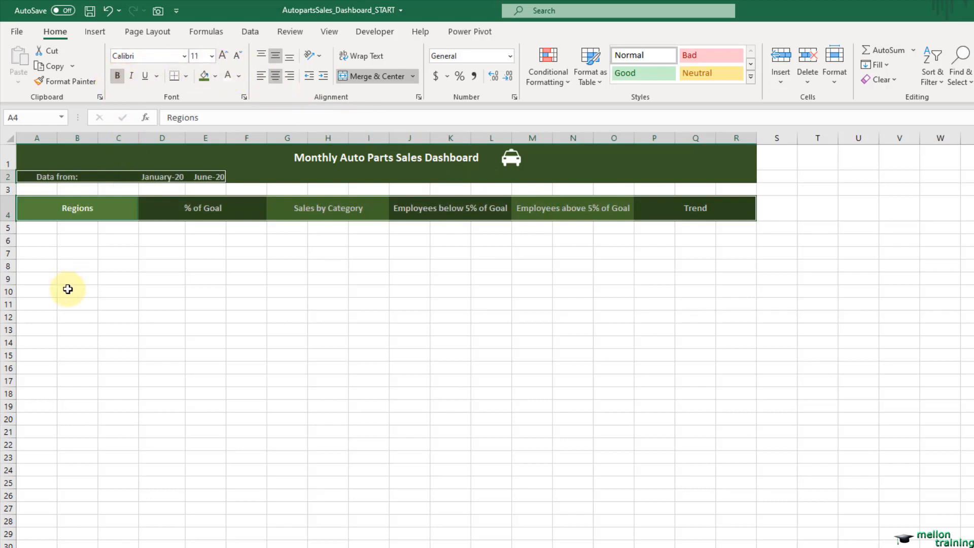
Merge and center the row 5 cells beneath the headings, covering A5:C5, D5:F5, G5:I5, J5:L5 and P5:R5 as separate blocks.
left_click(79, 253)
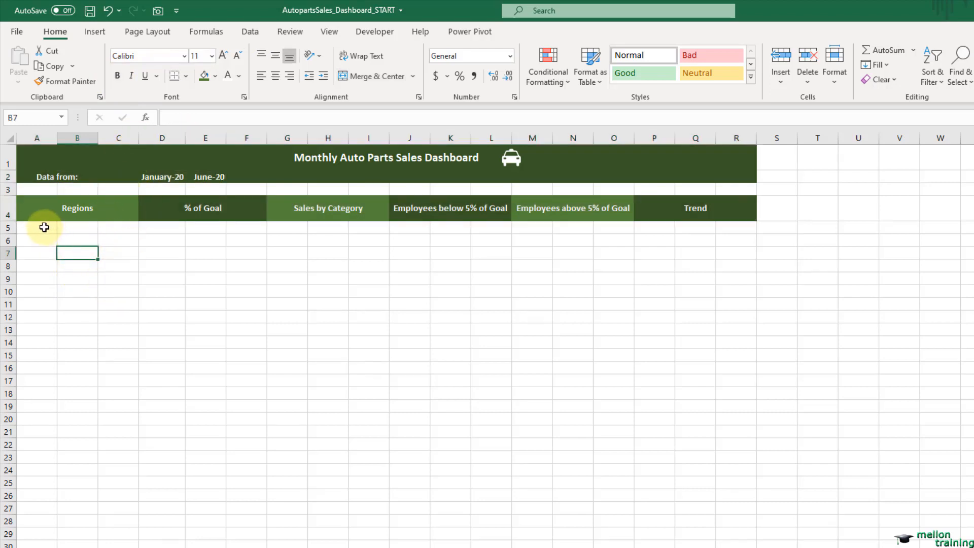
left_click_drag(43, 226, 735, 226)
left_click(375, 76)
left_click(375, 76)
left_click(375, 76)
left_click(385, 77)
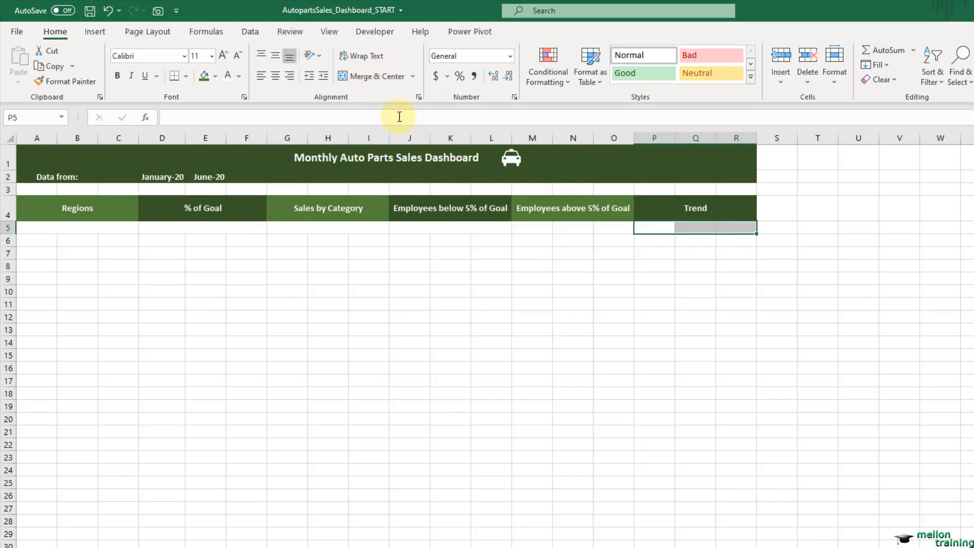
left_click(373, 76)
Increase the height of row 5 to about four times the standard row height.
left_click(8, 228)
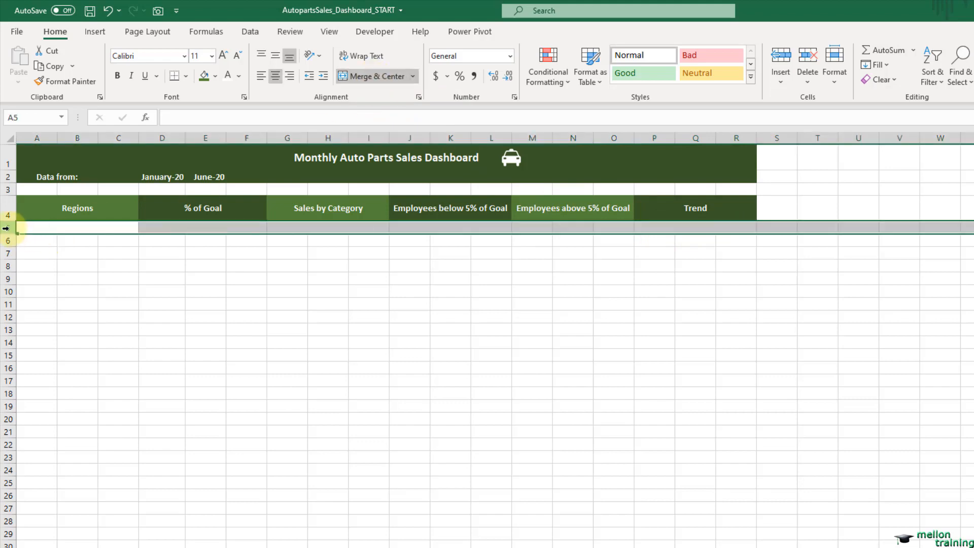
right_click(9, 228)
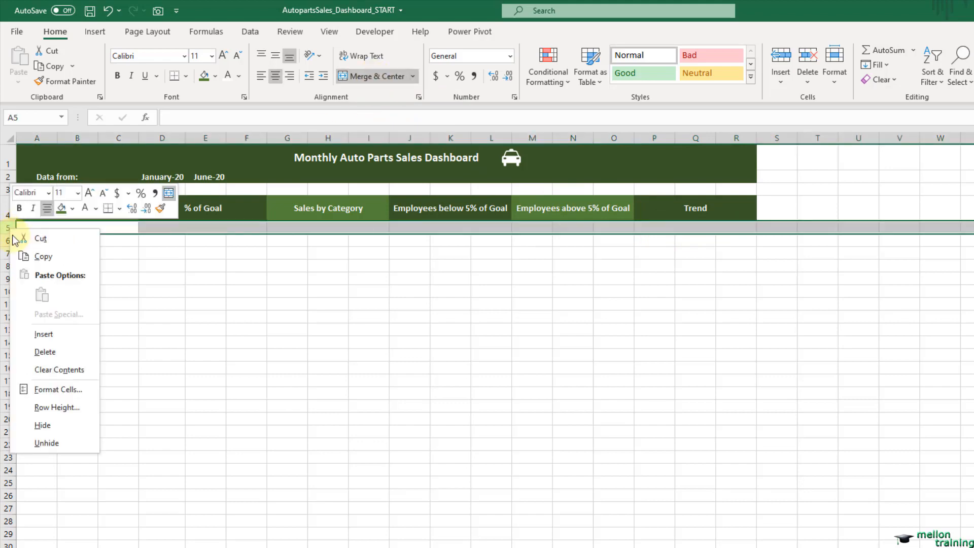
left_click(57, 405)
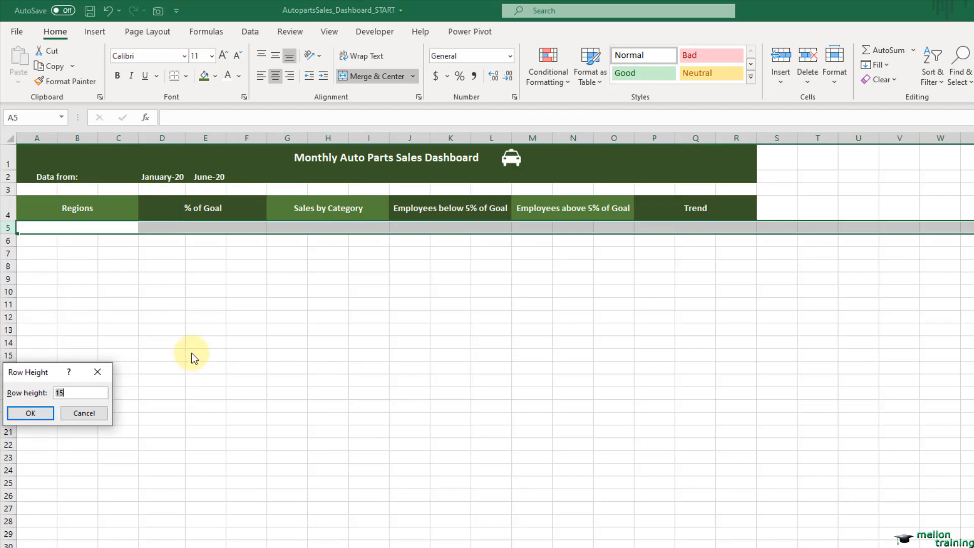
key("Return")
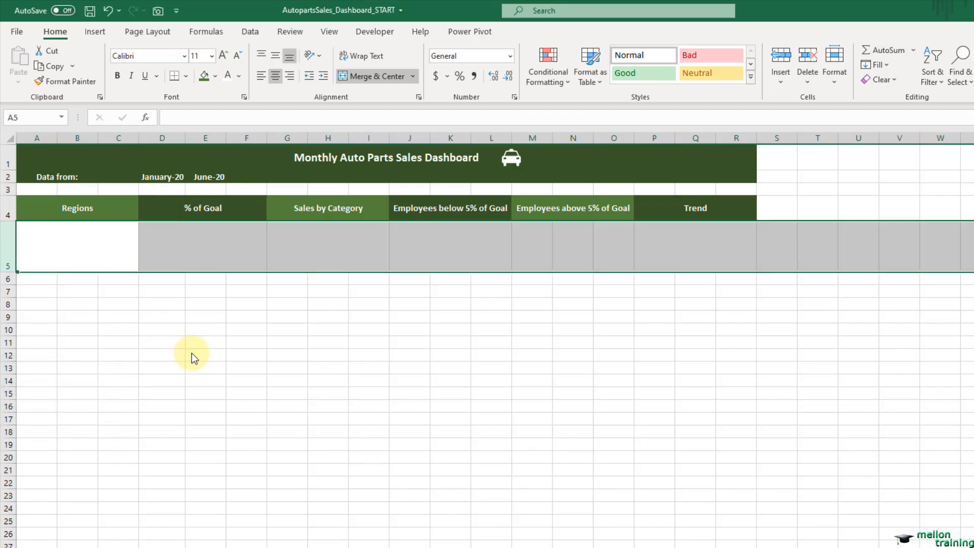
left_click(187, 354)
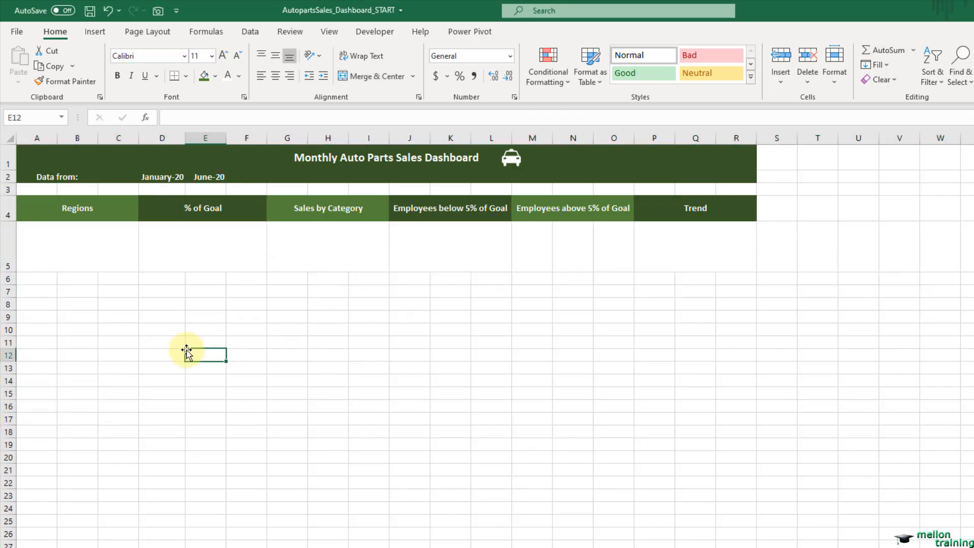
Find an "earth" icon, insert the globe showing the Americas, and fit it at about 0.79" into A5:C5 under "Regions".
left_click(95, 32)
left_click(187, 64)
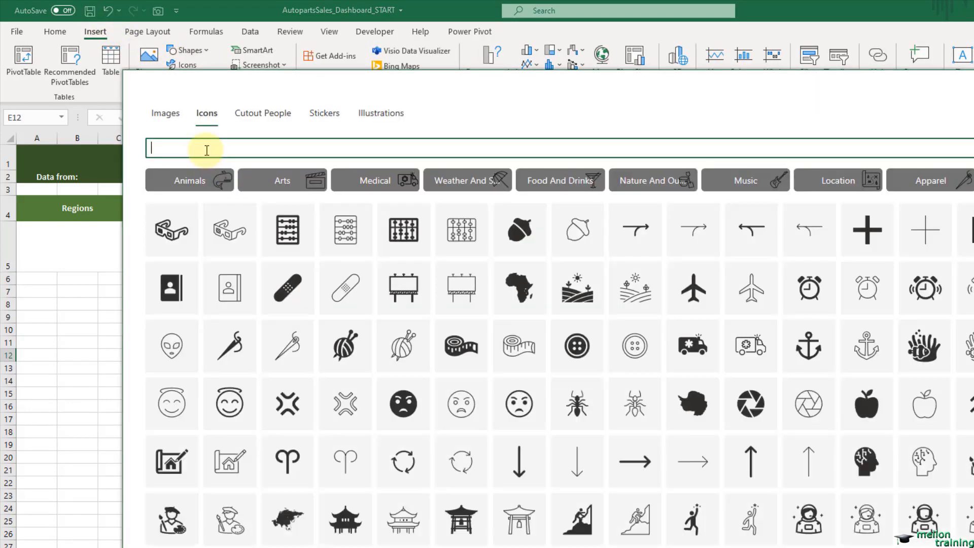
type("earth")
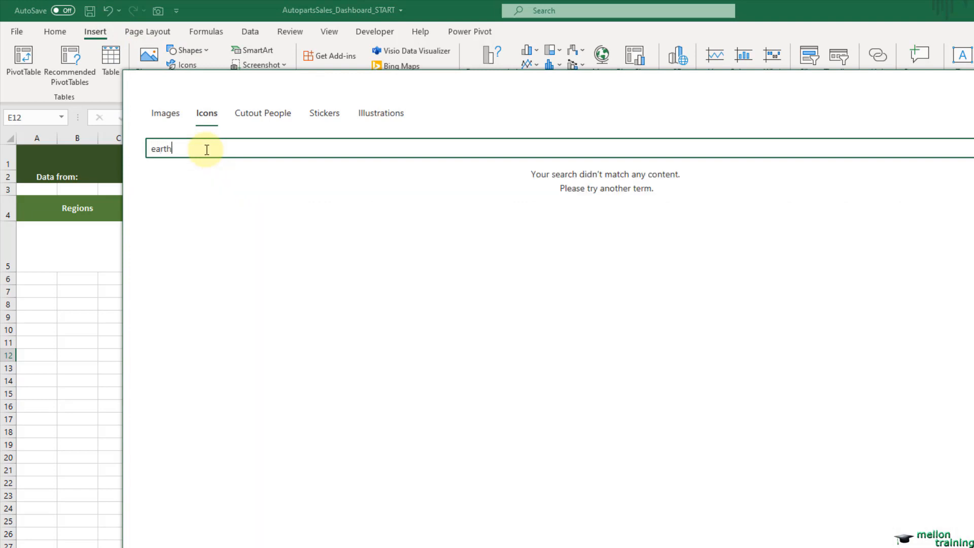
left_click(172, 193)
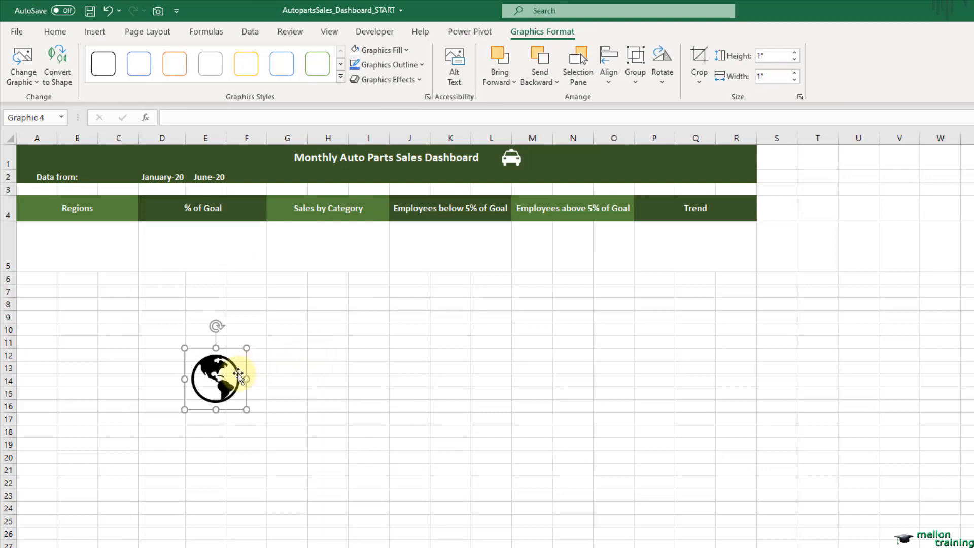
left_click_drag(222, 384, 82, 250)
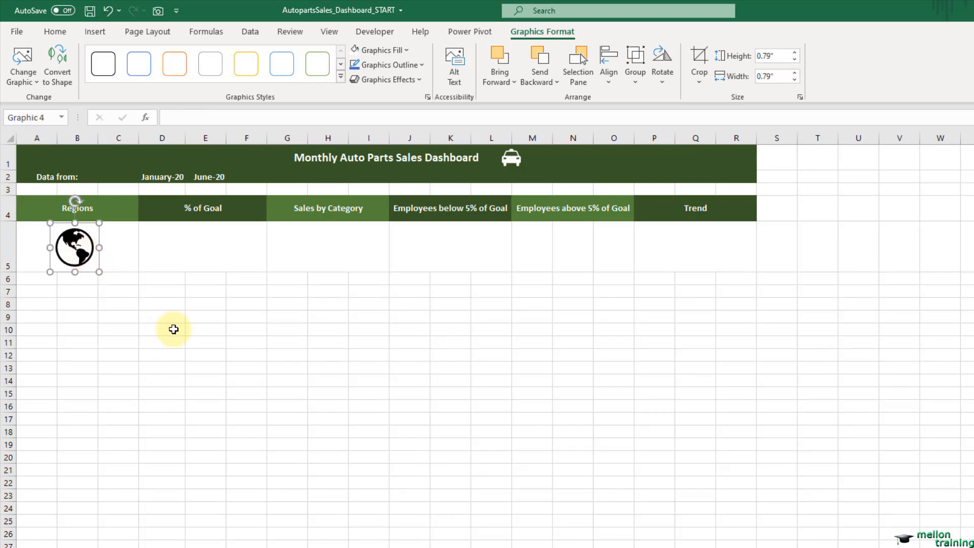
Find a "target" icon, insert the solid bullseye with an arrow in D5 under "% of Goal", and shrink it to about 0.76".
left_click(176, 259)
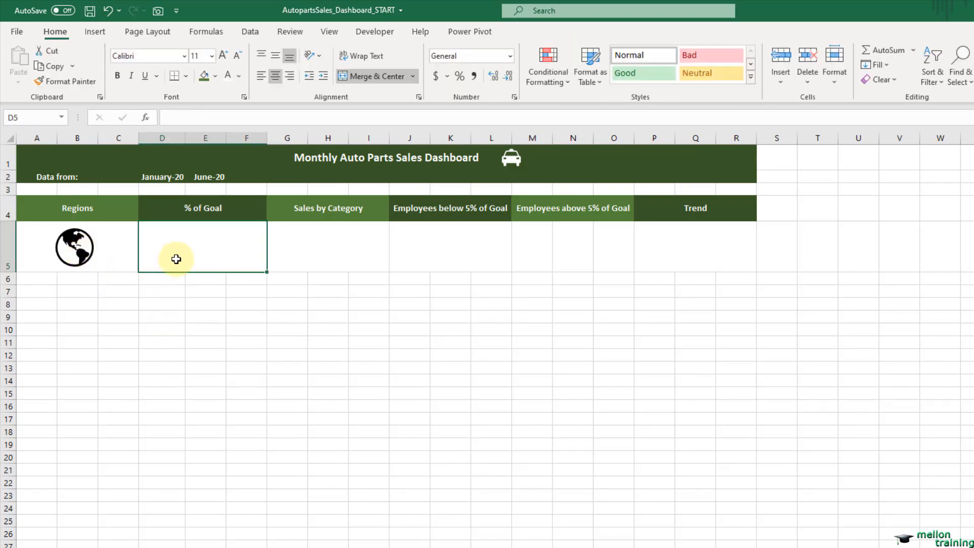
left_click(100, 33)
left_click(183, 64)
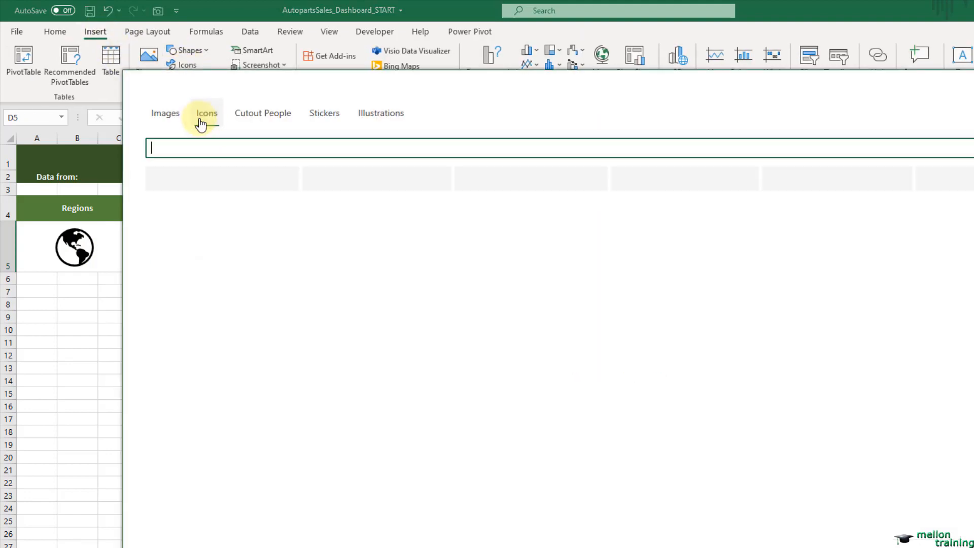
type("target")
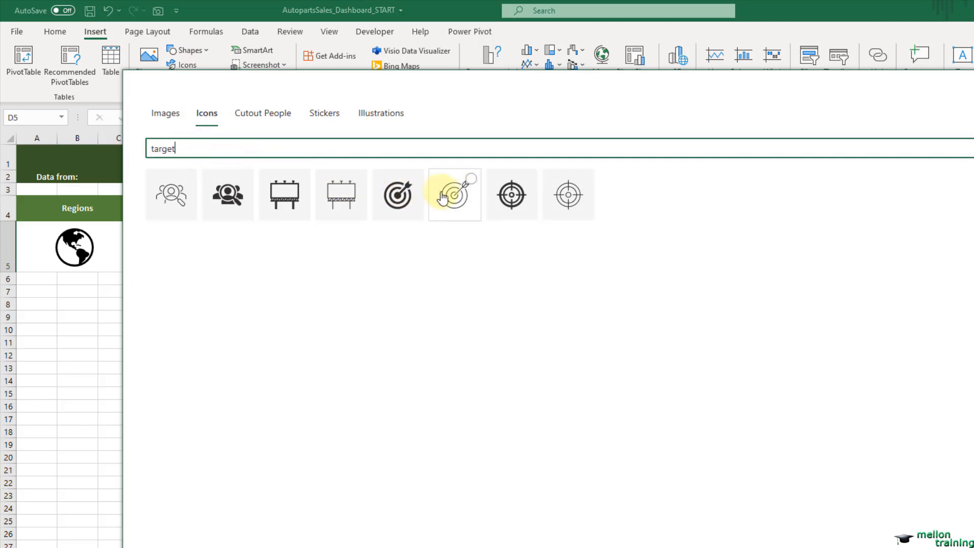
left_click(398, 194)
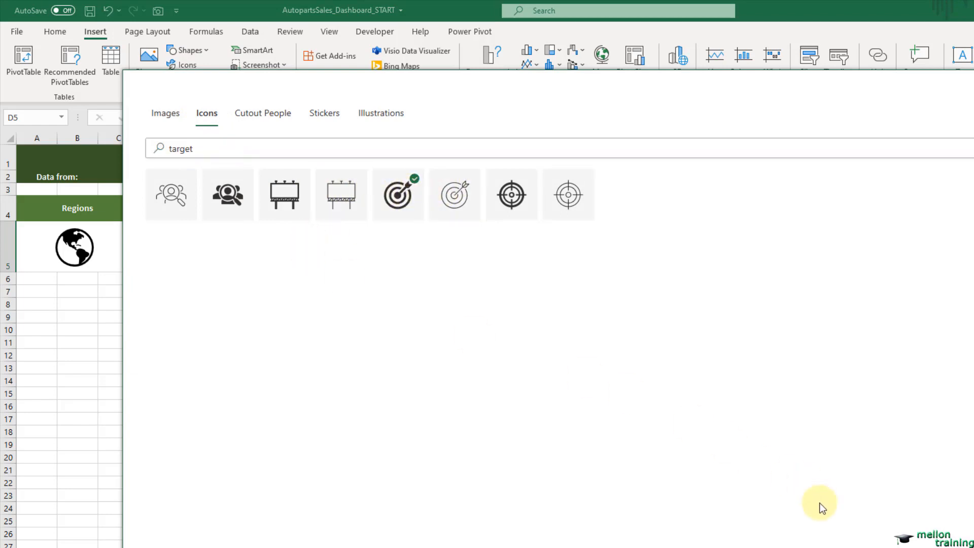
left_click(964, 543)
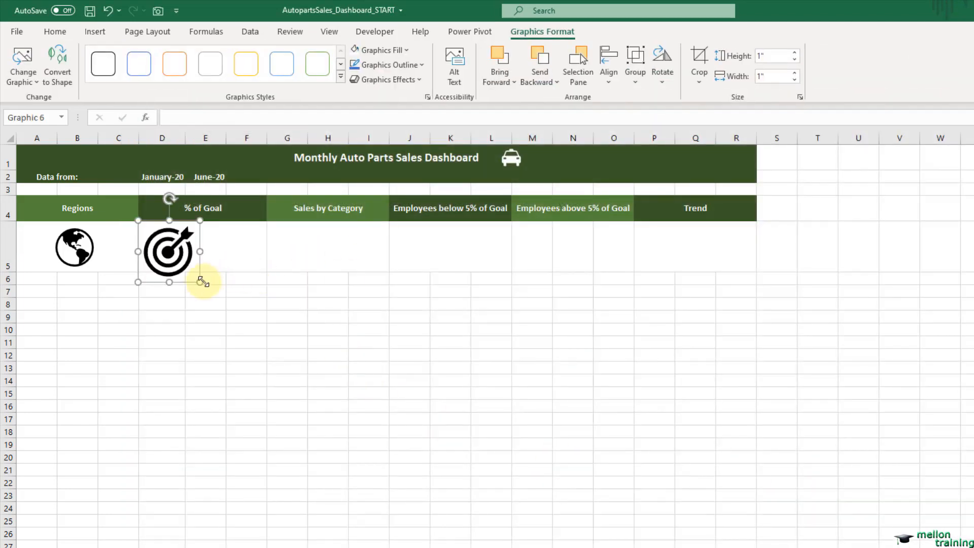
left_click_drag(198, 282, 181, 266)
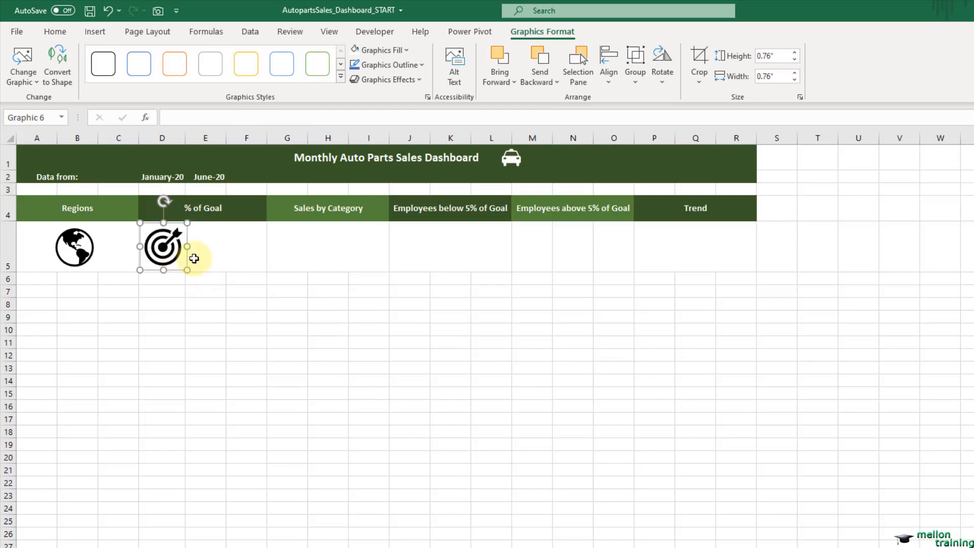
Find a "coins" icon, insert the outlined coin stacks at about 0.76", and center them under "Sales by Category" in G5:I5.
left_click(313, 256)
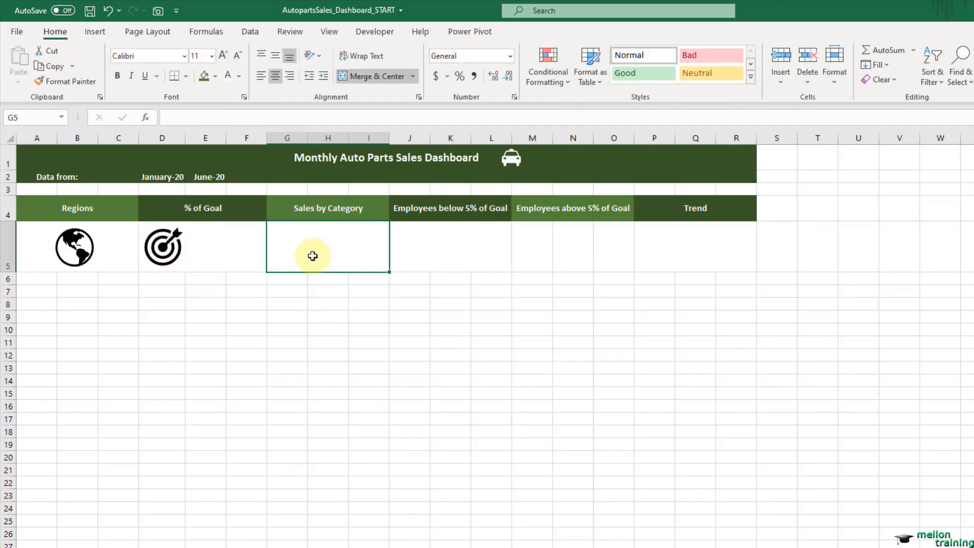
left_click(95, 31)
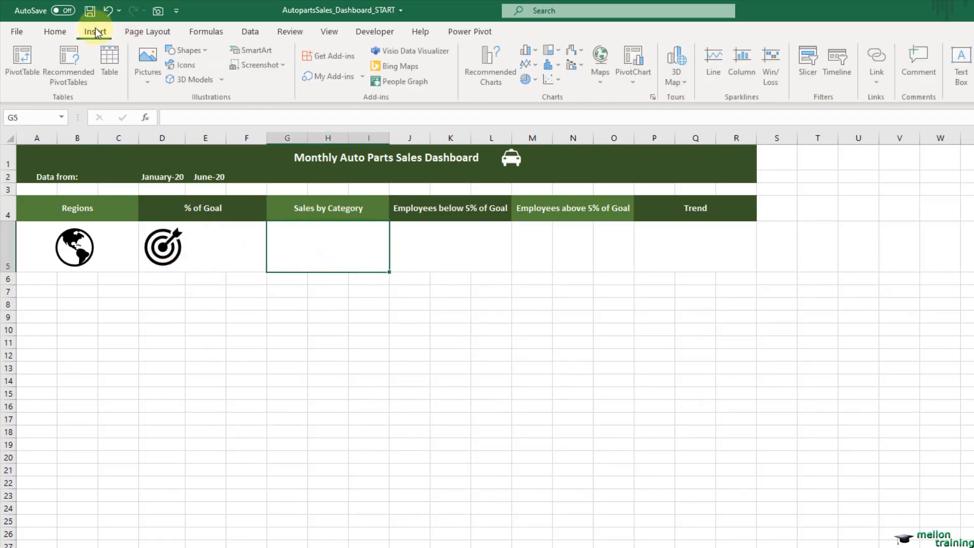
left_click(186, 65)
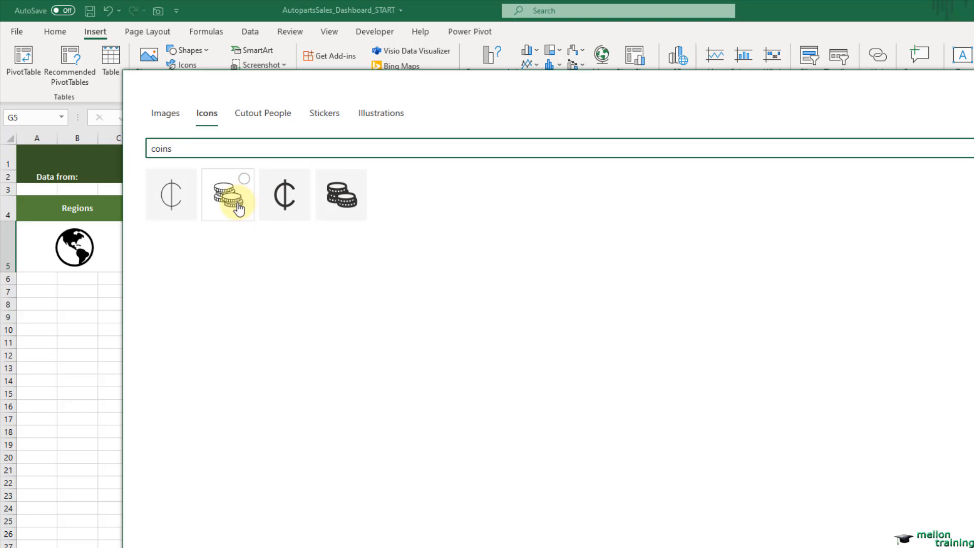
left_click(239, 206)
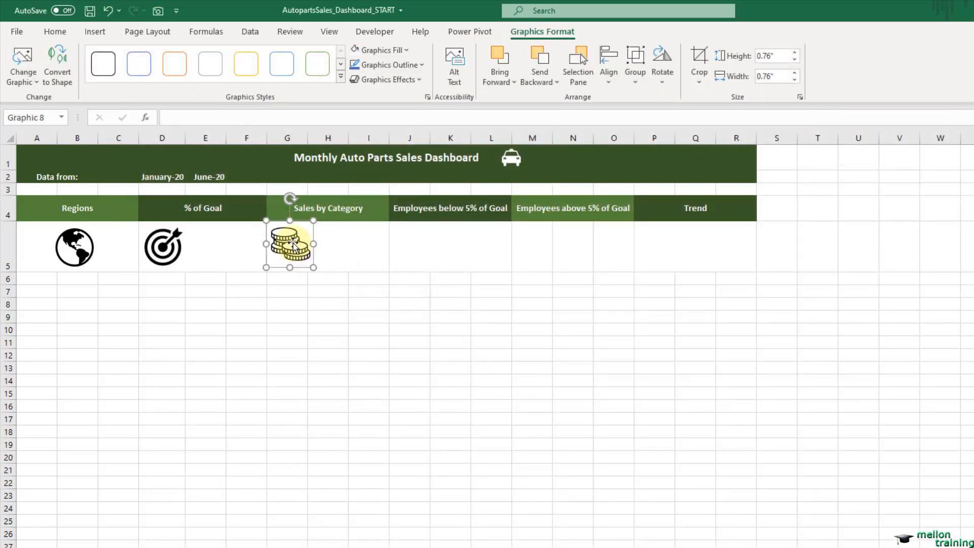
left_click_drag(293, 244, 330, 245)
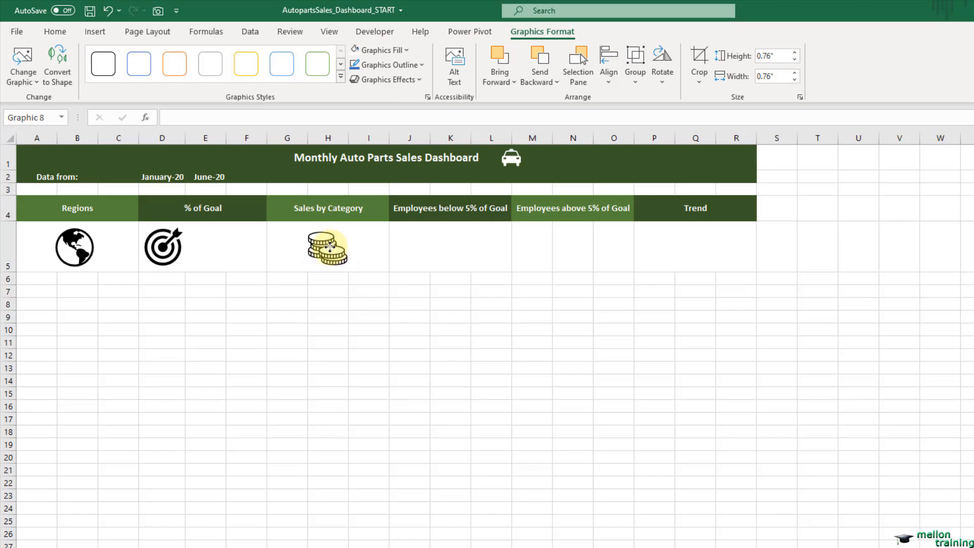
Search for "thumbs" icons, insert the solid thumbs-up and thumbs-down together at J5, and move them apart just below row 5.
left_click(428, 246)
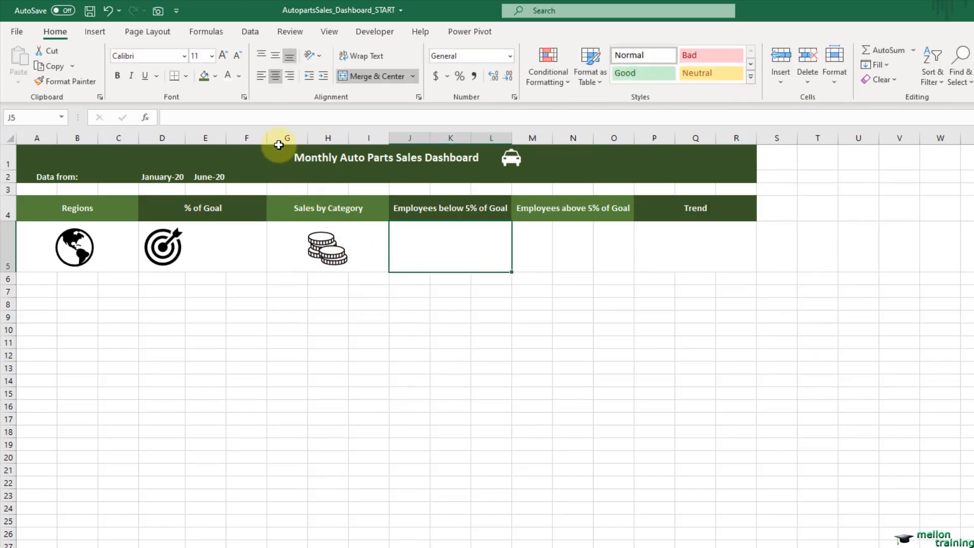
left_click(104, 34)
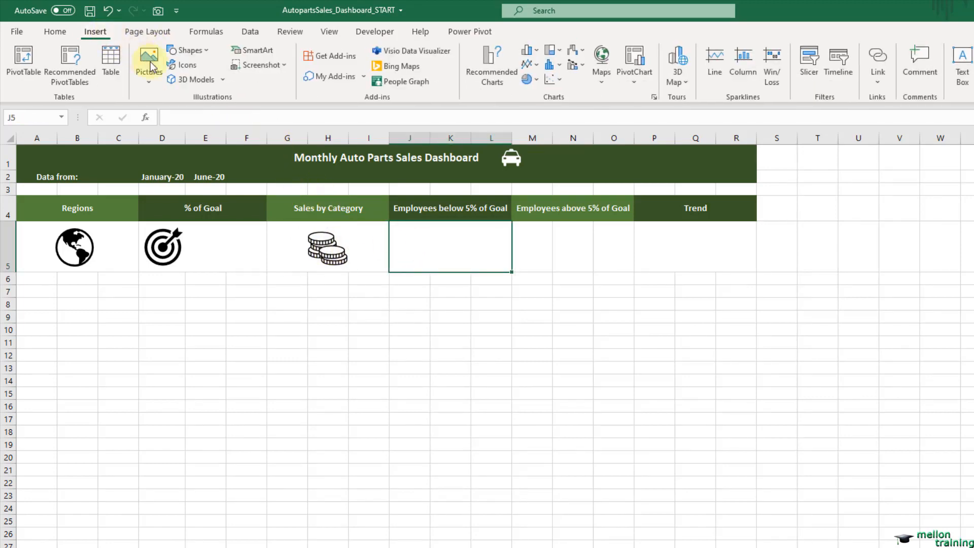
left_click(193, 68)
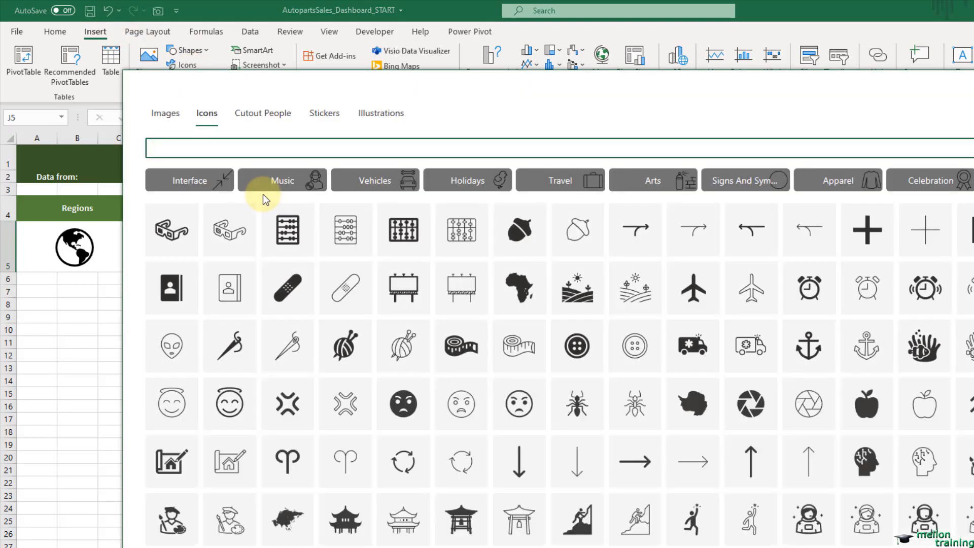
type("thum")
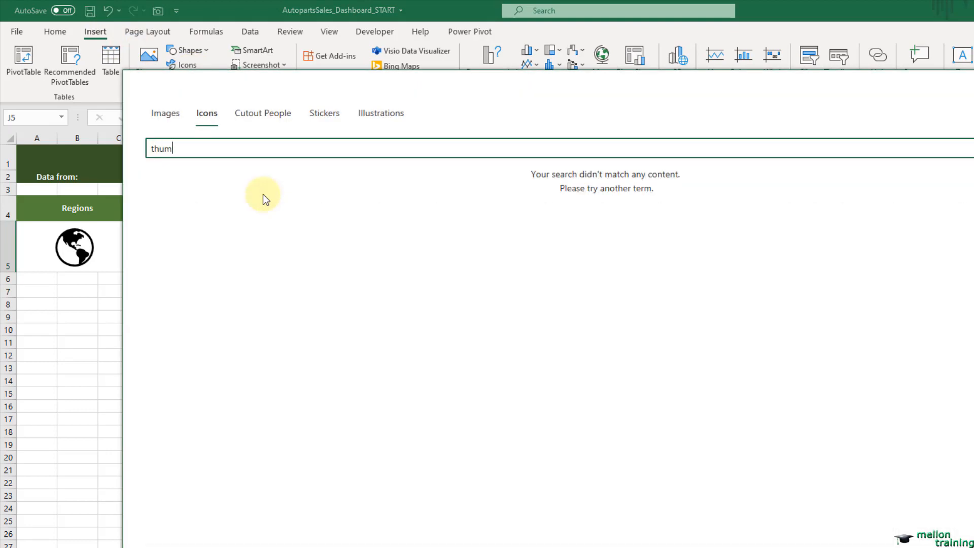
type("bs")
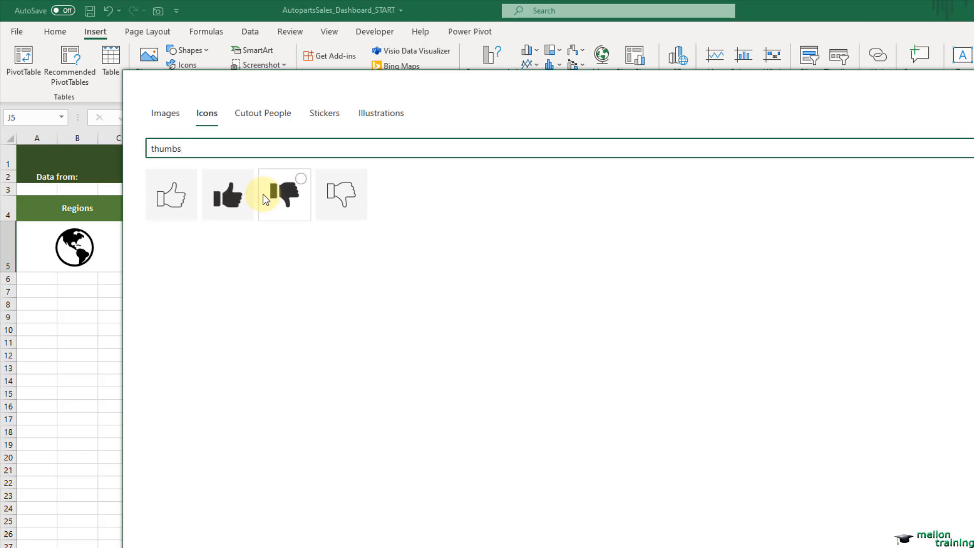
left_click(224, 202)
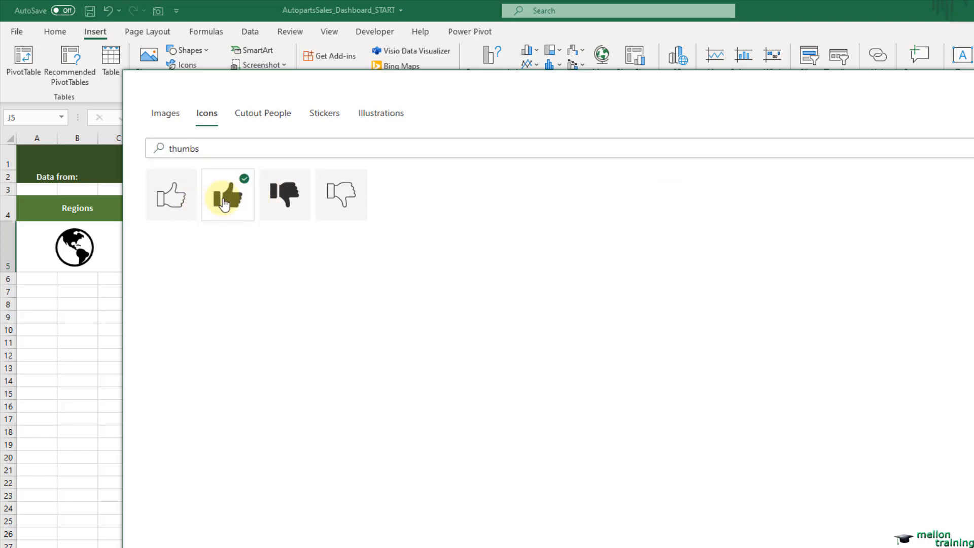
left_click(293, 213)
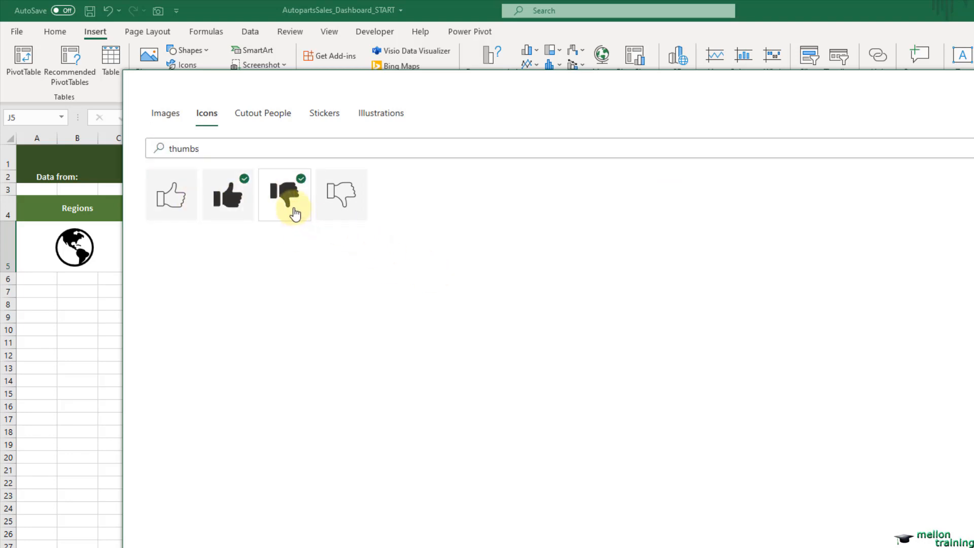
left_click(809, 509)
left_click(420, 315)
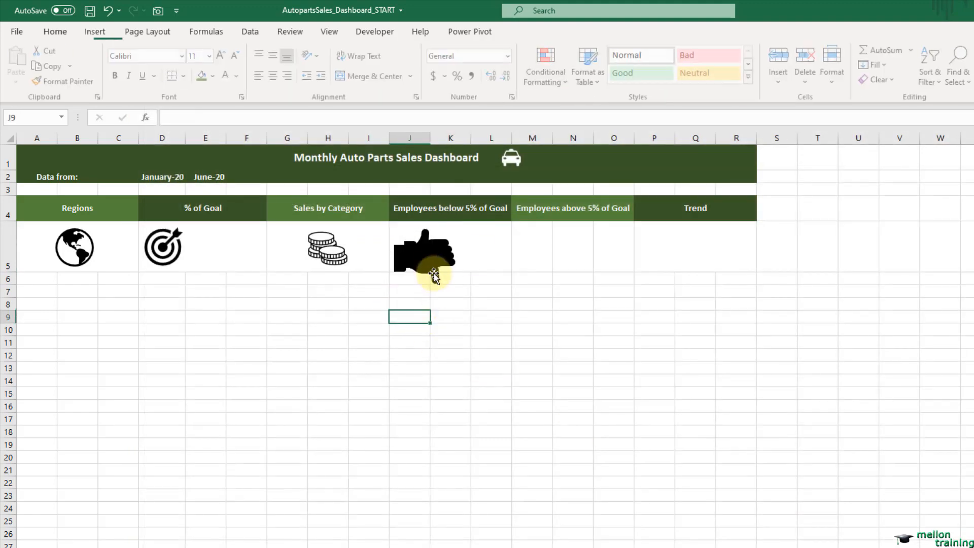
left_click_drag(433, 275, 484, 305)
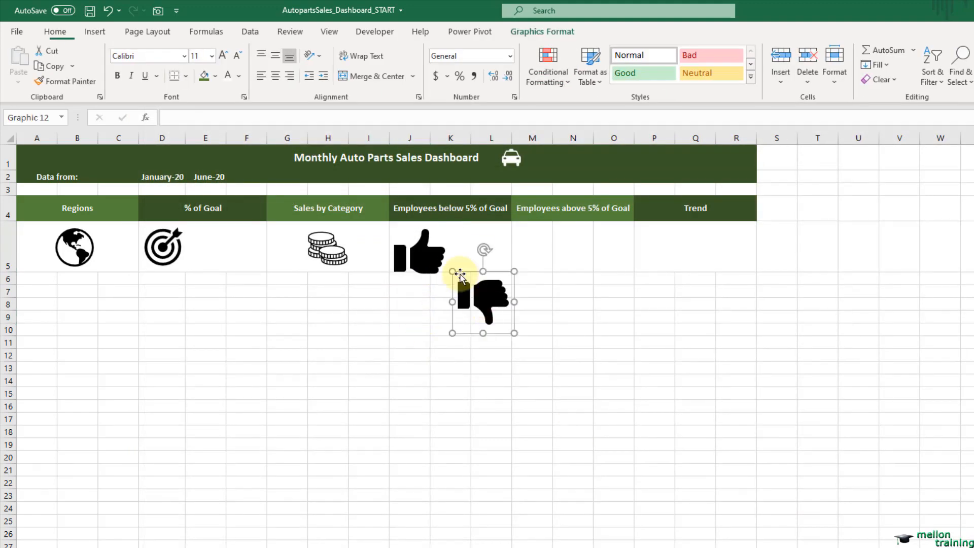
left_click_drag(426, 254, 556, 299)
Merge and center M5:O5 under "Employees above 5% of Goal".
left_click_drag(548, 243, 611, 233)
left_click(386, 84)
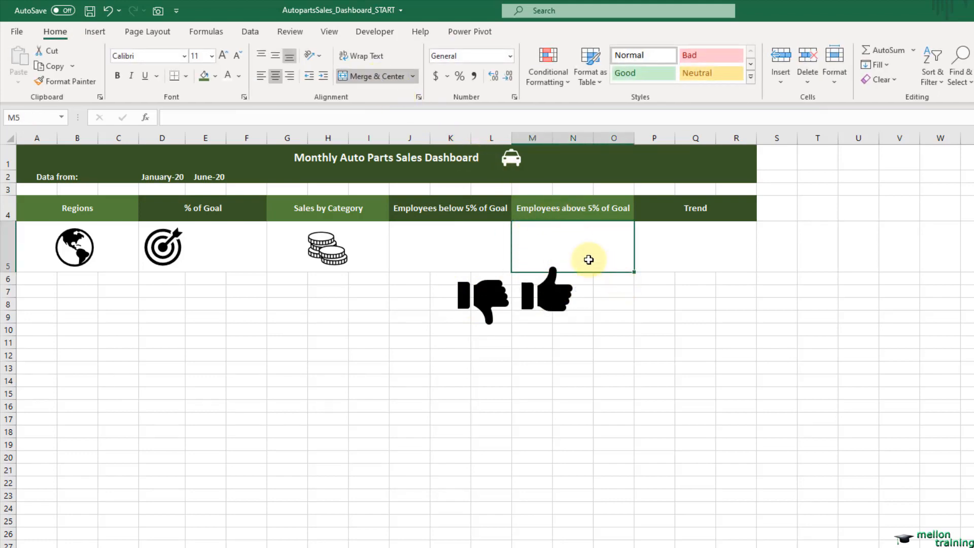
left_click(490, 251)
left_click(586, 252)
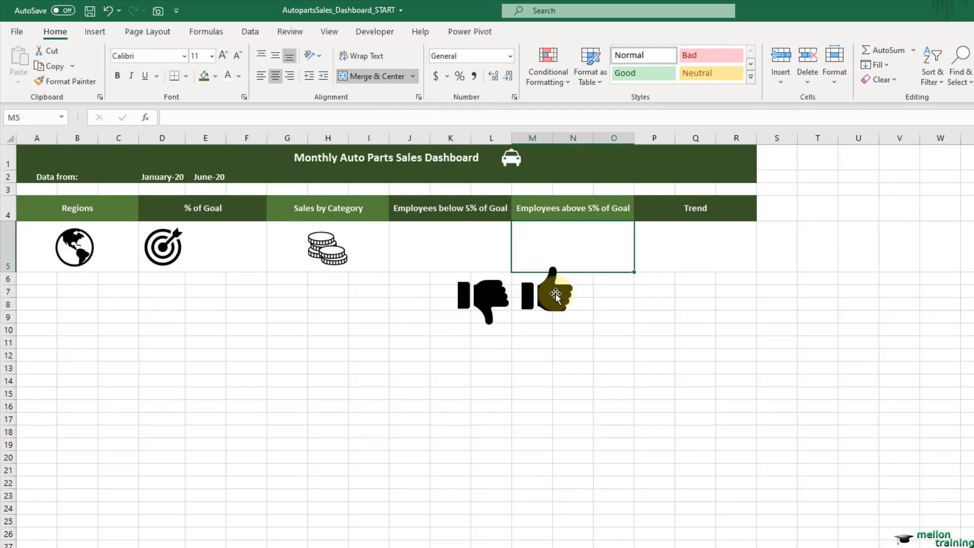
Fit the thumbs-up icon into M5 under "Employees above 5% of Goal" and the thumbs-down icon into J5 under "Employees below 5% of Goal".
left_click_drag(555, 294, 550, 259)
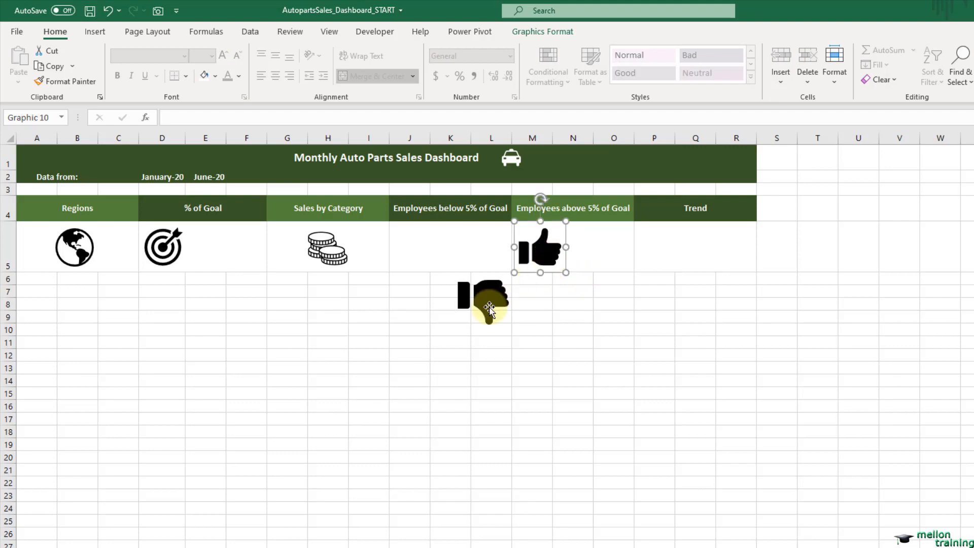
left_click(505, 322)
left_click_drag(514, 331, 438, 270)
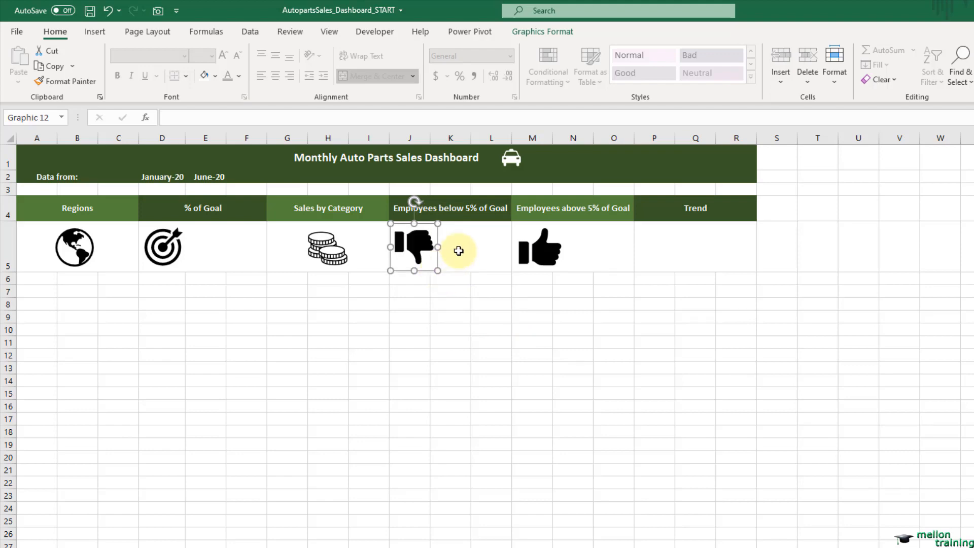
Recolor the globe, target, coins, thumbs-down and thumbs-up icons in row 5 with the standard Green fill.
left_click(670, 267)
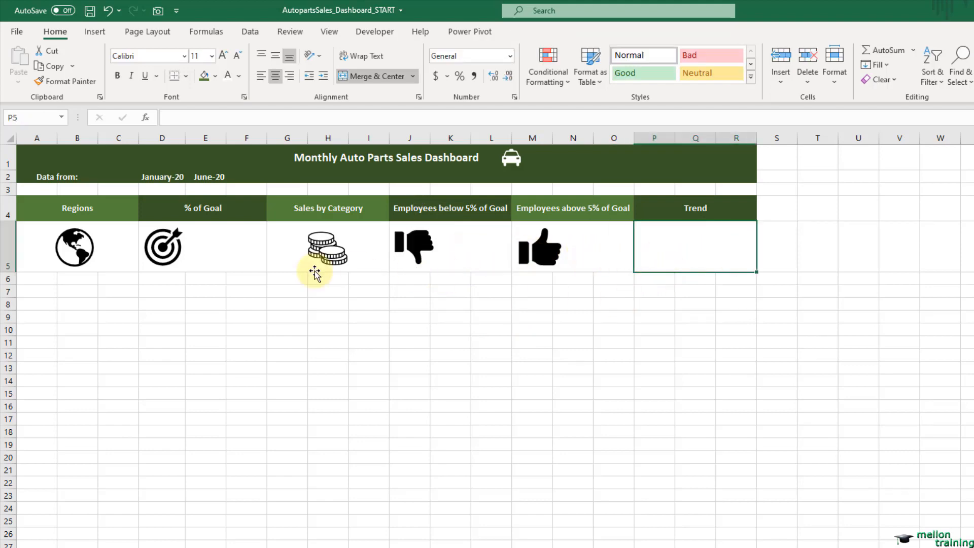
left_click(76, 248)
left_click(162, 251, "ctrl")
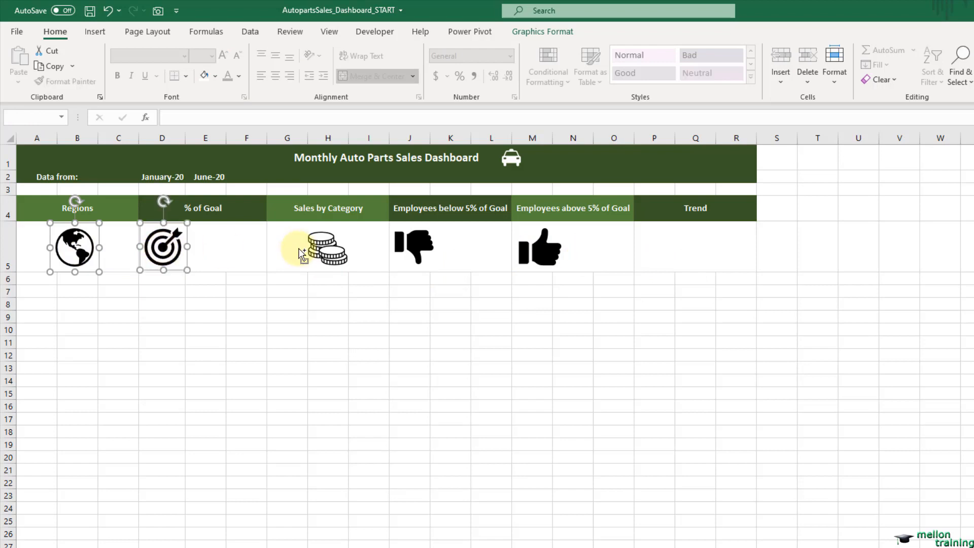
left_click(324, 248, "ctrl")
left_click(412, 248, "ctrl")
left_click(533, 251, "ctrl")
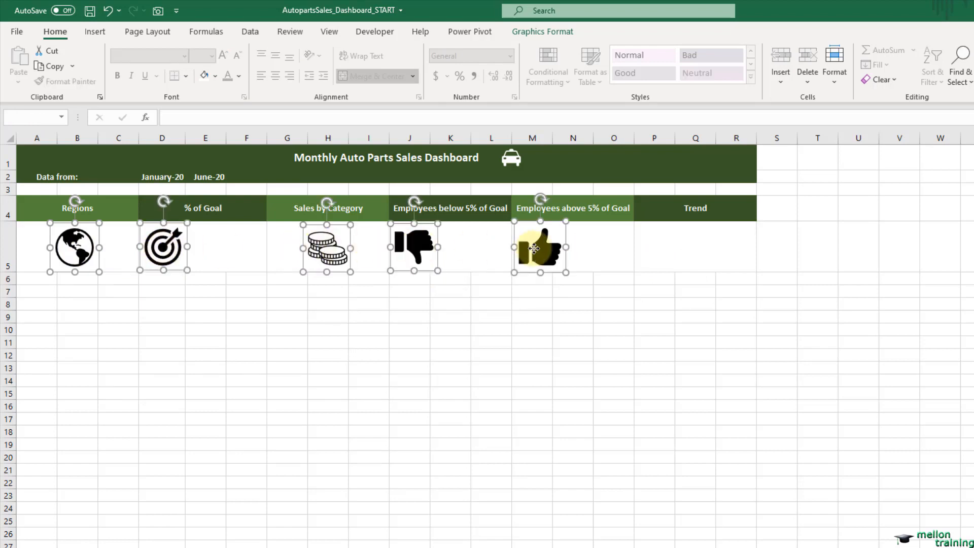
left_click(219, 75)
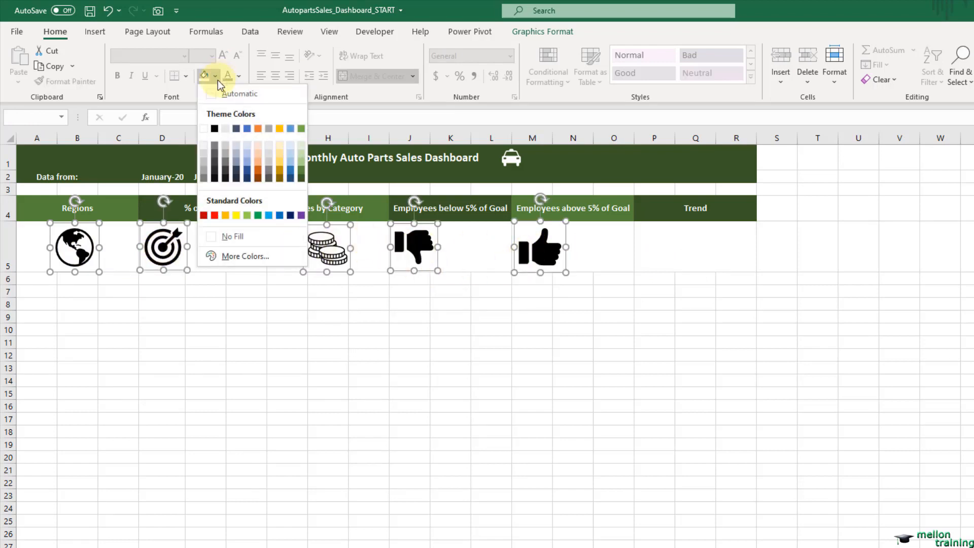
left_click(260, 215)
left_click(29, 278)
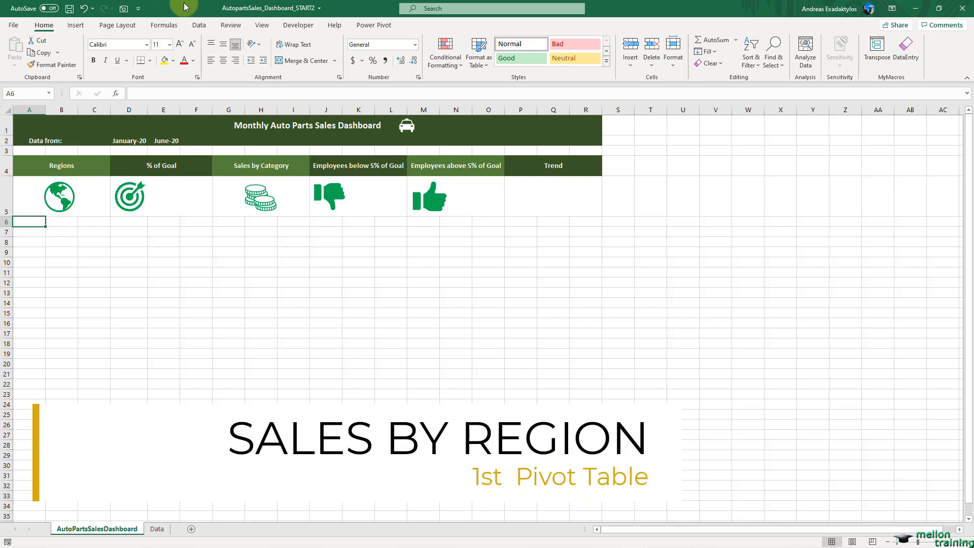
Insert a PivotTable from columns A:G of the Data sheet, placed at cell A7 of the existing AutoPartsSalesDashboard sheet.
left_click(157, 529)
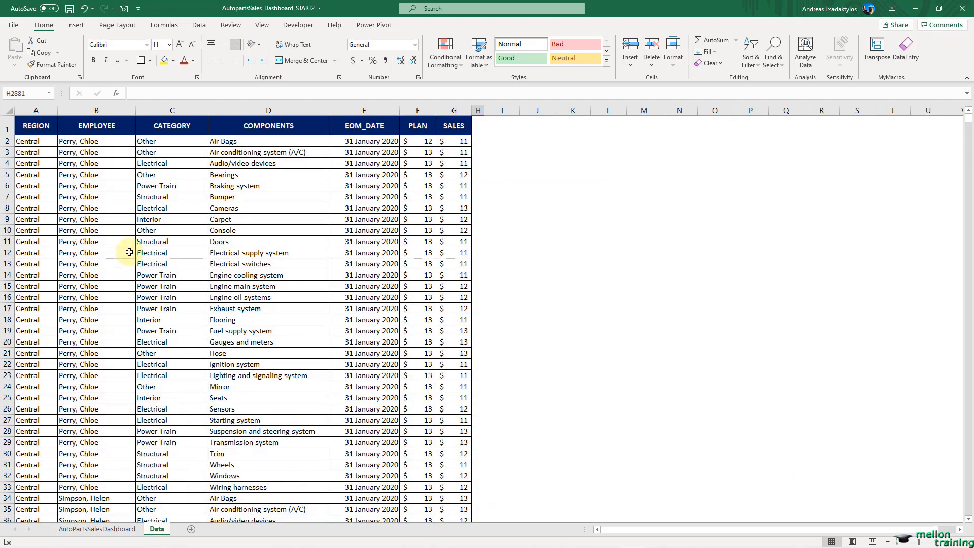
left_click_drag(38, 110, 443, 104)
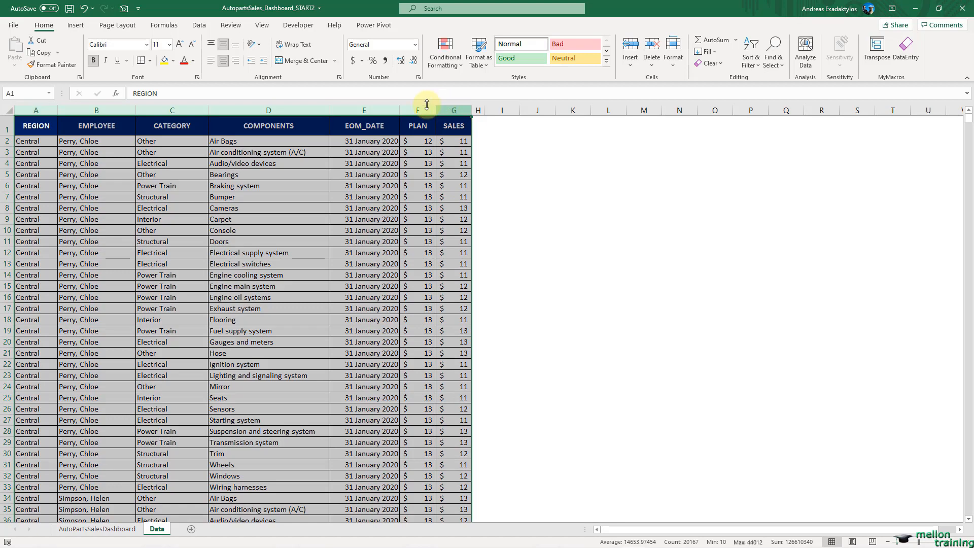
left_click(78, 32)
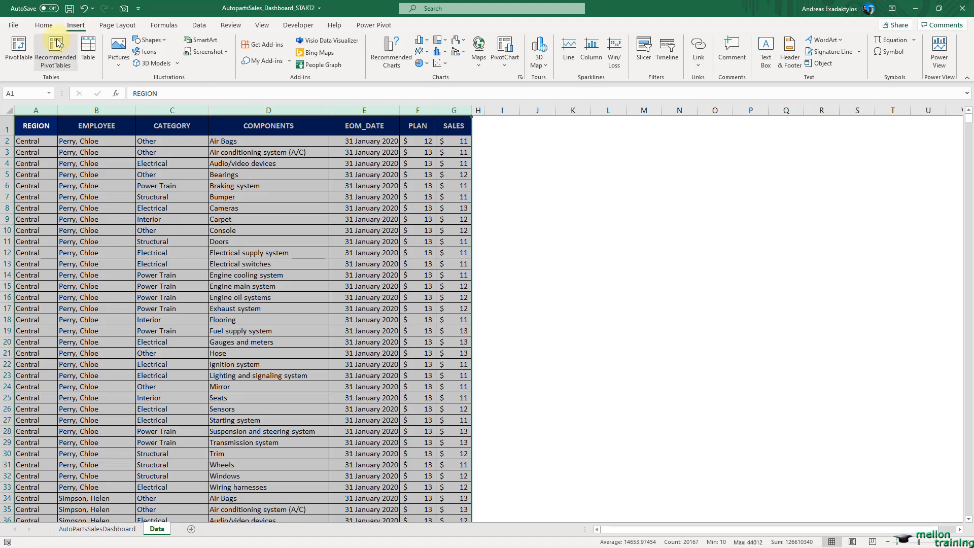
left_click(20, 47)
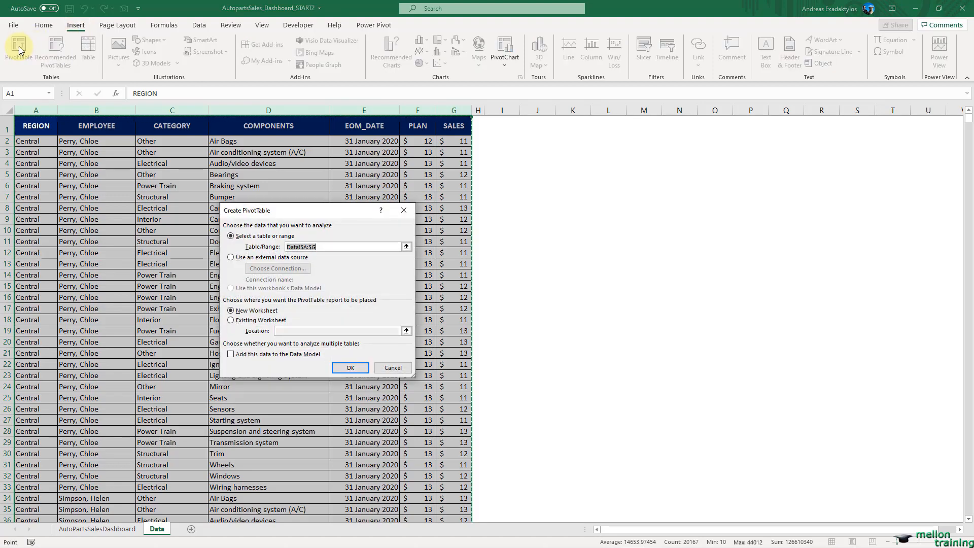
left_click(230, 320)
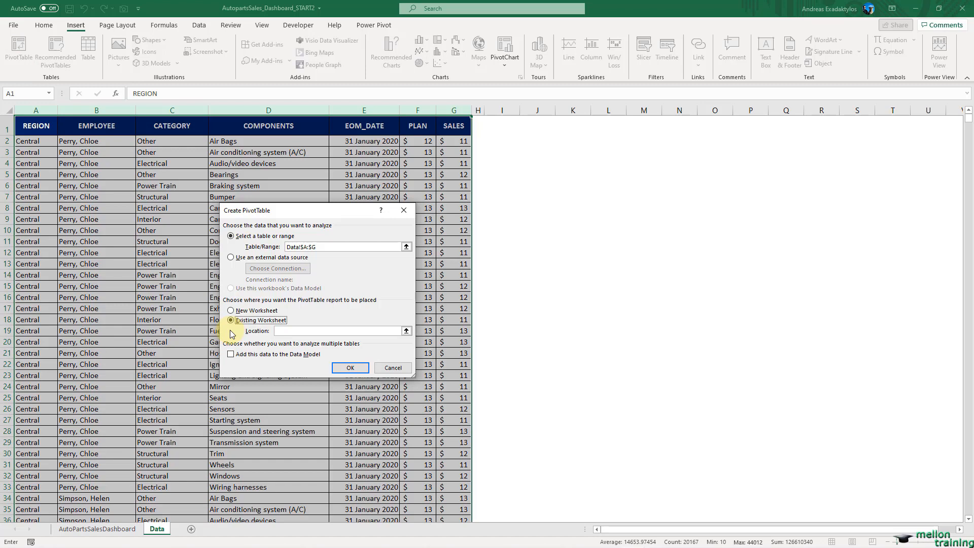
left_click(405, 332)
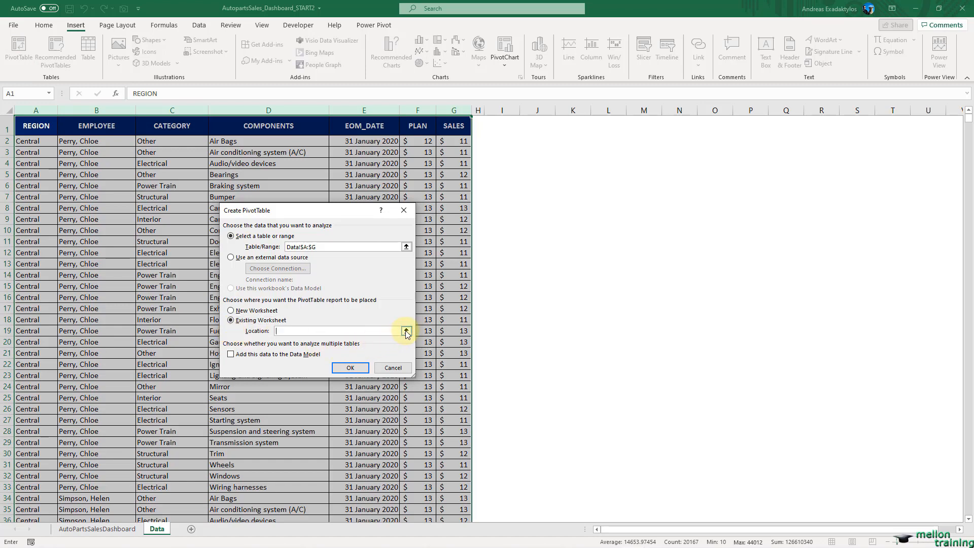
left_click(406, 331)
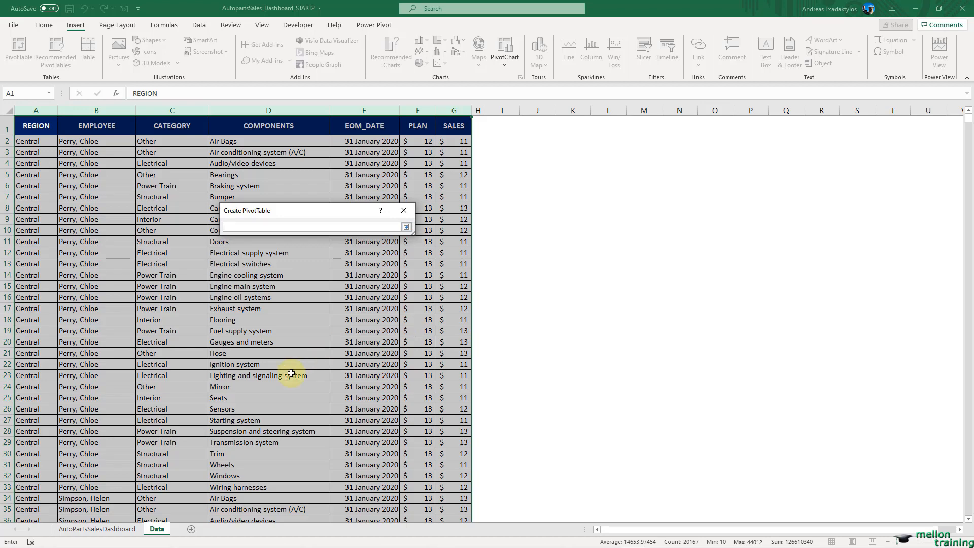
left_click(118, 530)
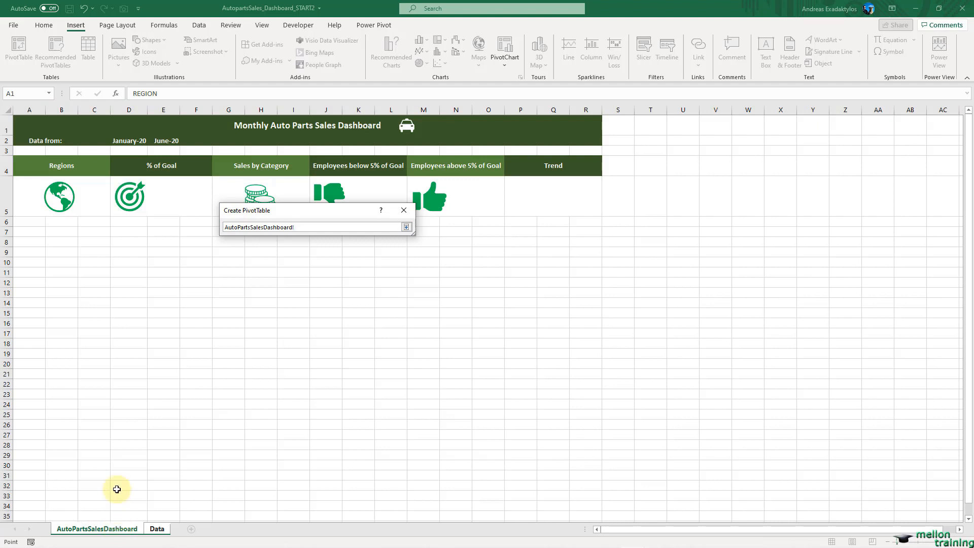
left_click(25, 234)
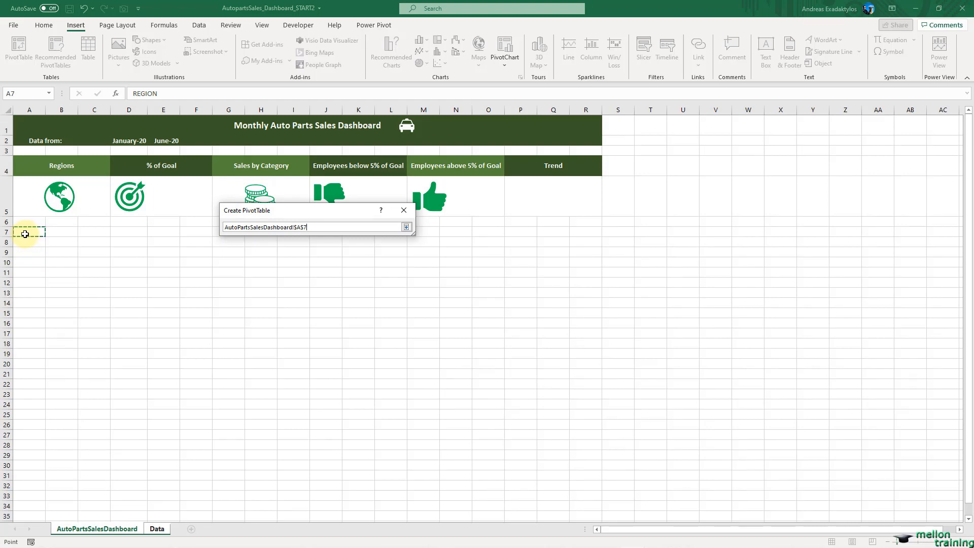
left_click(406, 228)
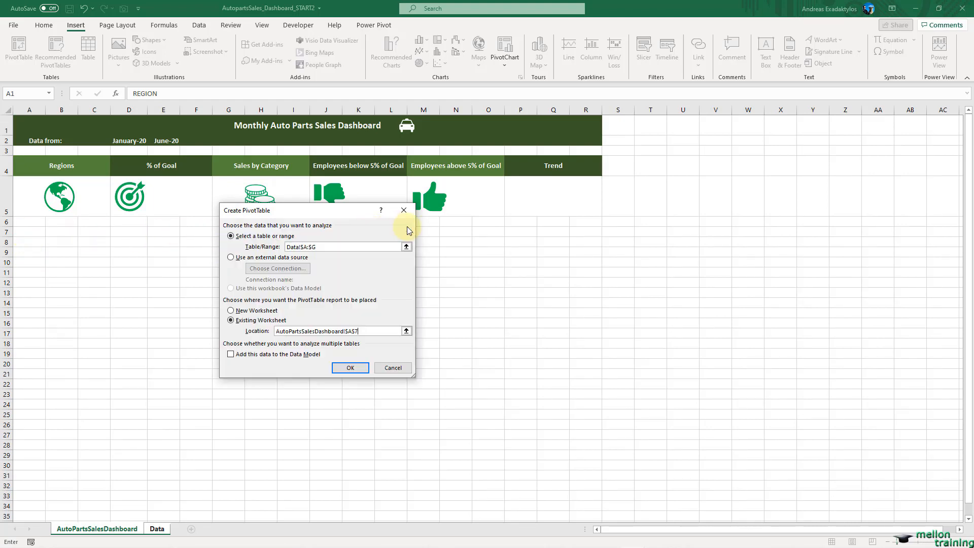
left_click(351, 368)
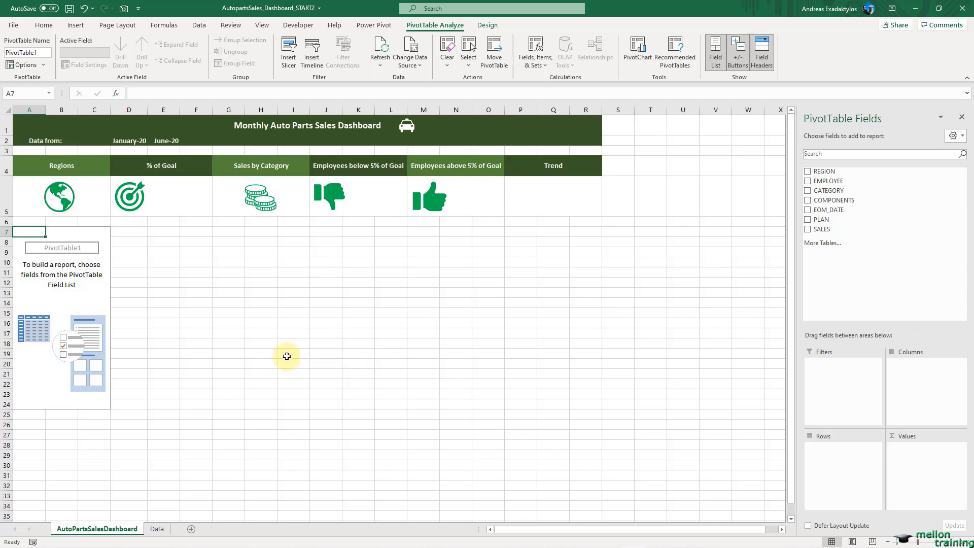
Name the PivotTable "Regions", enable merging and centering cells with labels, and turn off autofitting column widths on update.
right_click(28, 234)
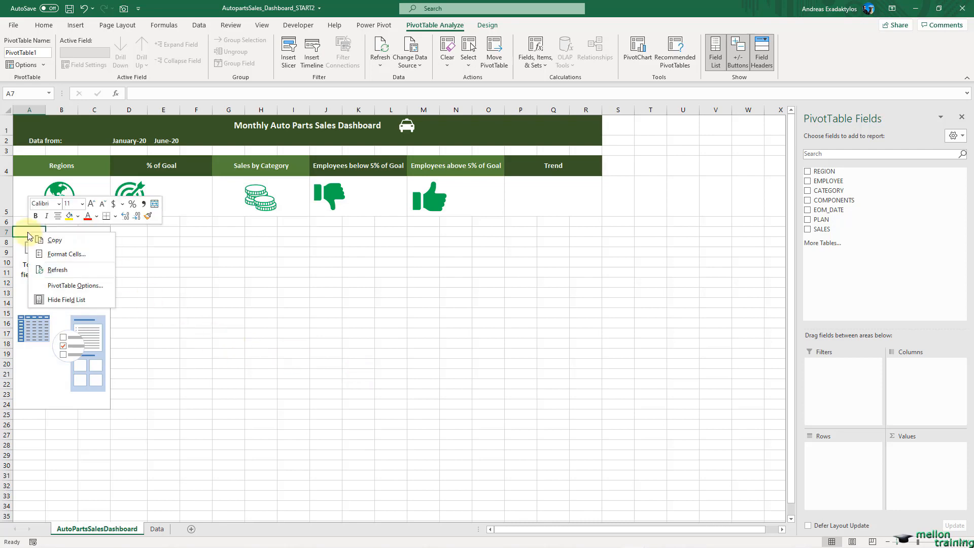
left_click(90, 287)
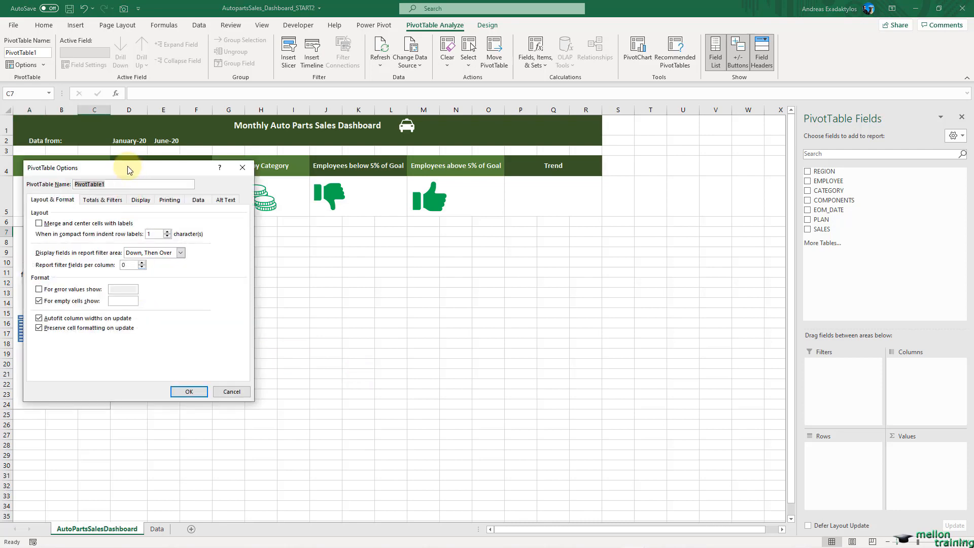
left_click_drag(127, 165, 233, 217)
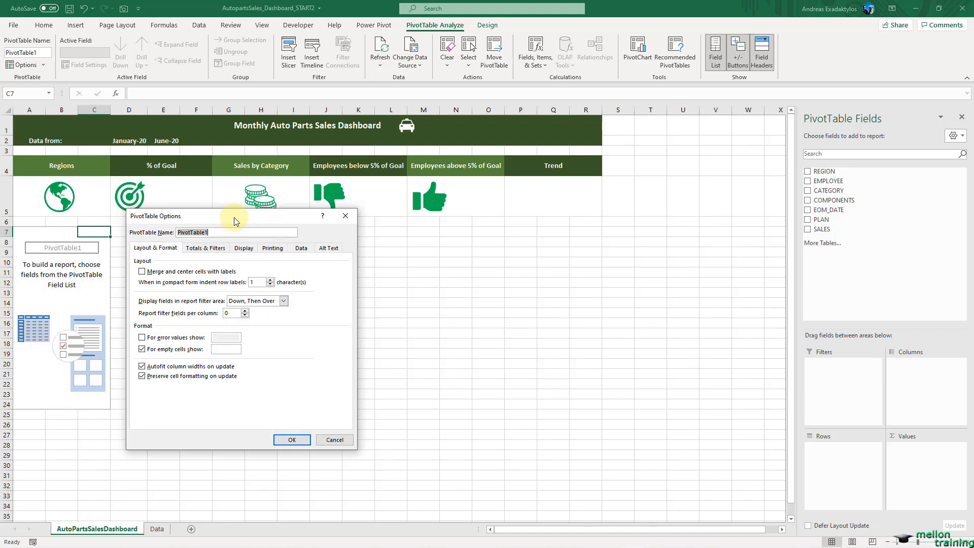
type("Regions")
left_click(142, 273)
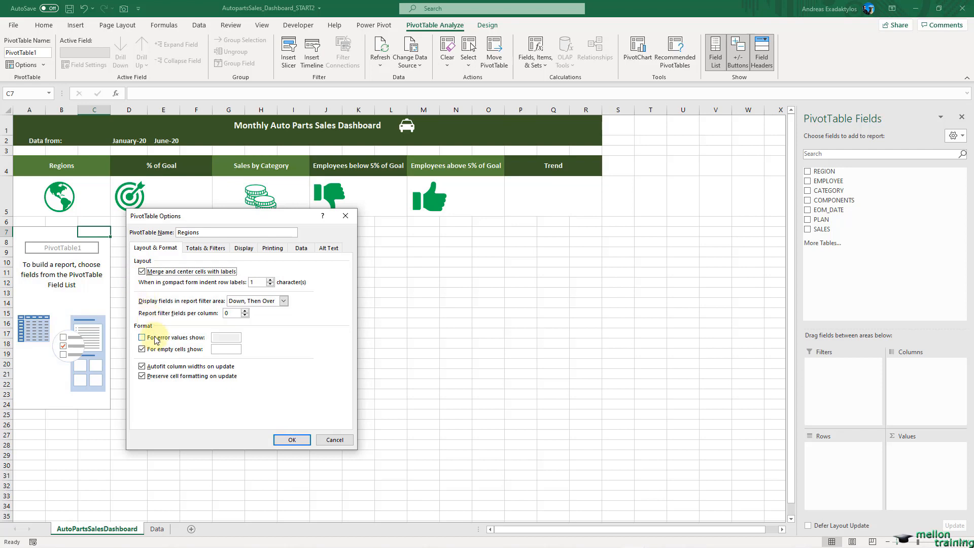
left_click(142, 368)
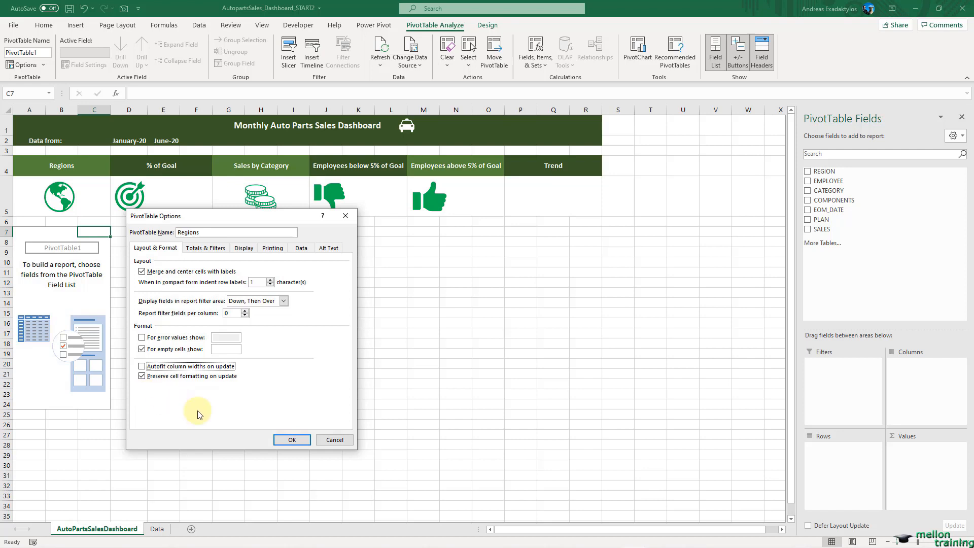
left_click(289, 440)
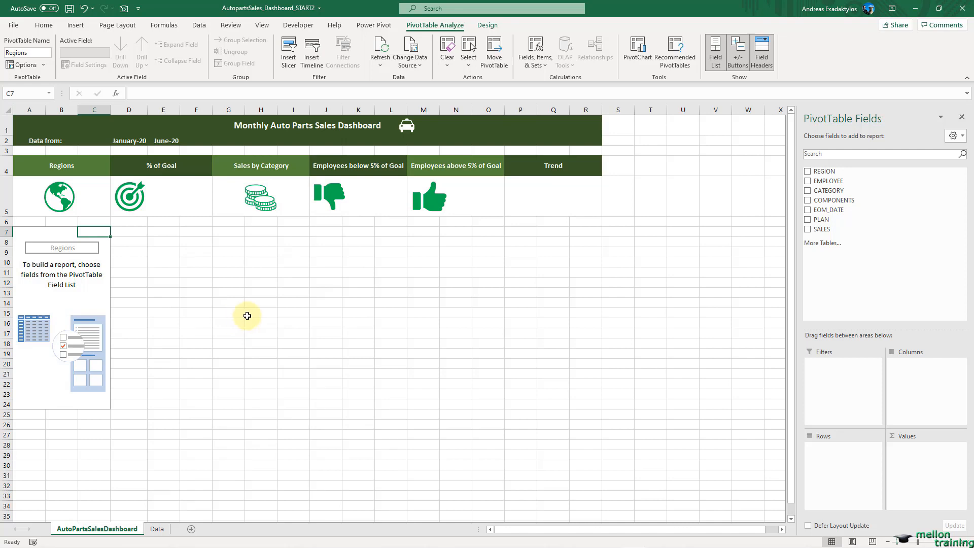
Add REGION as rows and SALES as values to the Regions PivotTable, and rename its row header in A7 to "REGIONS".
left_click_drag(823, 175, 822, 450)
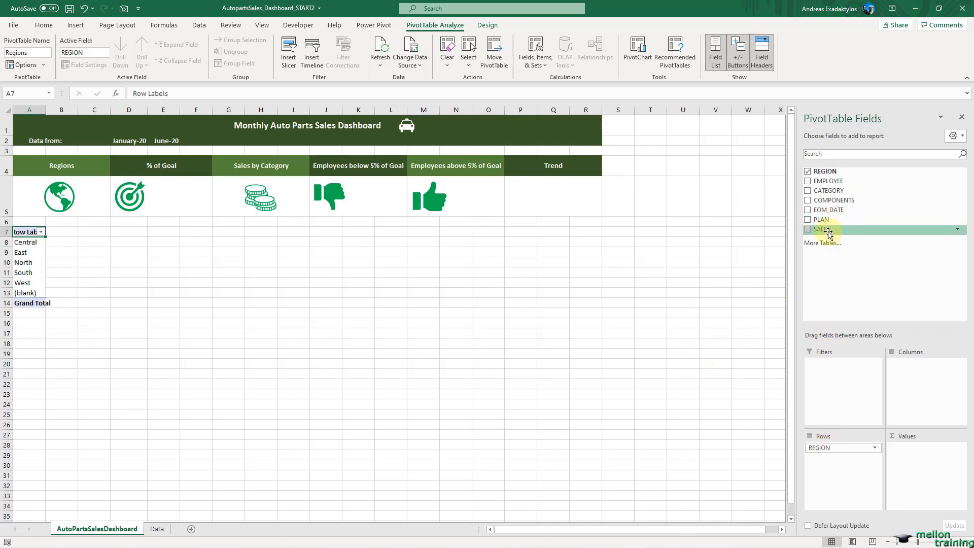
left_click_drag(827, 230, 918, 450)
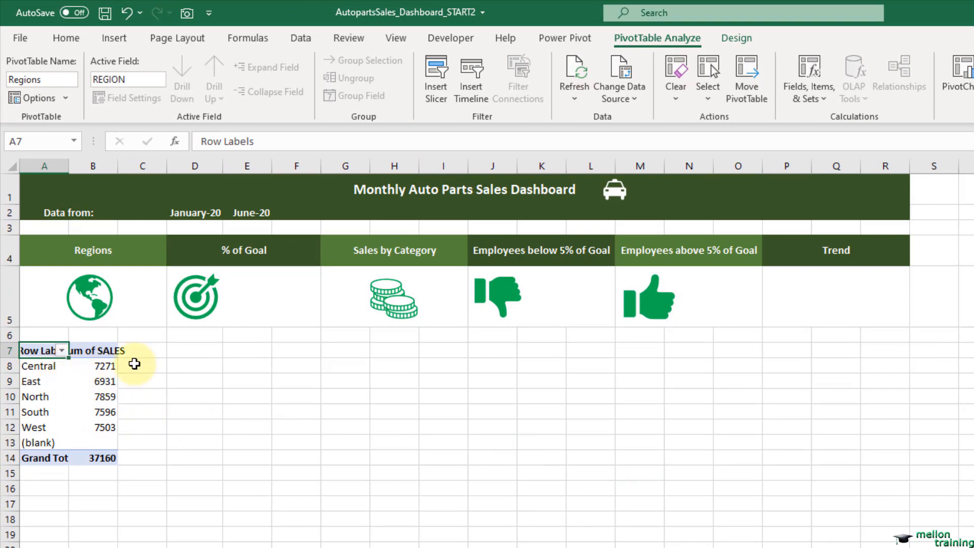
type("REGIONS")
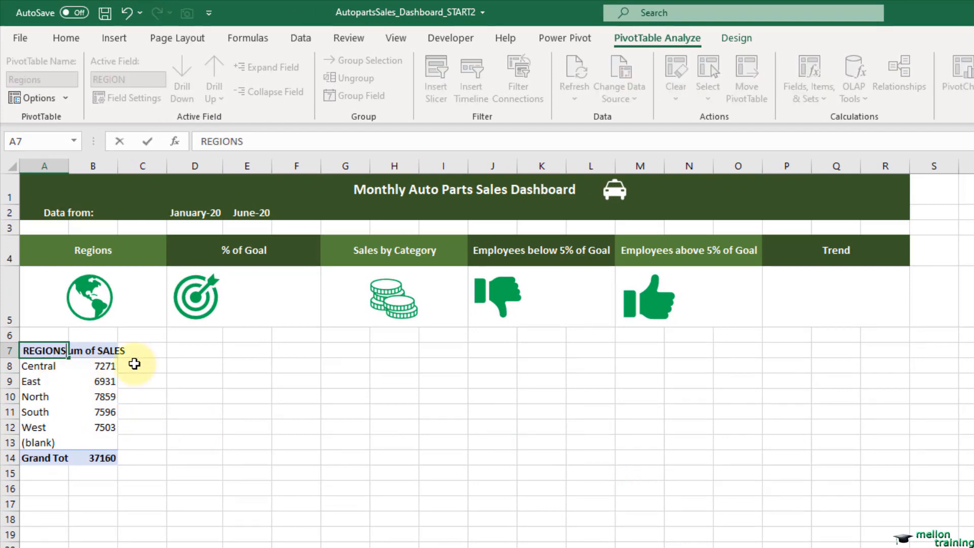
key("Return")
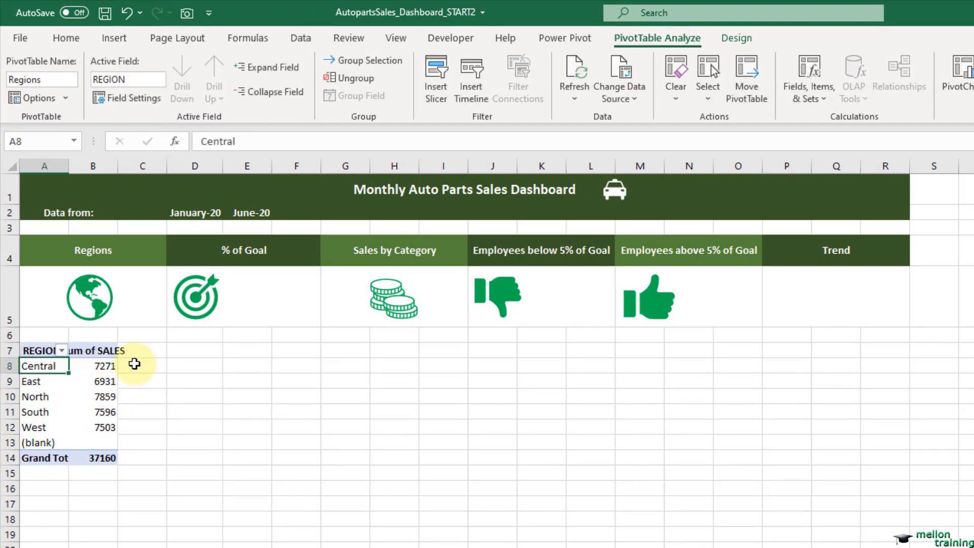
Rename the value header in B7 to "SALES_$" and the grand total label in A14 to "Total".
left_click(93, 350)
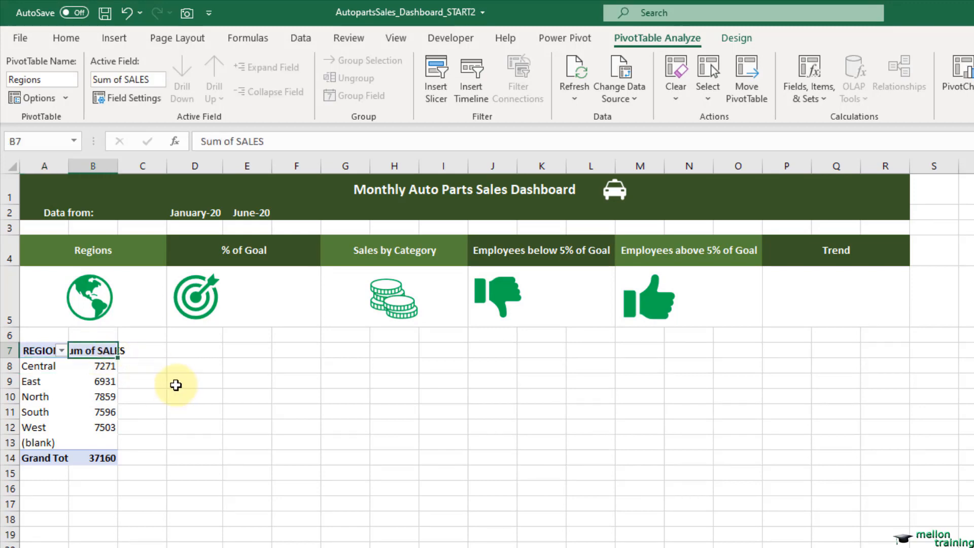
type("SALES")
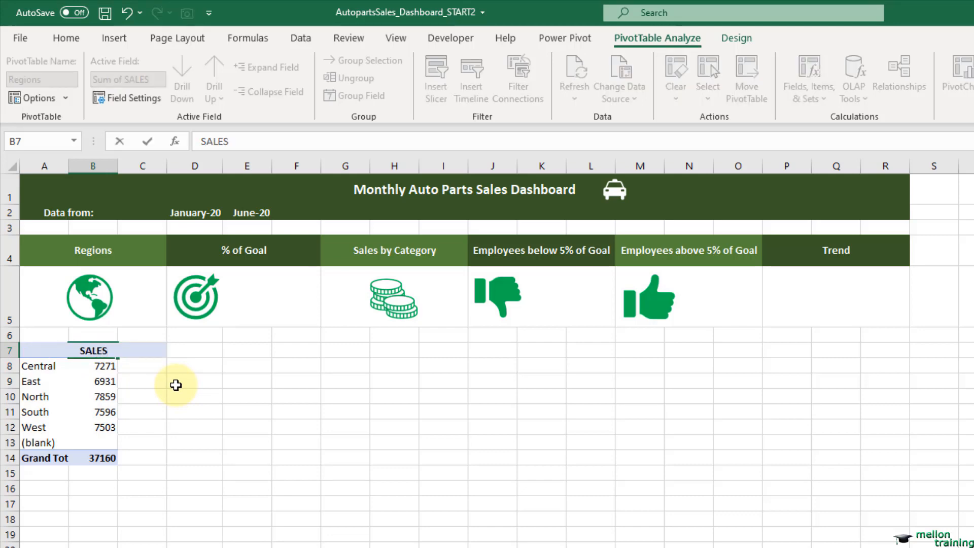
type("_$")
key("Return")
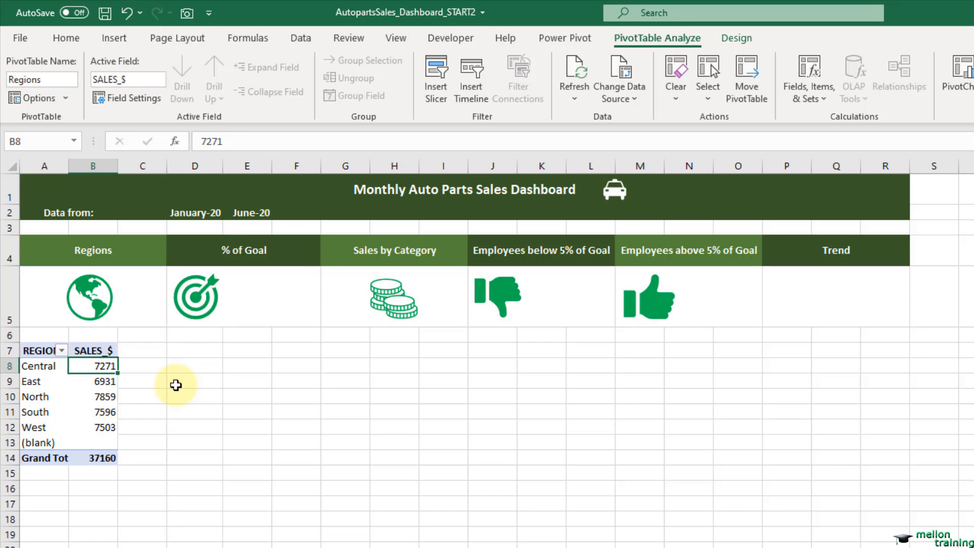
left_click(44, 460)
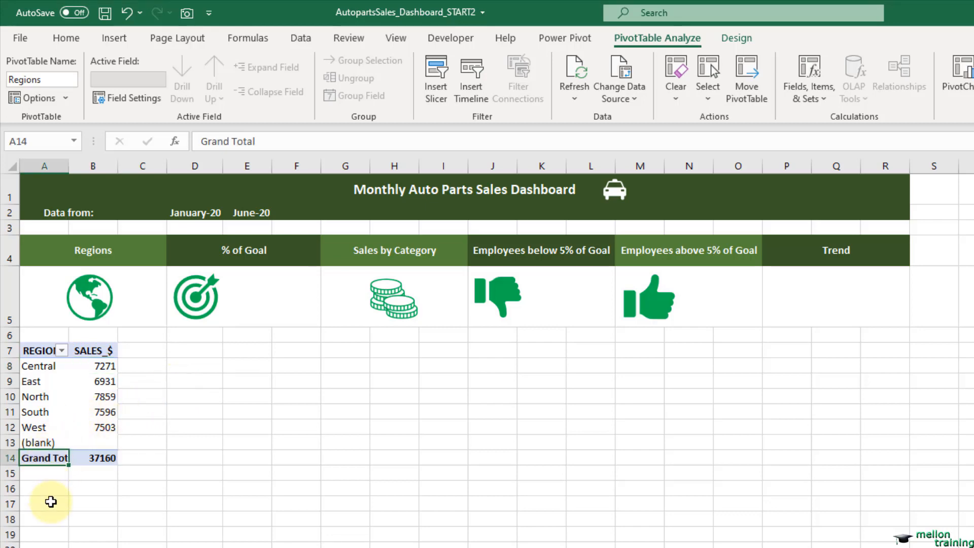
type("Total")
key("Return")
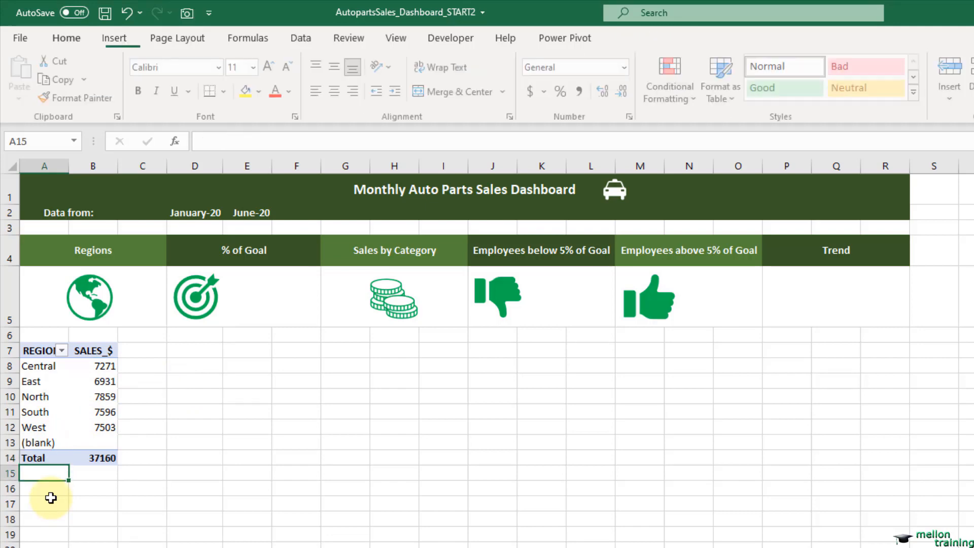
Format the regional sales values in B8:B13 as dollar accounting amounts without decimals.
left_click_drag(103, 366, 108, 442)
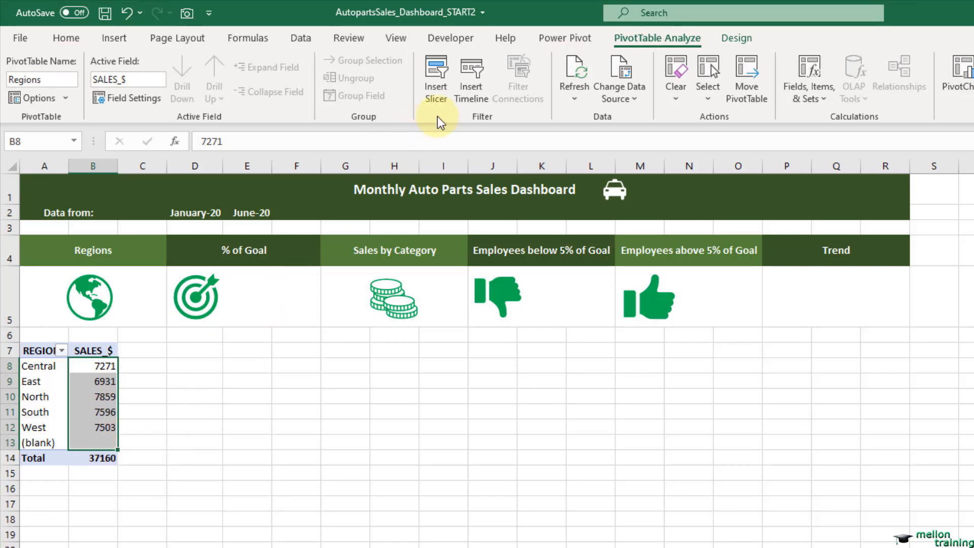
left_click(71, 42)
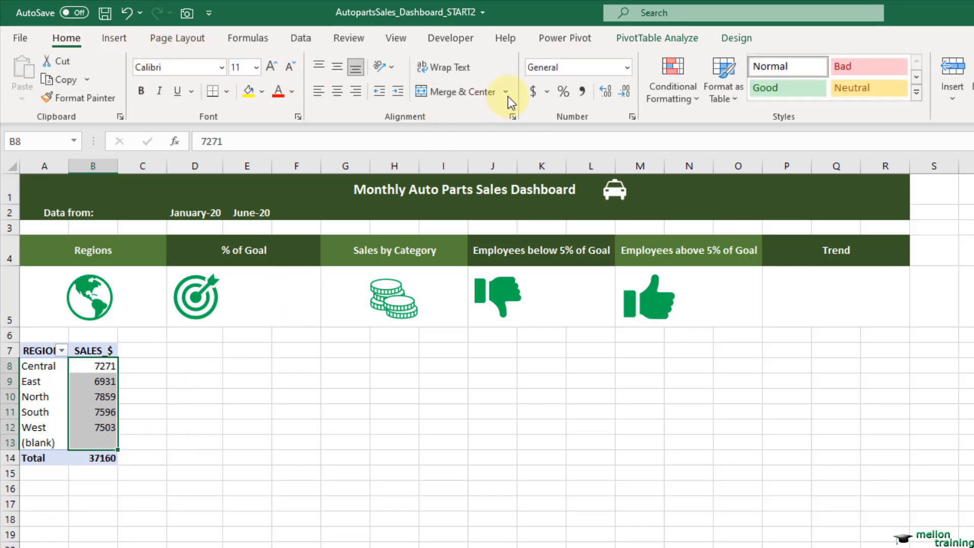
left_click(534, 90)
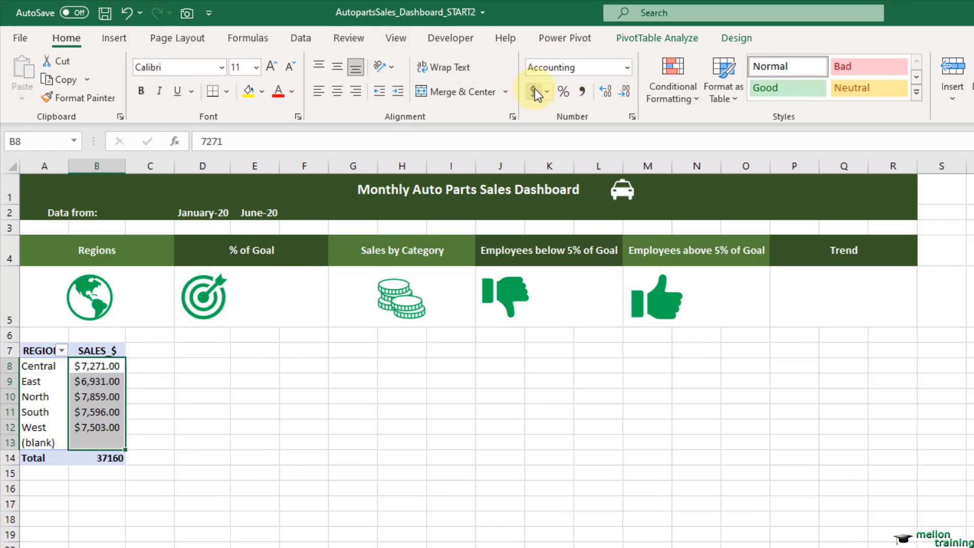
left_click(625, 92)
left_click(626, 94)
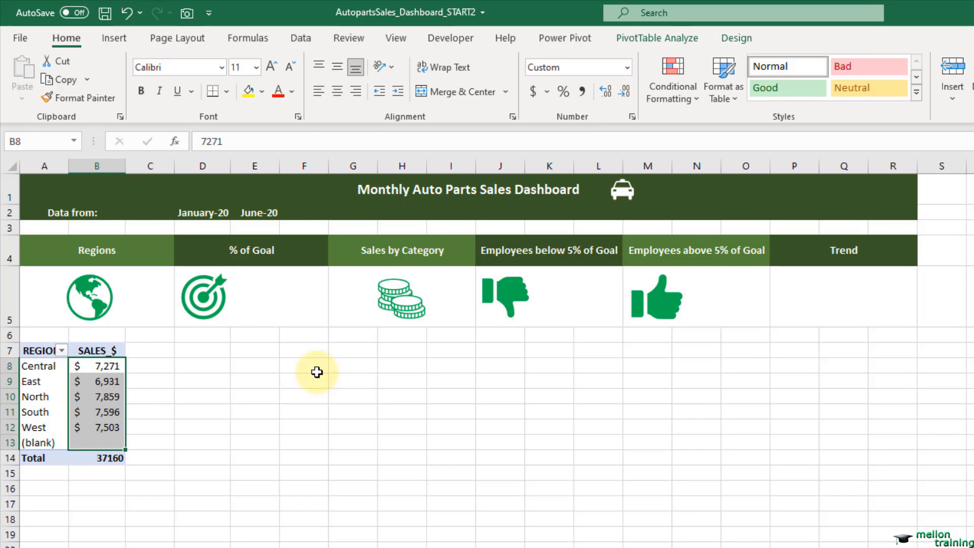
Apply the green style from the first row of the Medium group to the Regions PivotTable.
left_click(37, 351)
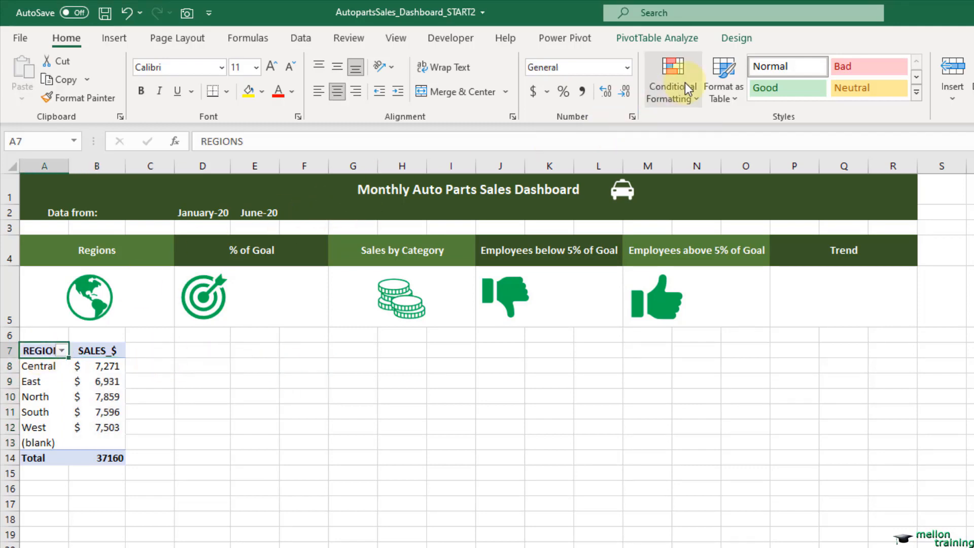
left_click(737, 38)
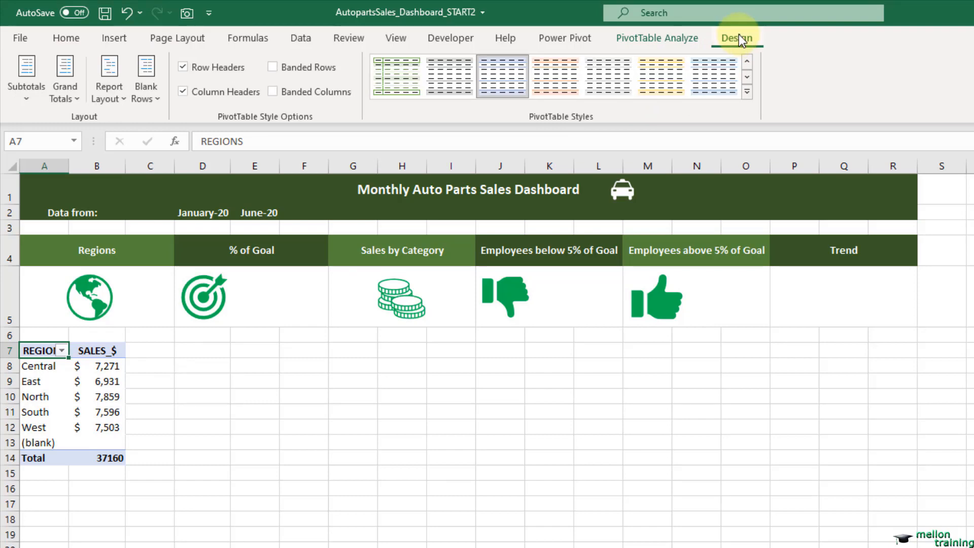
left_click(748, 92)
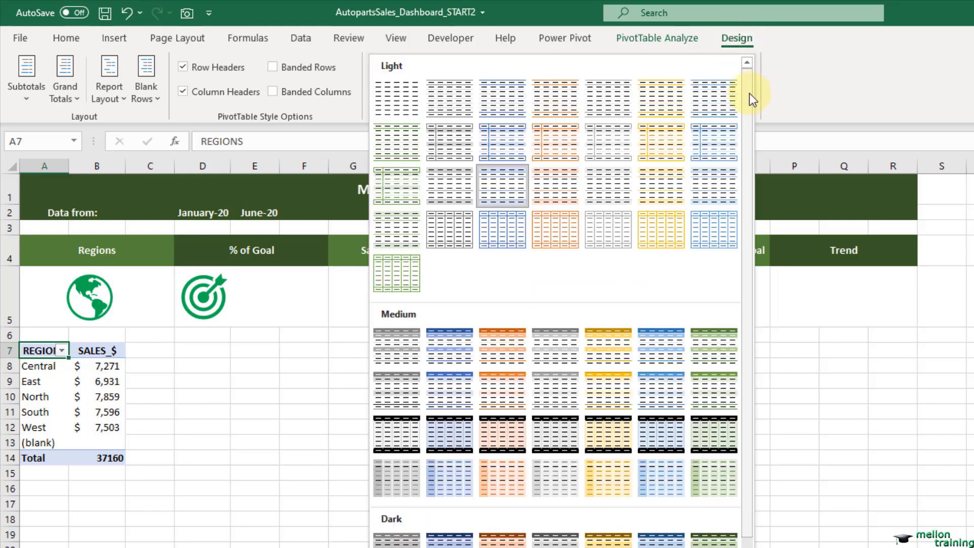
left_click(720, 347)
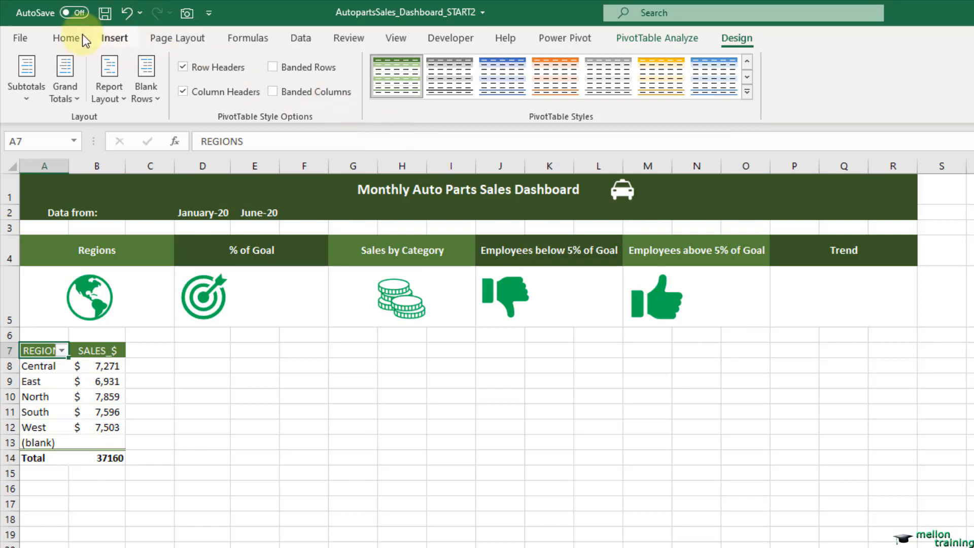
Apply all borders to the whole Regions PivotTable in A7:B14.
left_click(69, 39)
left_click(227, 91)
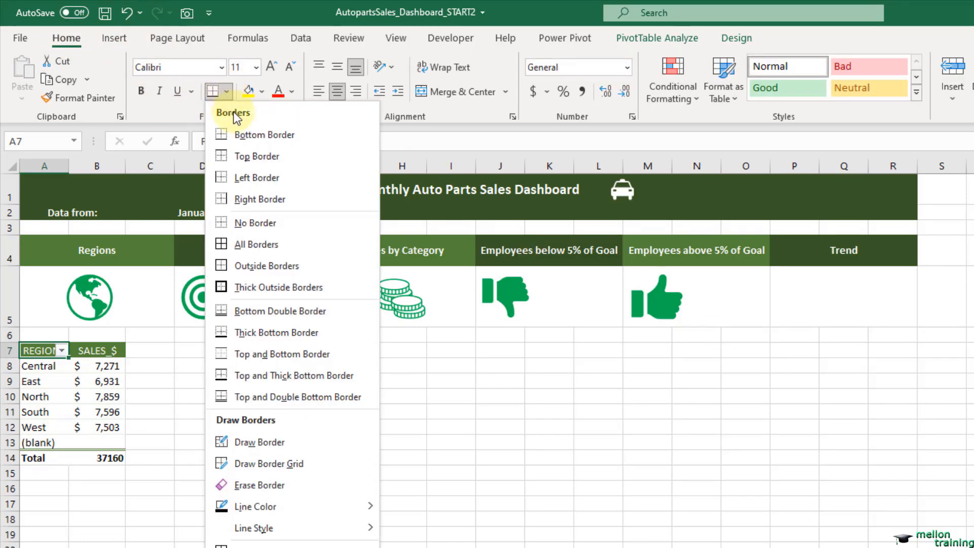
left_click(255, 245)
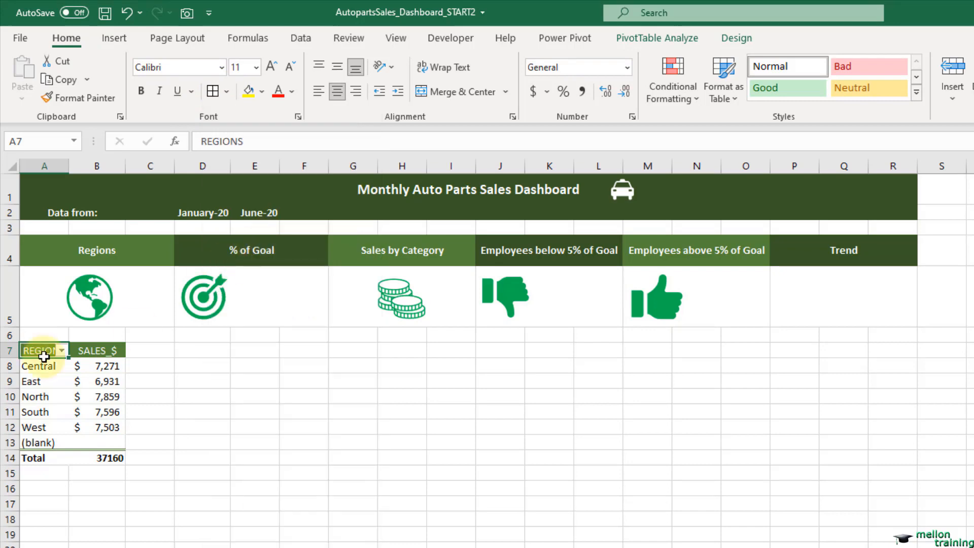
left_click_drag(44, 356, 105, 457)
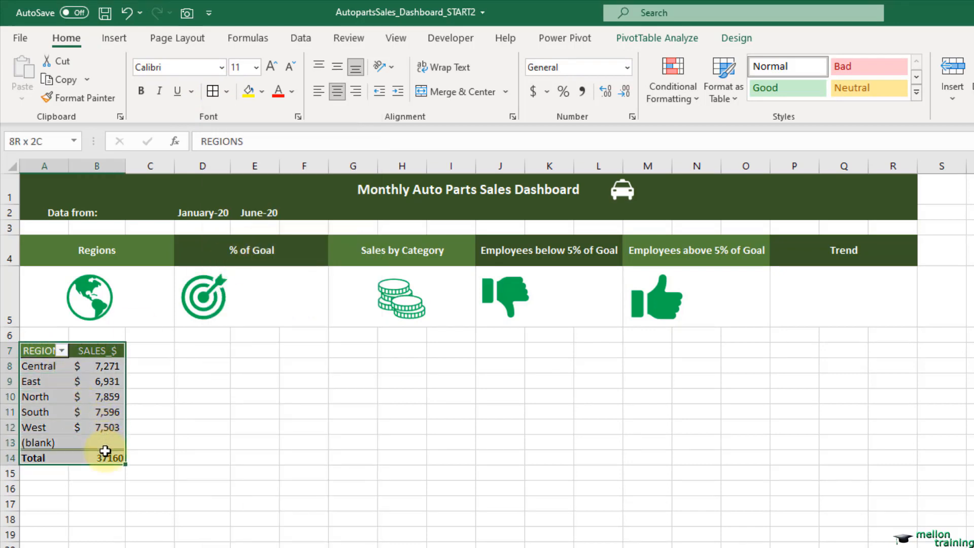
left_click(212, 90)
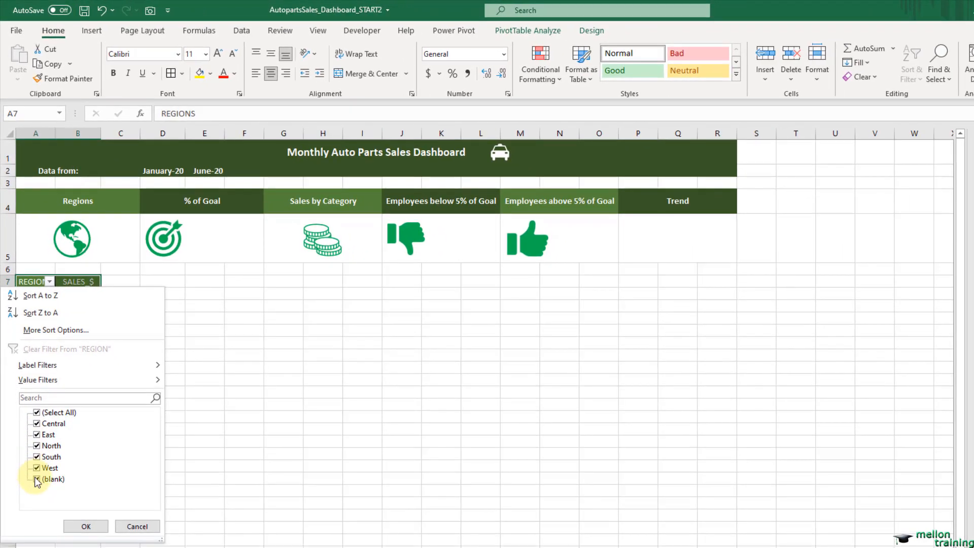
Filter the (blank) entry out of the Regions PivotTable's row labels.
left_click(36, 480)
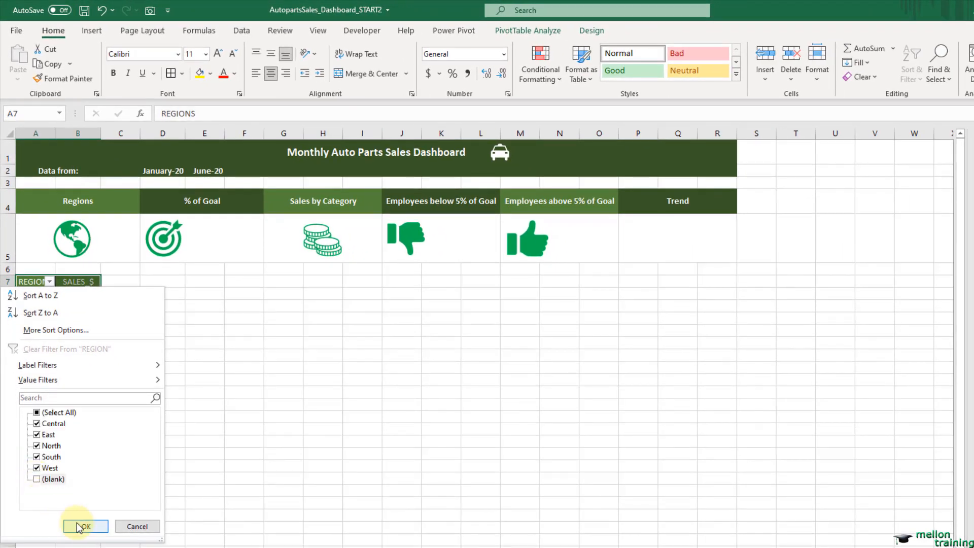
left_click(85, 525)
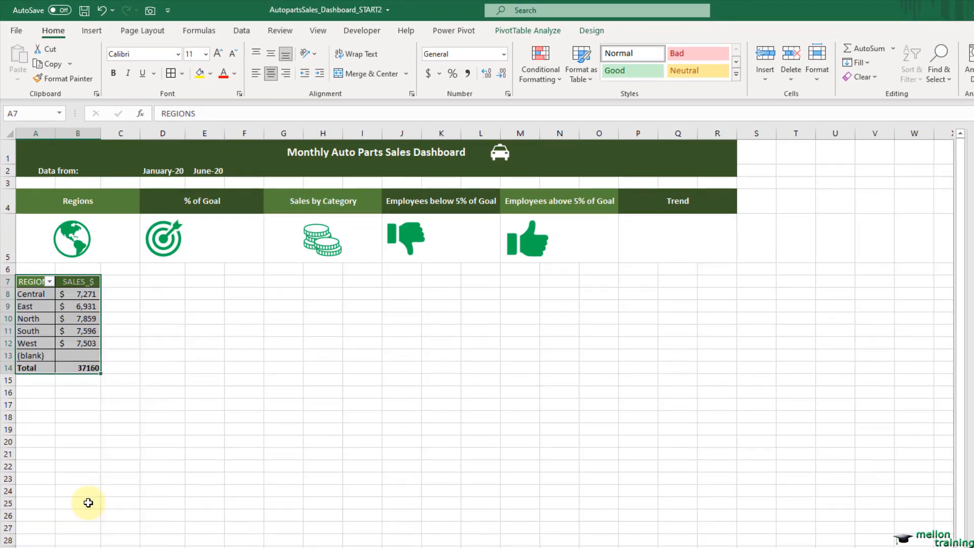
left_click(177, 330)
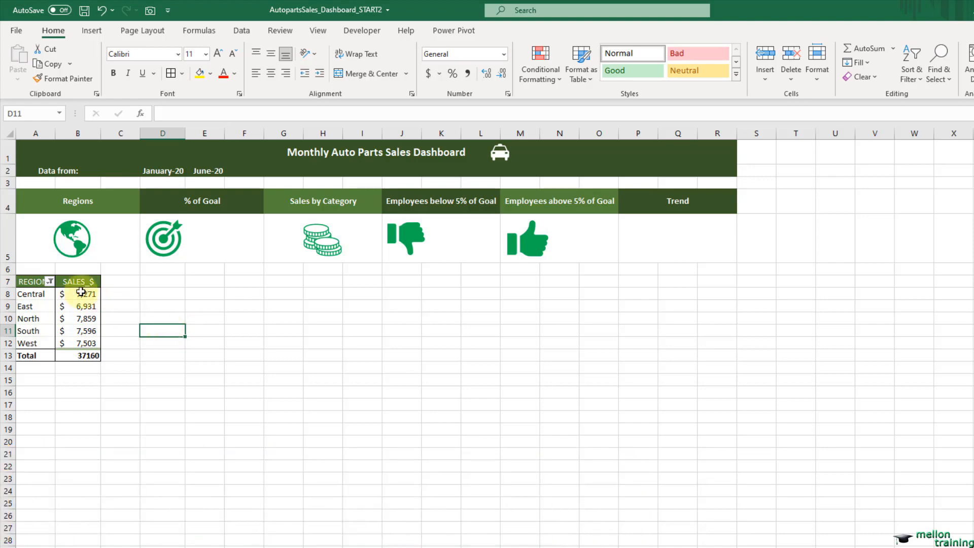
Copy the Regions PivotTable in A7:B13 and paste it at D7 under the % of Goal heading.
left_click(32, 282)
left_click(84, 358, "shift")
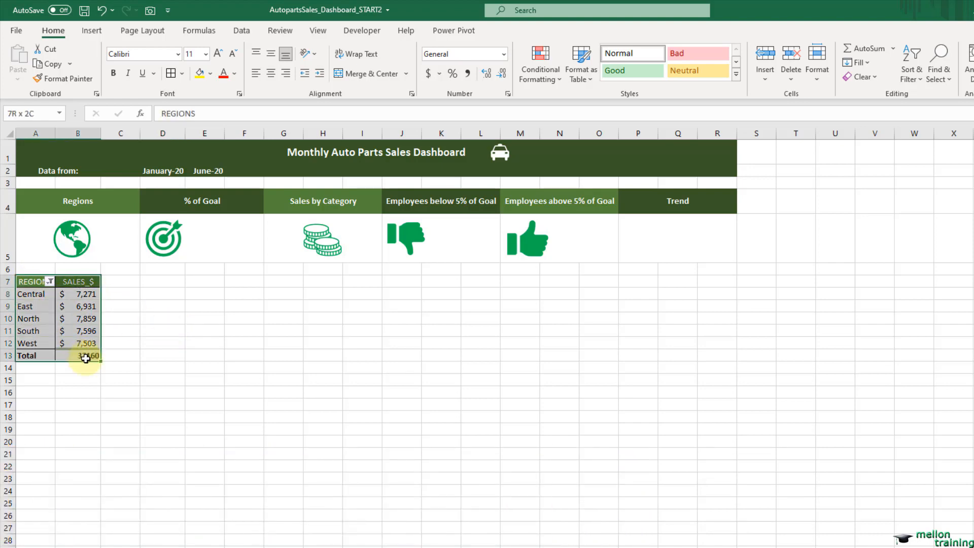
right_click(86, 358)
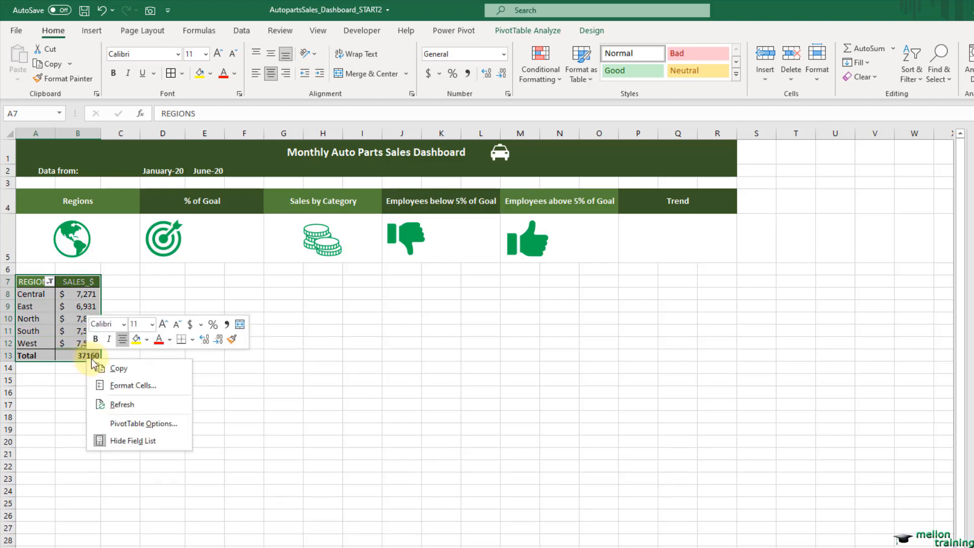
left_click(98, 369)
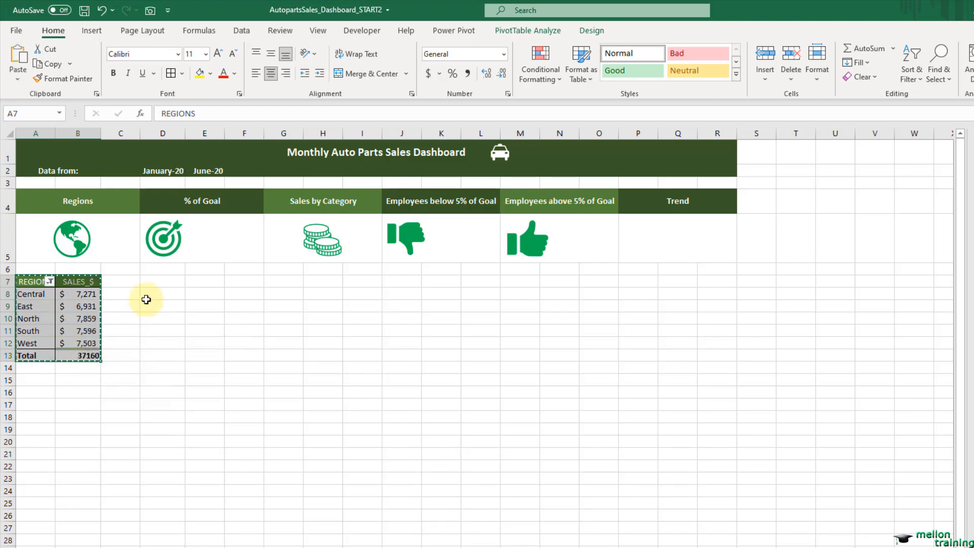
left_click(156, 283)
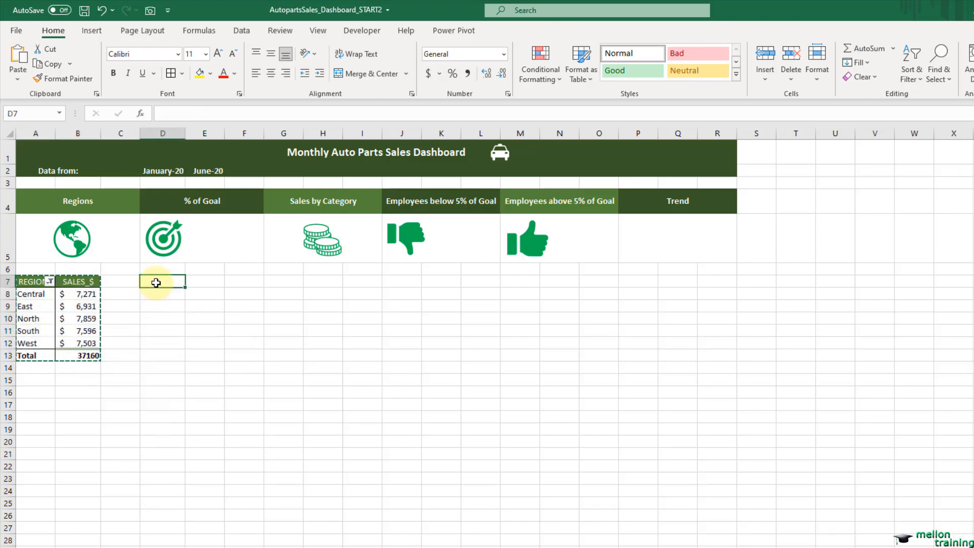
key("ctrl+v")
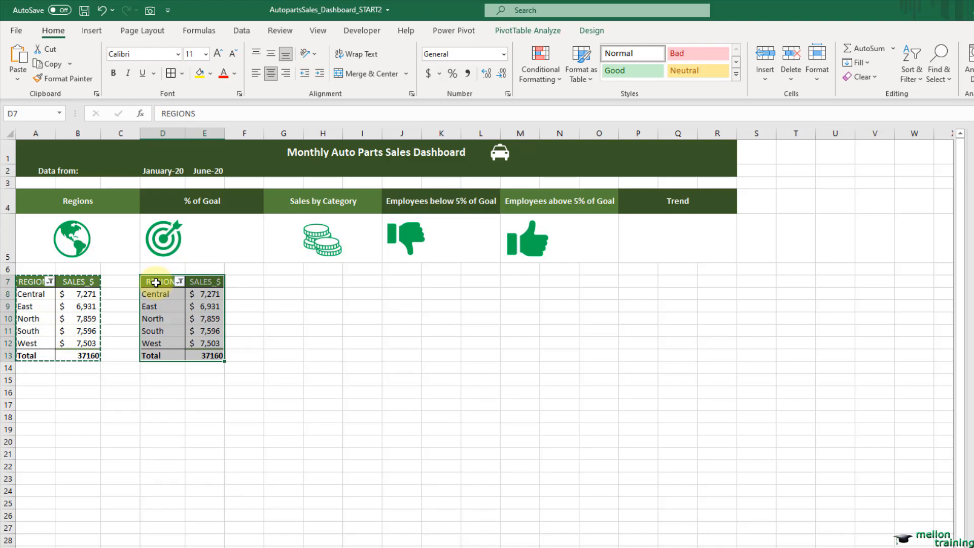
Name the copied PivotTable at D7 "% of Goal" in its PivotTable options.
right_click(156, 282)
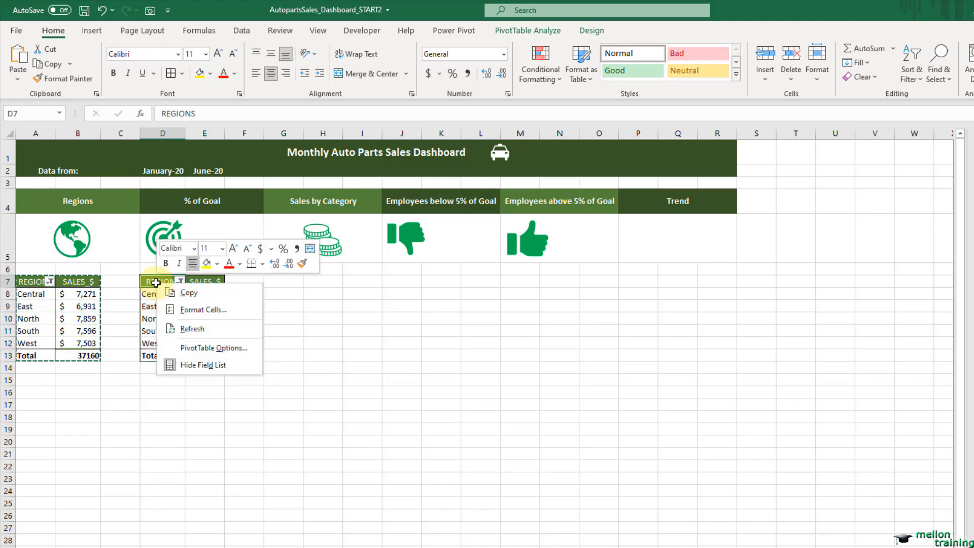
left_click(238, 347)
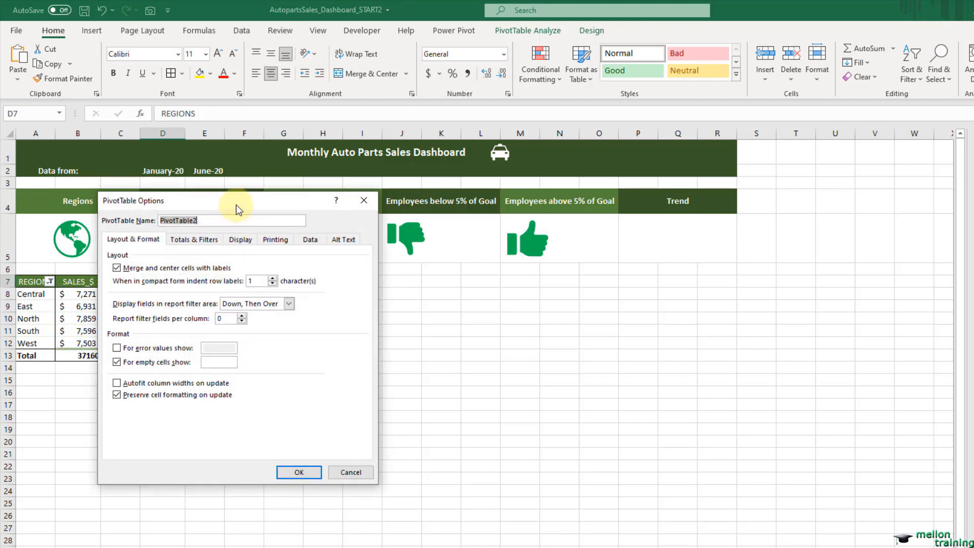
left_click_drag(235, 204, 382, 245)
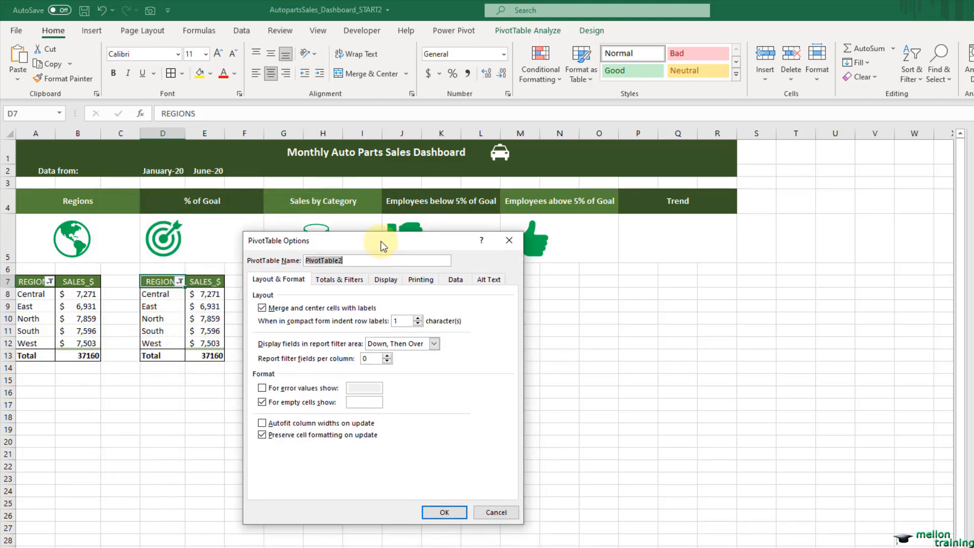
type("% of Goal")
left_click(442, 512)
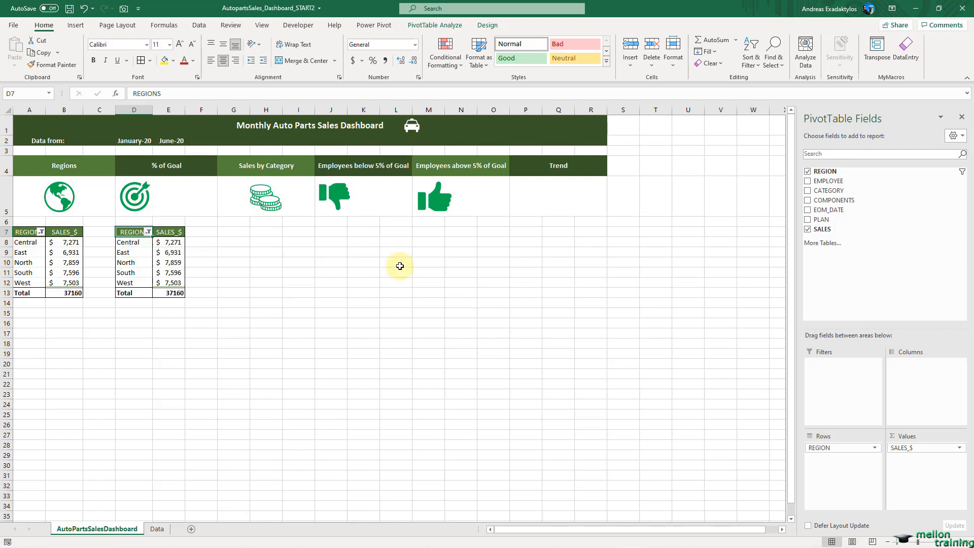
Remove REGION from the % of Goal PivotTable, add PLAN to its values, and rename the new value header in E7 to "PLAN_$".
left_click(808, 171)
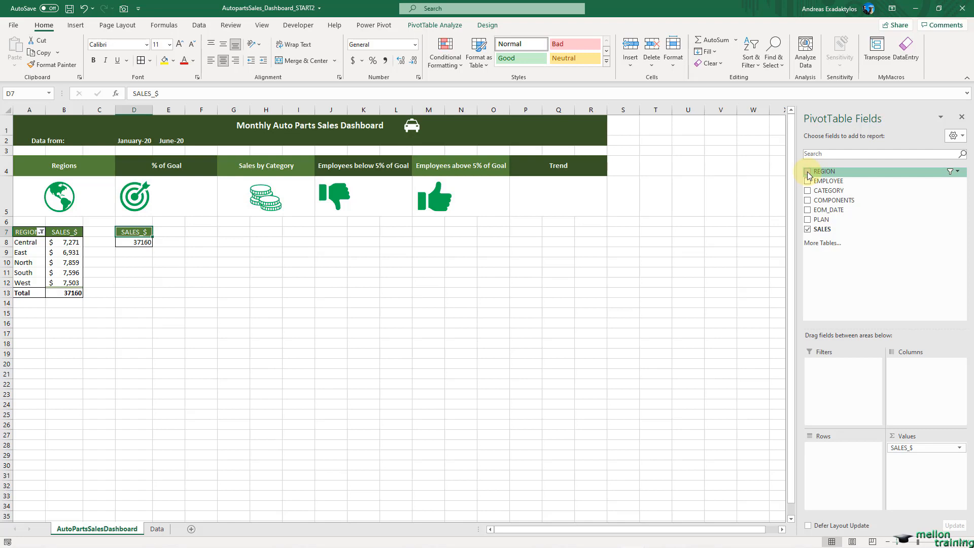
left_click_drag(821, 219, 919, 459)
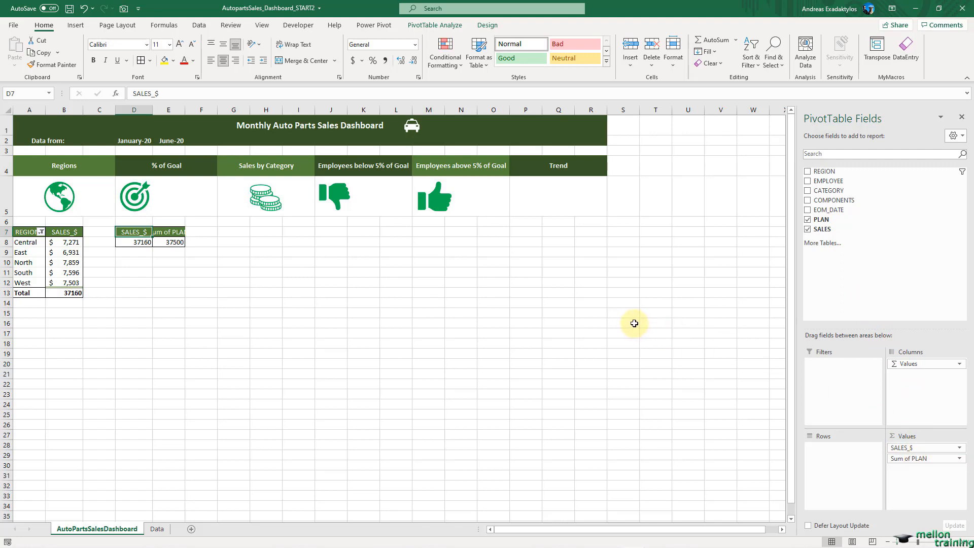
left_click(165, 232)
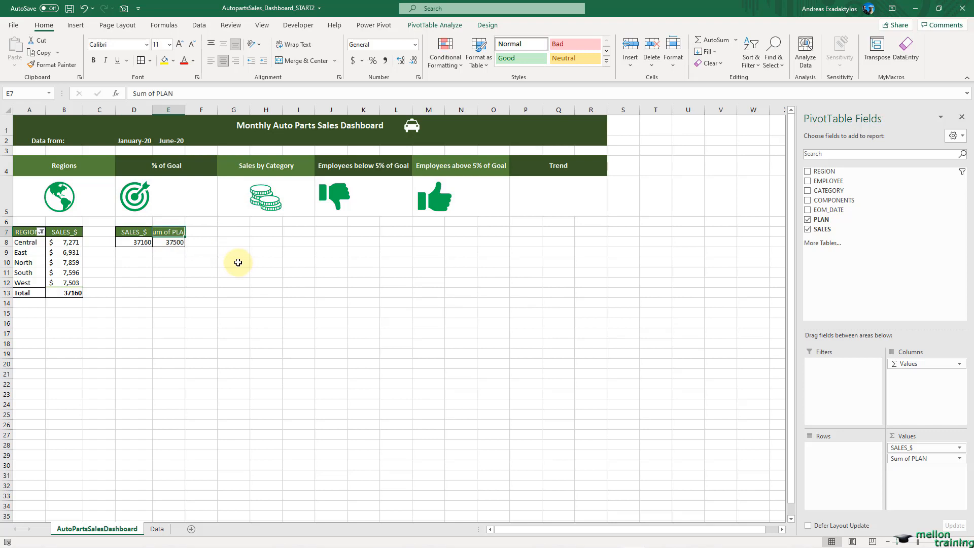
type("PLAN")
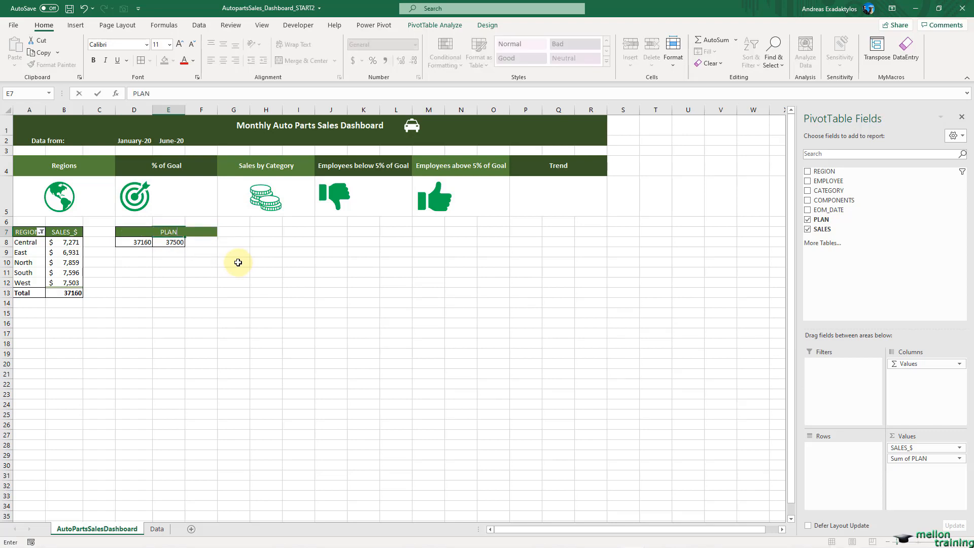
type("_$")
key("Return")
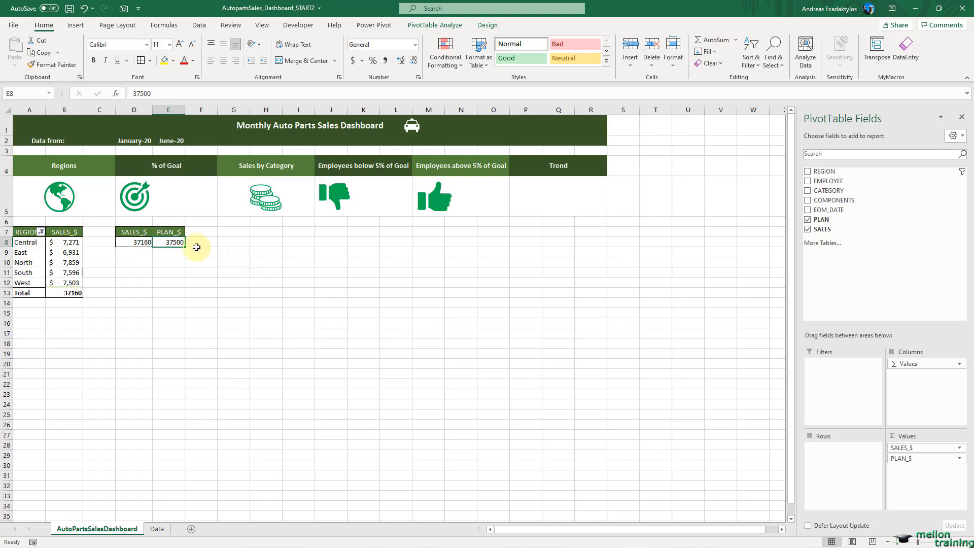
Format the sales and plan values in D8:E8 as dollar accounting amounts without decimals.
left_click_drag(139, 242, 172, 242)
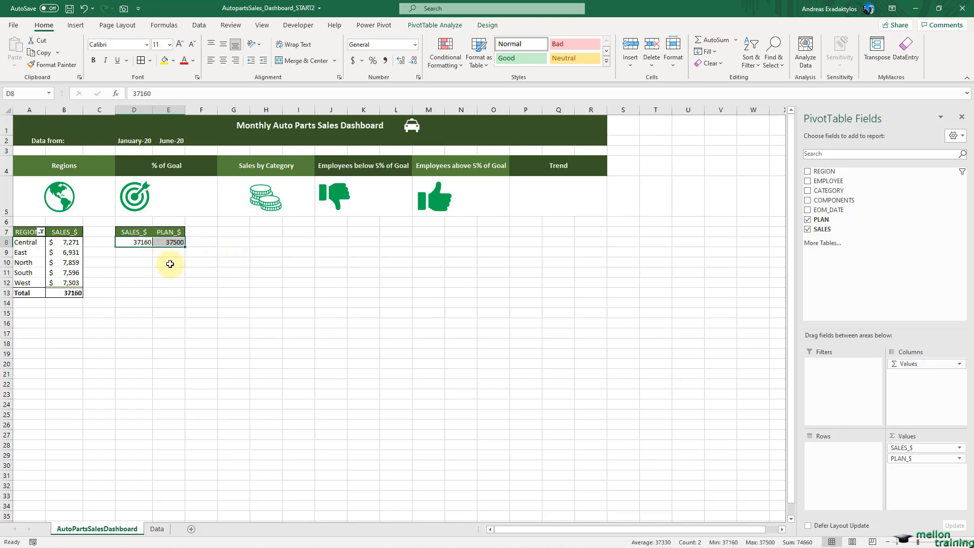
left_click(352, 60)
double_click(414, 61)
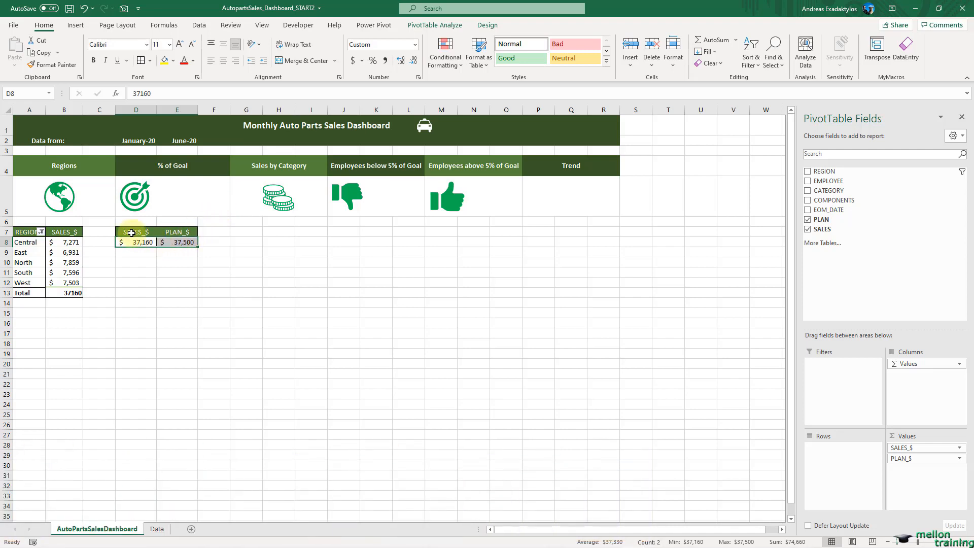
Copy the % of Goal PivotTable in D7:E8 and paste it at G7 under the Sales by Category heading.
left_click_drag(130, 234, 168, 241)
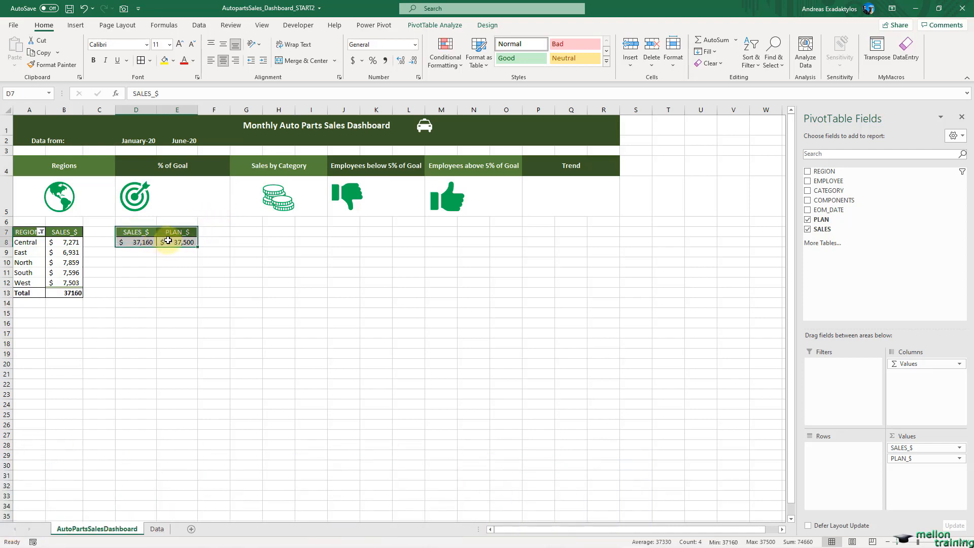
right_click(168, 241)
left_click(192, 250)
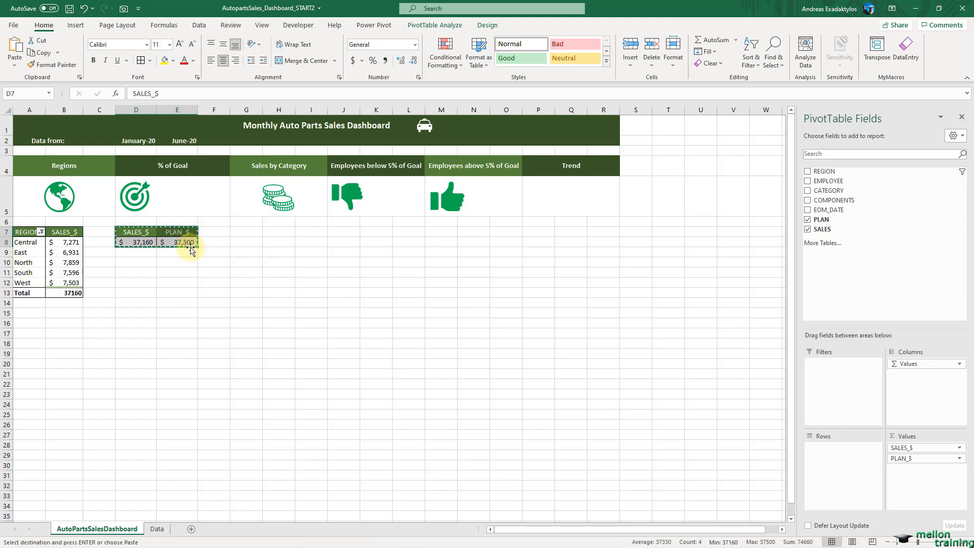
left_click(242, 232)
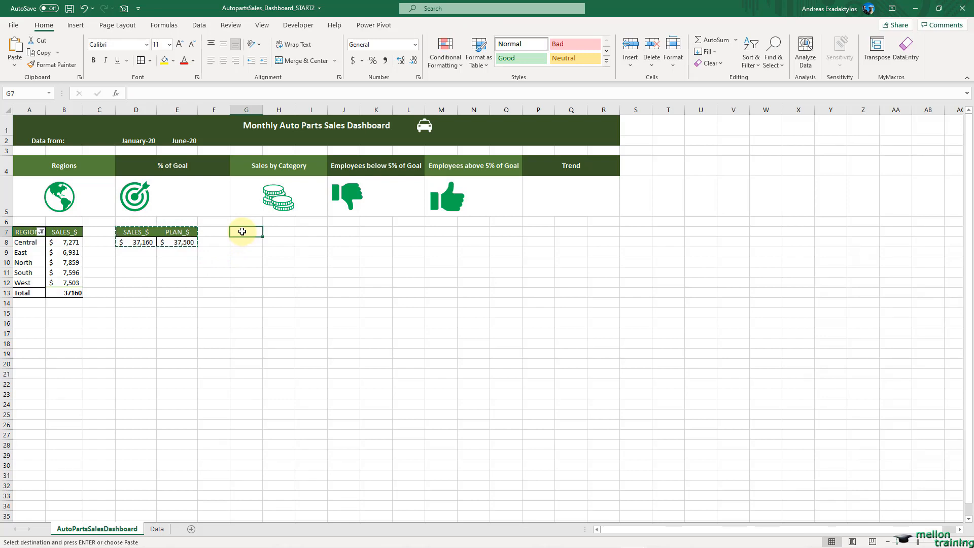
key("ctrl+v")
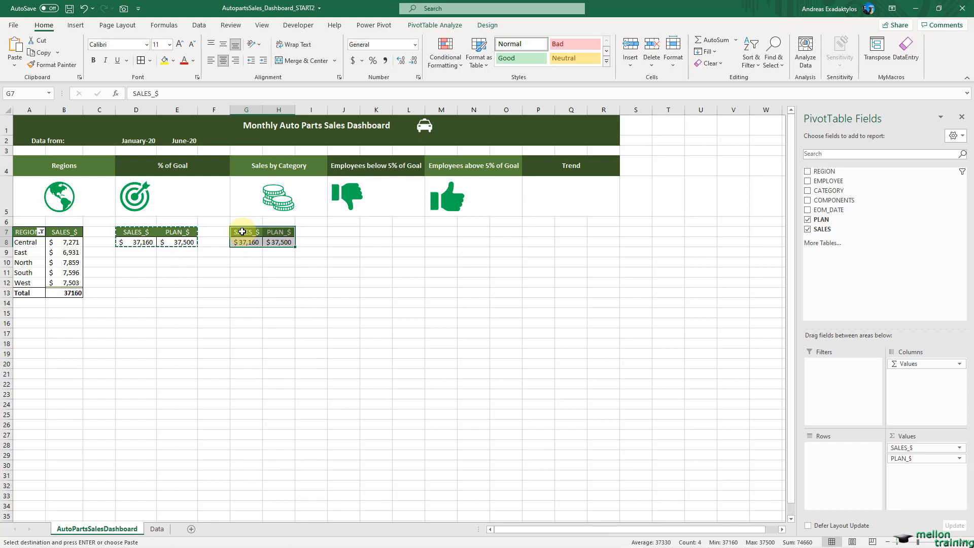
Name the copied PivotTable at G7 "Sales by Category" in its PivotTable options.
right_click(242, 232)
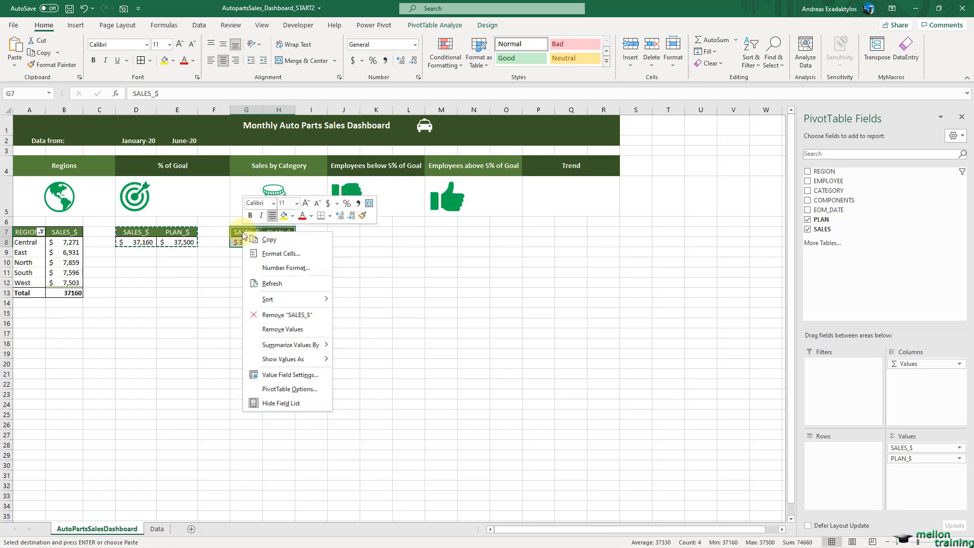
left_click(313, 390)
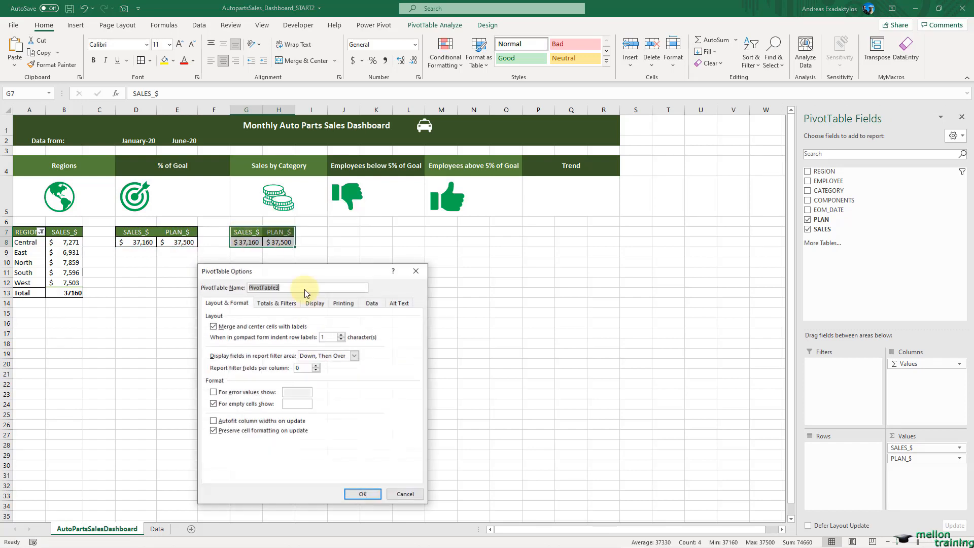
left_click_drag(294, 271, 294, 260)
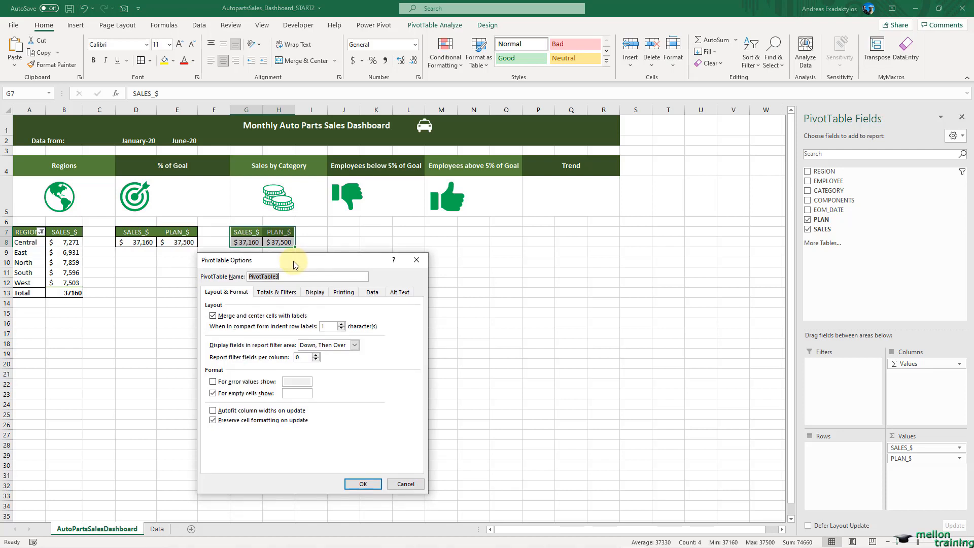
type("Sales by Cater")
left_click(358, 484)
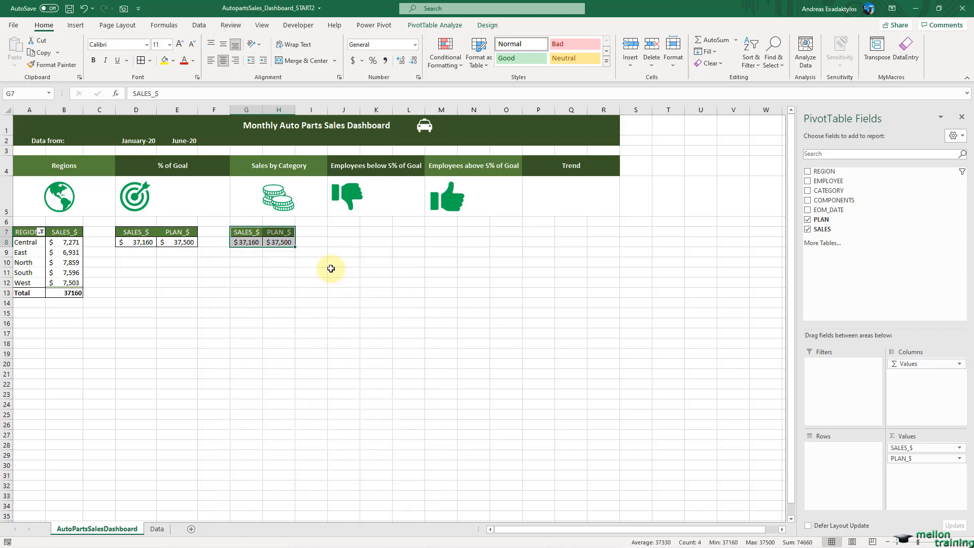
Replace PLAN with CATEGORY as the row field in the Sales by Category PivotTable and rename header G7 to "CATEGORY".
left_click(807, 219)
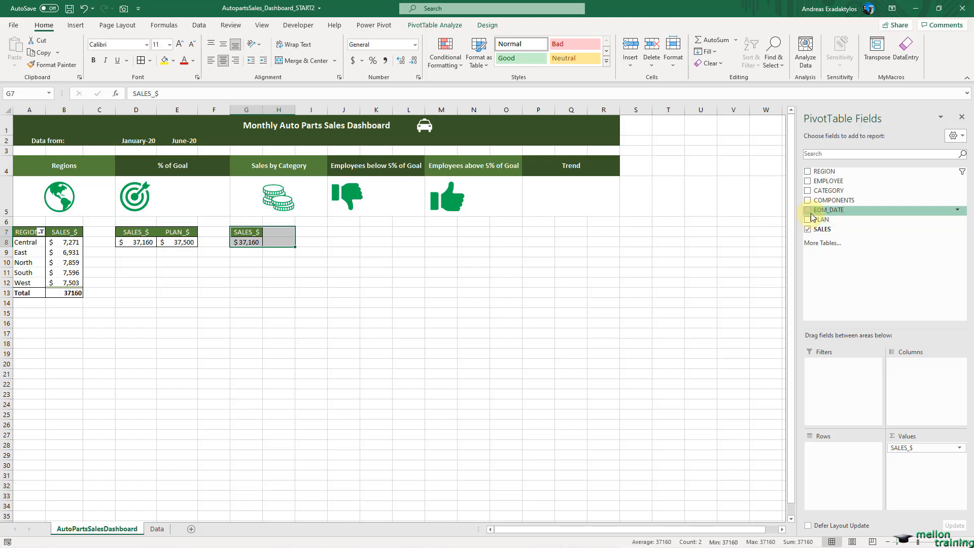
left_click_drag(823, 191, 831, 449)
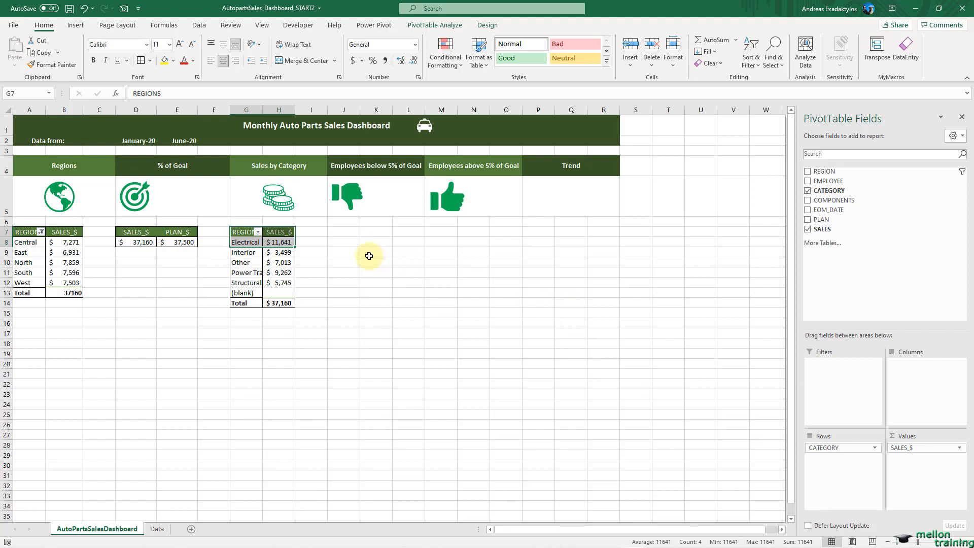
left_click(246, 233)
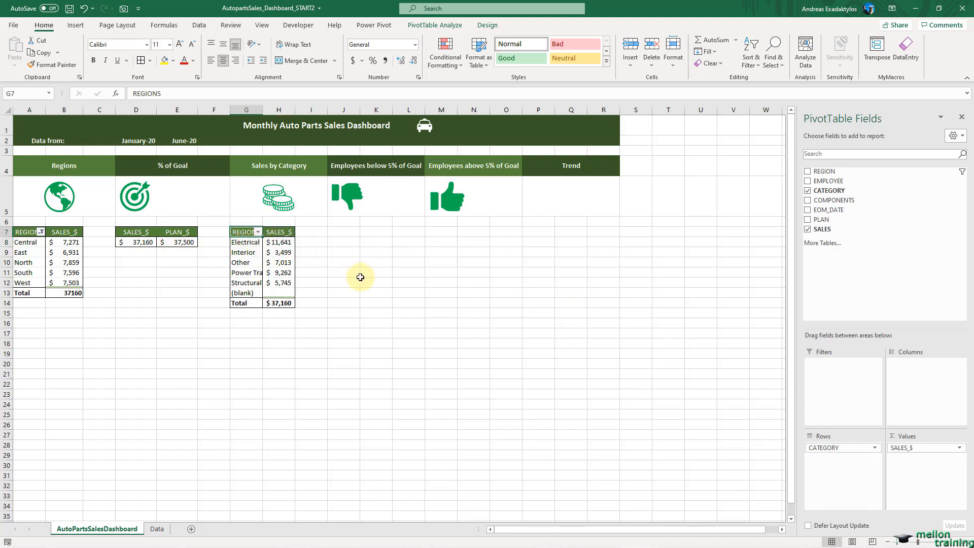
type("CATEGORY")
key("Return")
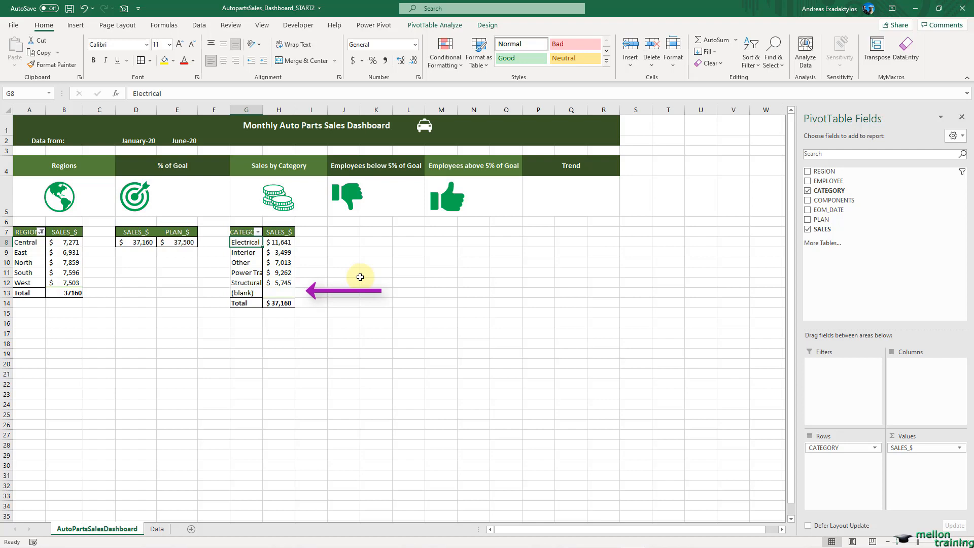
Filter the blank item out of the category rows in the Sales by Category PivotTable.
left_click(258, 232)
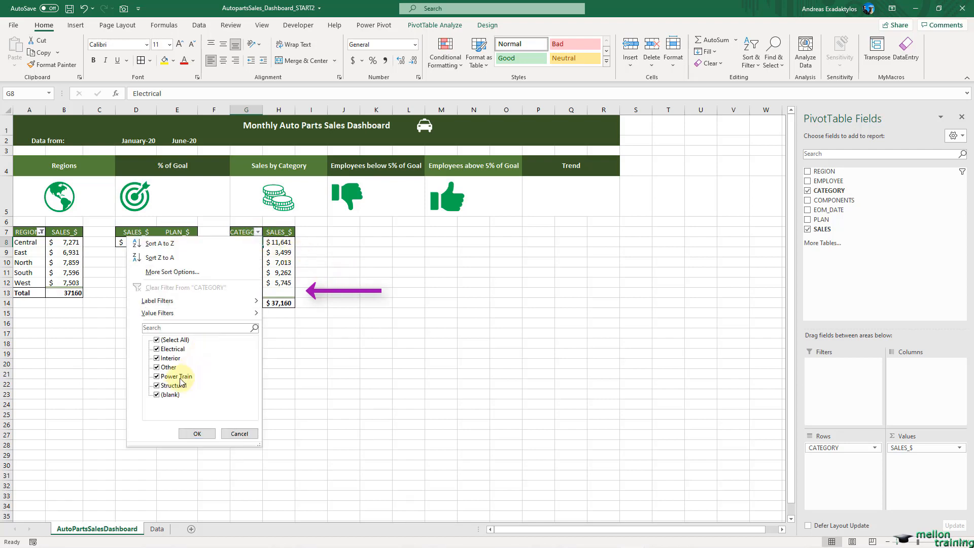
left_click(156, 395)
left_click(196, 434)
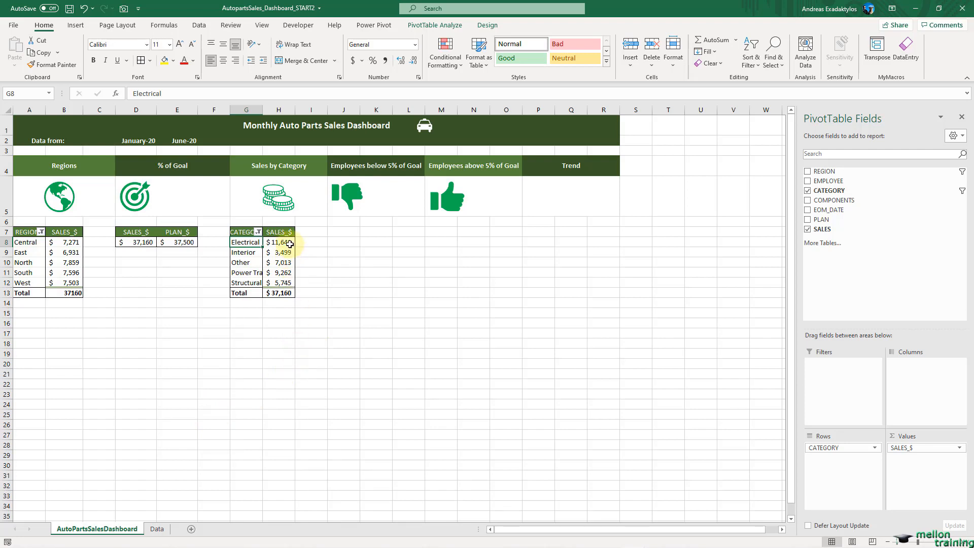
Apply cell borders to G7:H13 and the green Medium PivotTable style to the Sales by Category PivotTable.
left_click(239, 232)
left_click_drag(239, 232, 279, 293)
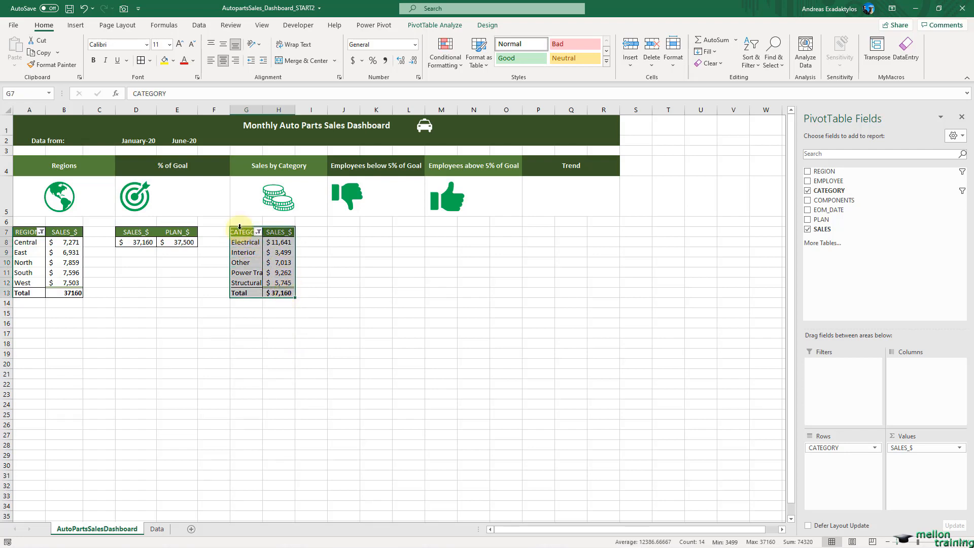
left_click(140, 60)
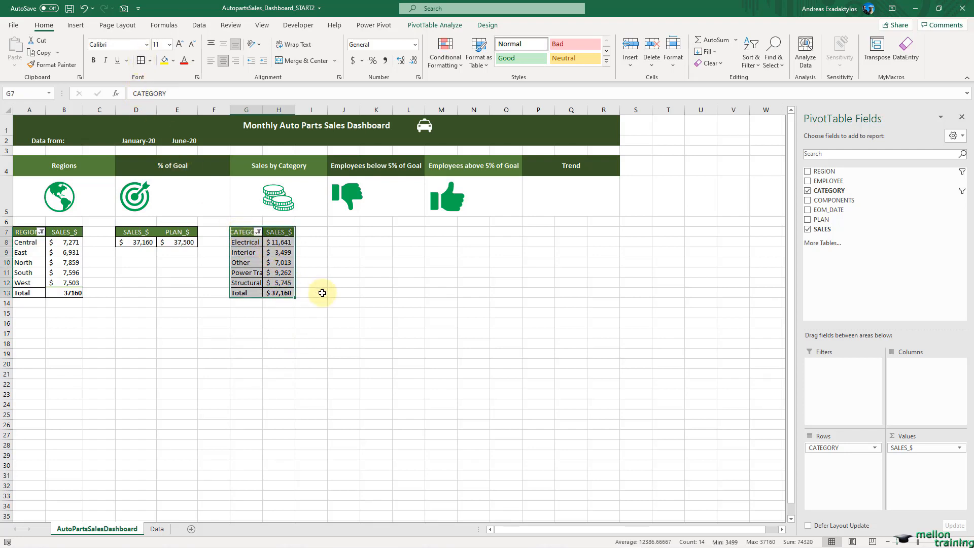
left_click(487, 25)
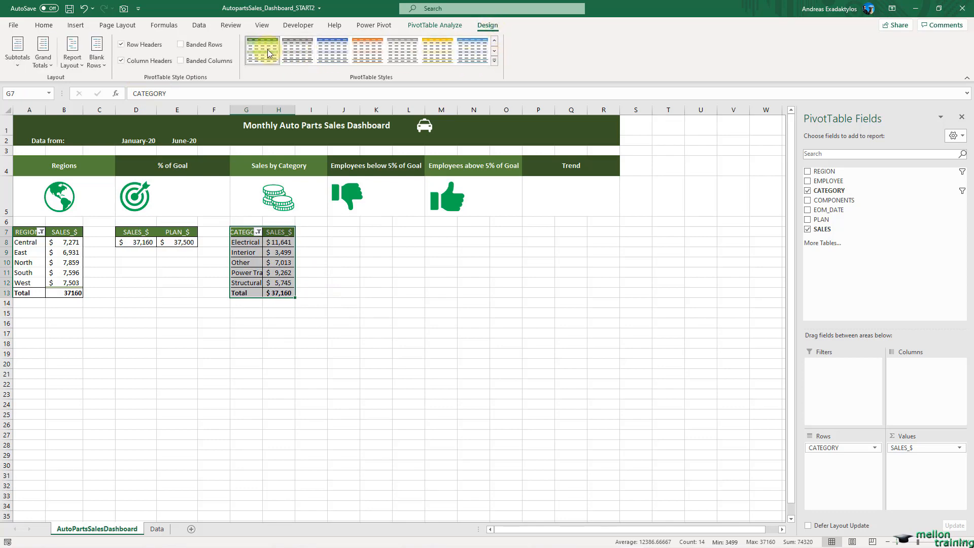
left_click(494, 61)
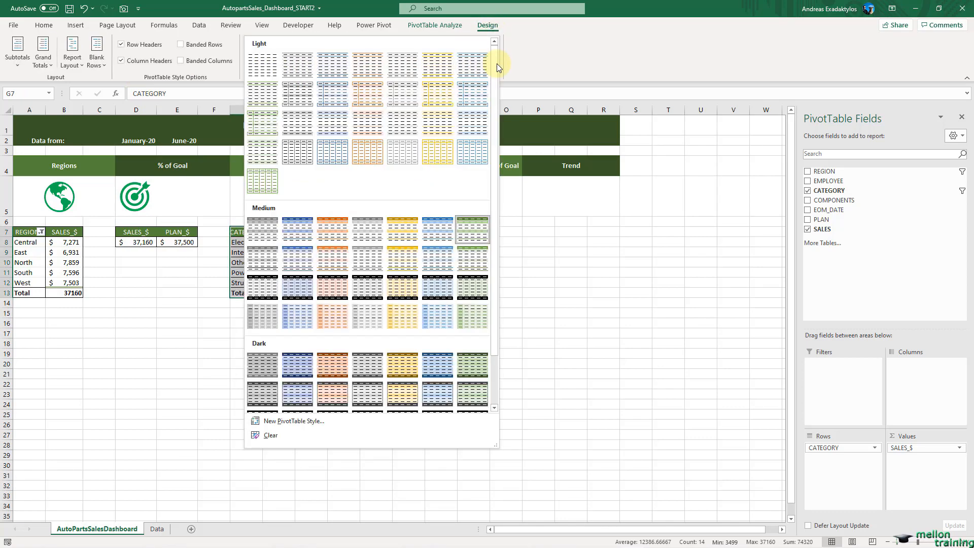
left_click(476, 220)
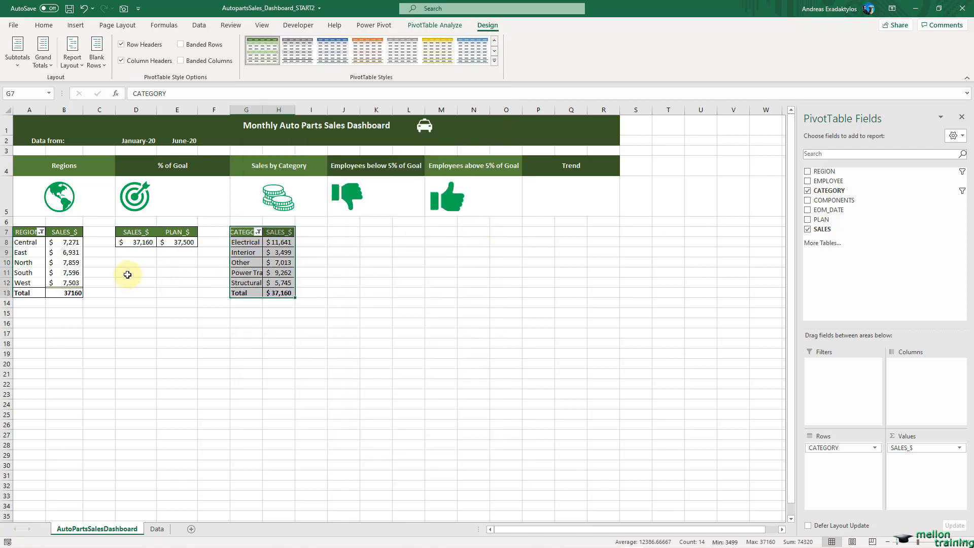
left_click(351, 269)
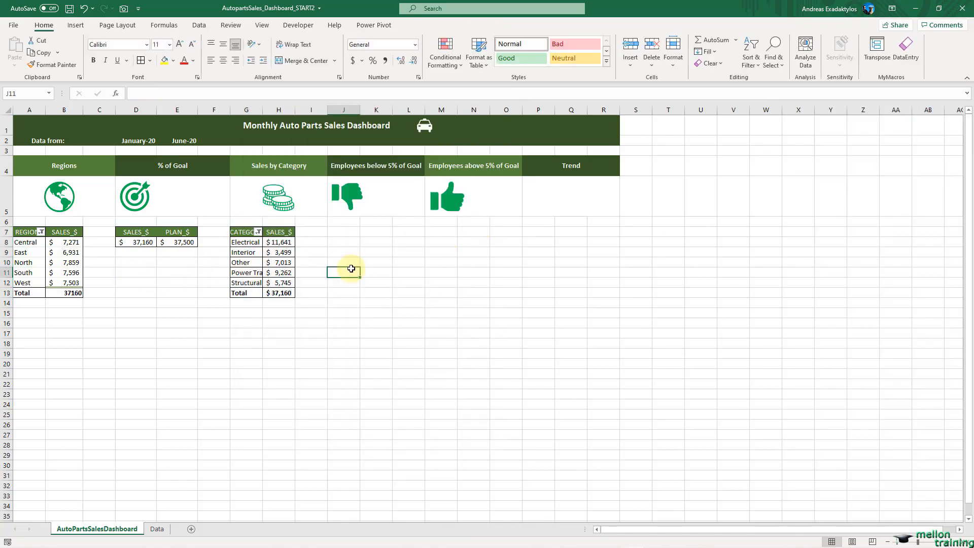
left_click_drag(23, 232, 67, 293)
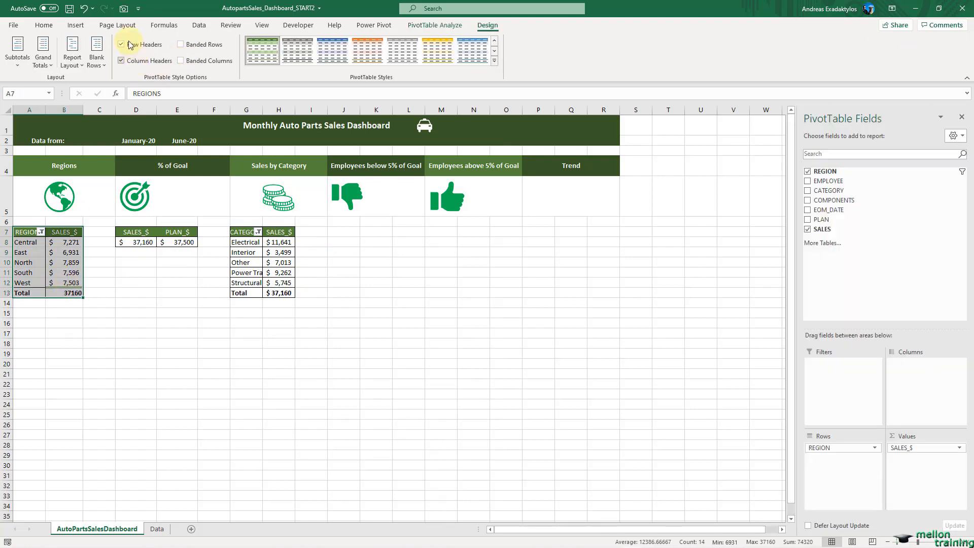
left_click(50, 23)
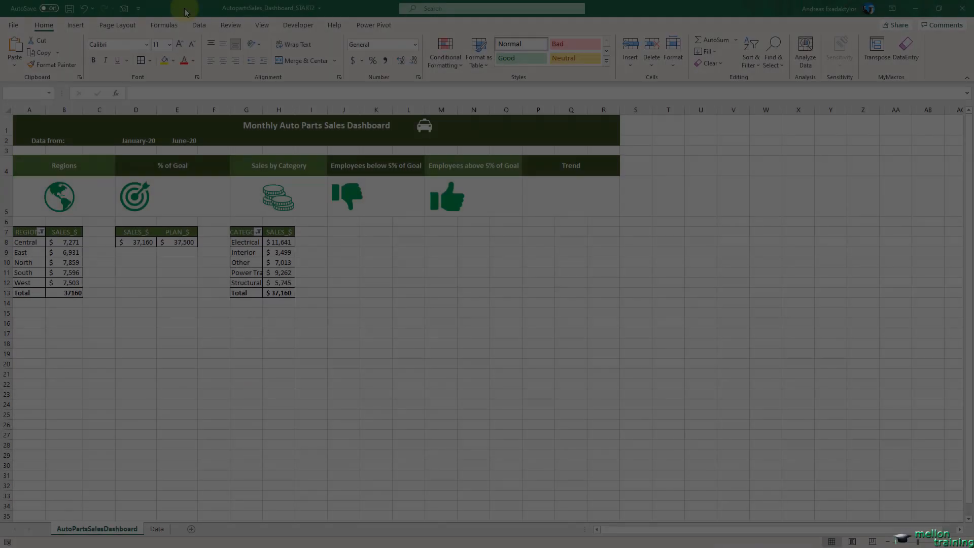
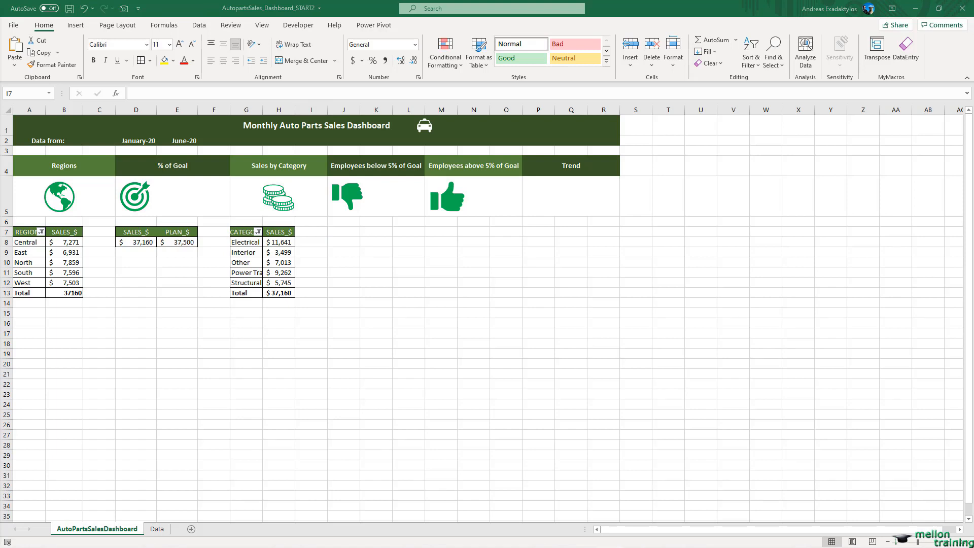
left_click(193, 9)
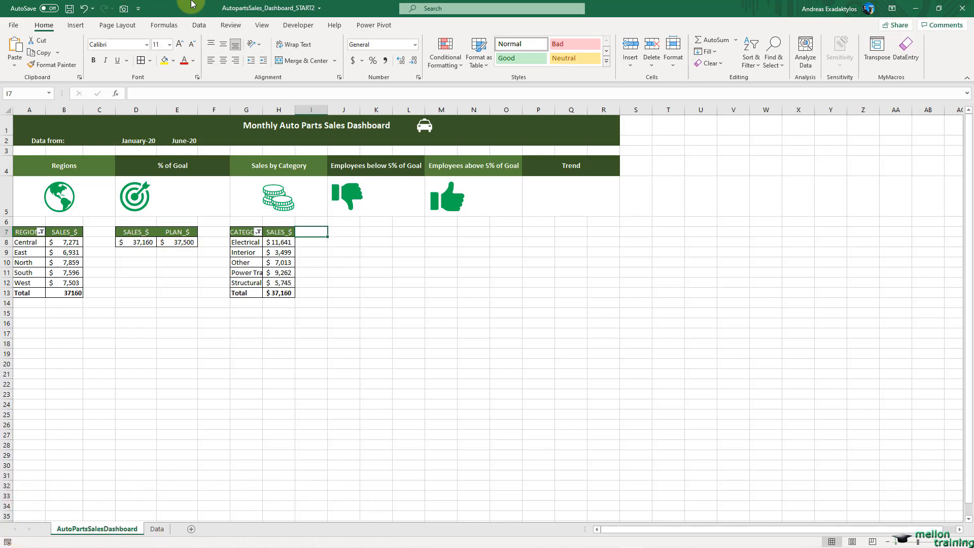
Copy the Sales by Category PivotTable in G7:H13 and paste it at J7 under the Employees below 5% of Goal heading.
left_click_drag(240, 232, 279, 293)
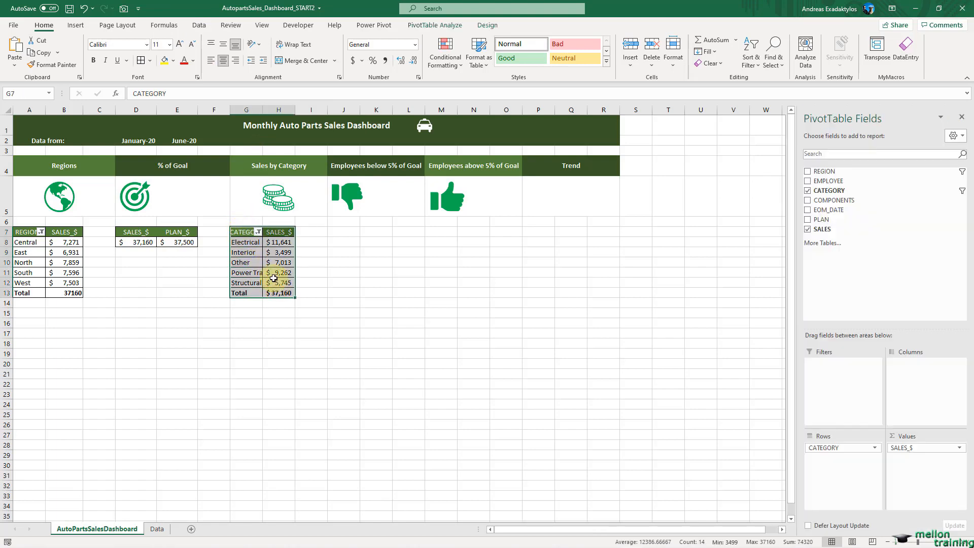
right_click(275, 277)
left_click(298, 284)
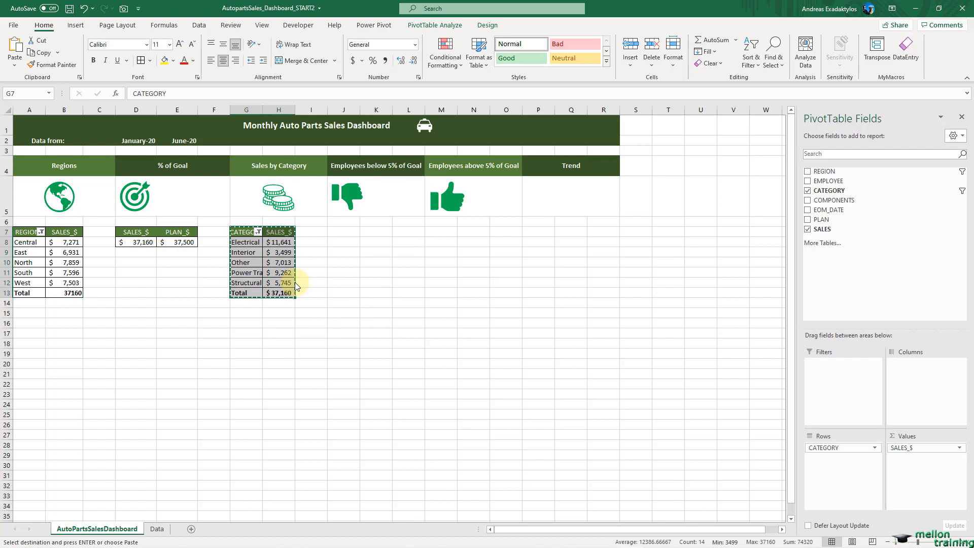
left_click(342, 229)
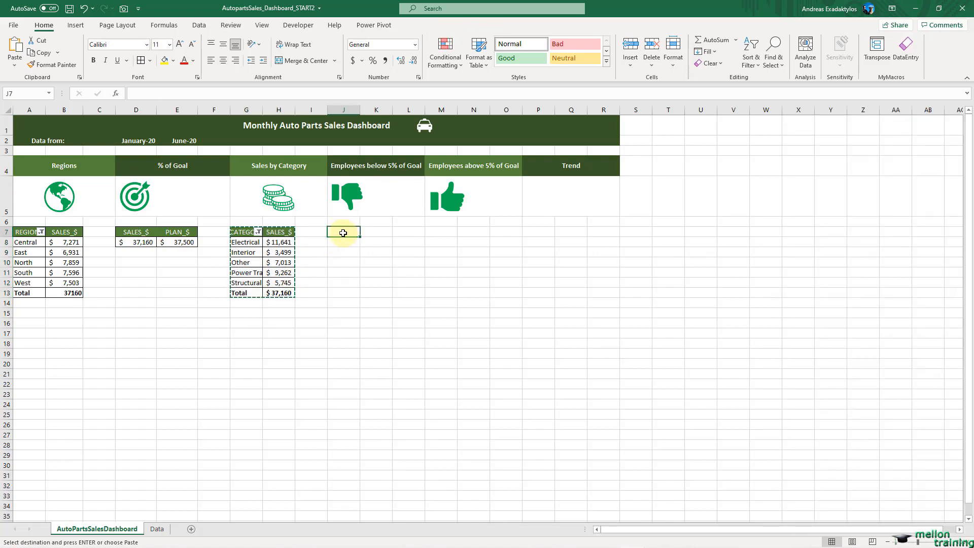
key("ctrl+v")
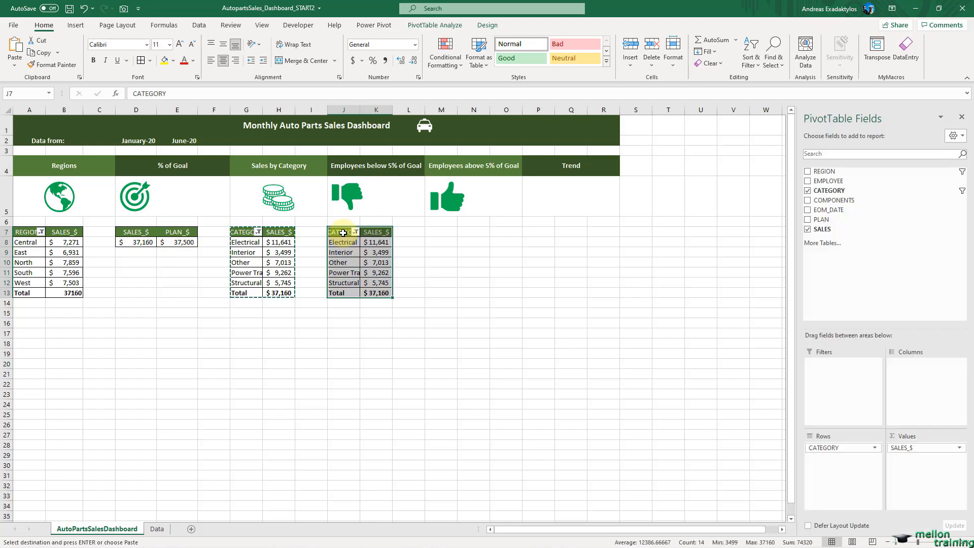
Name the copied PivotTable at J7 "Employees Below" in its PivotTable options.
right_click(342, 232)
left_click(391, 287)
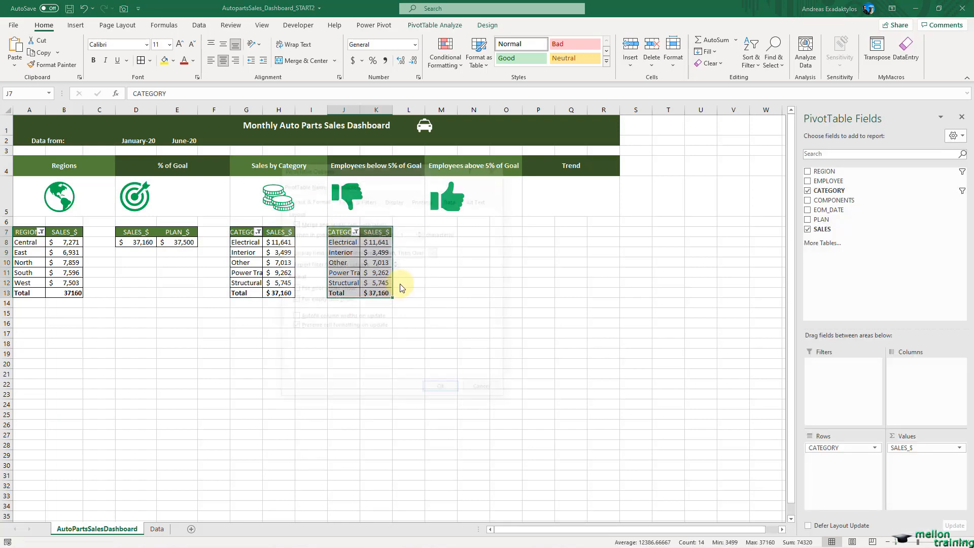
left_click_drag(385, 162, 490, 190)
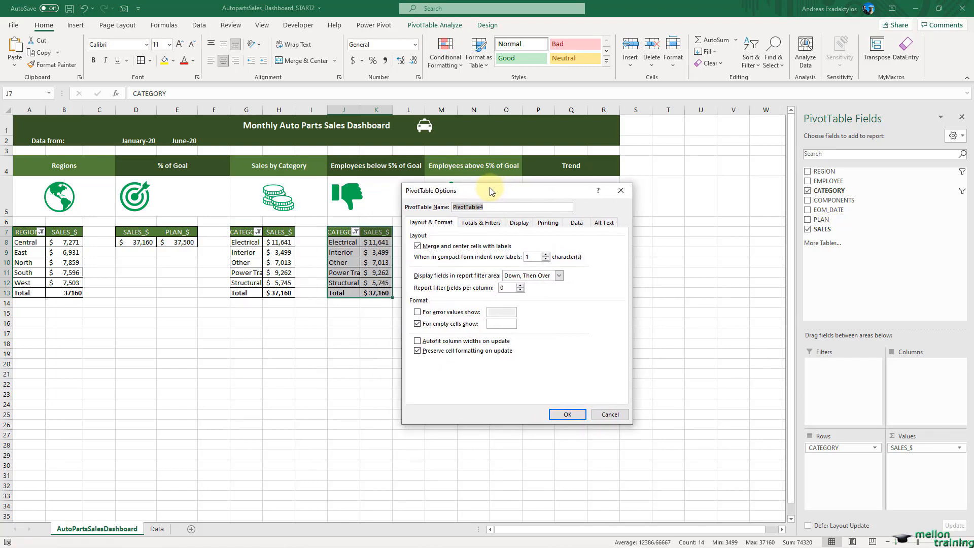
type("Employees Below")
left_click(566, 415)
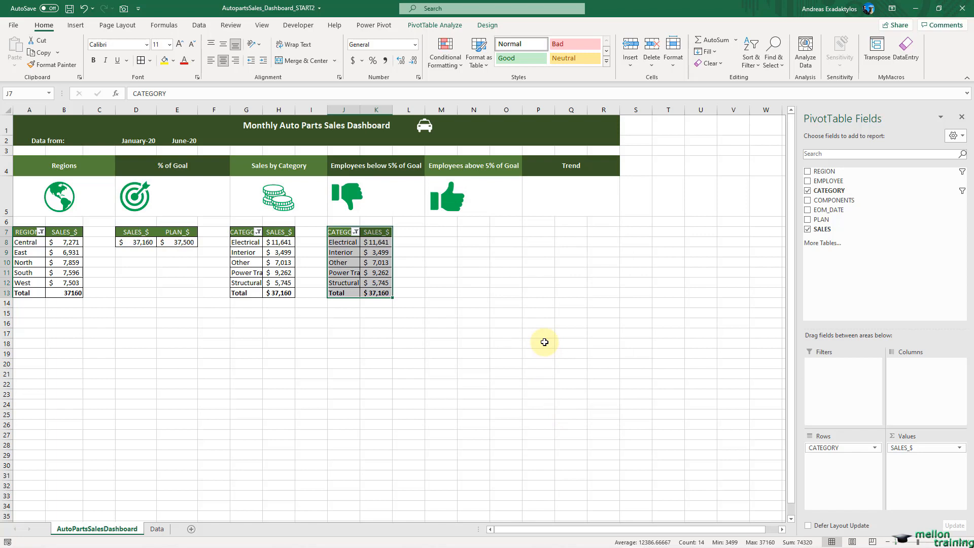
Replace the CATEGORY and SALES fields with EMPLOYEE in the Employees Below PivotTable and rename header J7 to "EMPLOYEE".
left_click(807, 191)
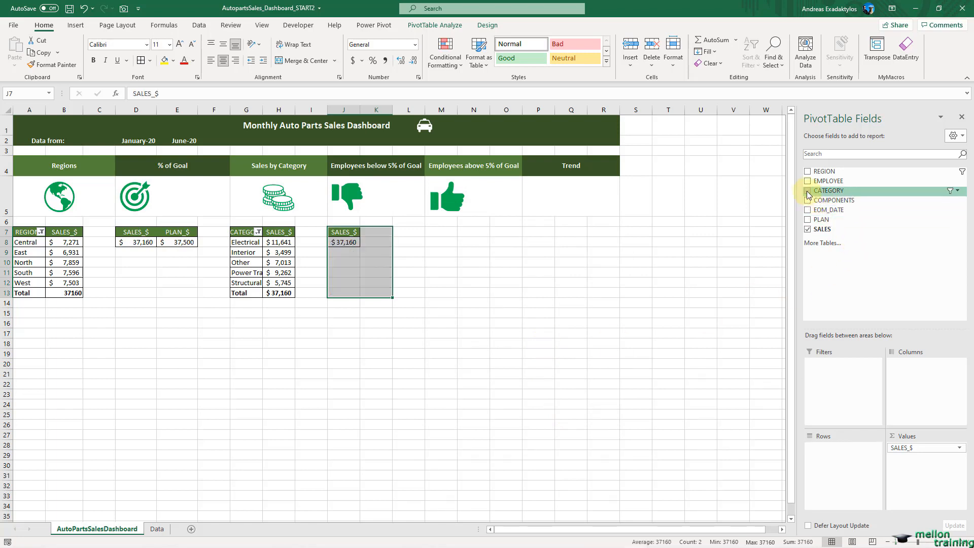
left_click(807, 230)
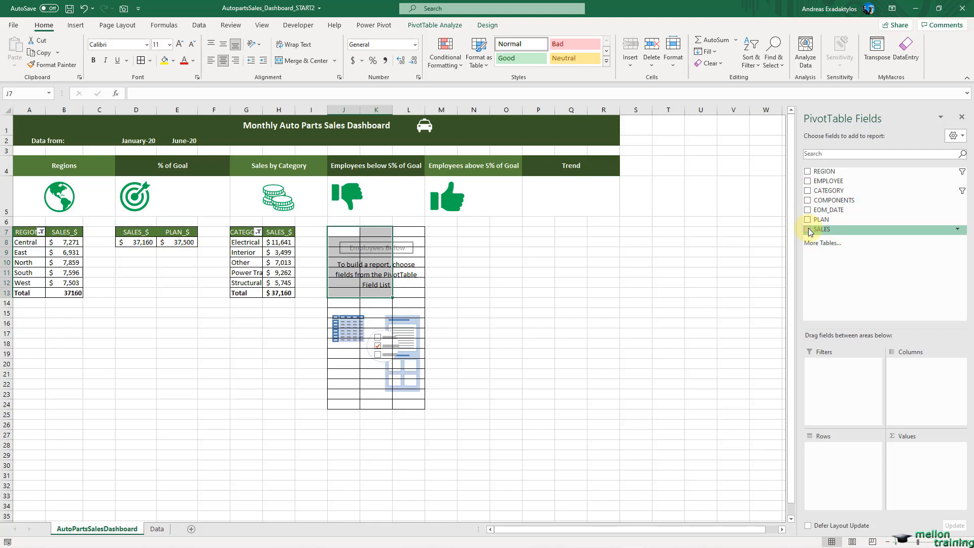
left_click(807, 182)
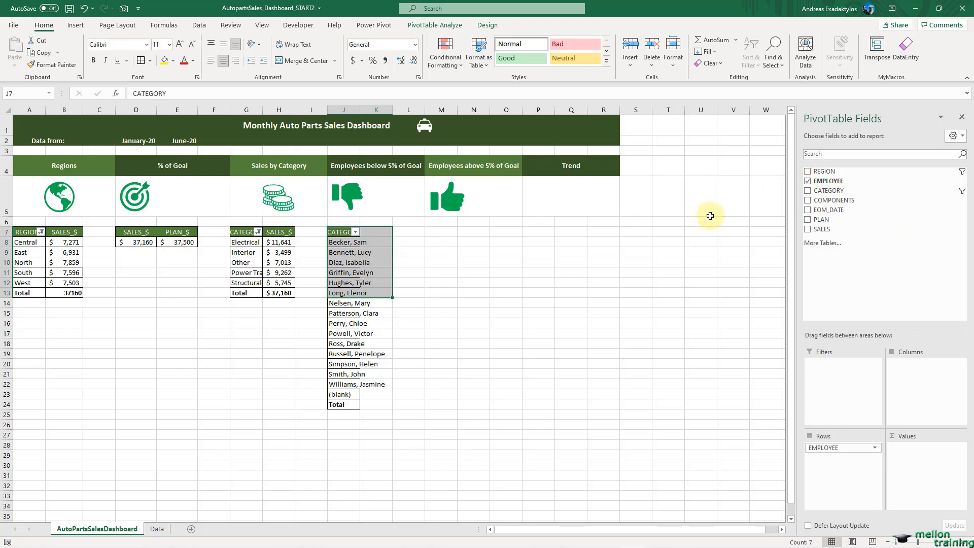
left_click(339, 233)
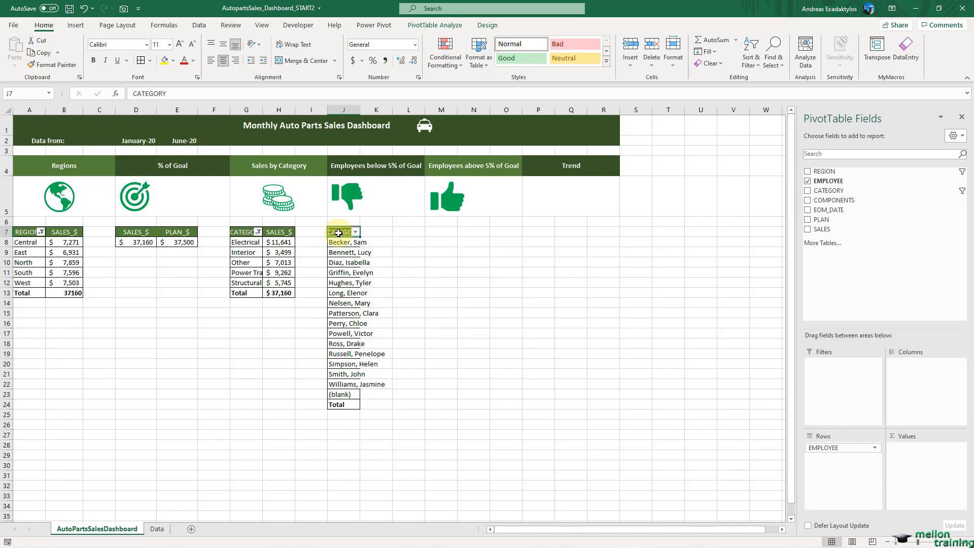
type("EMPLOYE")
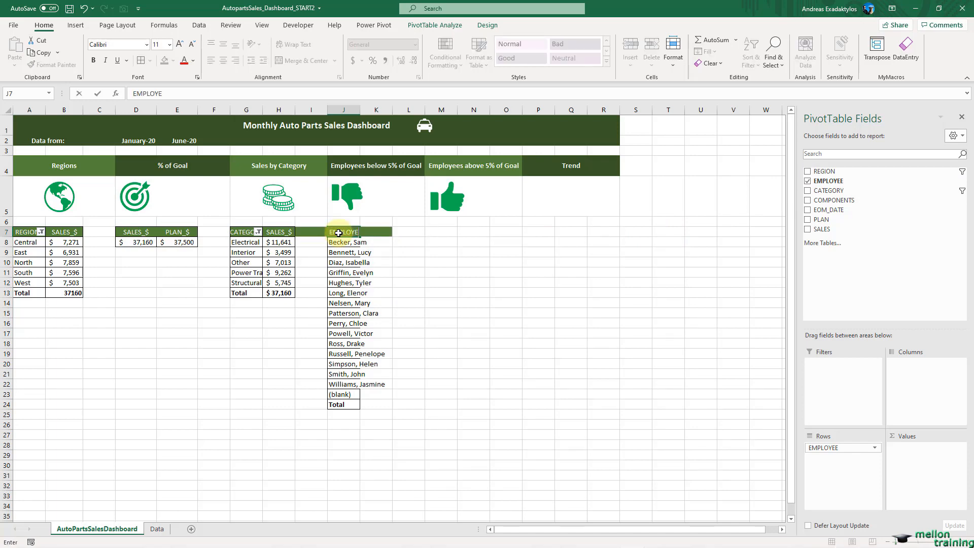
key("Return")
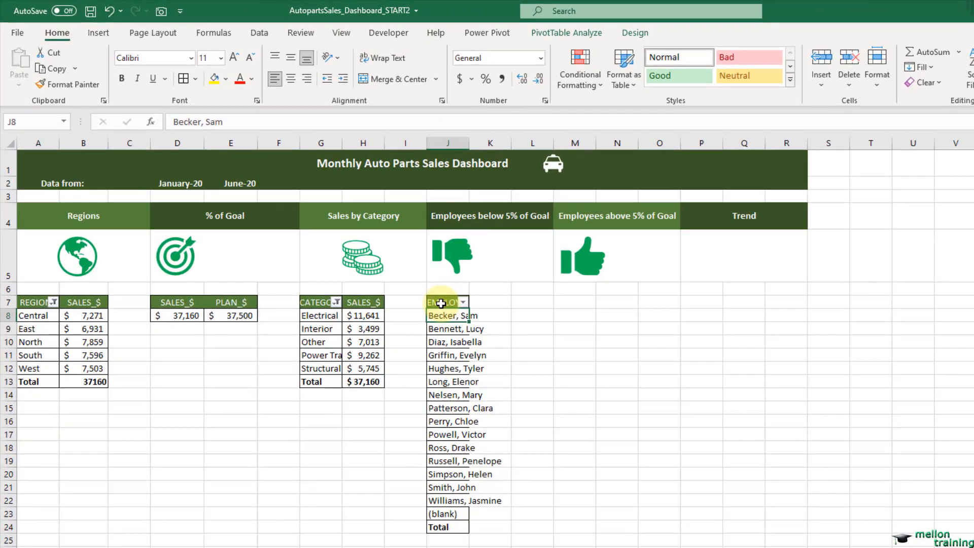
Turn off grand totals for rows and columns in the Employees Below PivotTable.
left_click(441, 303)
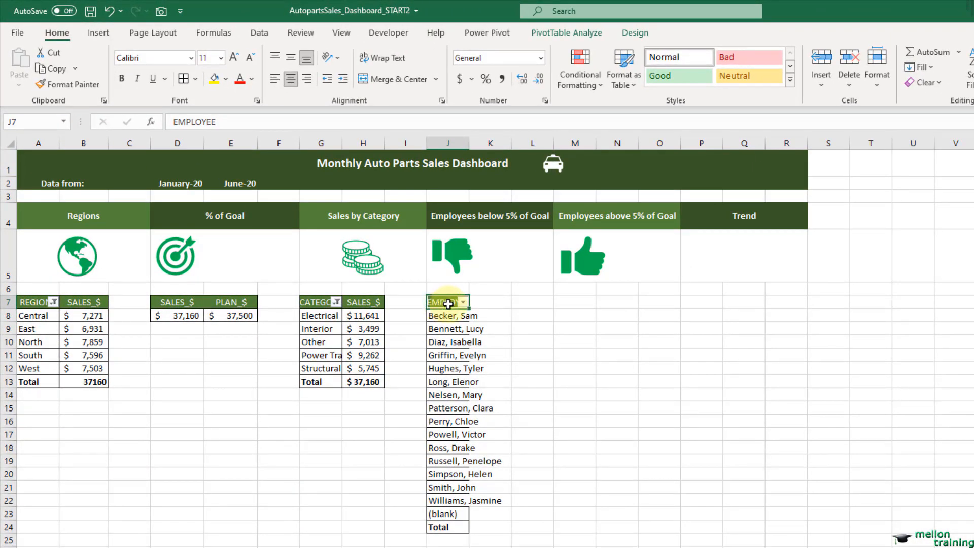
left_click(642, 36)
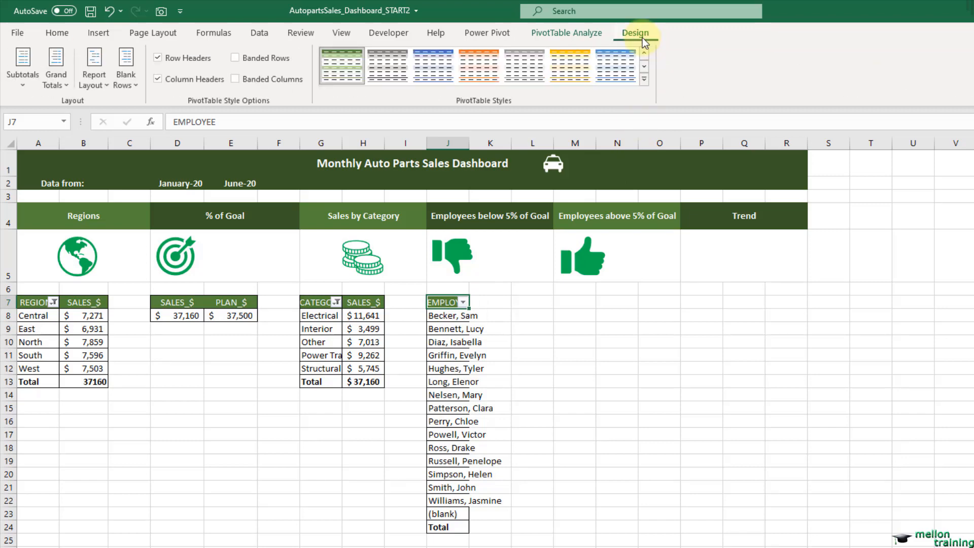
left_click(68, 87)
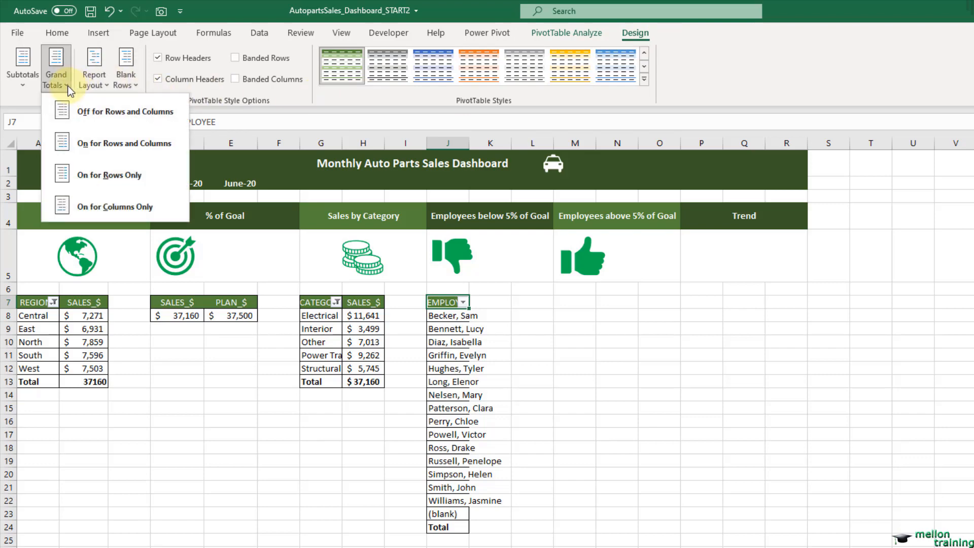
left_click(151, 111)
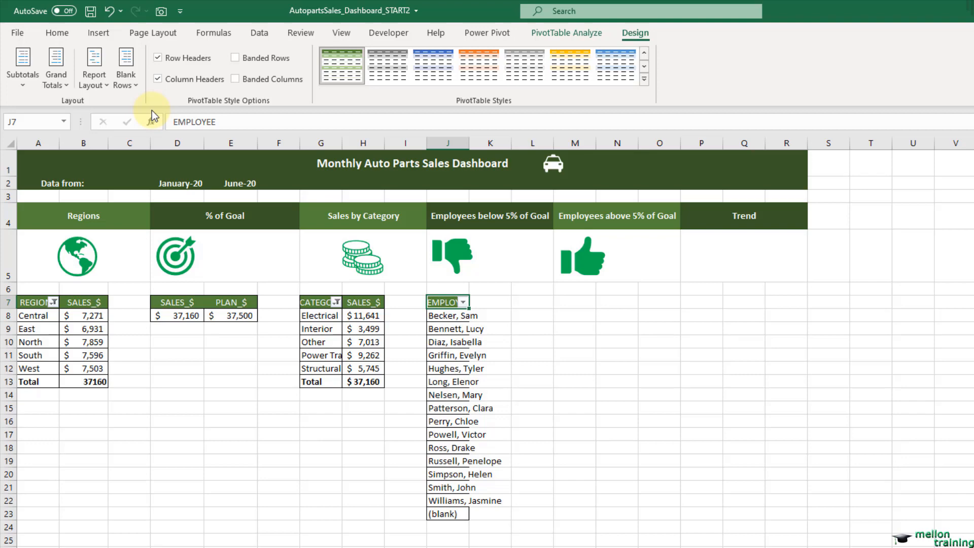
Start a calculated field named "%_OF_GOAL" in the Employees Below PivotTable and clear its default formula.
left_click(579, 33)
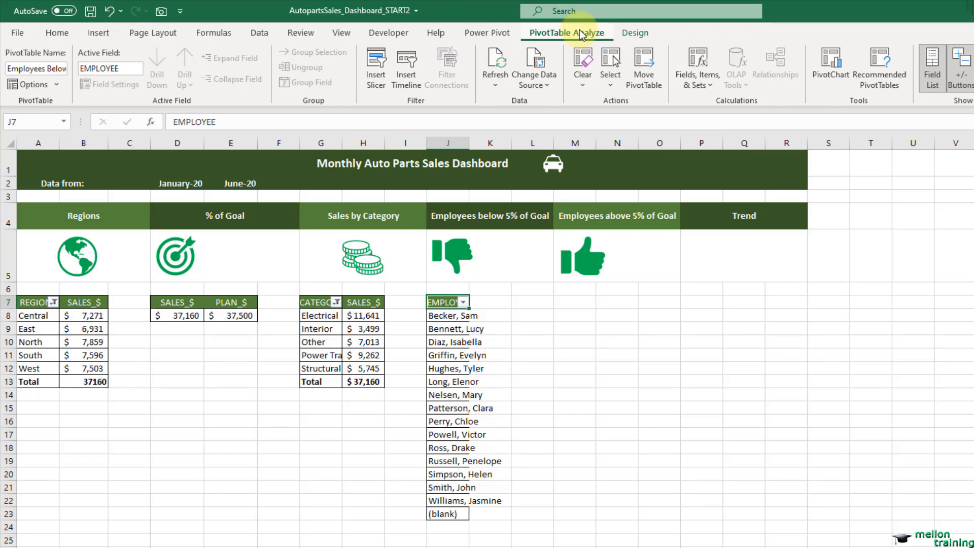
left_click(710, 83)
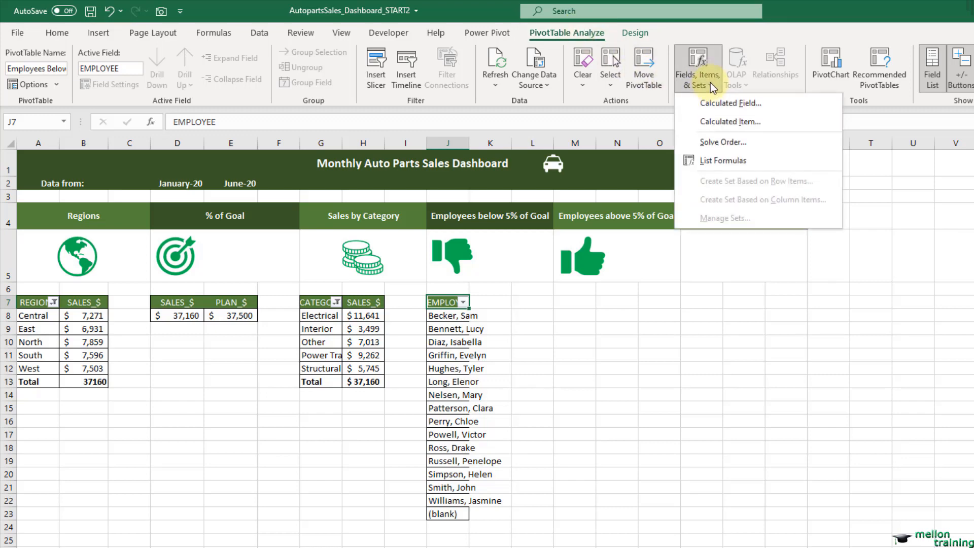
left_click(780, 102)
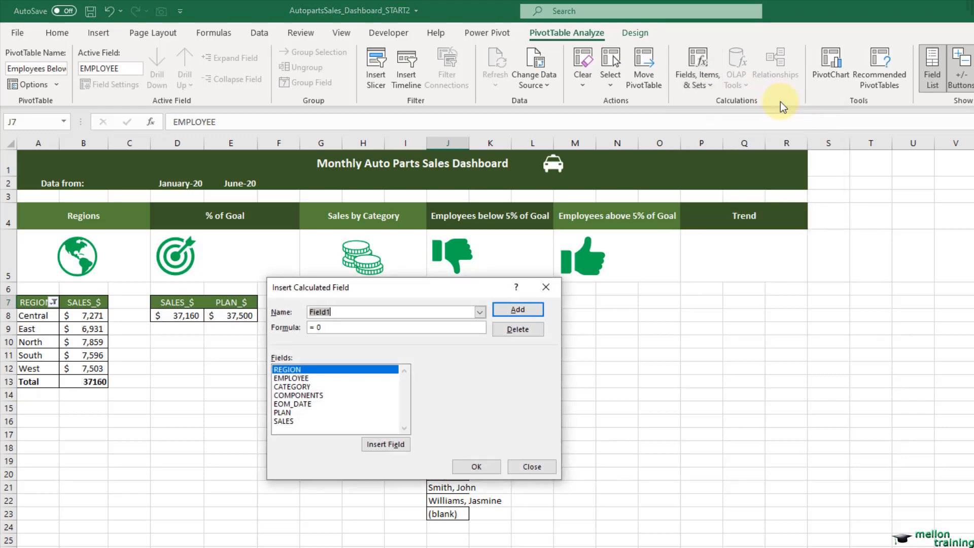
type("%_OF_GOAL")
left_click(365, 329)
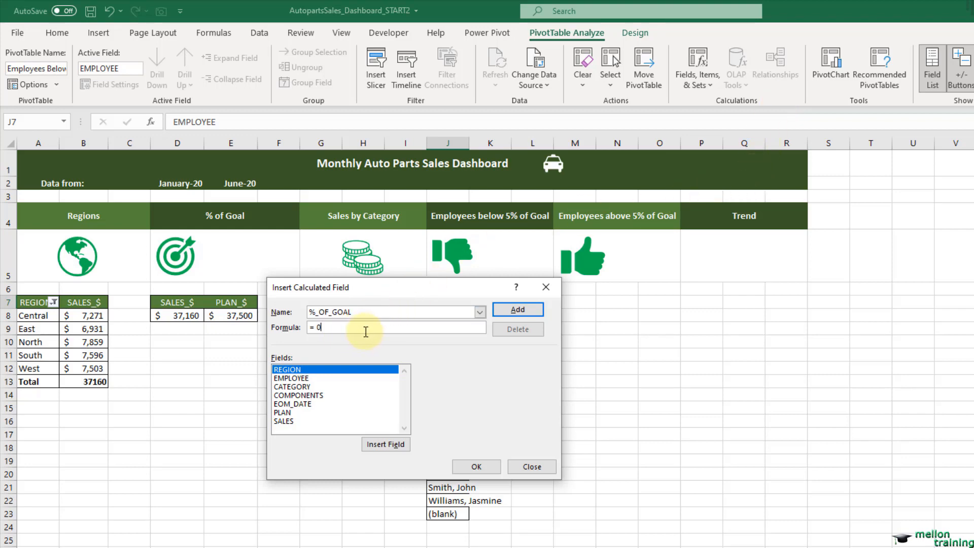
key("BackSpace")
key("BackSpace")
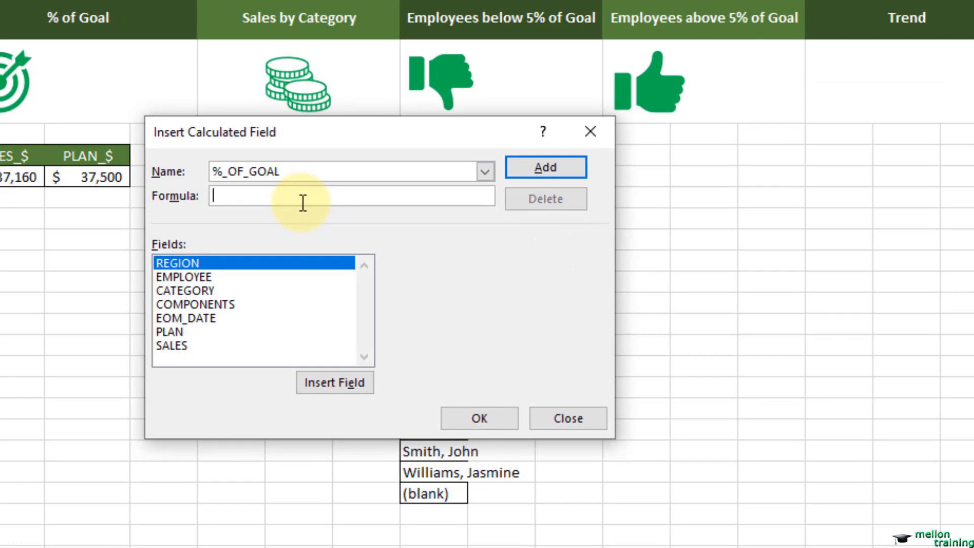
Define the %_OF_GOAL calculated field with the formula =(SALES-PLAN)/PLAN and add it to the employee pivot table.
type("=(SSALES")
key("Left")
key("Left")
key("Left")
key("BackSpace")
key("Right")
key("Right")
key("Right")
key("Right")
type("-PLAN")
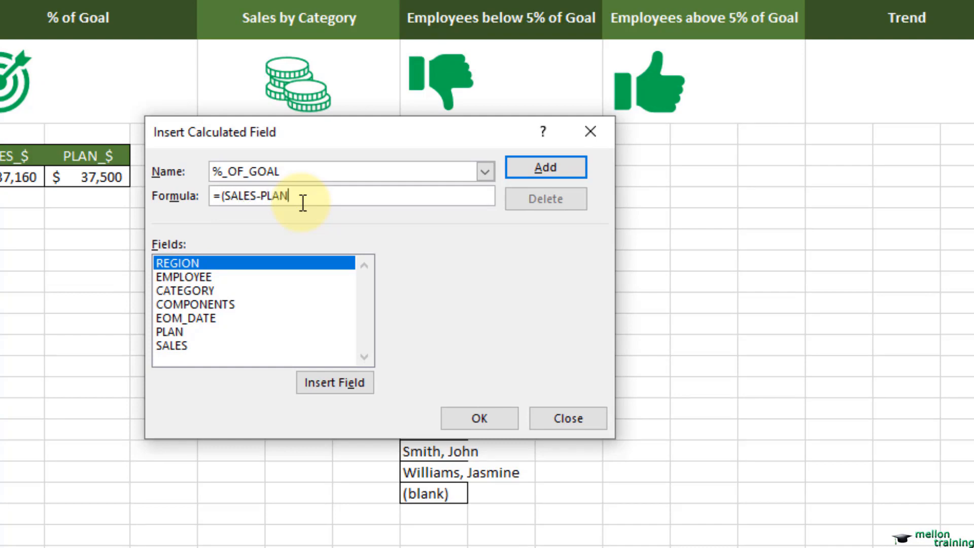
type(")/PLAN")
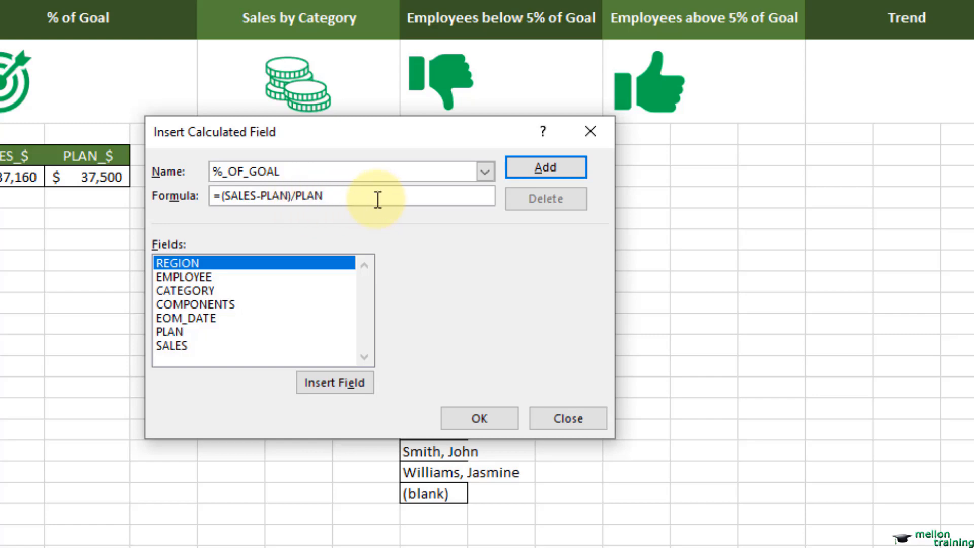
left_click_drag(398, 132, 498, 199)
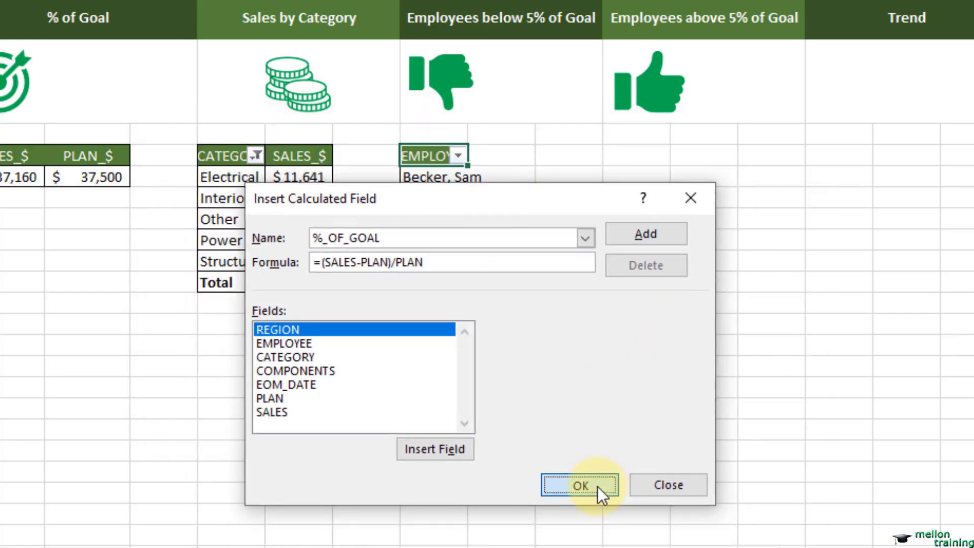
left_click(598, 486)
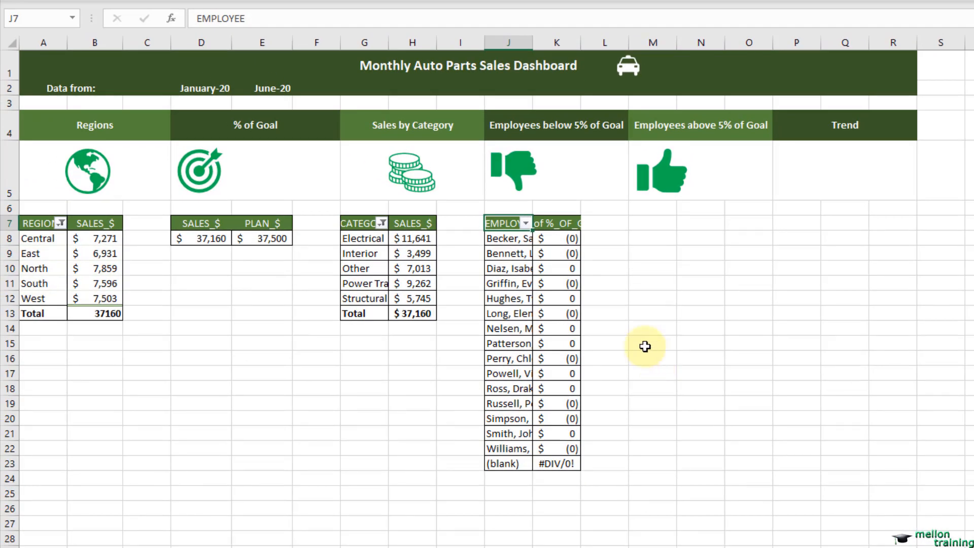
Change the custom name of the Sum of %_OF_GOAL value field to "+/- GOAL".
left_click(556, 226)
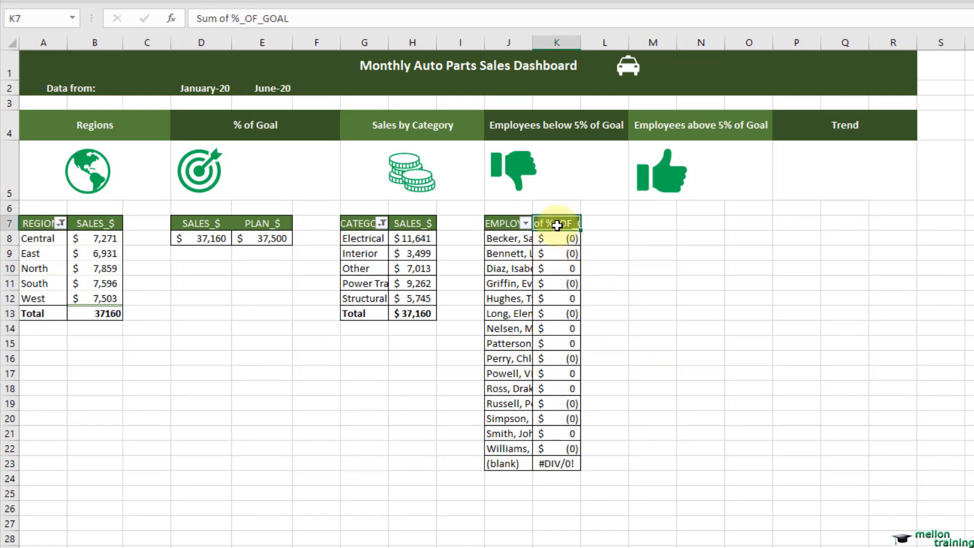
right_click(557, 227)
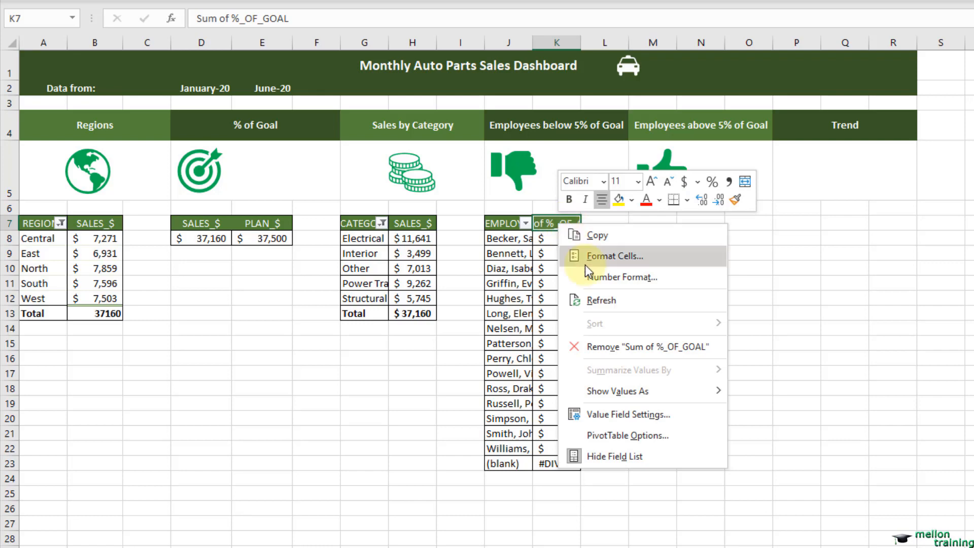
left_click(656, 416)
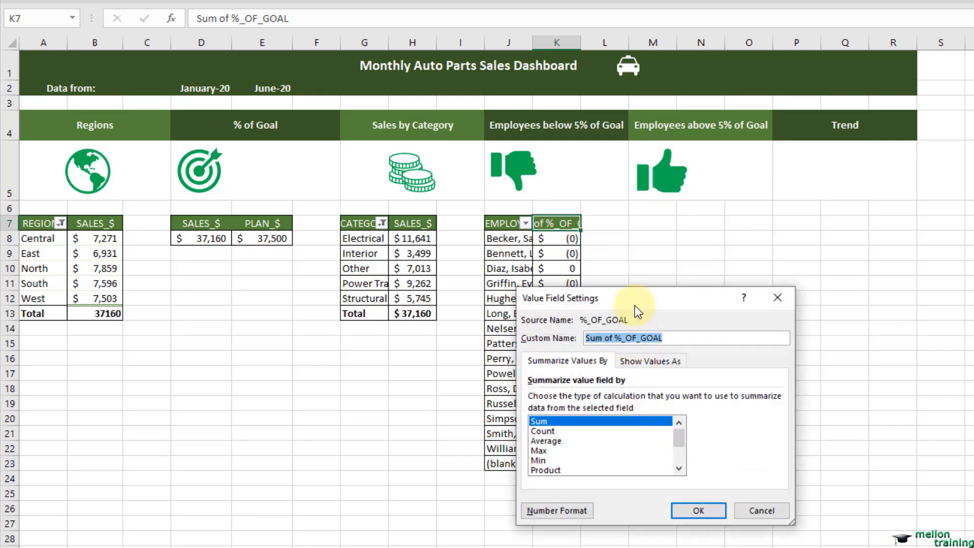
left_click_drag(634, 302, 717, 230)
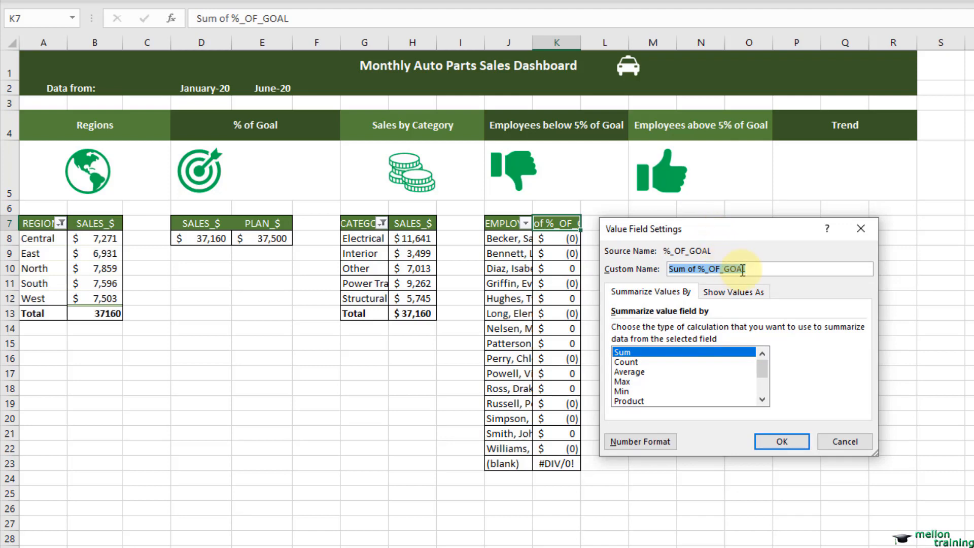
left_click(723, 269)
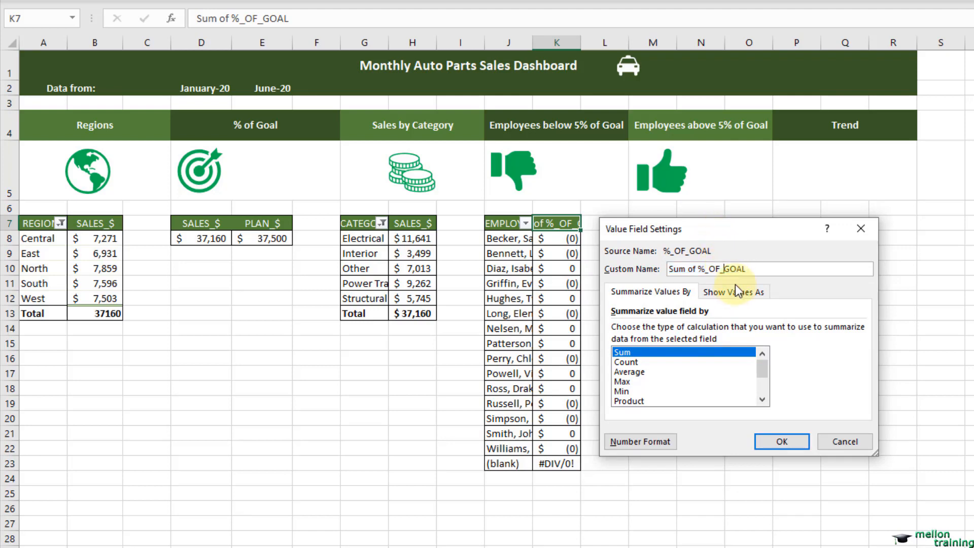
key("BackSpace")
key("BackSpace")
key("BackSpace")
key("BackSpace")
key("BackSpace")
key("BackSpace")
key("BackSpace")
key("BackSpace")
key("BackSpace")
key("BackSpace")
key("BackSpace")
key("BackSpace")
type("+/-")
Format the +/- GOAL value field as Percentage with 0 decimal places and apply the field settings.
left_click(655, 441)
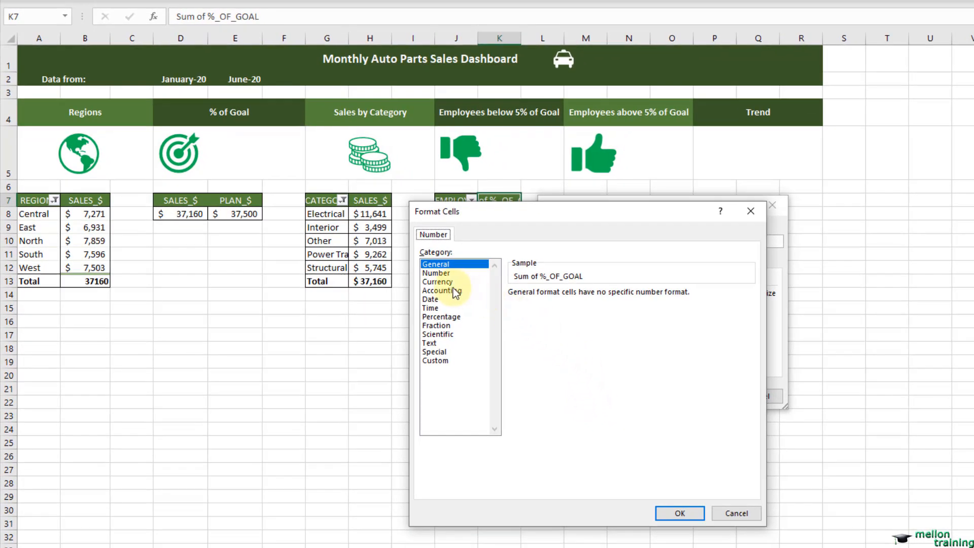
left_click(441, 317)
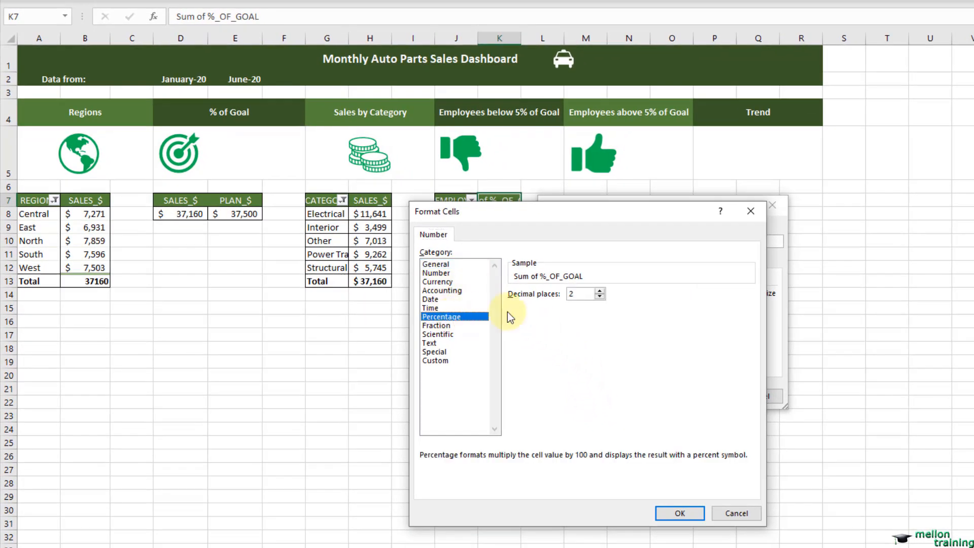
left_click(599, 296)
left_click(600, 297)
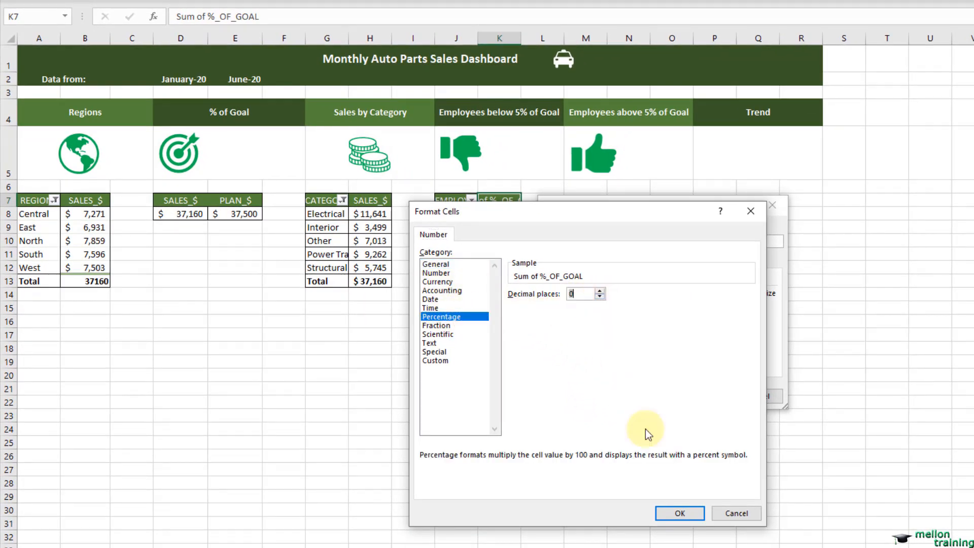
left_click(679, 513)
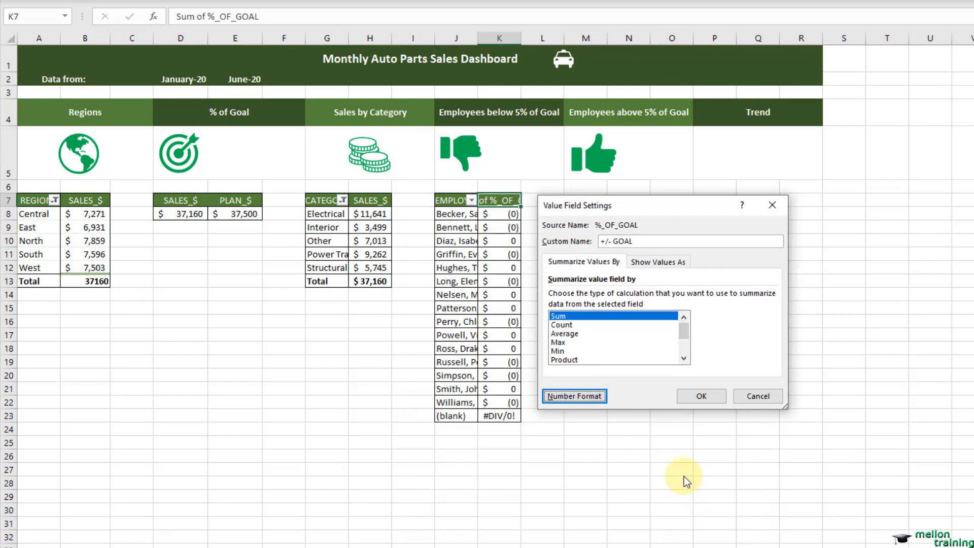
left_click(701, 397)
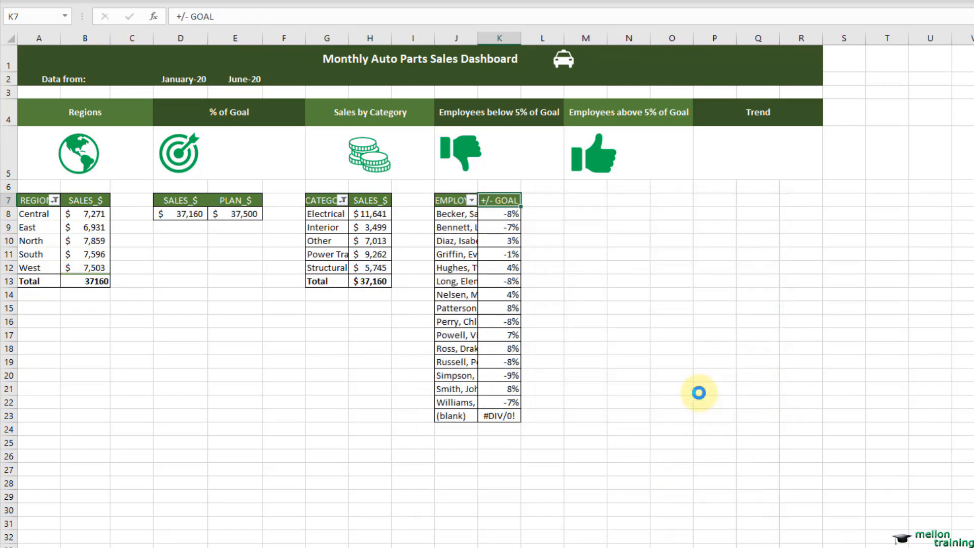
Filter the EMPLOYEE field to items whose +/- GOAL is less than or equal to -0.05.
left_click(453, 202)
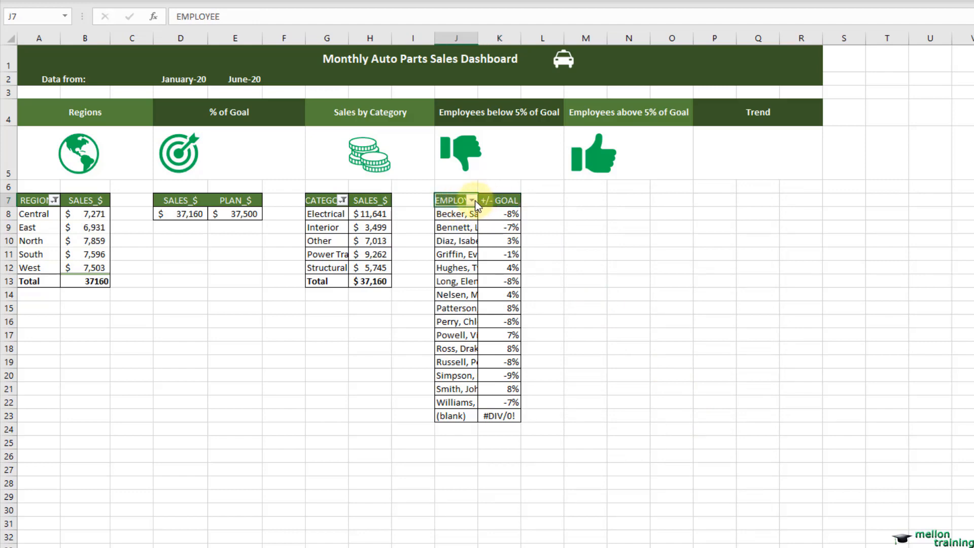
left_click(472, 201)
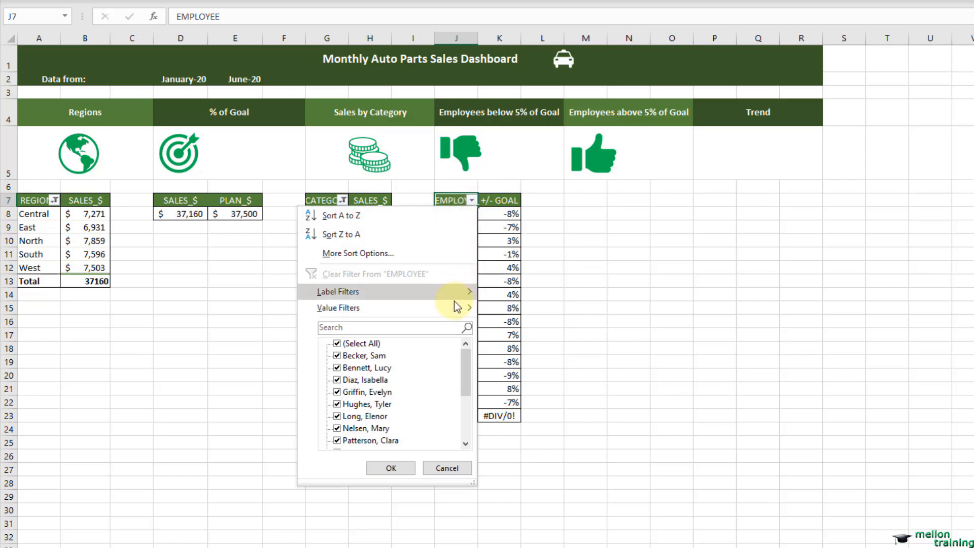
mouse_move(419, 308)
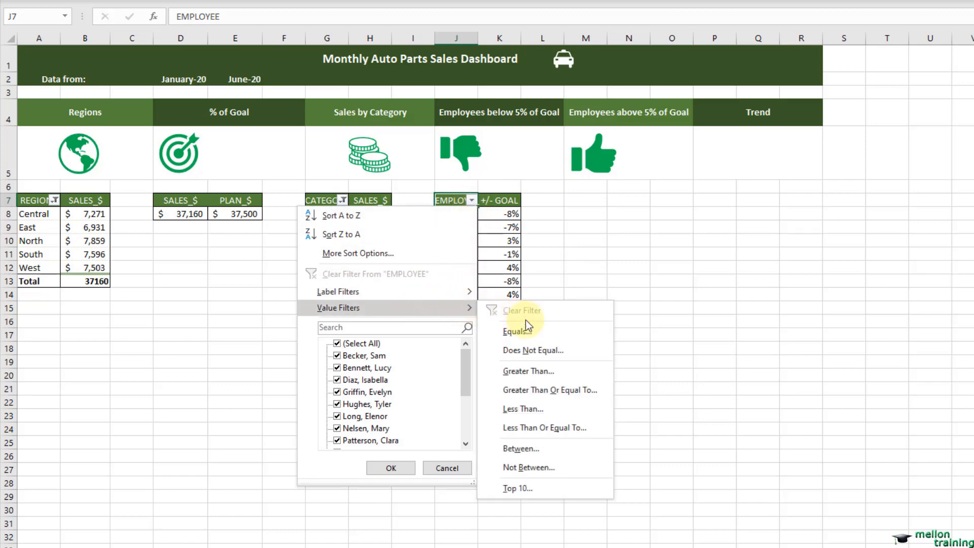
left_click(587, 428)
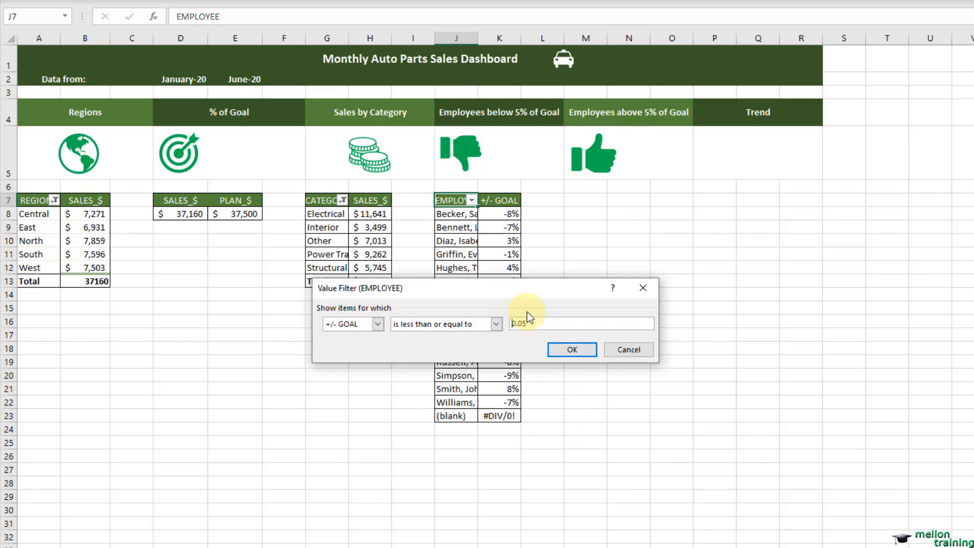
left_click(568, 350)
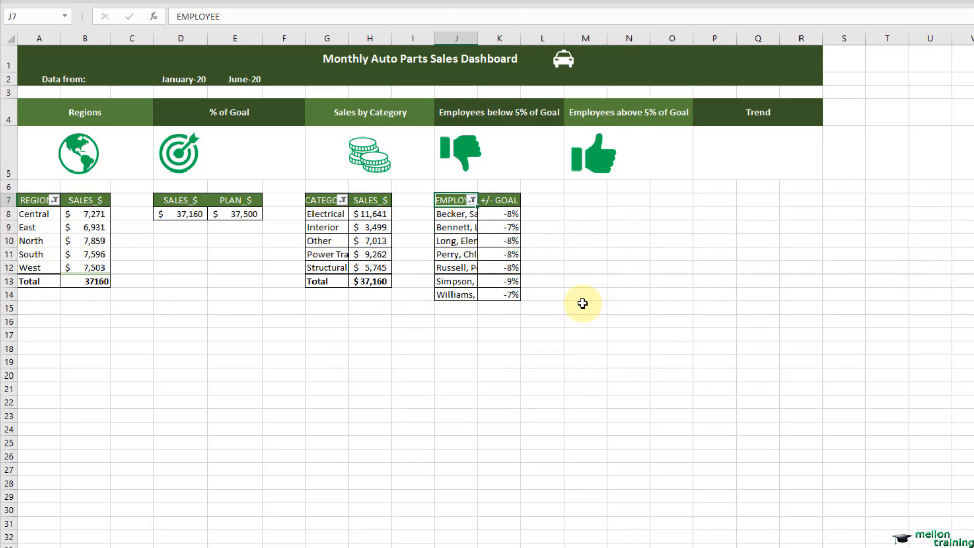
Sort the EMPLOYEE field in ascending order by +/- GOAL.
left_click(472, 201)
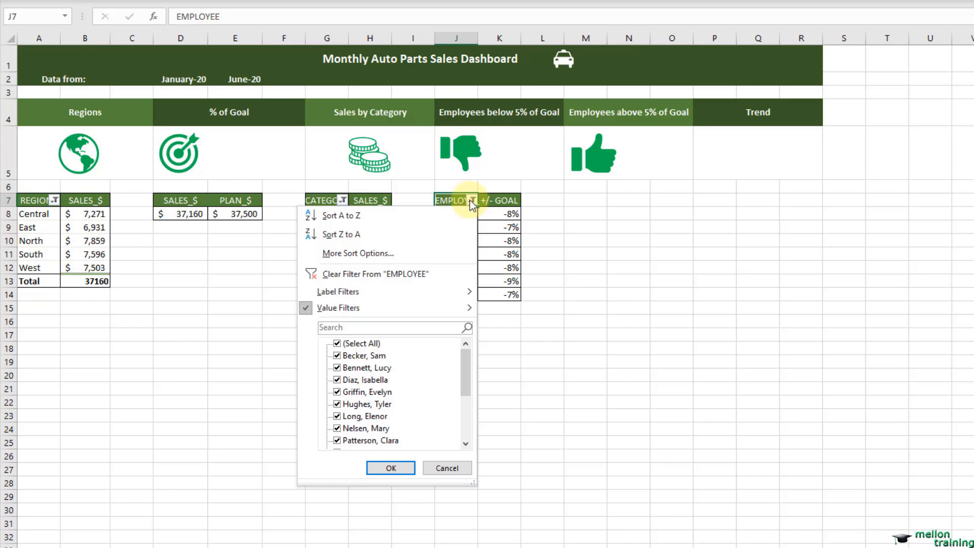
left_click(455, 249)
left_click_drag(465, 227, 620, 187)
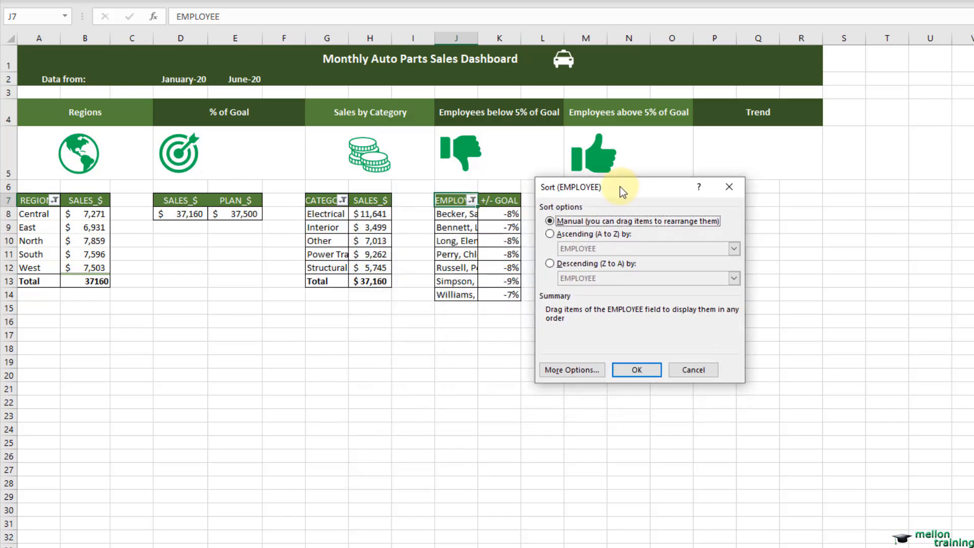
left_click(550, 235)
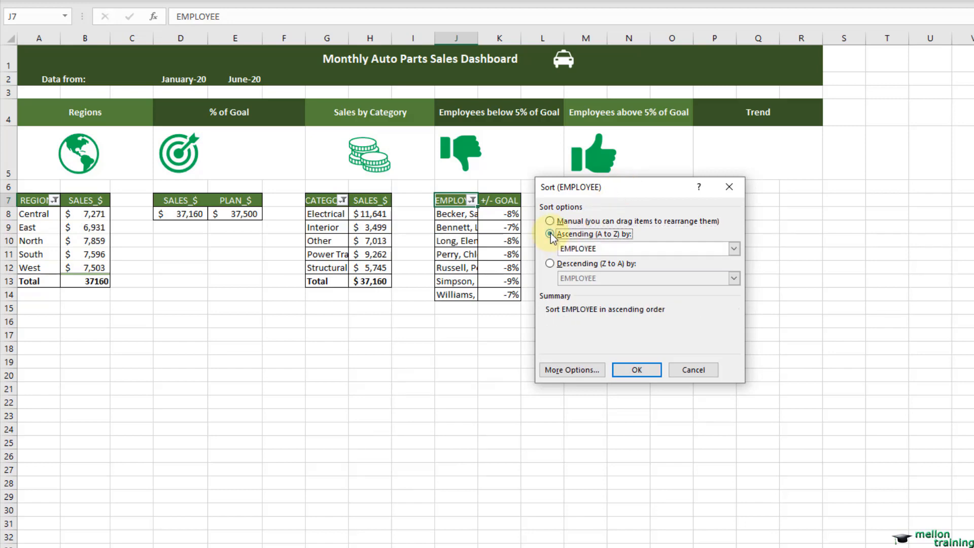
left_click(733, 248)
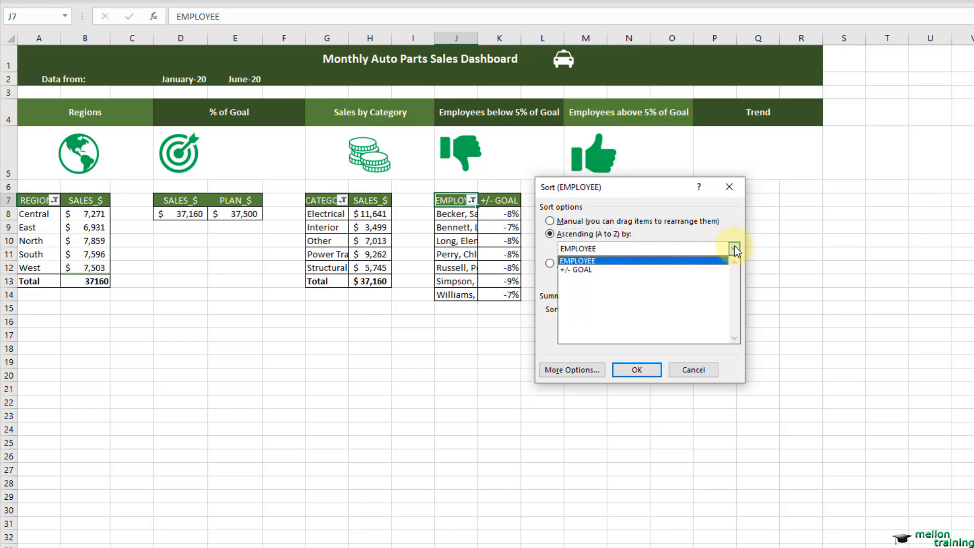
left_click(681, 269)
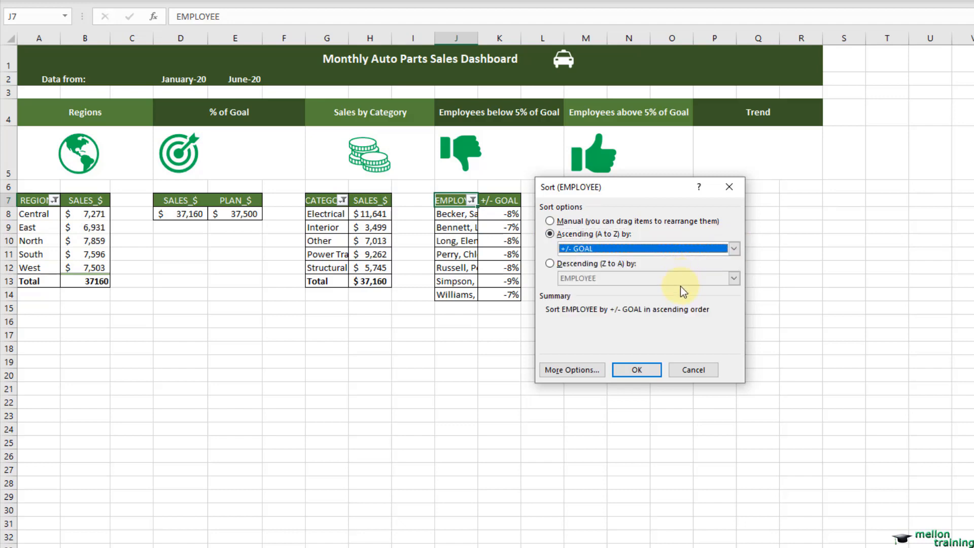
left_click(637, 369)
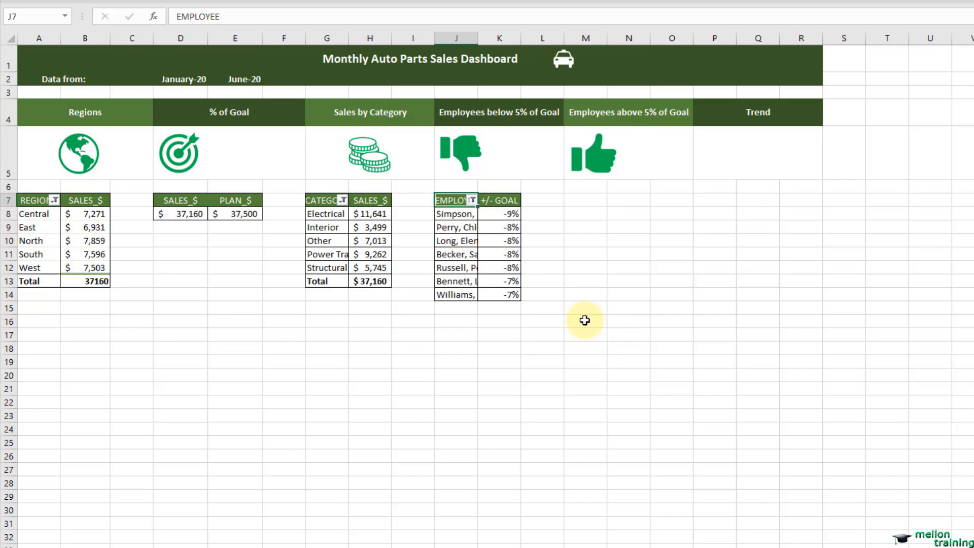
Copy the whole employee pivot table J7:K14 to cell M7 under Employees above 5% of Goal.
left_click_drag(447, 200, 513, 294)
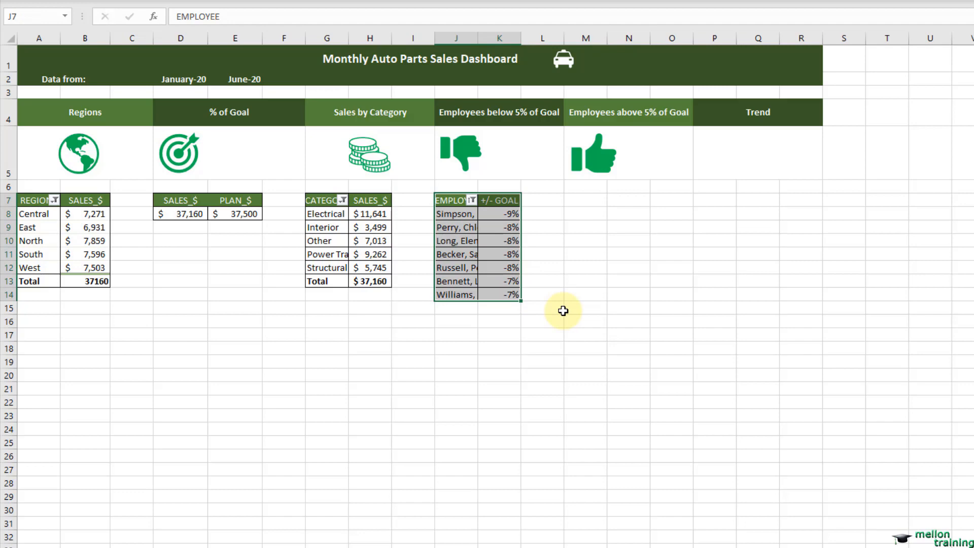
key("ctrl+c")
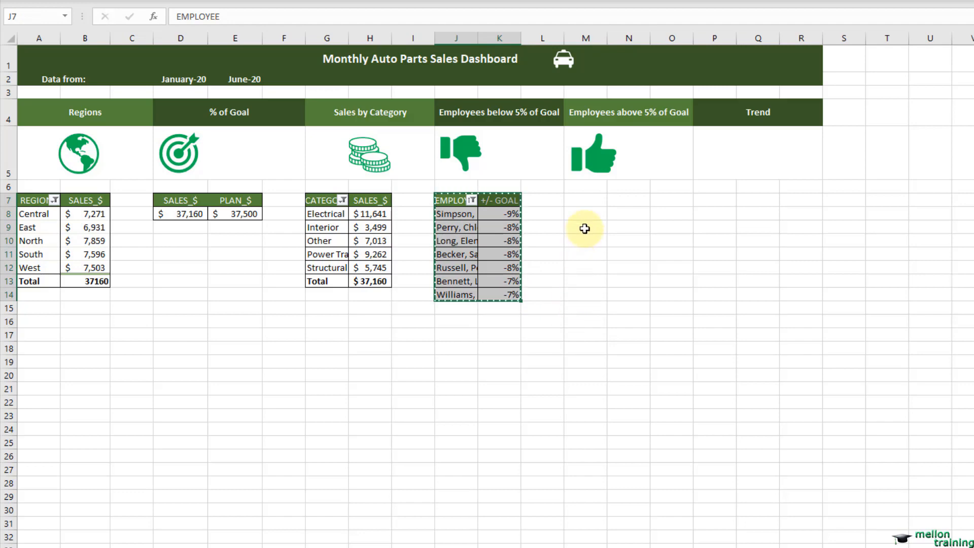
left_click(585, 201)
key("ctrl+v")
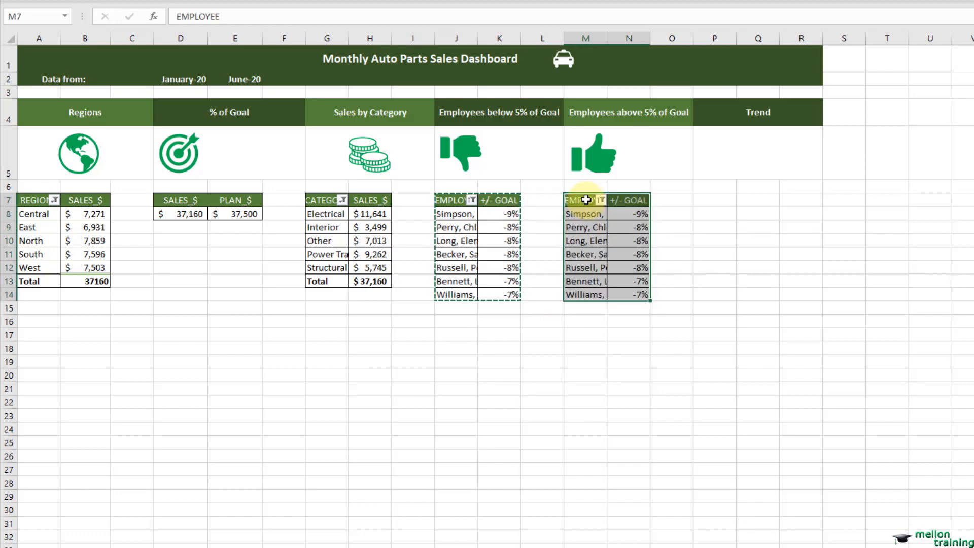
Rename the copied pivot table at M7 as "Employees Above".
right_click(586, 200)
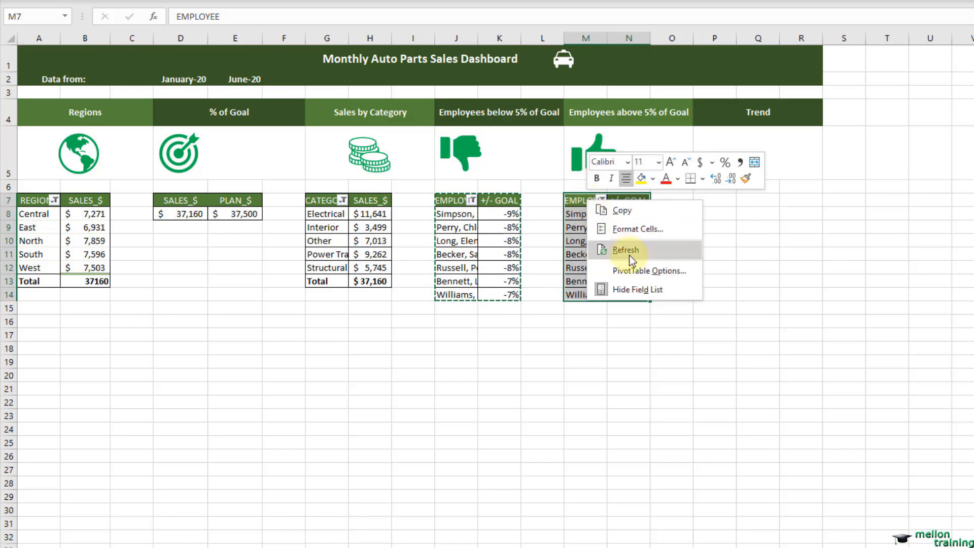
left_click(659, 271)
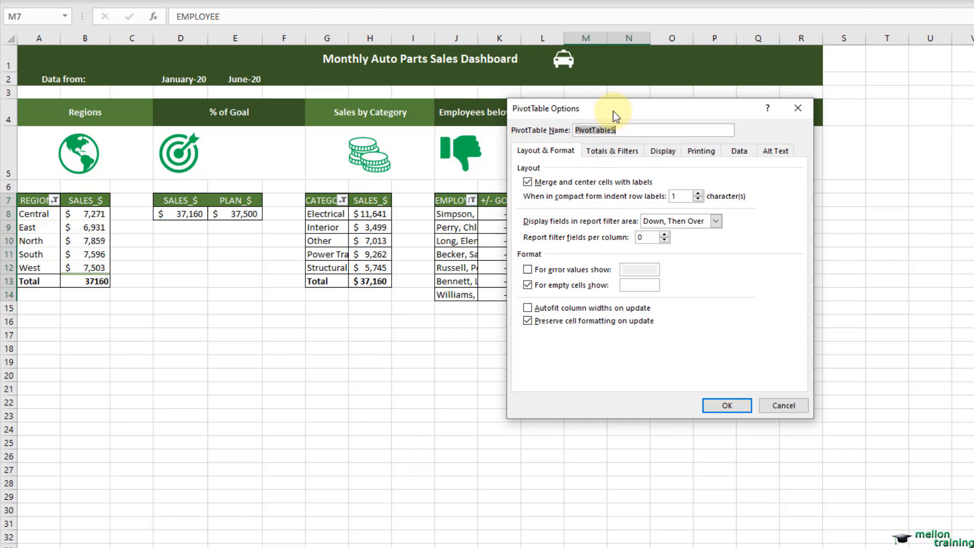
type("Employees Above")
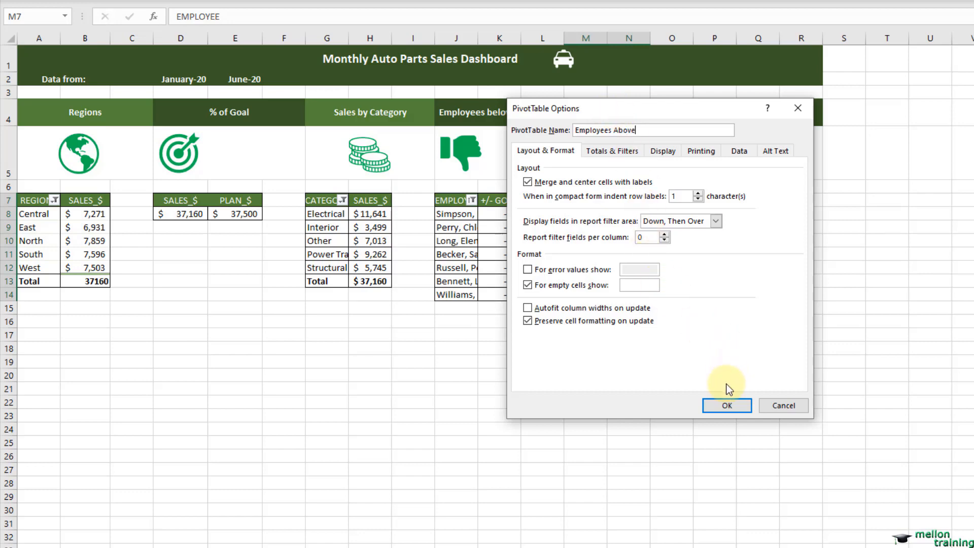
left_click(727, 405)
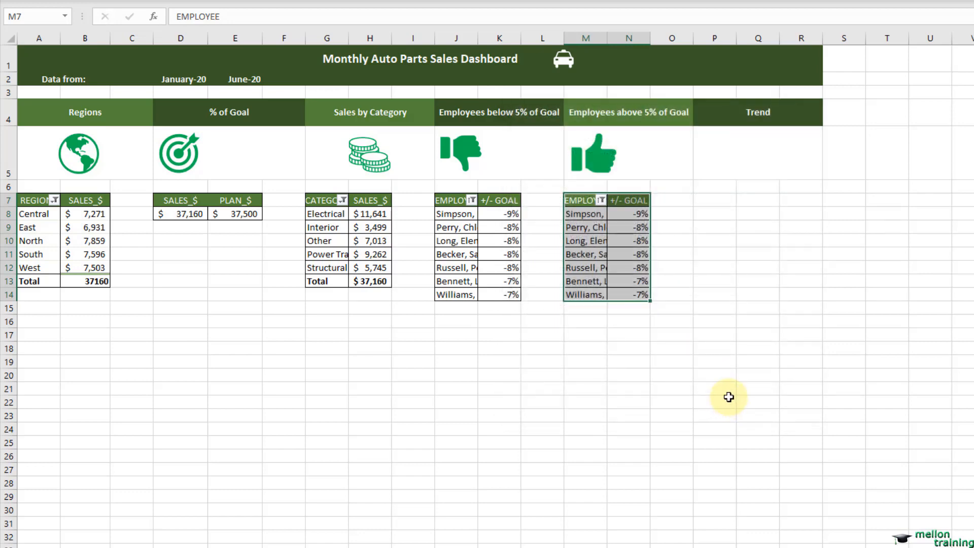
Filter the EMPLOYEE field of the pivot table at M7 to items whose +/- GOAL is greater than or equal to 0.05.
left_click(584, 200)
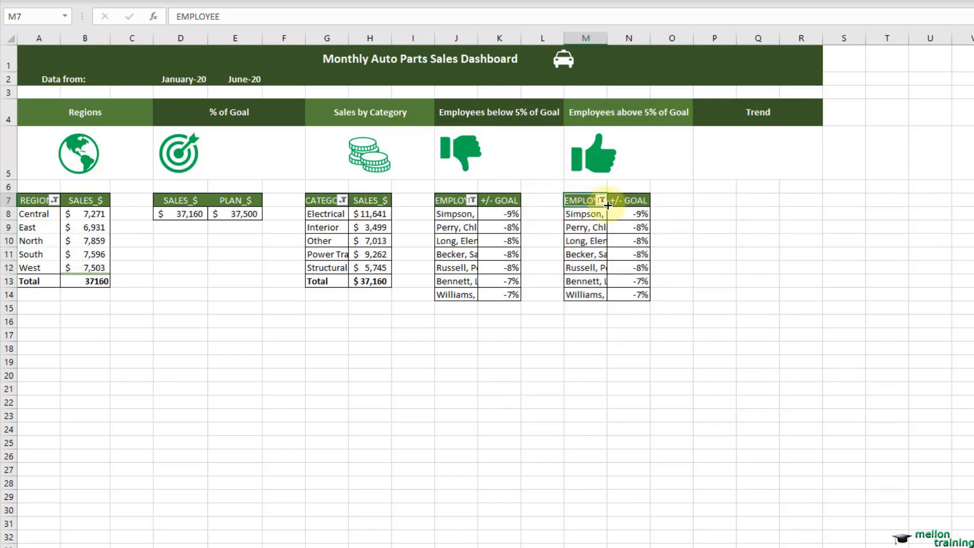
left_click(602, 200)
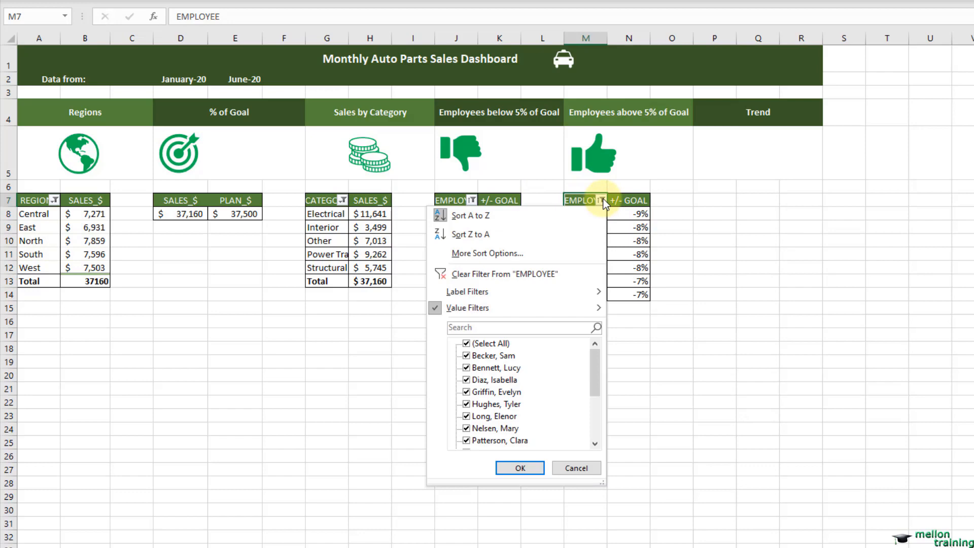
mouse_move(569, 308)
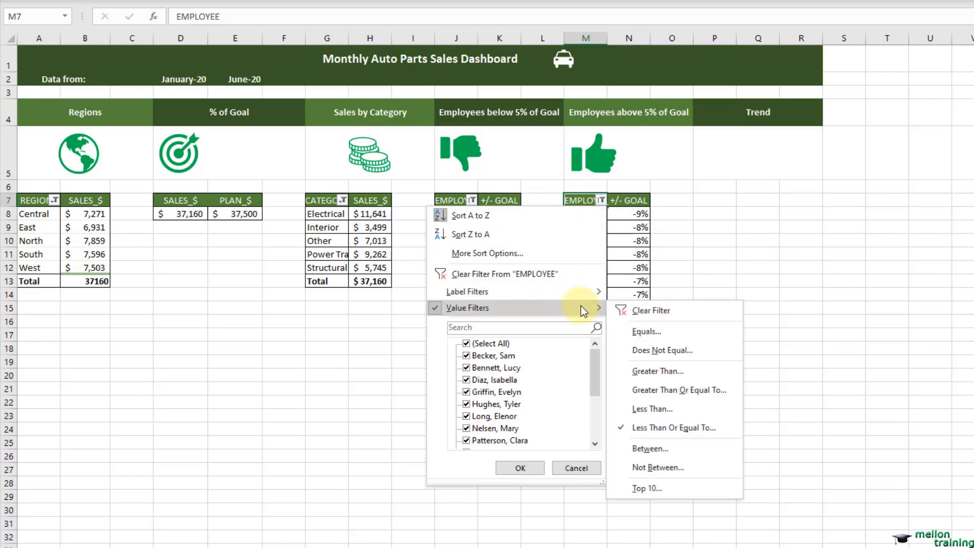
left_click(726, 391)
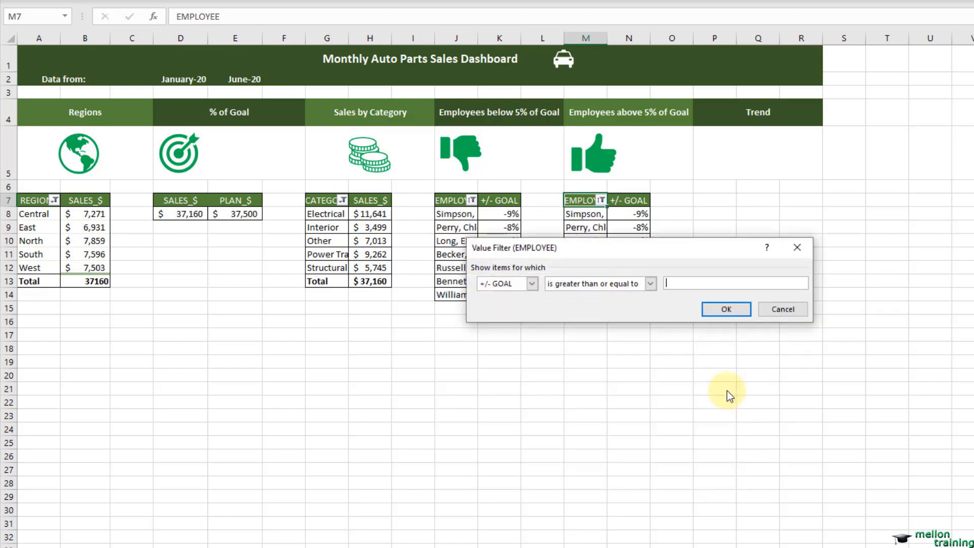
type("0.05")
left_click(724, 313)
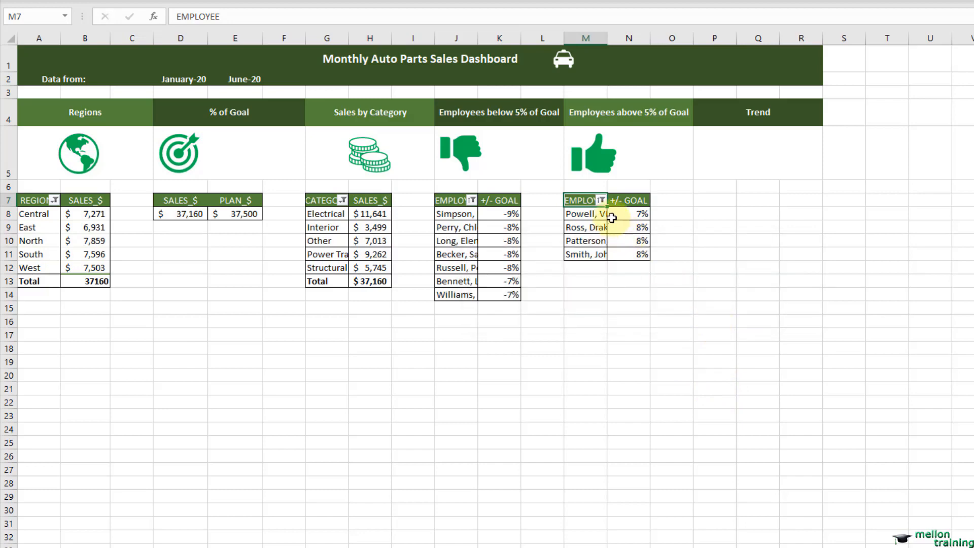
Sort the EMPLOYEE field of the pivot table at M7 in descending order by +/- GOAL.
left_click(600, 200)
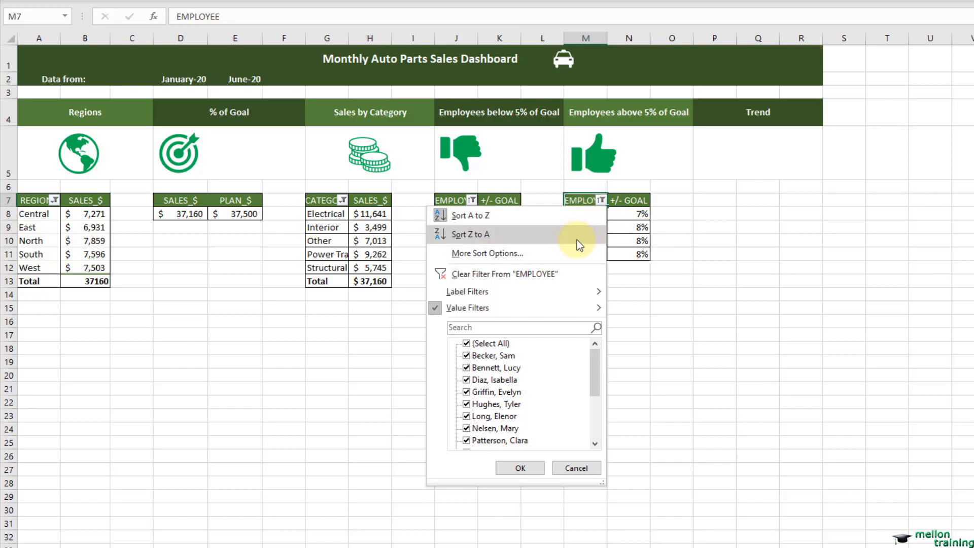
left_click(565, 252)
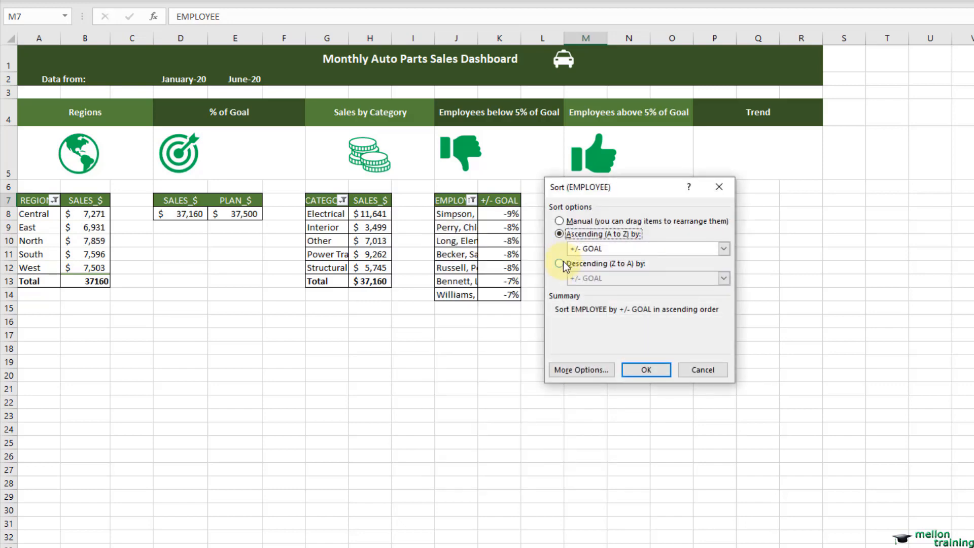
left_click(561, 262)
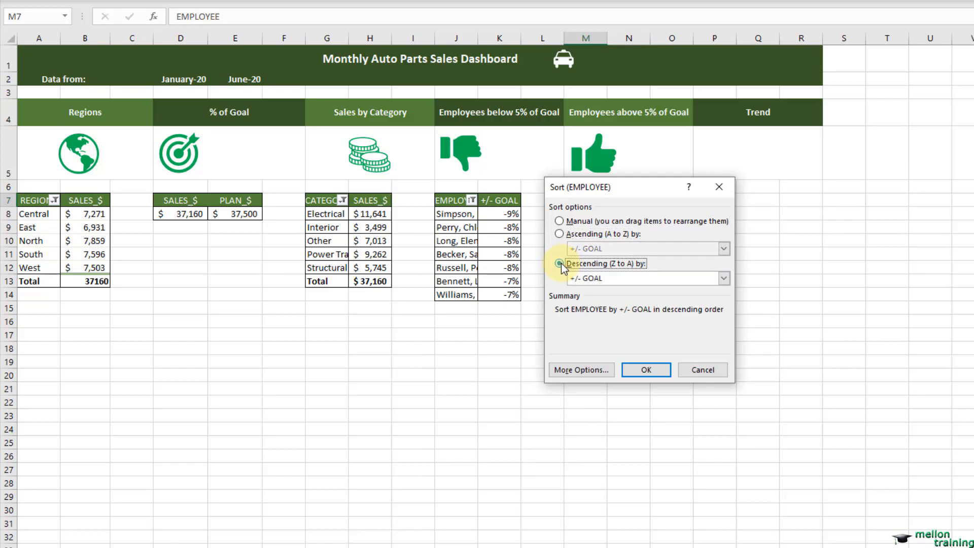
left_click(632, 279)
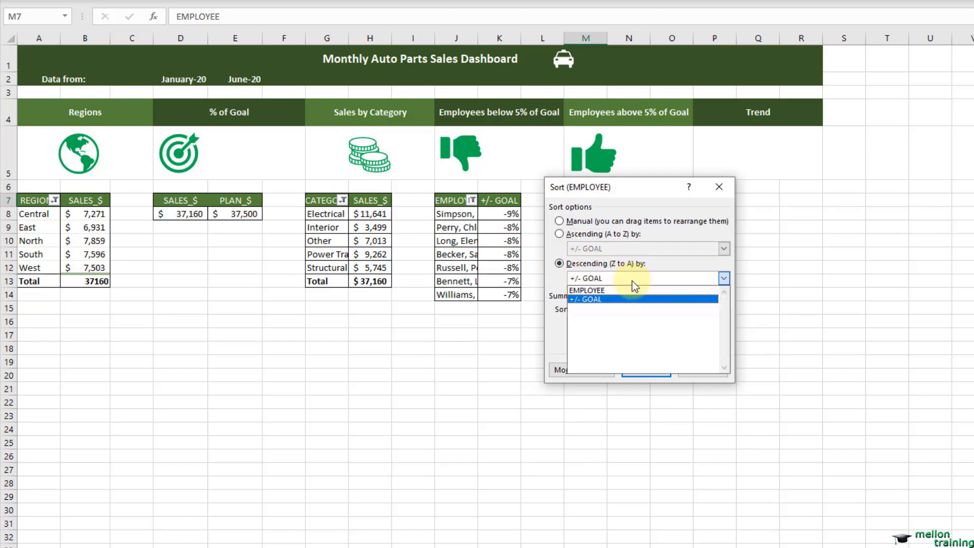
left_click(602, 300)
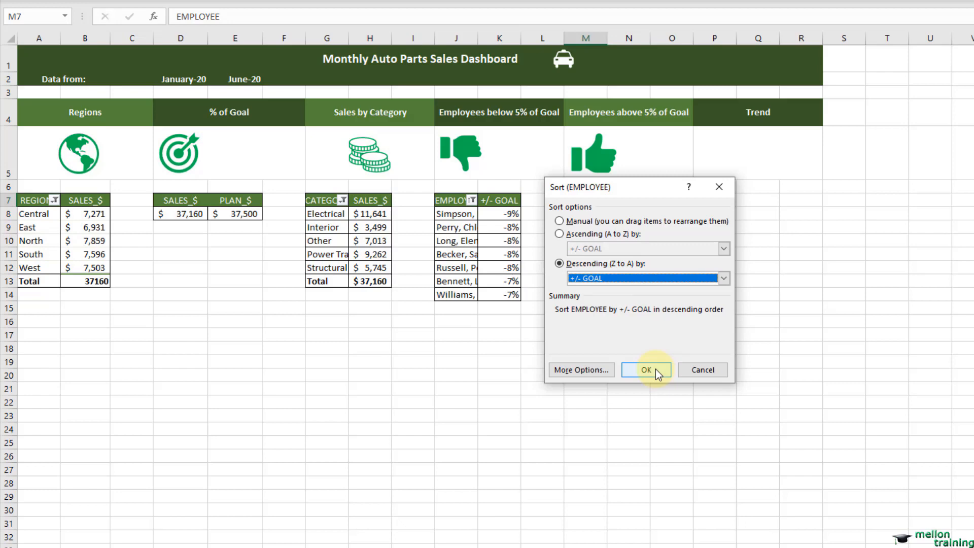
left_click(656, 371)
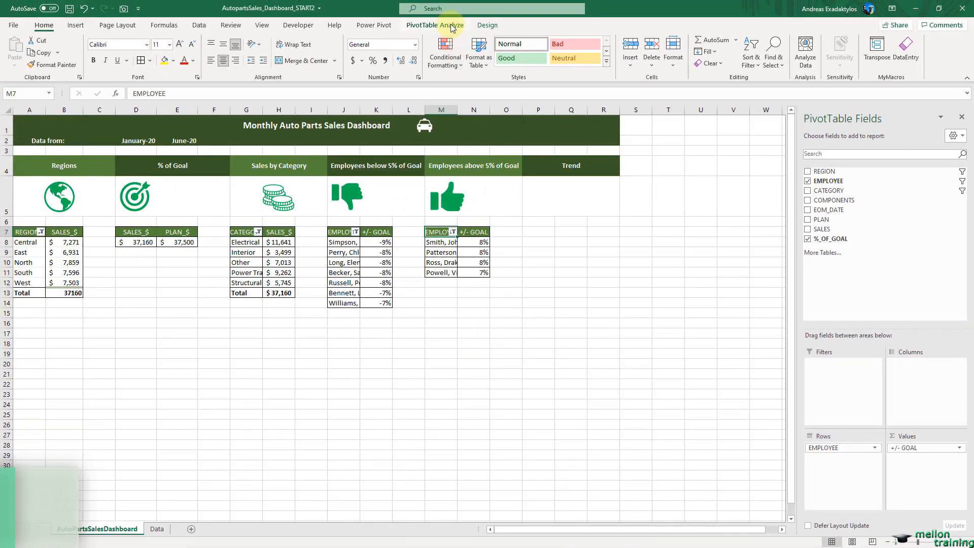
Examine the formula of the %_OF_GOAL calculated field and close its dialog without changes.
left_click(469, 11)
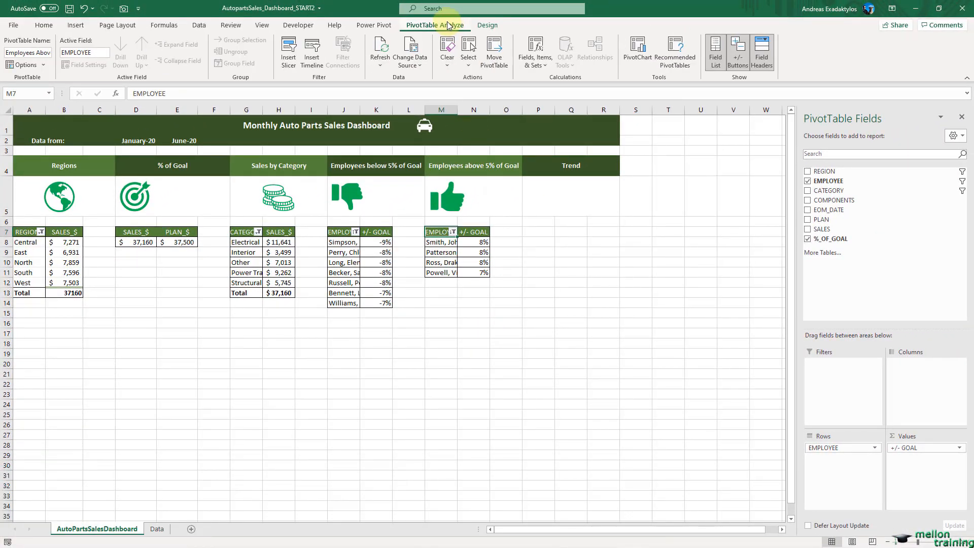
left_click(545, 66)
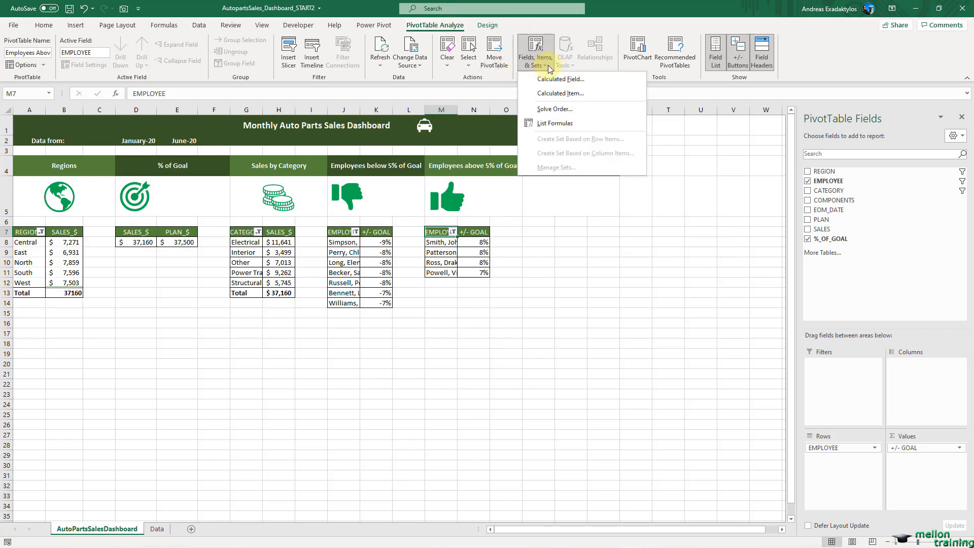
left_click(606, 79)
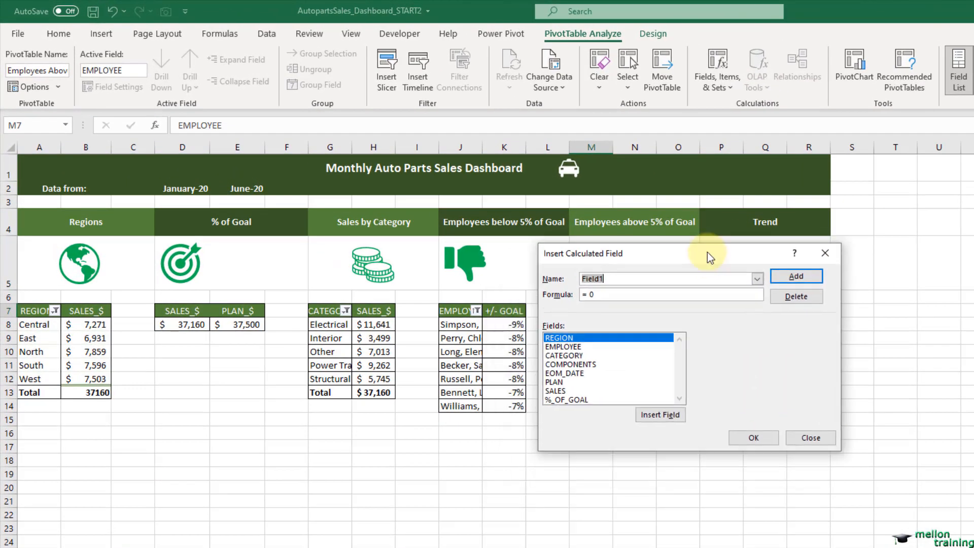
left_click_drag(710, 258, 696, 259)
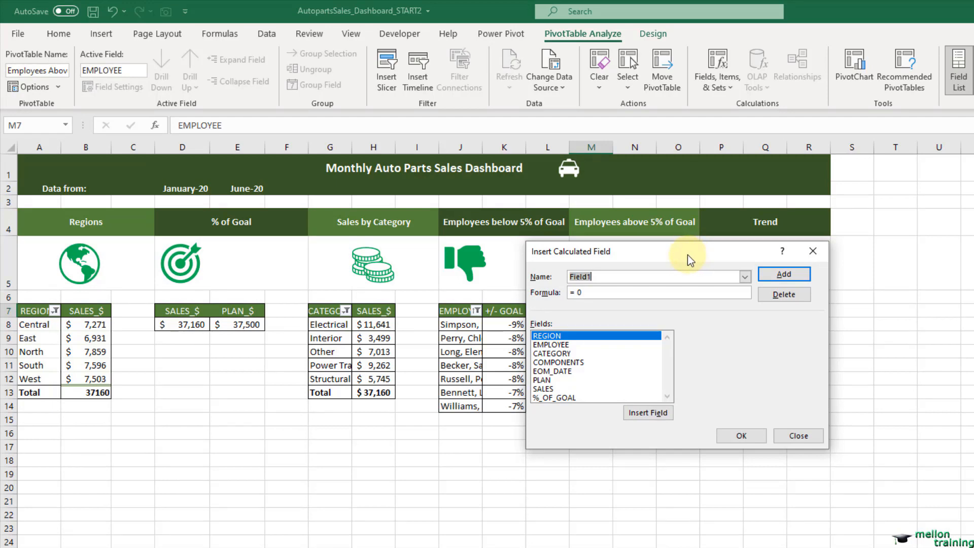
left_click(560, 398)
left_click(563, 371)
left_click(556, 336)
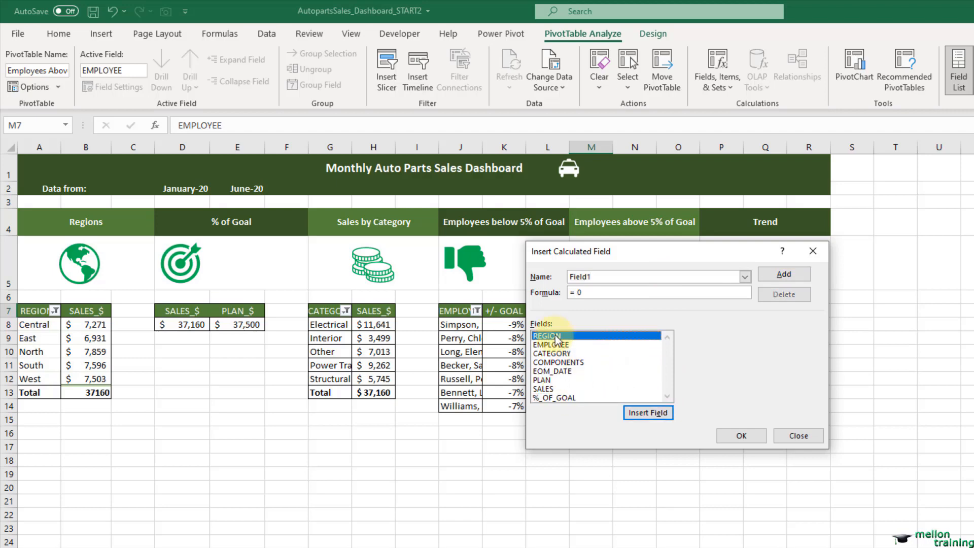
left_click(561, 397)
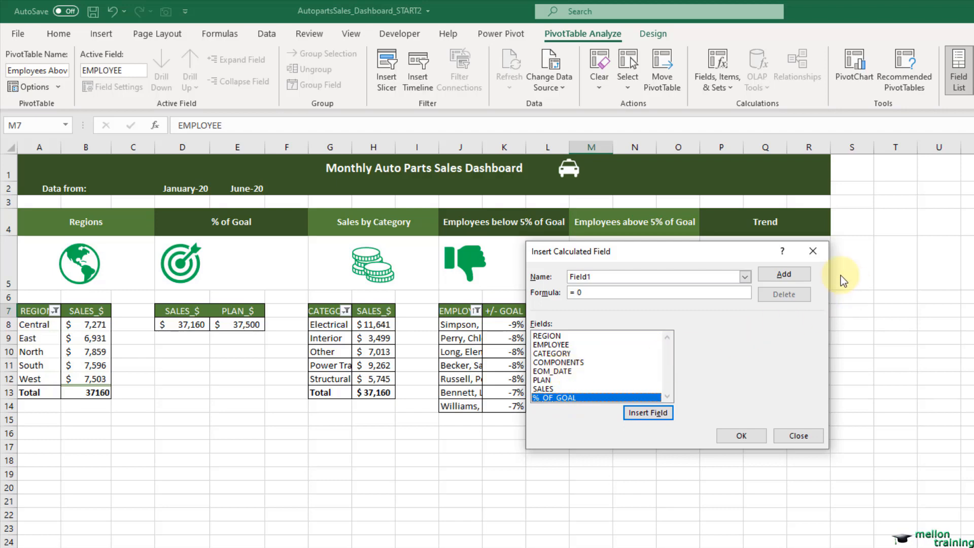
left_click(745, 277)
left_click(601, 293)
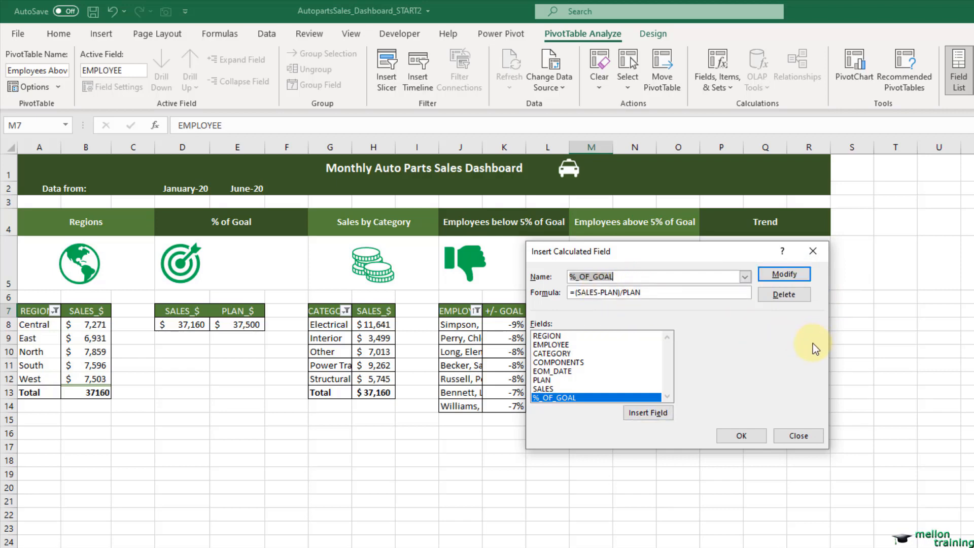
left_click(809, 434)
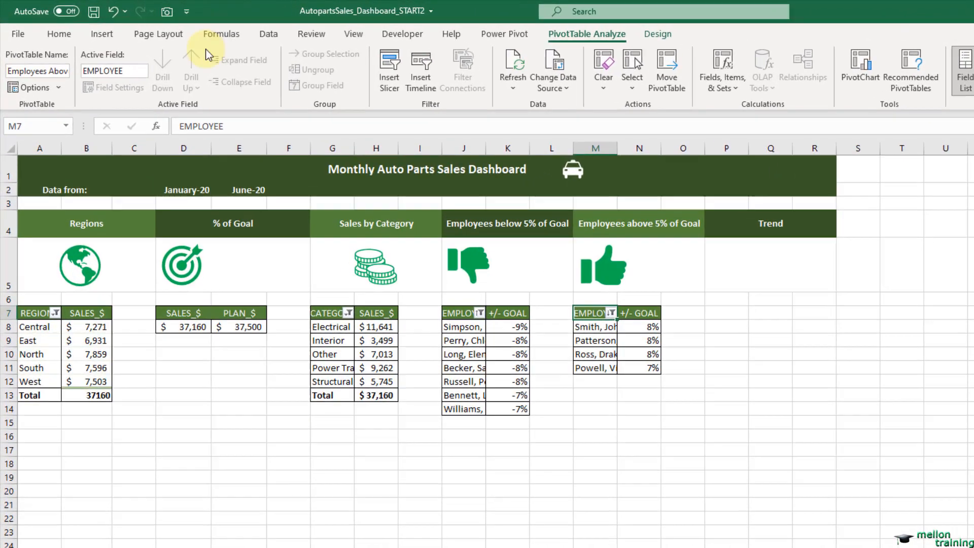
Copy the whole Regions pivot table A7:B13 to cell P7 under Trend.
left_click_drag(22, 313, 83, 398)
right_click(89, 375)
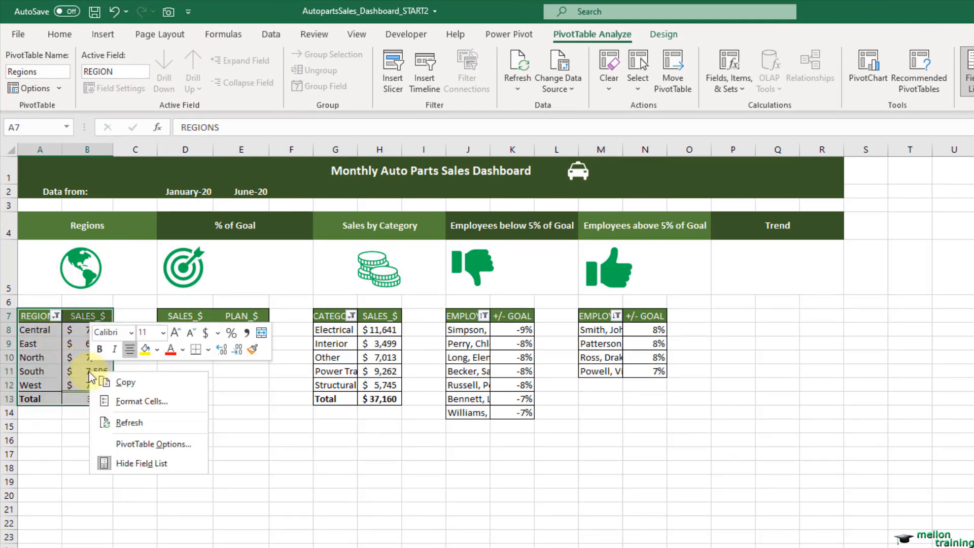
left_click(100, 381)
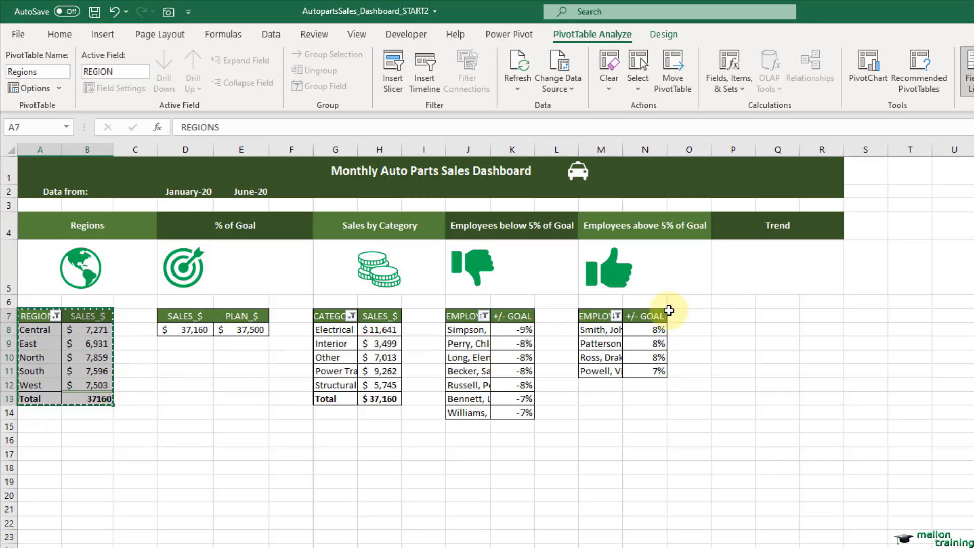
left_click(728, 314)
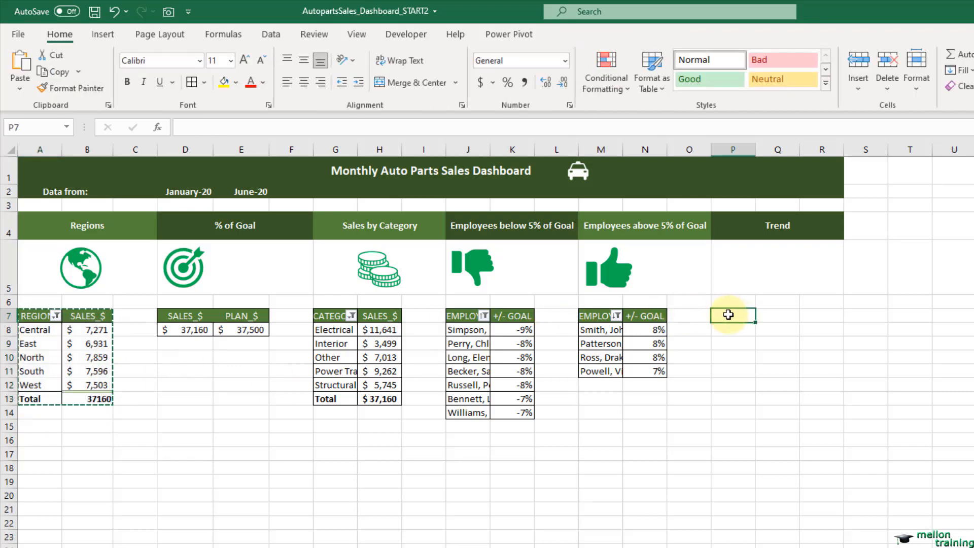
key("ctrl+v")
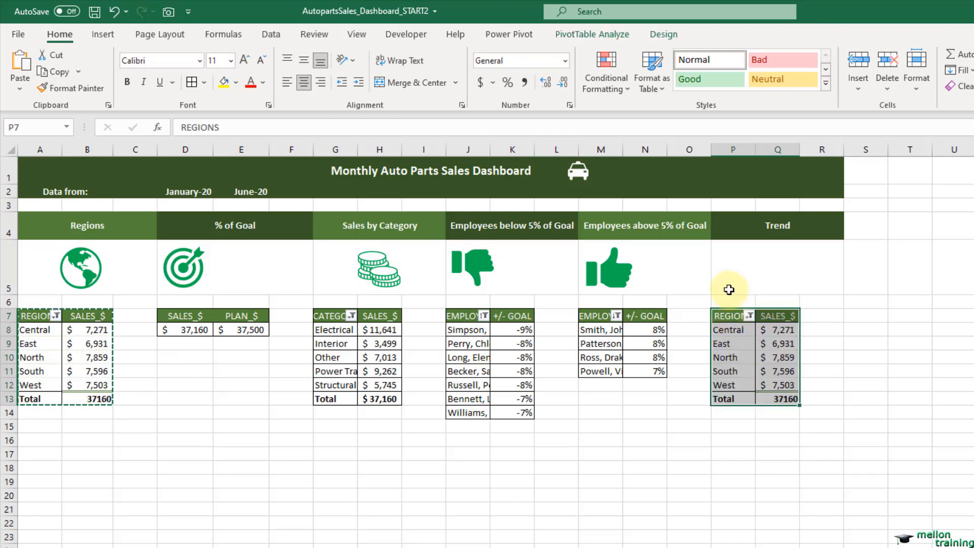
Rename the copied pivot table at P7 as "Trend".
right_click(722, 319)
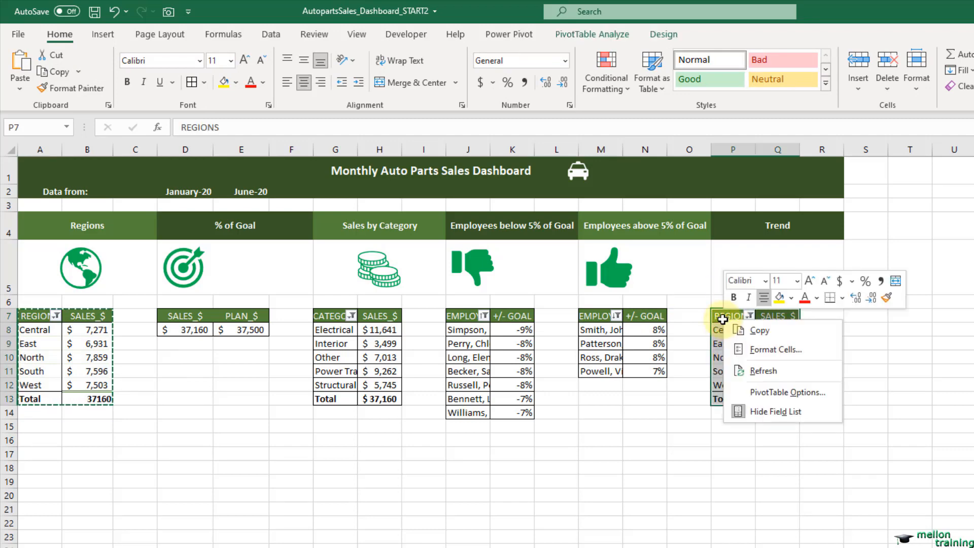
left_click(806, 391)
left_click_drag(667, 227, 483, 216)
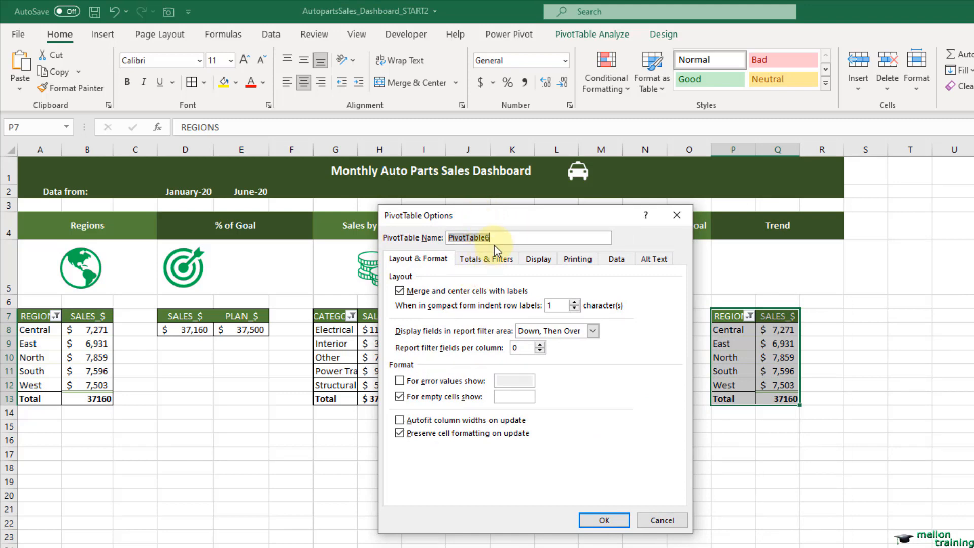
left_click_drag(499, 236, 436, 235)
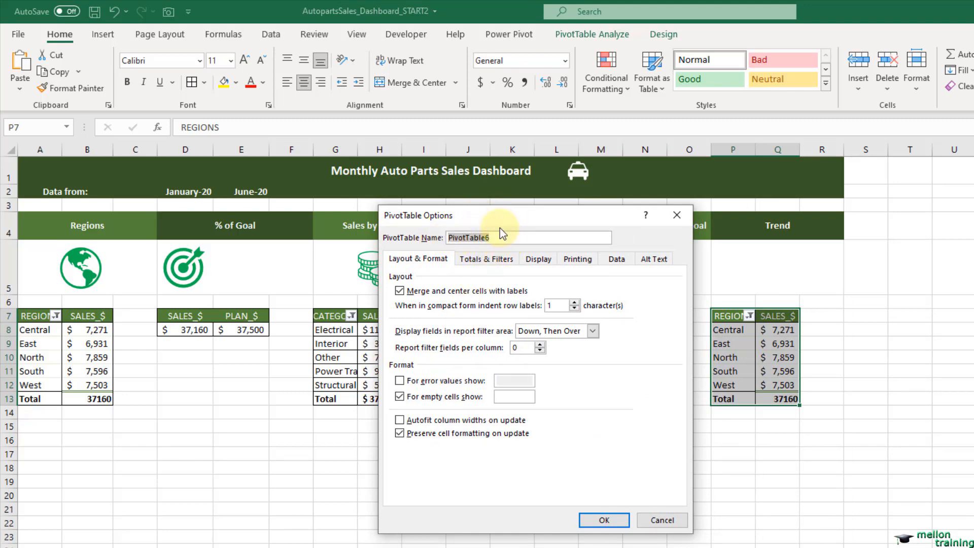
type("Trend")
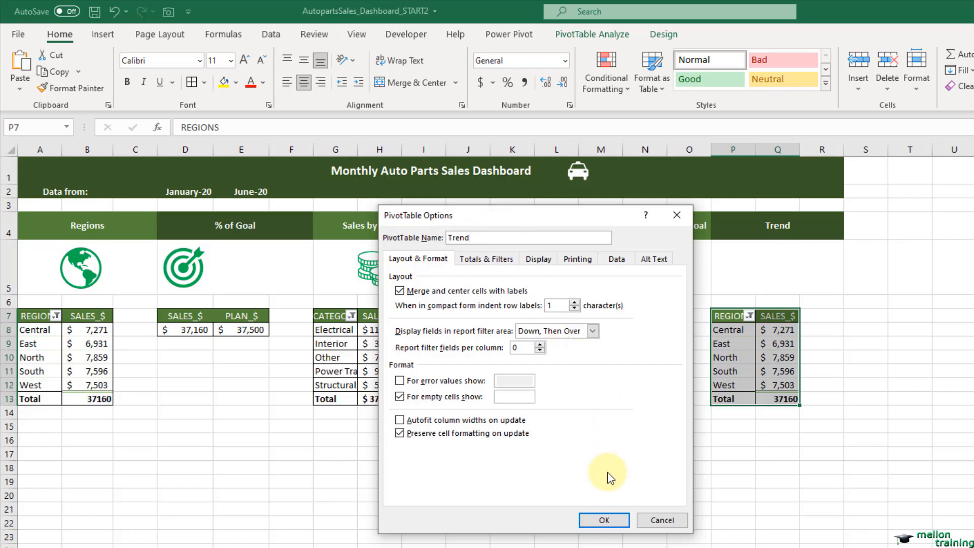
left_click(606, 519)
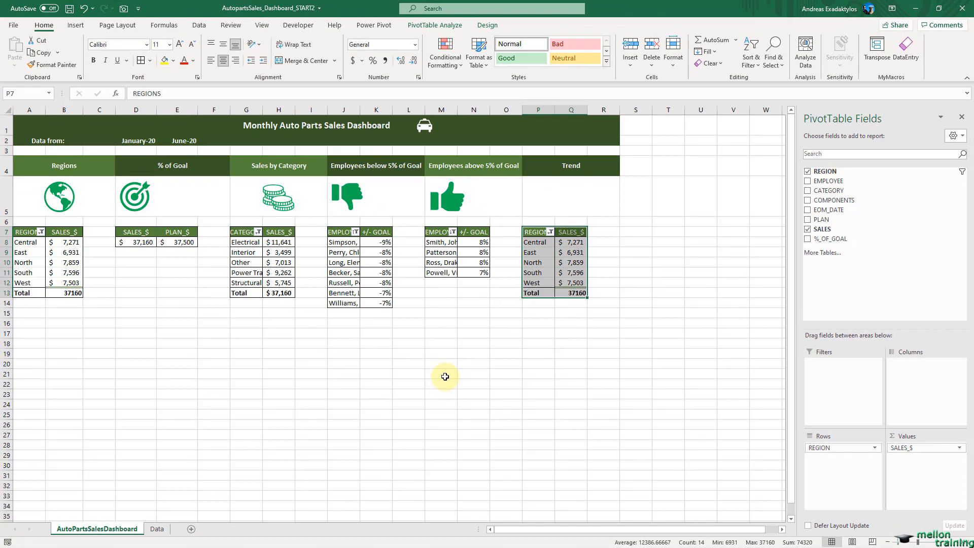
Replace REGION with Months as the Trend pivot table's row field and add SALES a second time to its values.
left_click(807, 172)
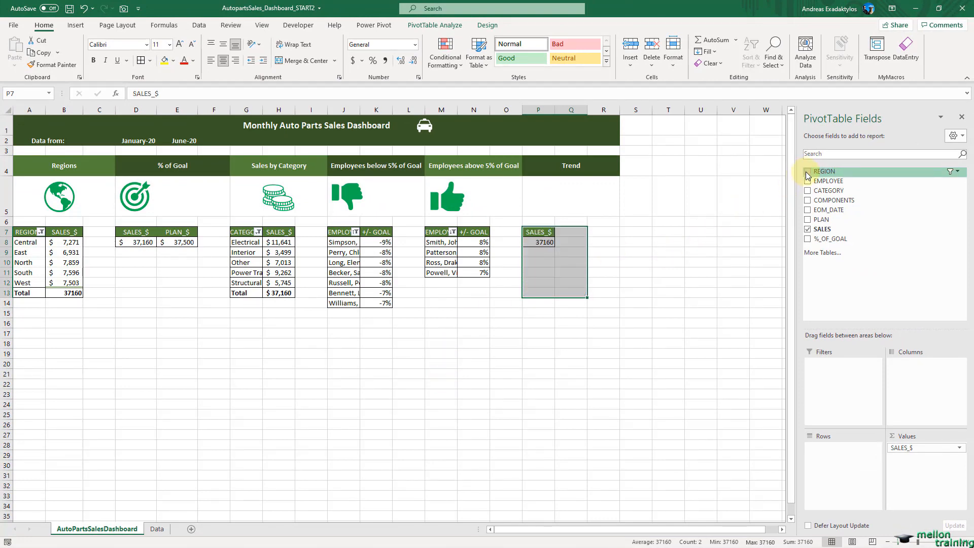
left_click(807, 211)
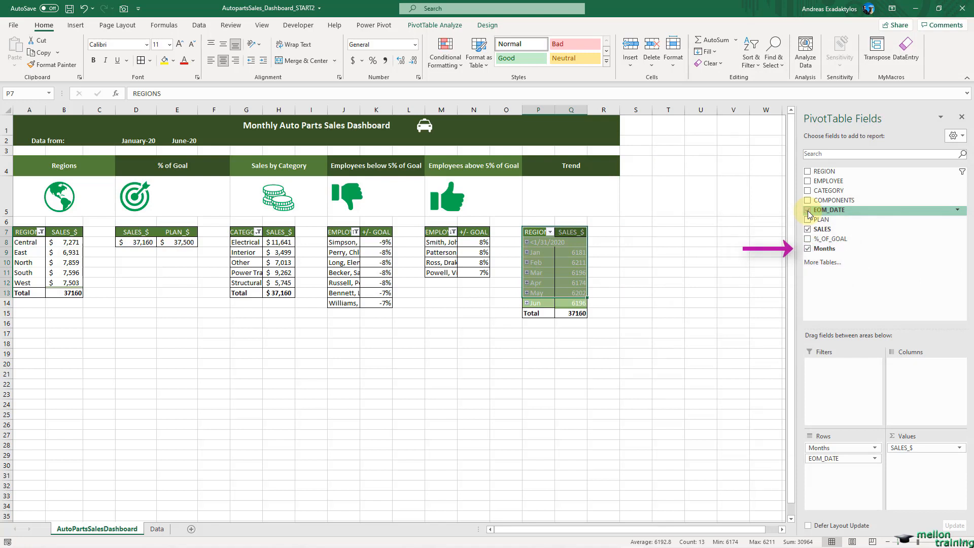
left_click(807, 211)
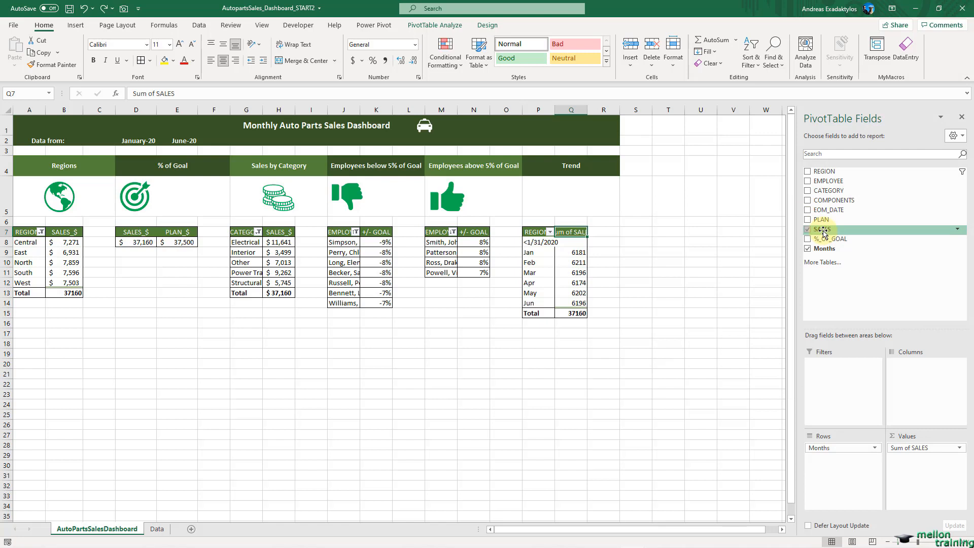
left_click_drag(822, 233, 919, 460)
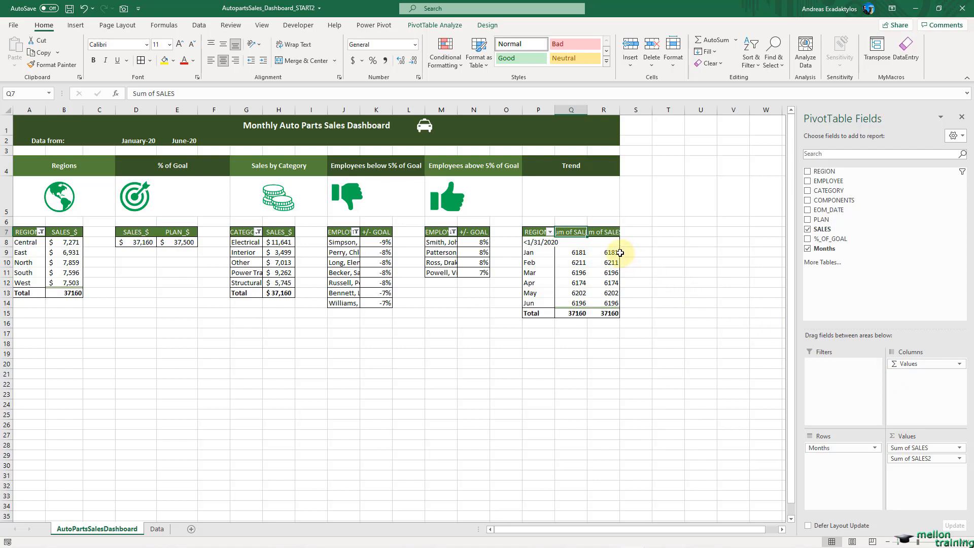
Show the Trend table's second SALES value as % Difference From, with base field Months and base item (previous).
left_click(604, 232)
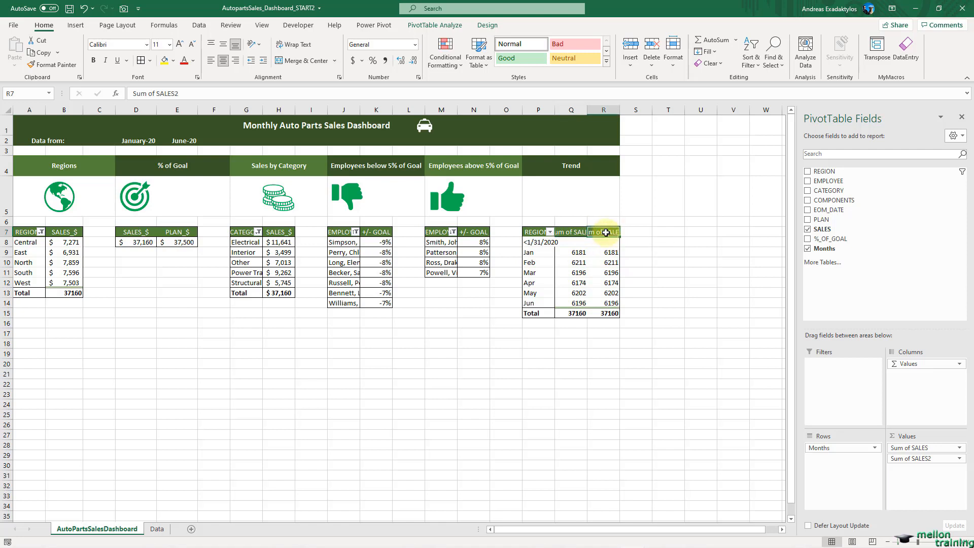
right_click(604, 232)
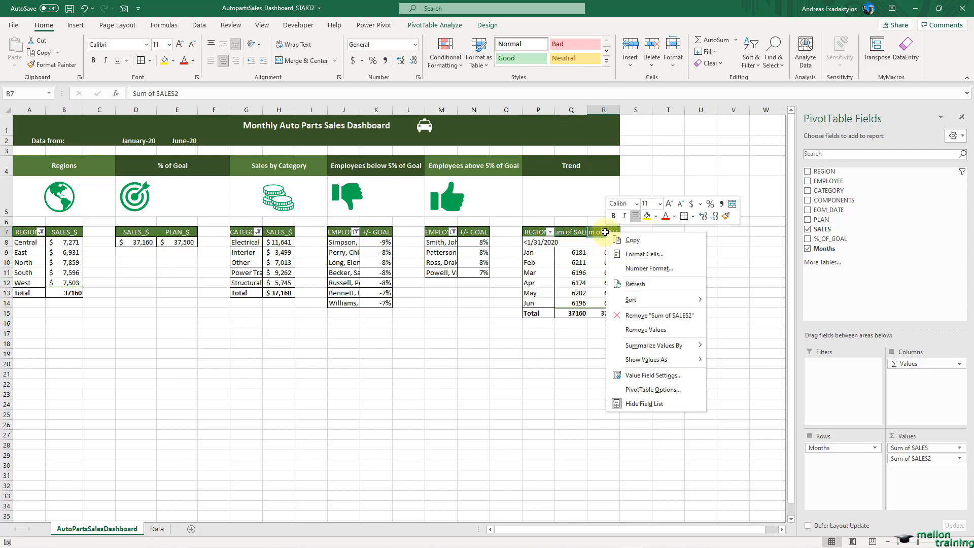
left_click(674, 375)
left_click_drag(664, 299, 410, 198)
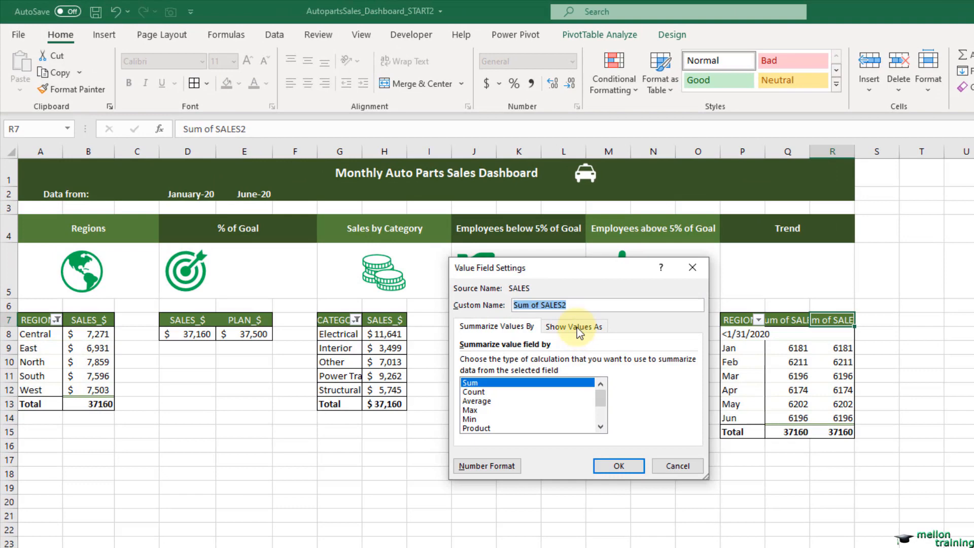
left_click(416, 236)
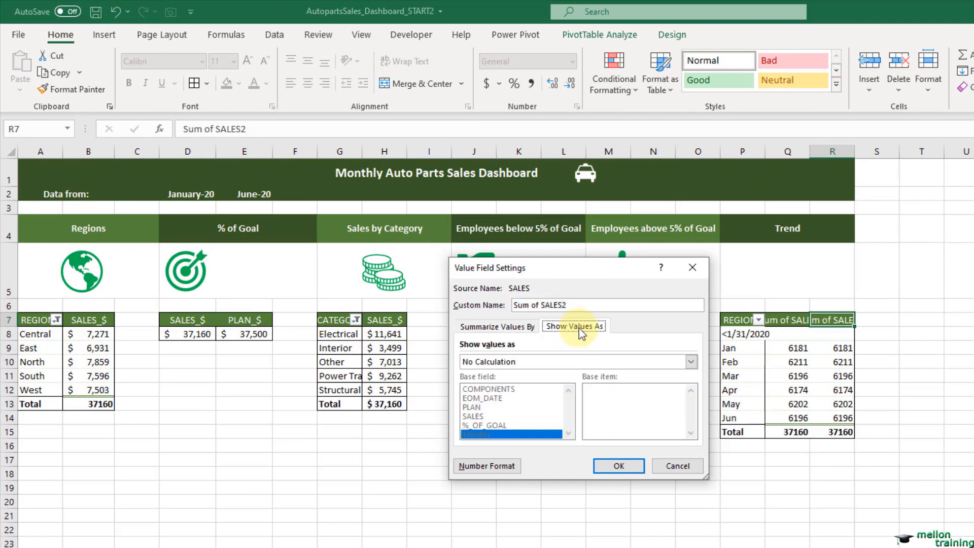
left_click(691, 362)
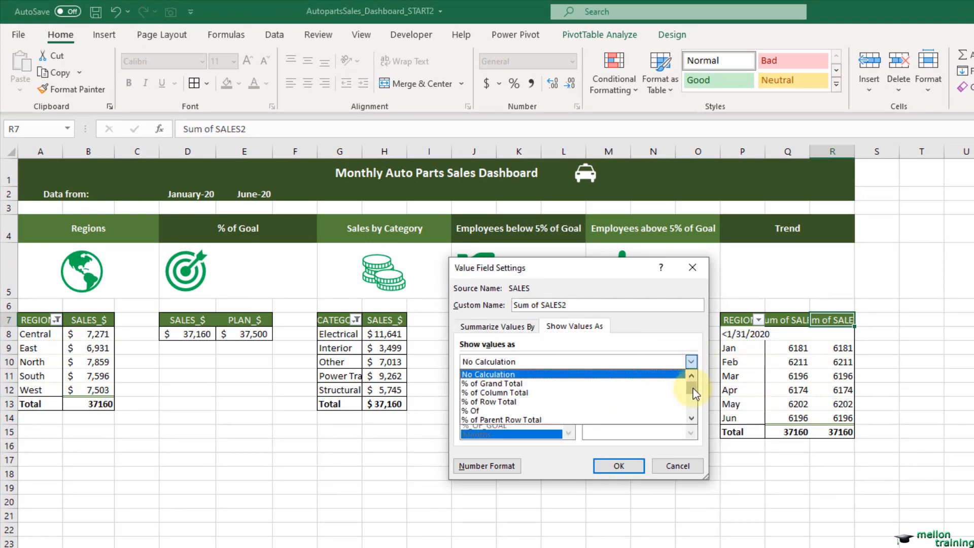
left_click_drag(693, 384, 695, 401)
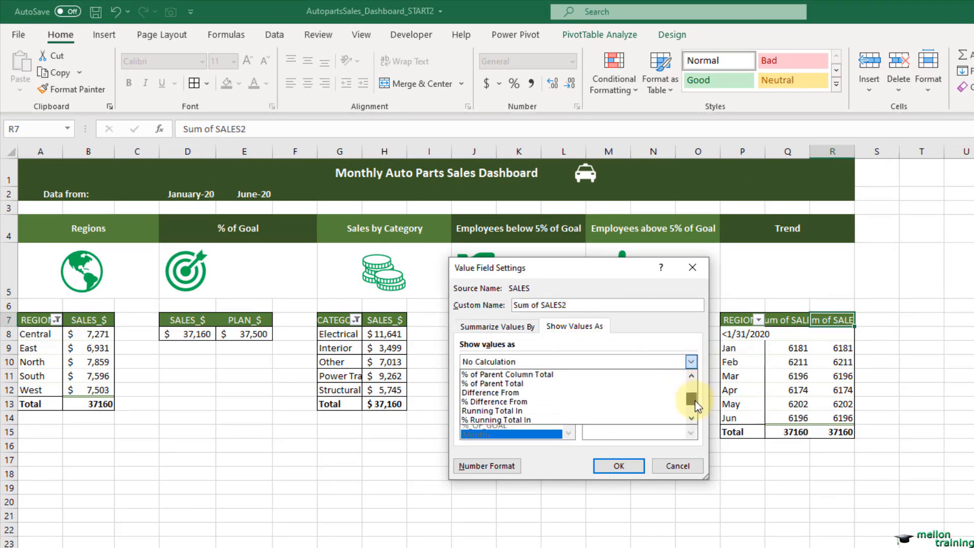
left_click(558, 402)
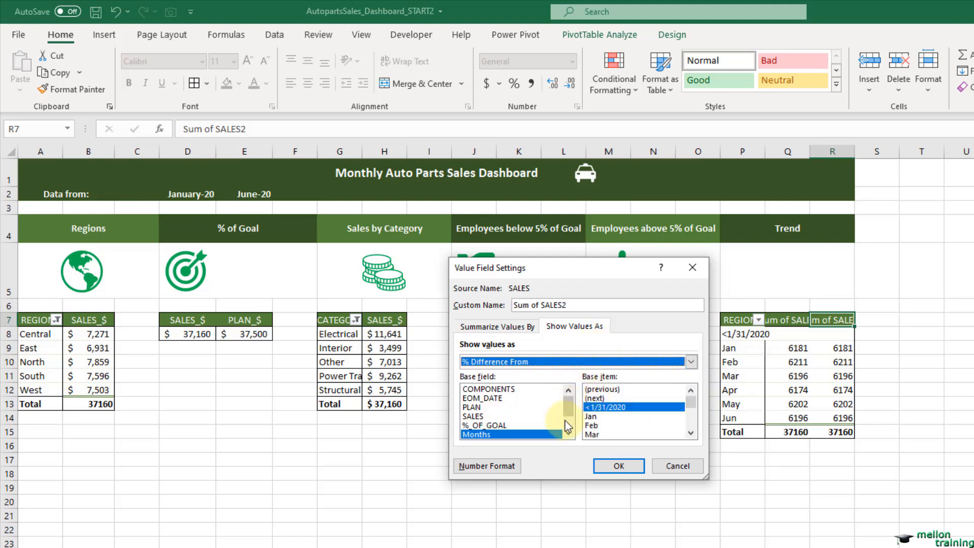
left_click_drag(568, 412, 568, 428)
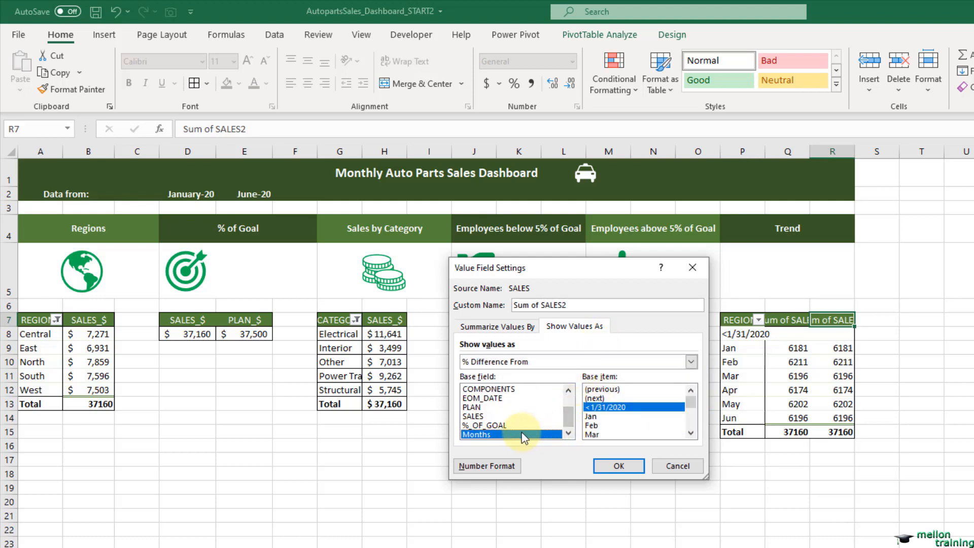
left_click(613, 410)
left_click(620, 391)
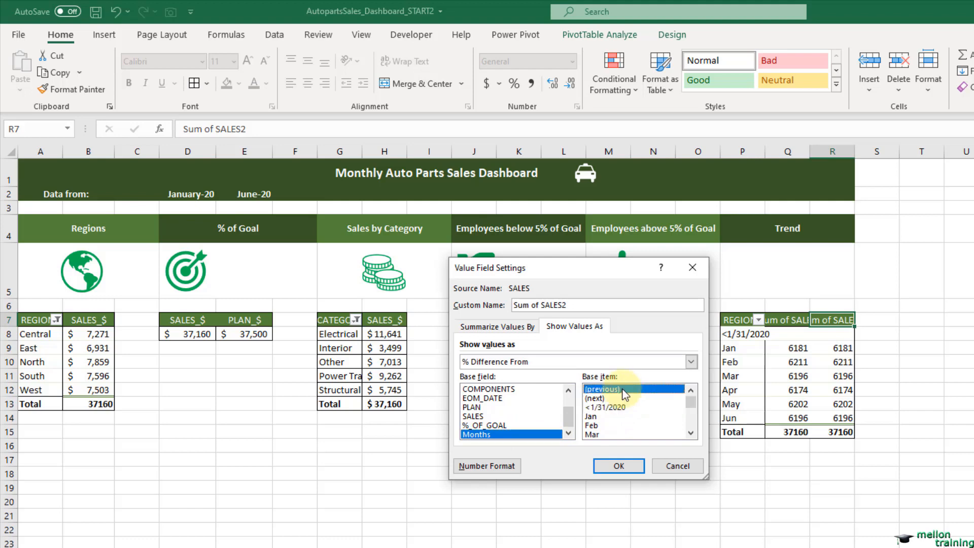
Name the second SALES value field "+/- LAST MN" and apply its value field settings.
left_click_drag(583, 305, 492, 305)
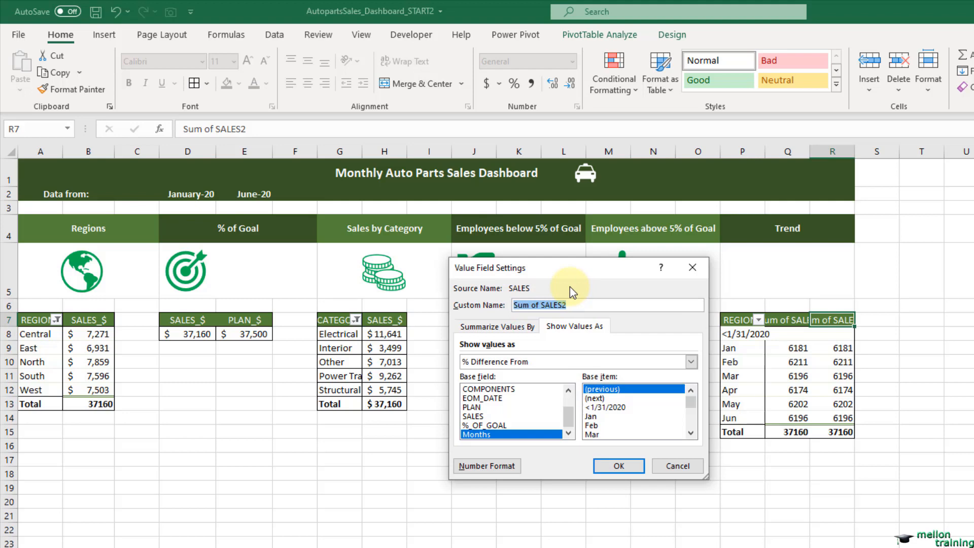
type("+/- LAST MN")
left_click(618, 465)
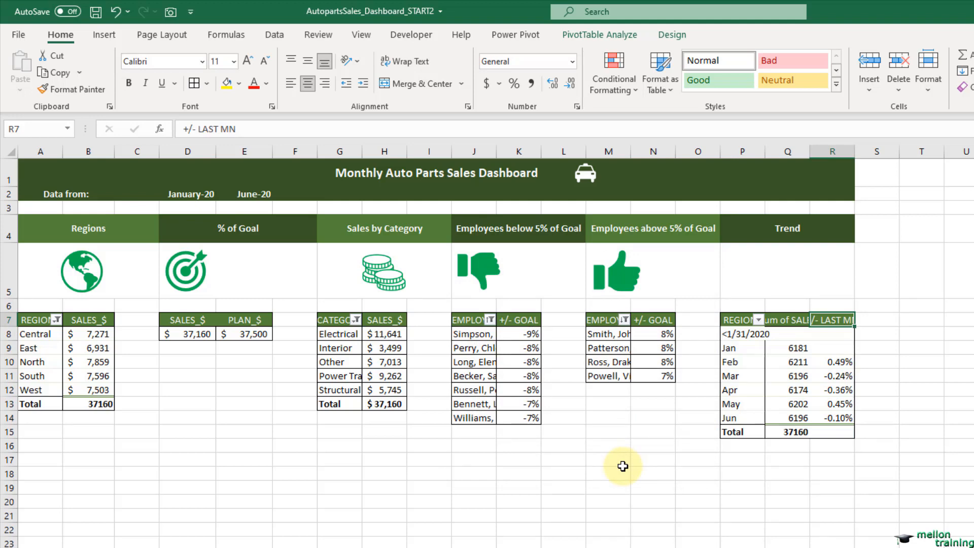
Set the number format of the +/- LAST MN field to Percentage with 1 decimal place.
right_click(838, 317)
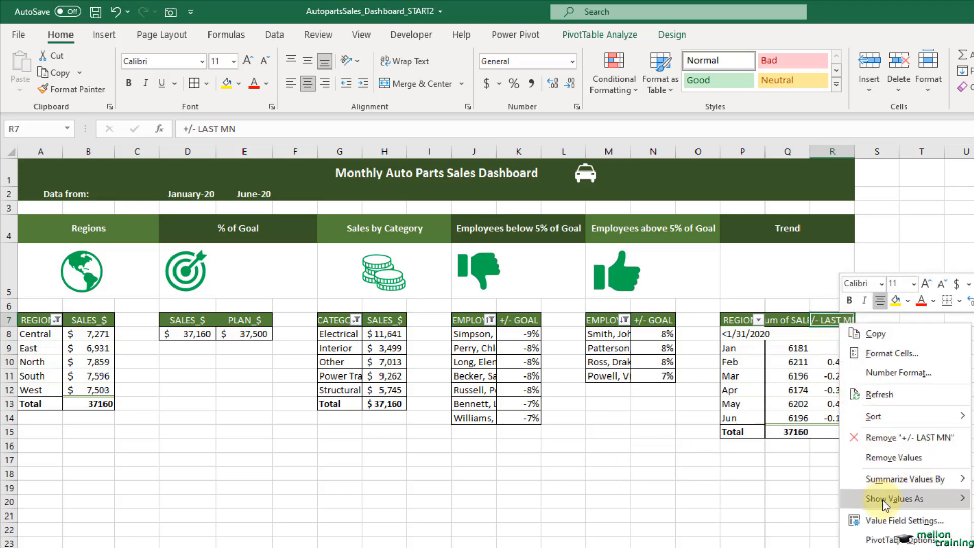
left_click(893, 520)
left_click_drag(824, 456, 541, 276)
left_click(484, 466)
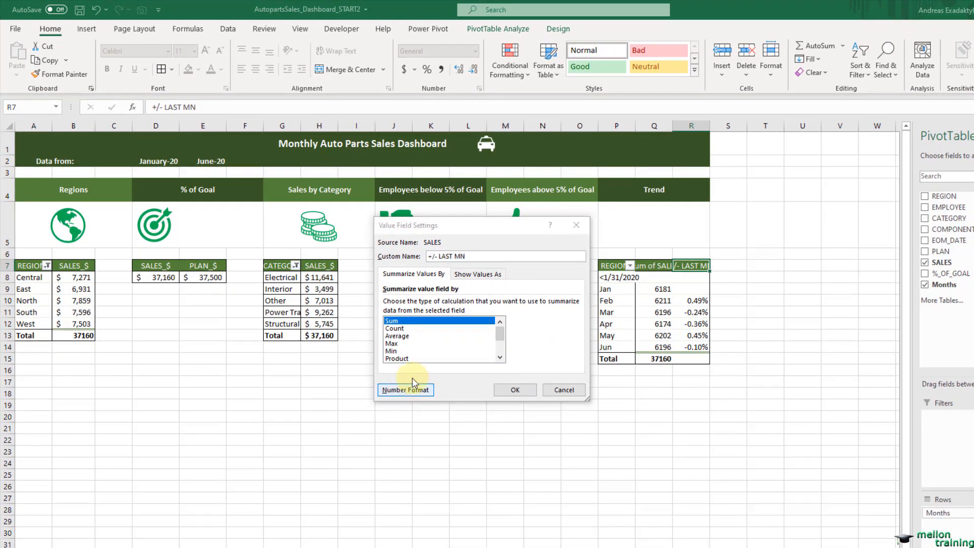
left_click(619, 383)
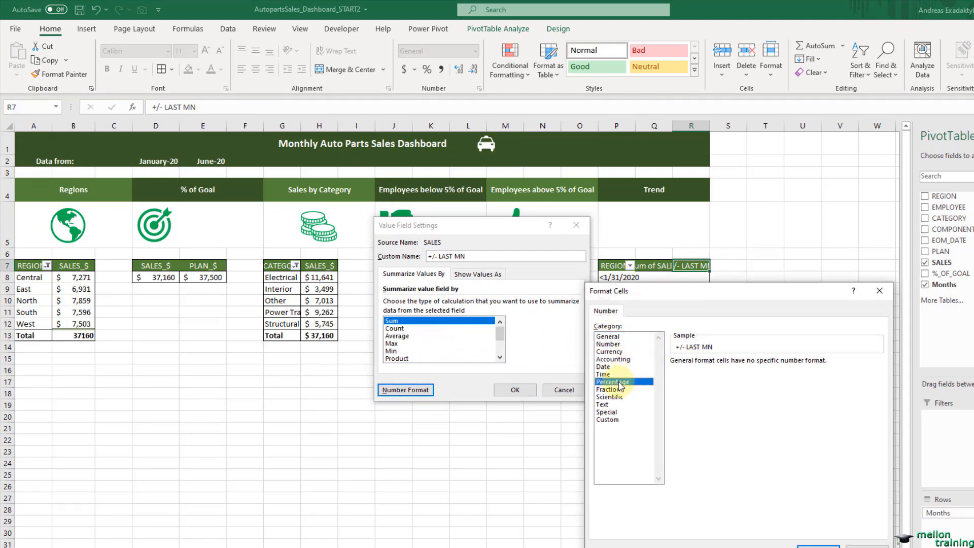
left_click(749, 365)
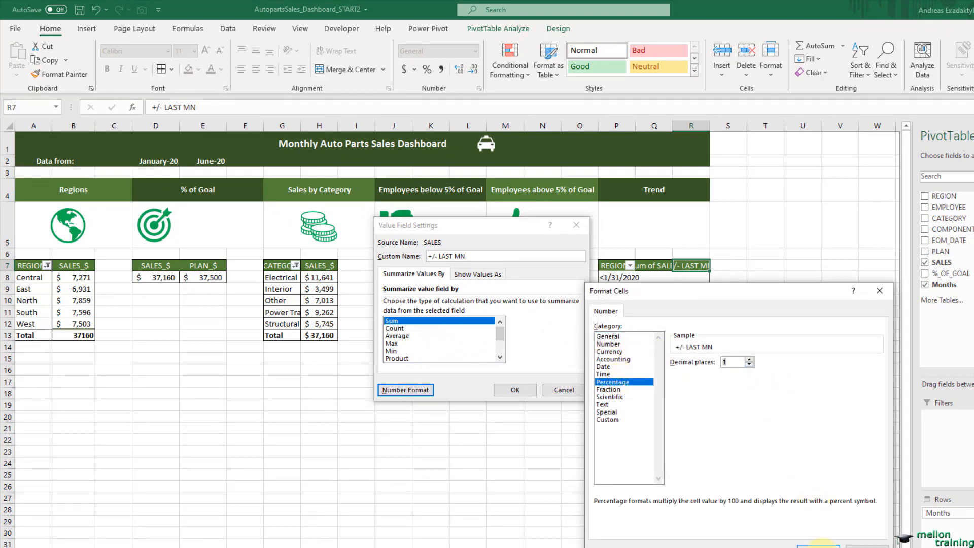
left_click(818, 545)
left_click(515, 389)
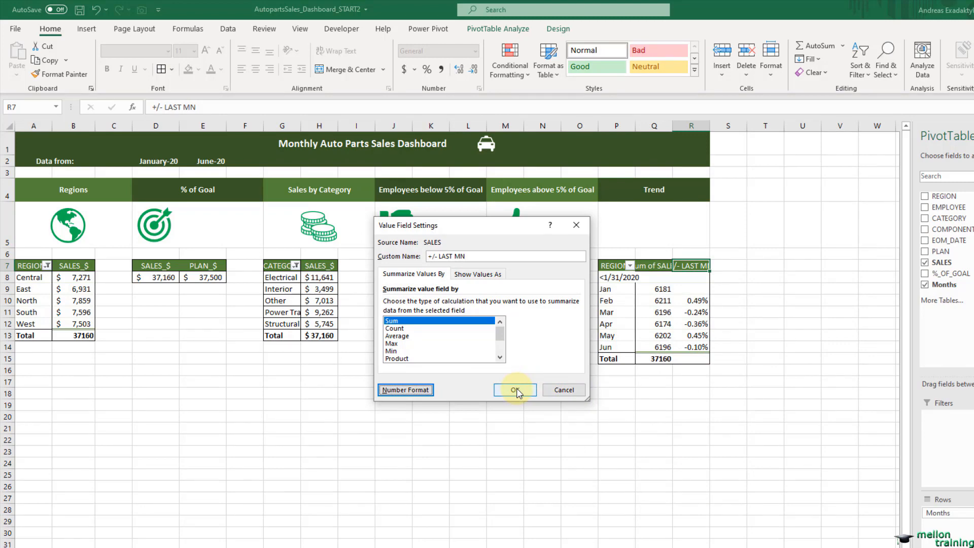
left_click(478, 256)
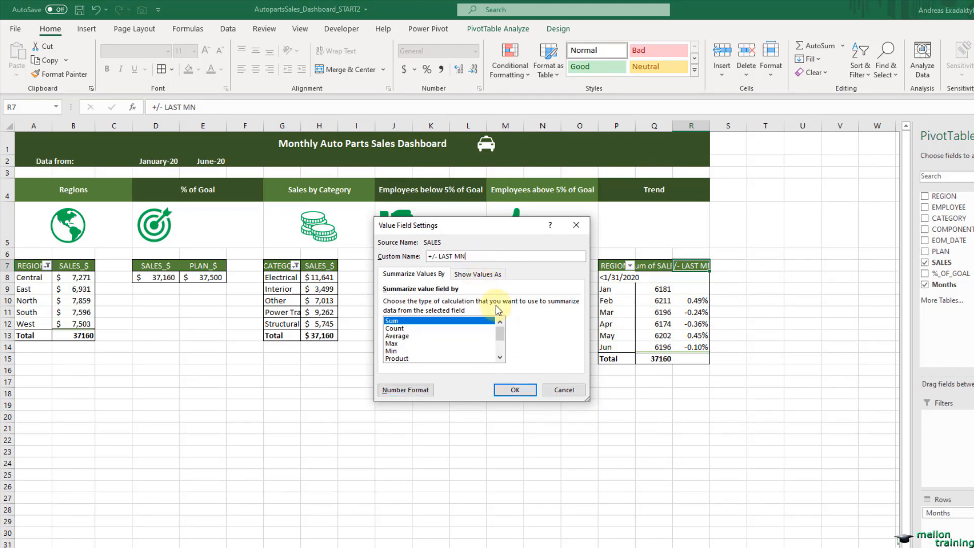
left_click(514, 390)
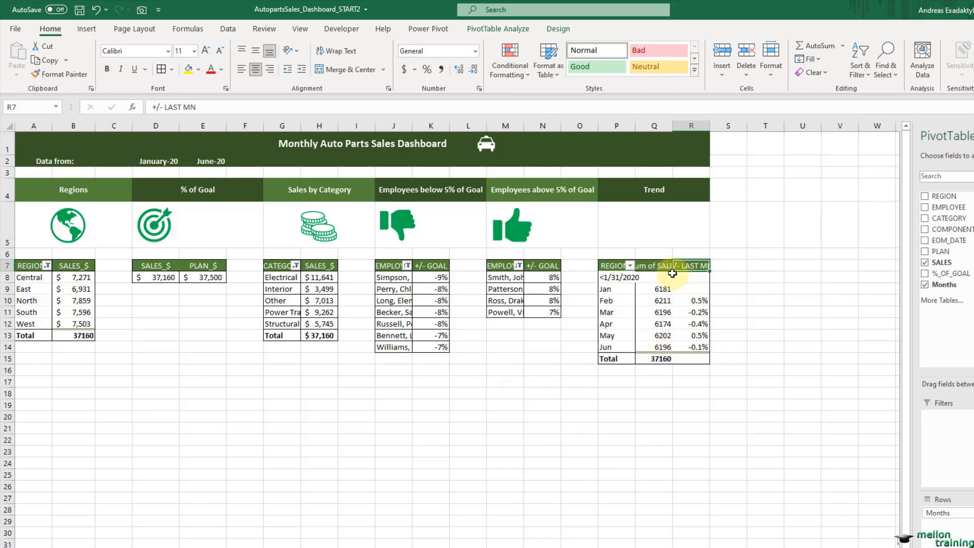
Rename the Trend table's headers in P7 and Q7 as "MONTHS" and "SALES_$".
left_click(611, 266)
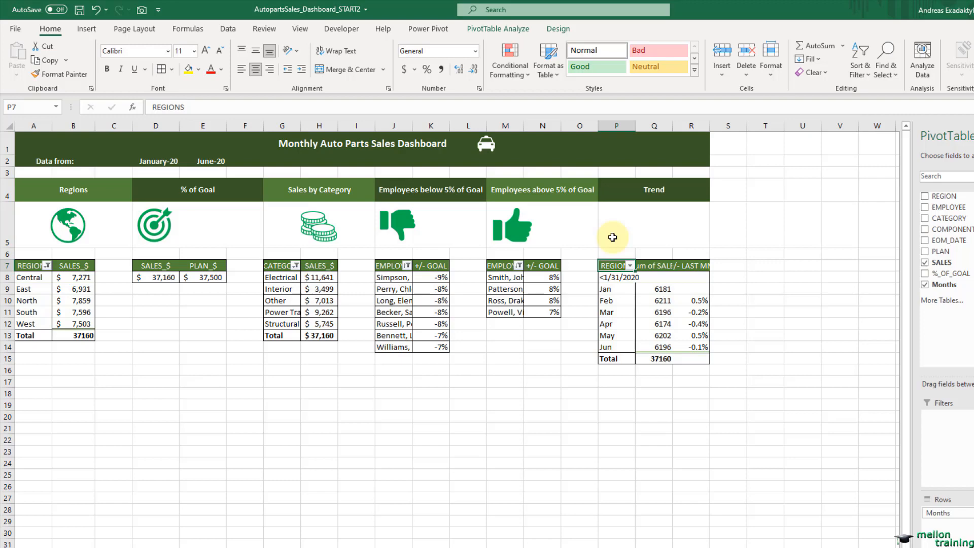
type("MONTHS")
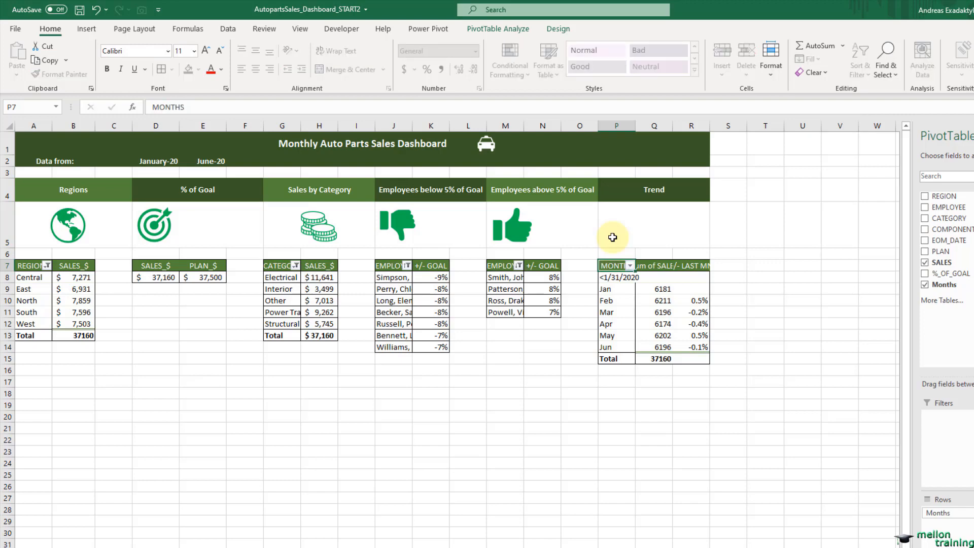
key("Return")
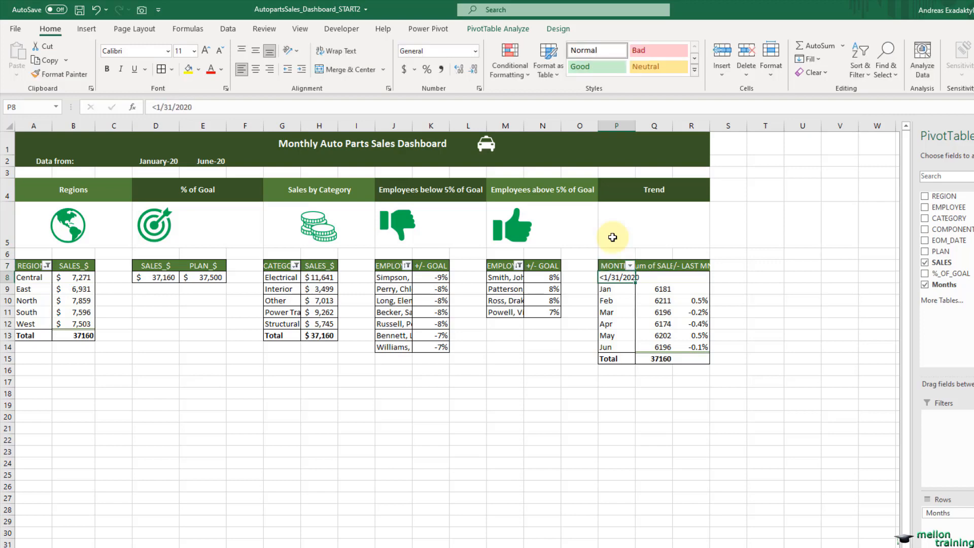
left_click(654, 265)
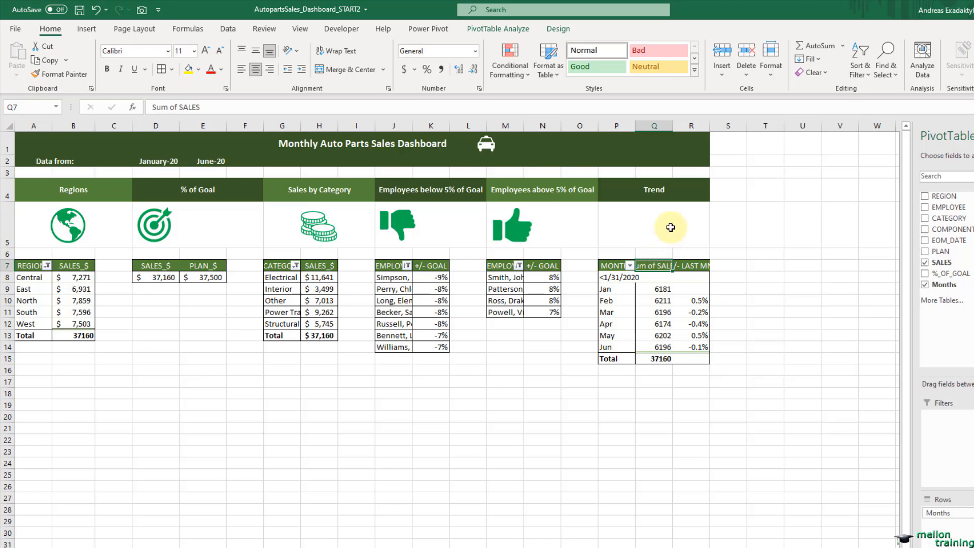
type("SALES_")
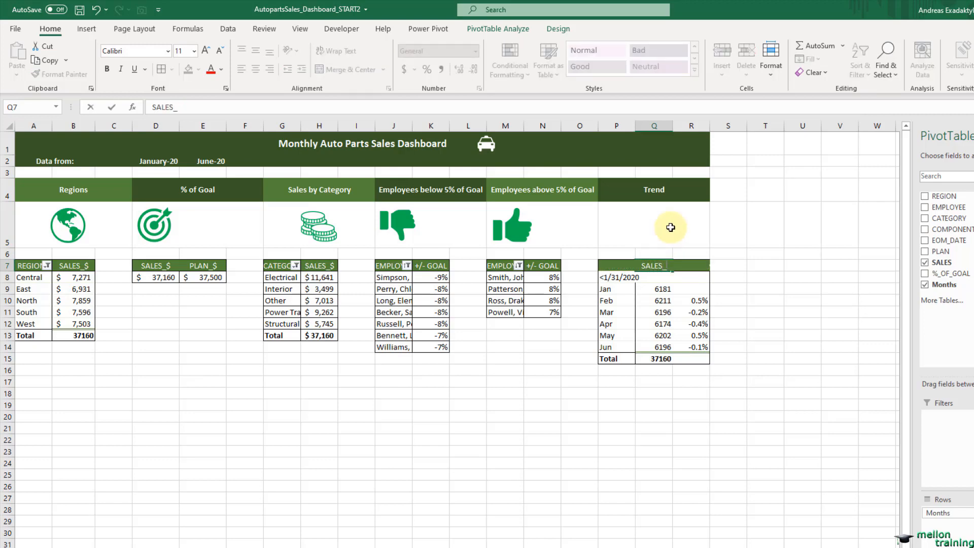
type("$")
key("Return")
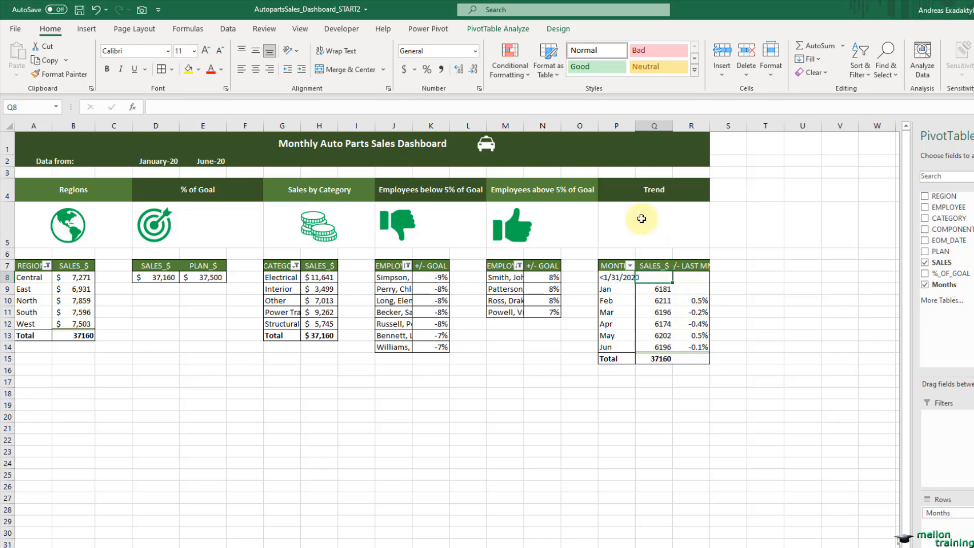
Turn off the Trend pivot table's grand totals for rows and columns.
left_click(559, 29)
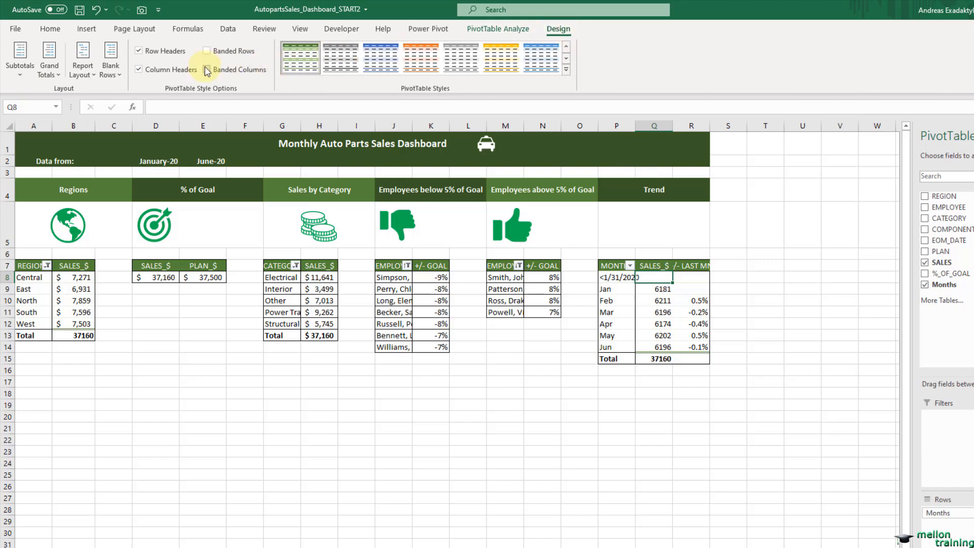
left_click(58, 76)
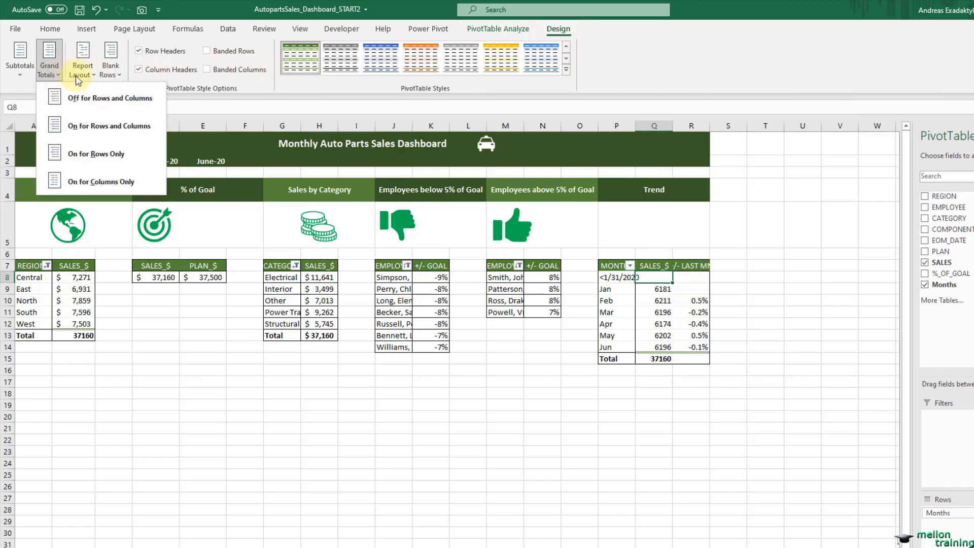
left_click(146, 99)
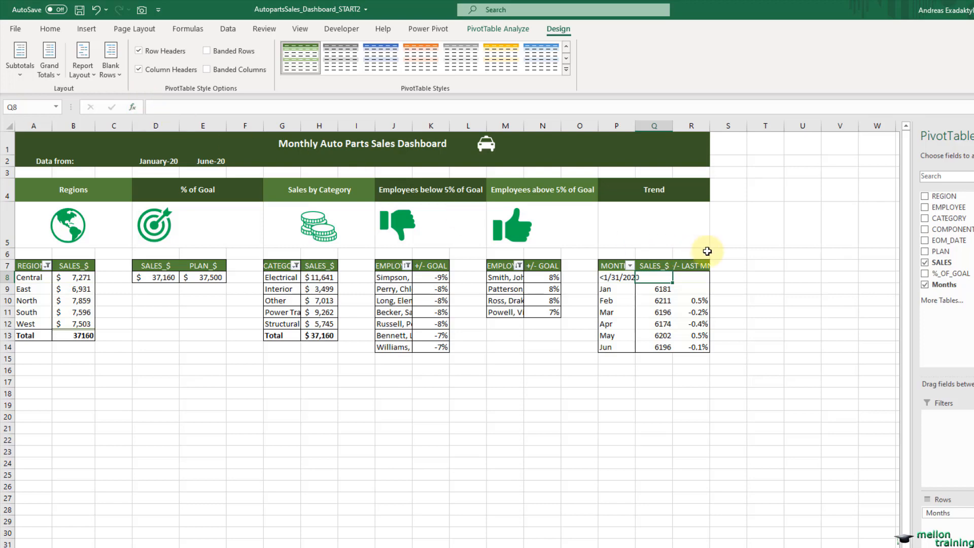
Format the monthly sales in Q9:Q14 as dollar accounting values with no decimals.
left_click_drag(660, 289, 659, 347)
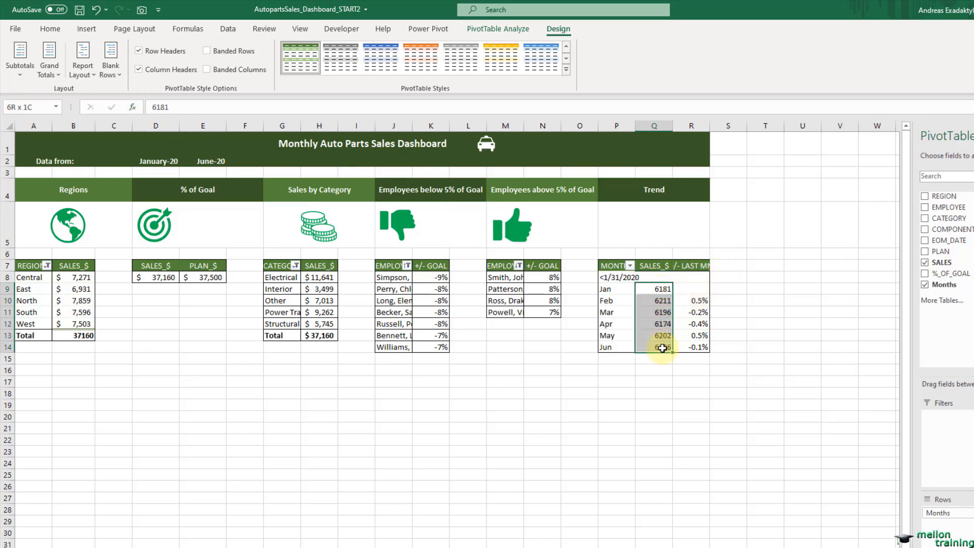
left_click(50, 28)
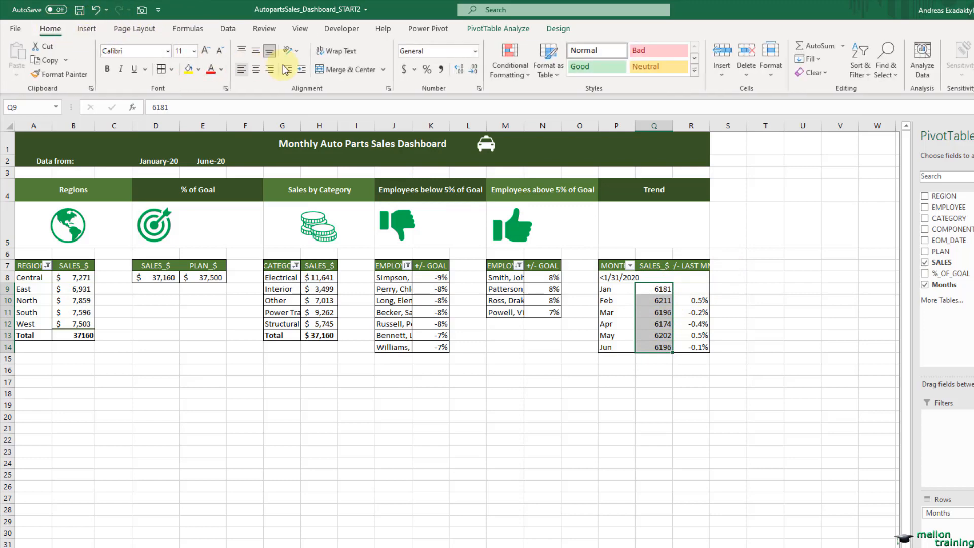
left_click(406, 70)
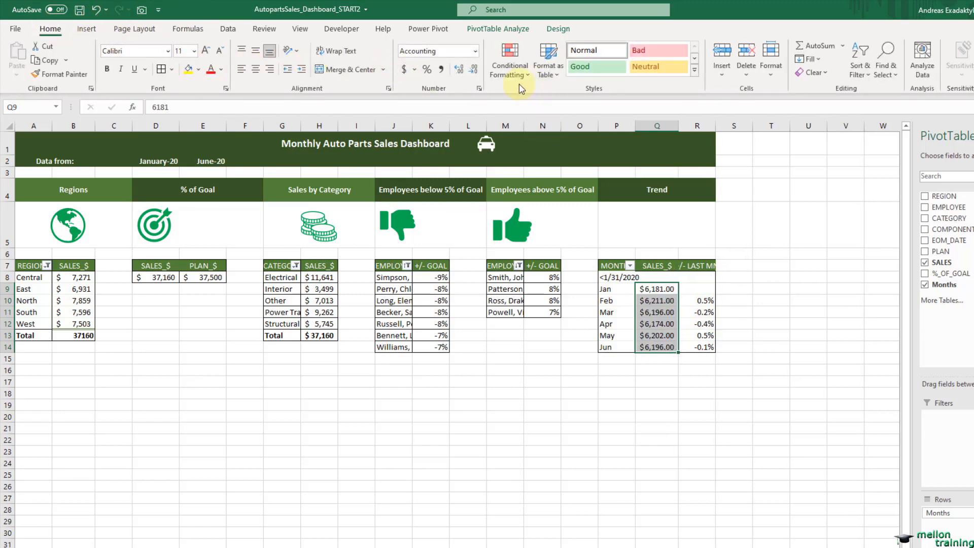
left_click(474, 70)
left_click(473, 70)
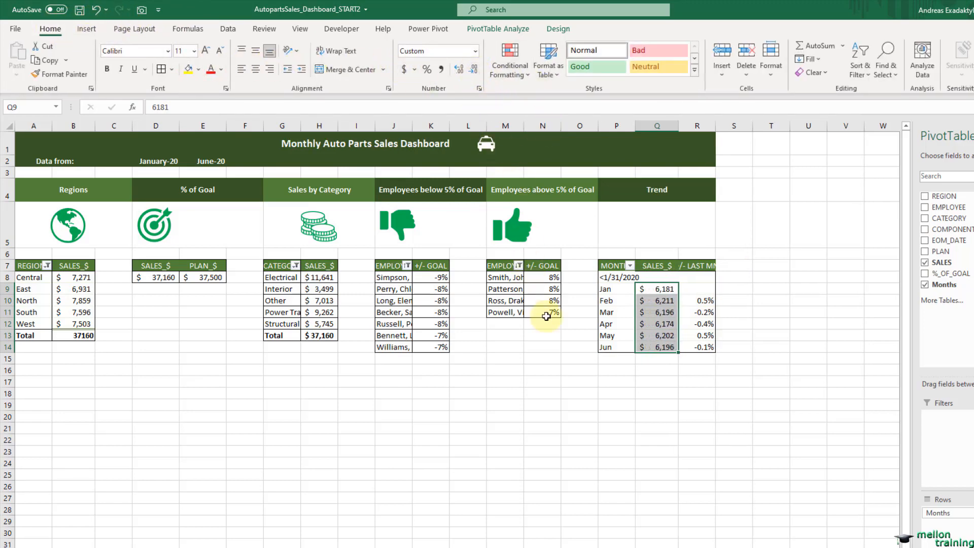
left_click(553, 371)
Apply all borders to the Trend pivot table in P7:R14.
left_click_drag(604, 264, 695, 347)
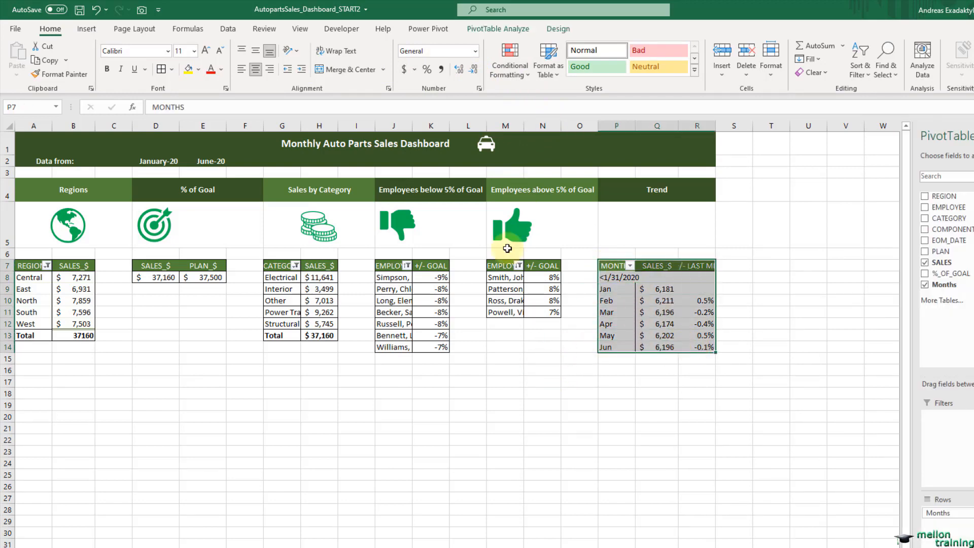
left_click(162, 69)
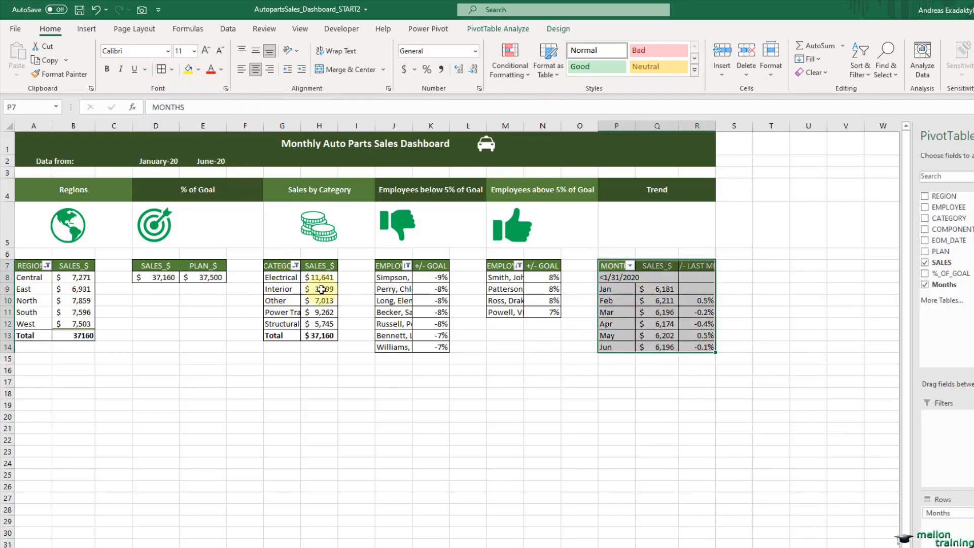
left_click(547, 349)
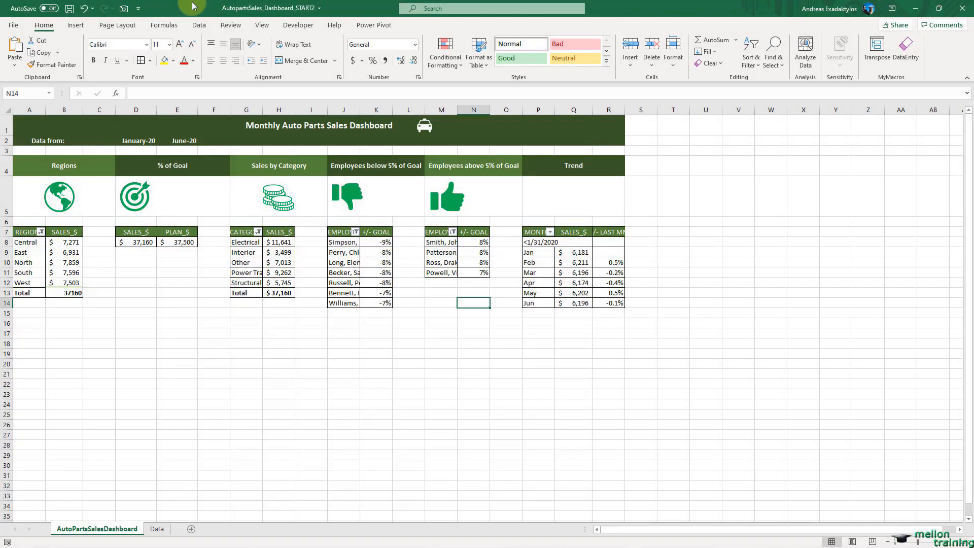
Insert a Win/Loss sparkline in the merged cell P5 under Trend, using the monthly percentage changes in R10:R14 as its data.
left_click(563, 199)
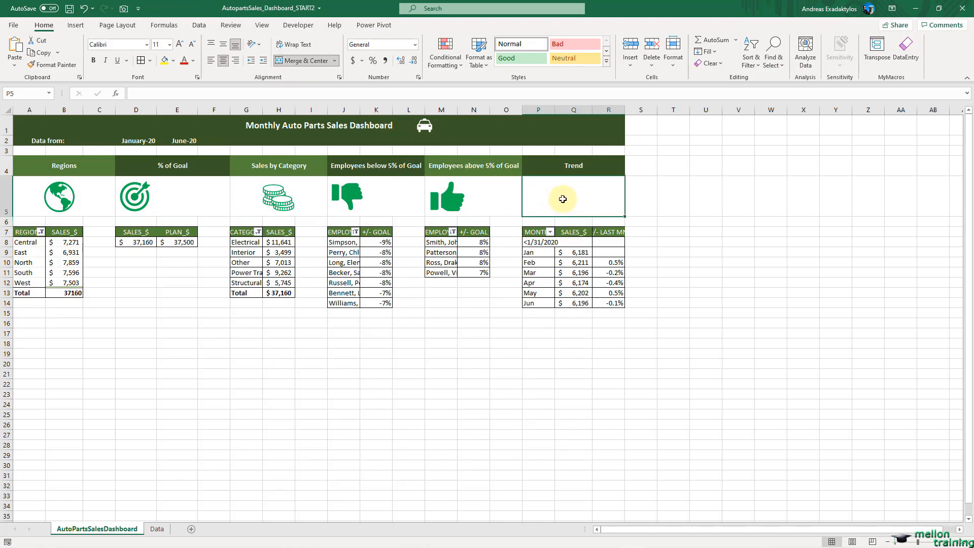
left_click(76, 26)
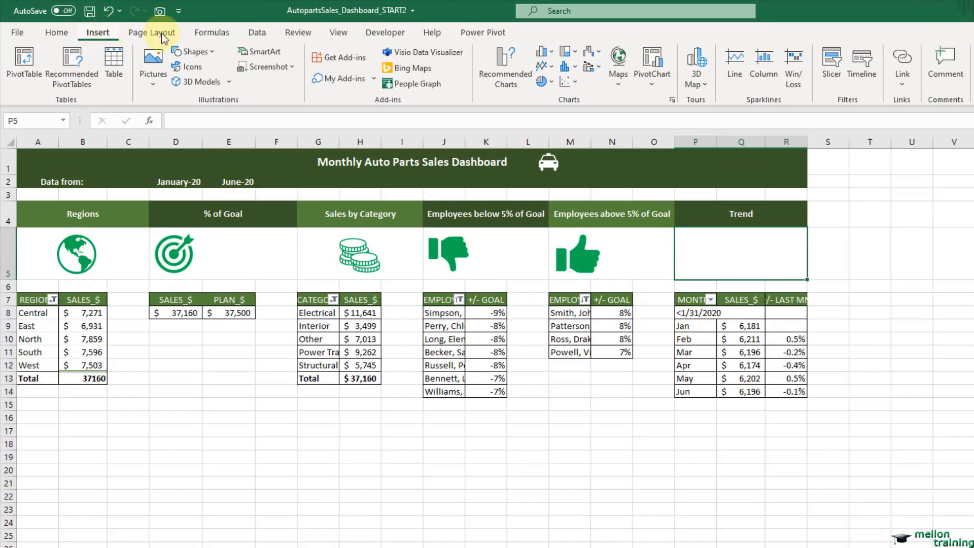
left_click(803, 74)
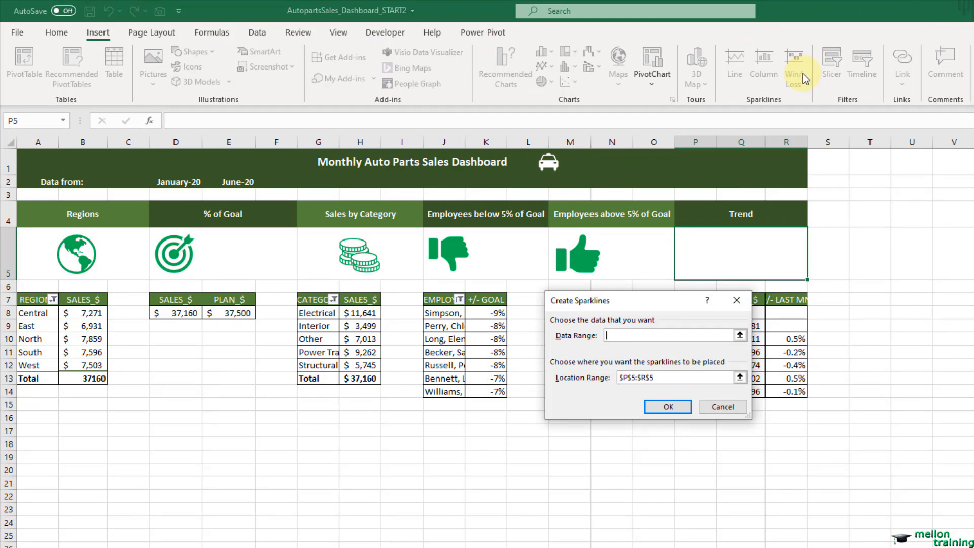
left_click(740, 335)
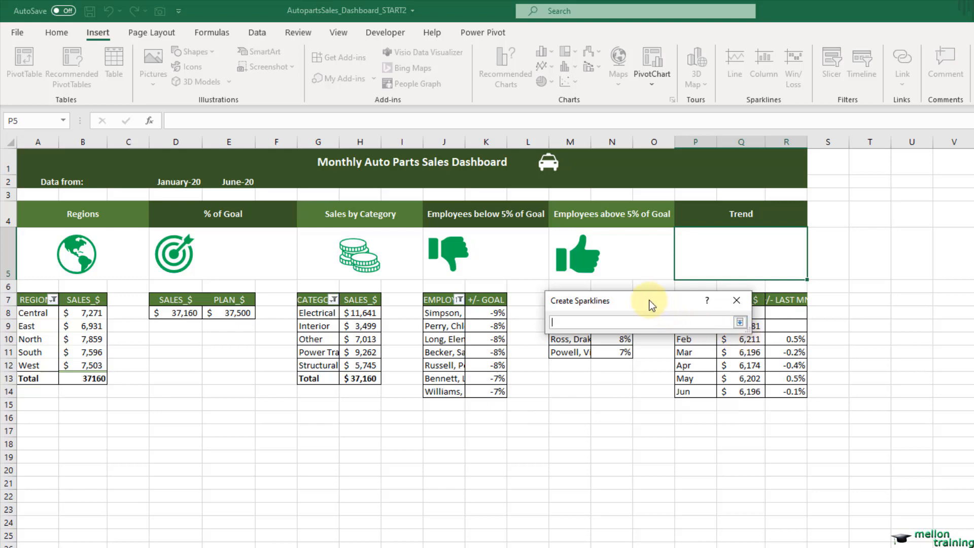
left_click_drag(652, 304, 602, 266)
left_click(794, 338)
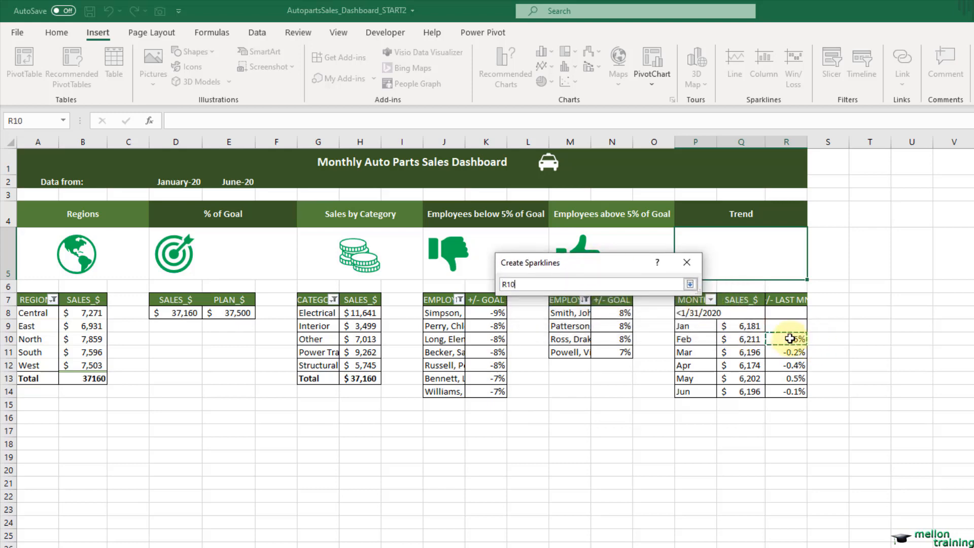
left_click_drag(790, 338, 790, 391)
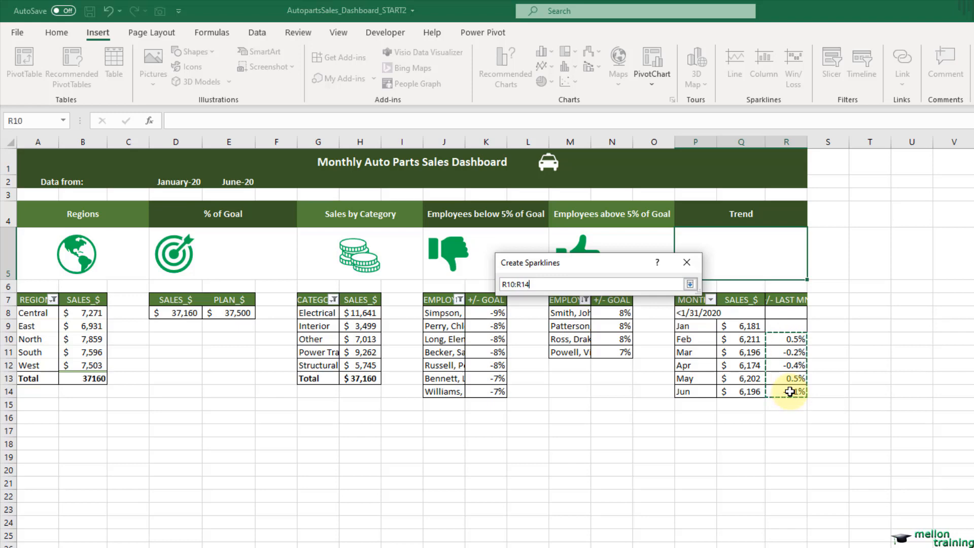
left_click(693, 286)
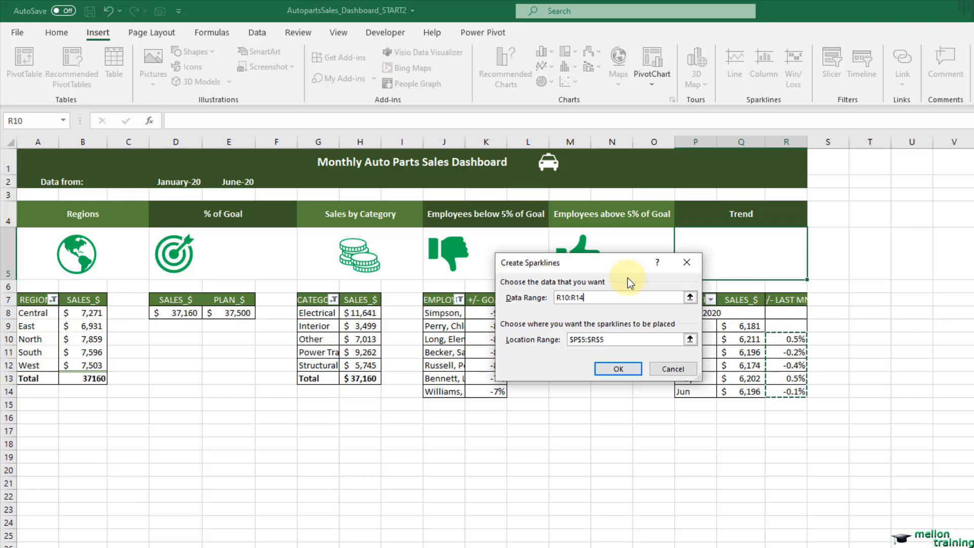
left_click(690, 339)
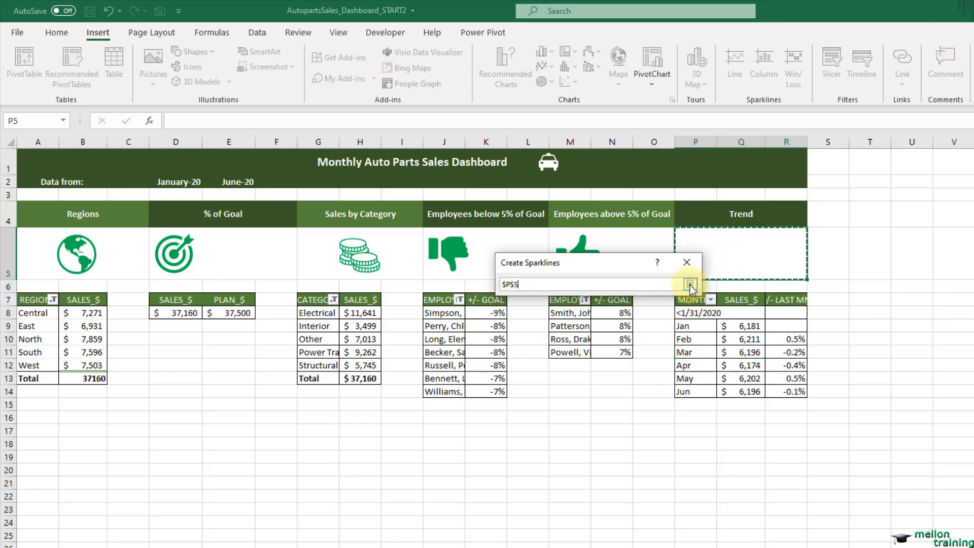
left_click(690, 284)
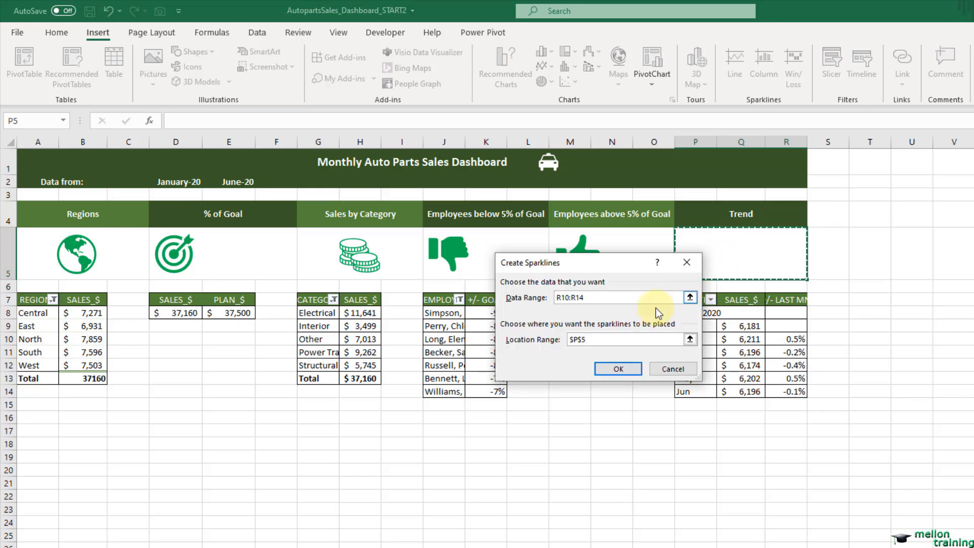
left_click(622, 370)
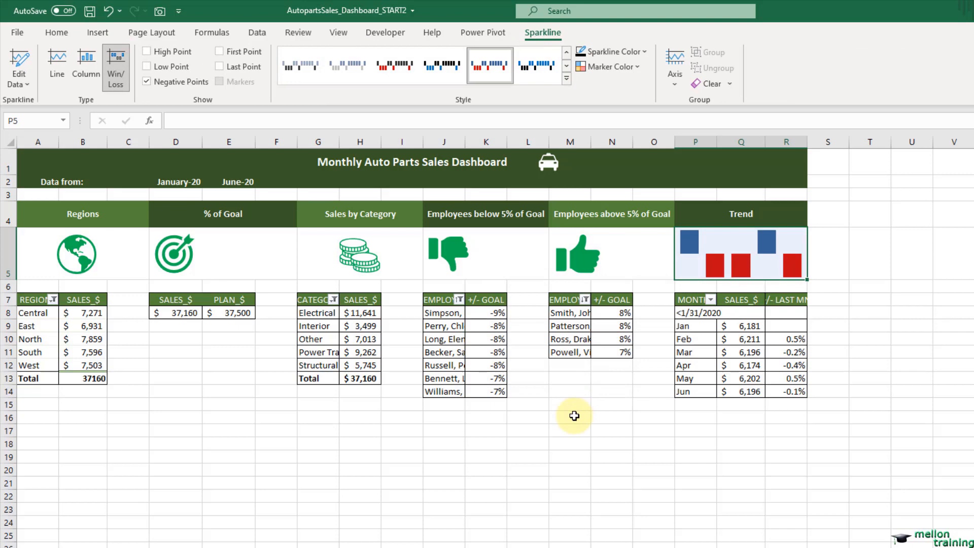
left_click(567, 392)
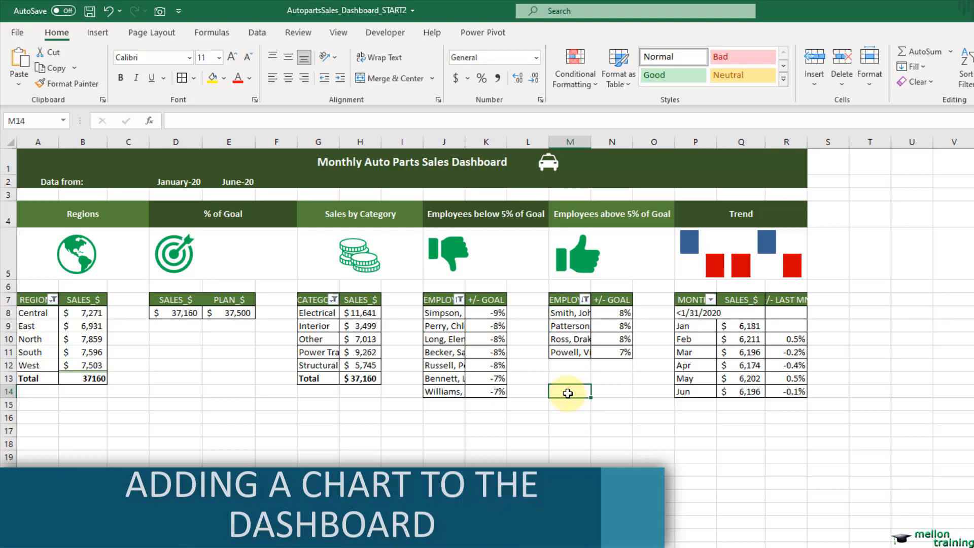
Insert a standard Pie PivotChart based on the Sales by Category pivot table's categories and sales in G8:H12.
left_click(318, 313)
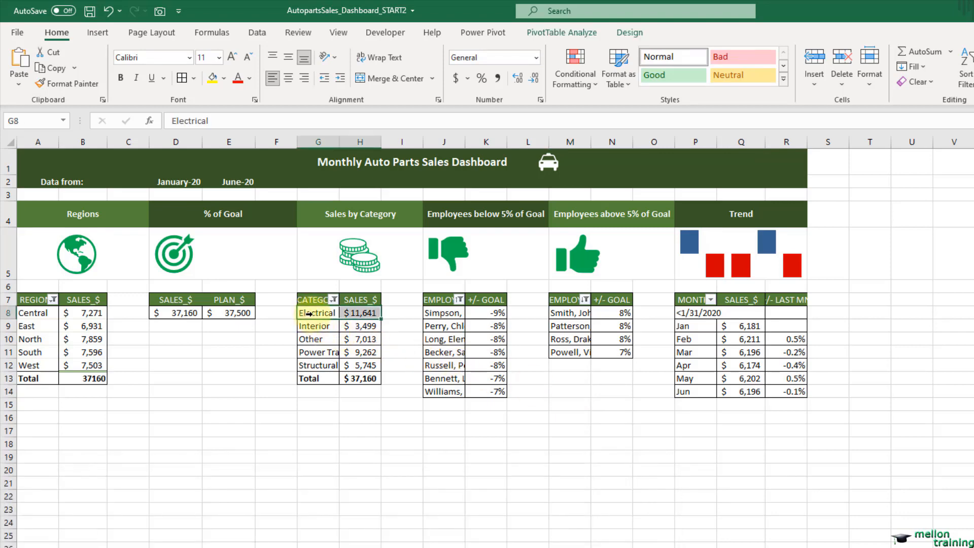
left_click_drag(320, 314, 371, 368)
left_click(572, 33)
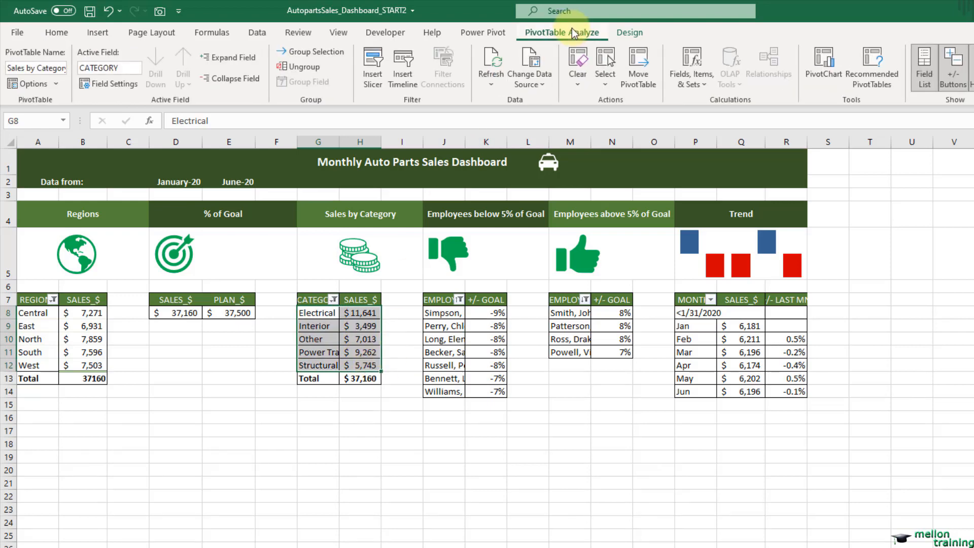
left_click(823, 74)
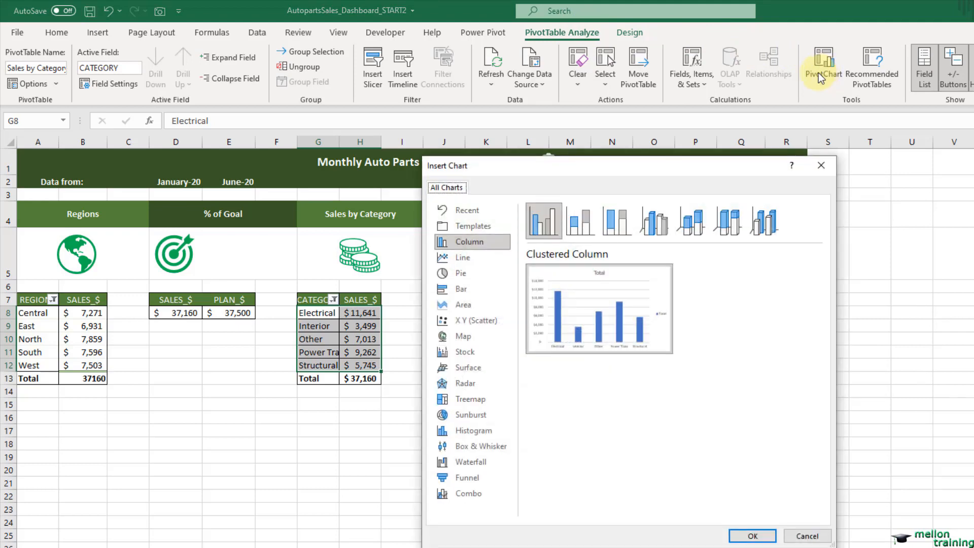
left_click(463, 274)
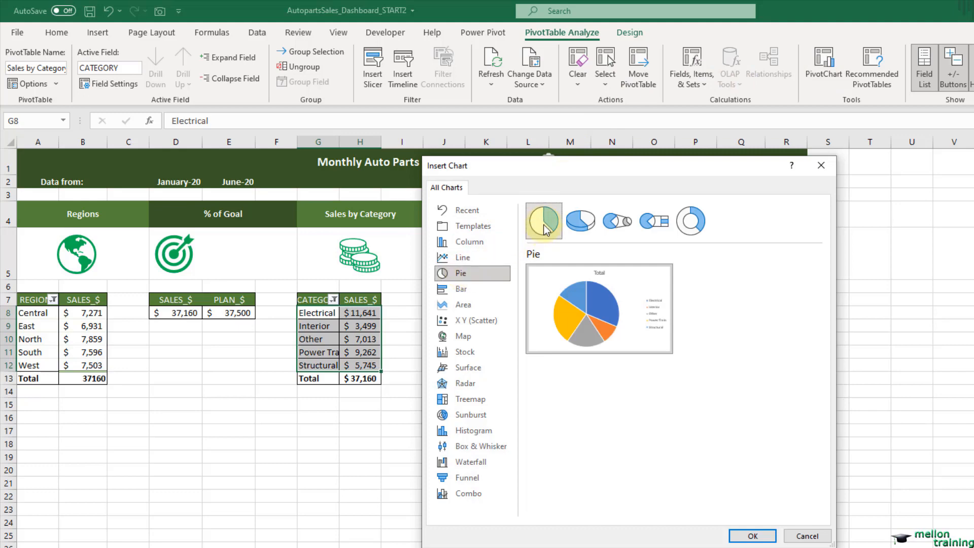
left_click(753, 535)
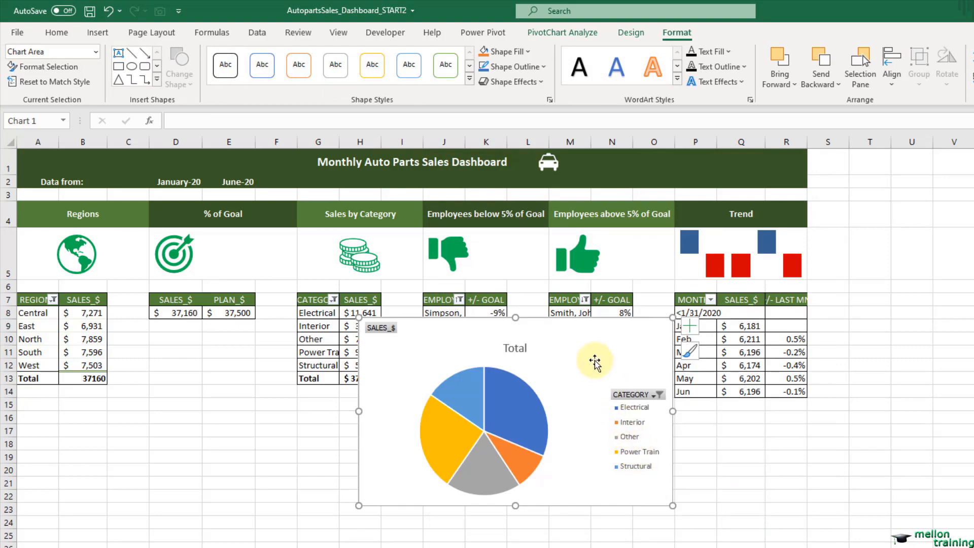
Move the pie chart directly below the Regions table, starting around row 14 in column A, and hide all its field buttons.
left_click_drag(586, 350, 242, 422)
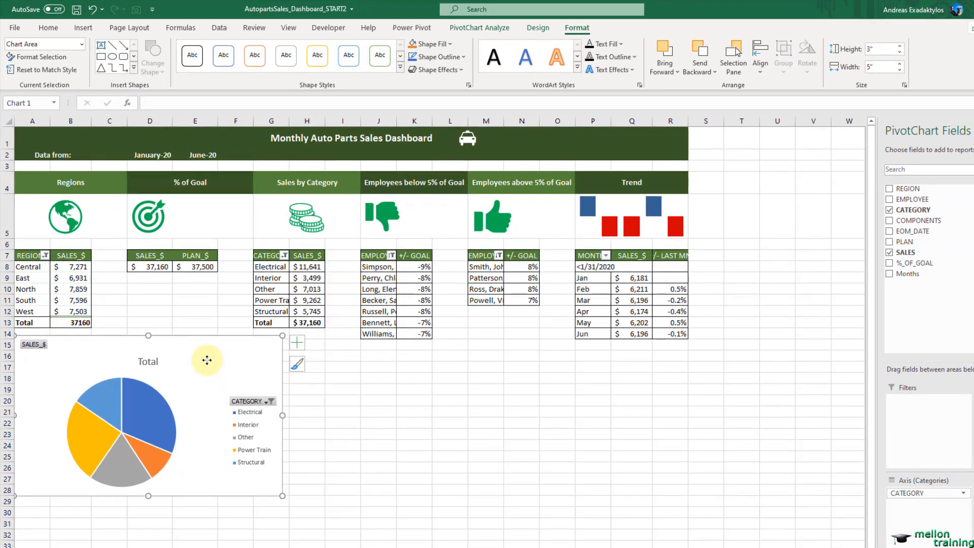
right_click(262, 401)
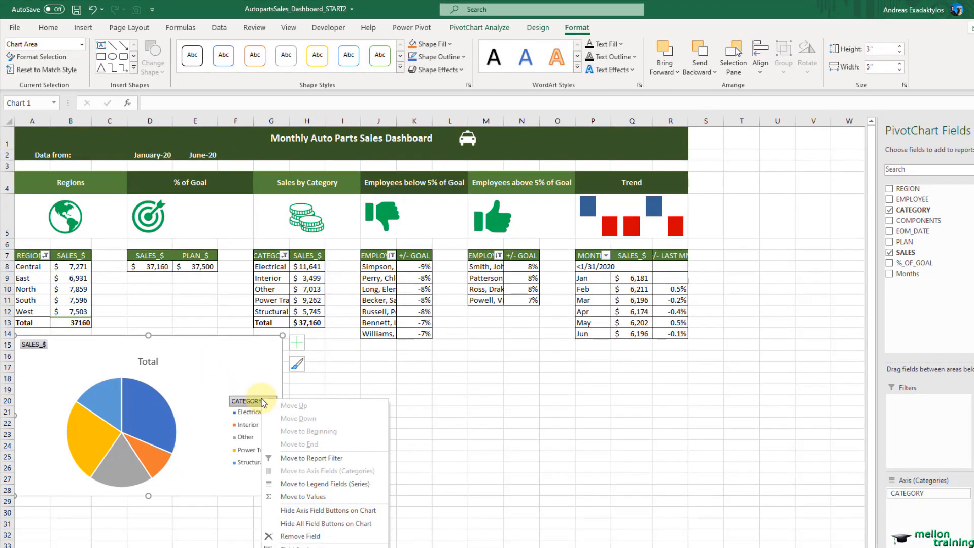
left_click(355, 523)
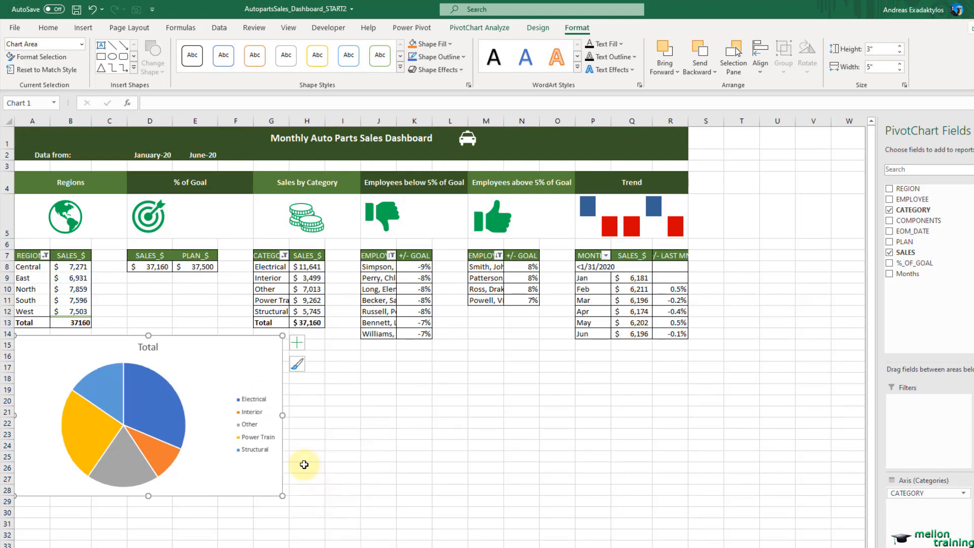
Apply the quick layout showing category names and percentages on the pie slices, and recolor them with the dark-to-light green monochromatic palette.
left_click(537, 28)
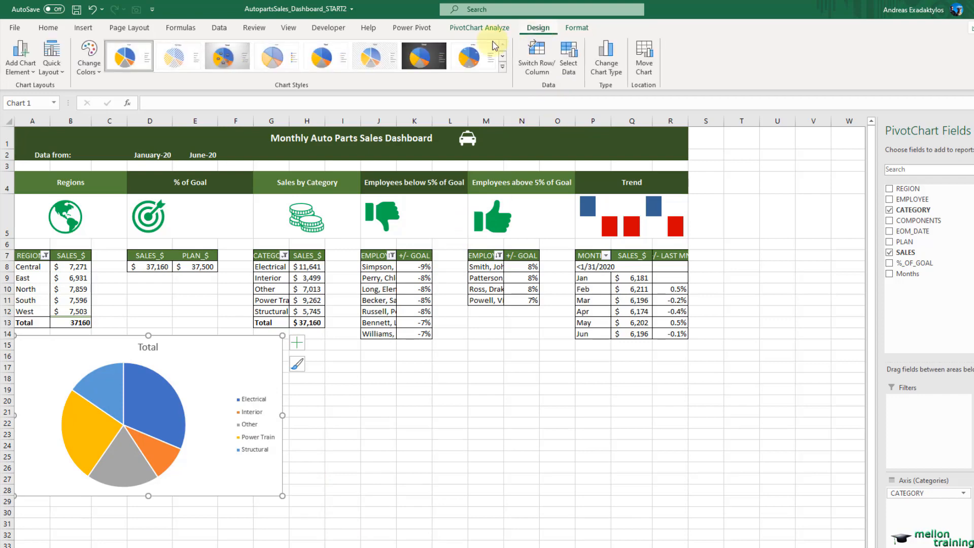
left_click(61, 75)
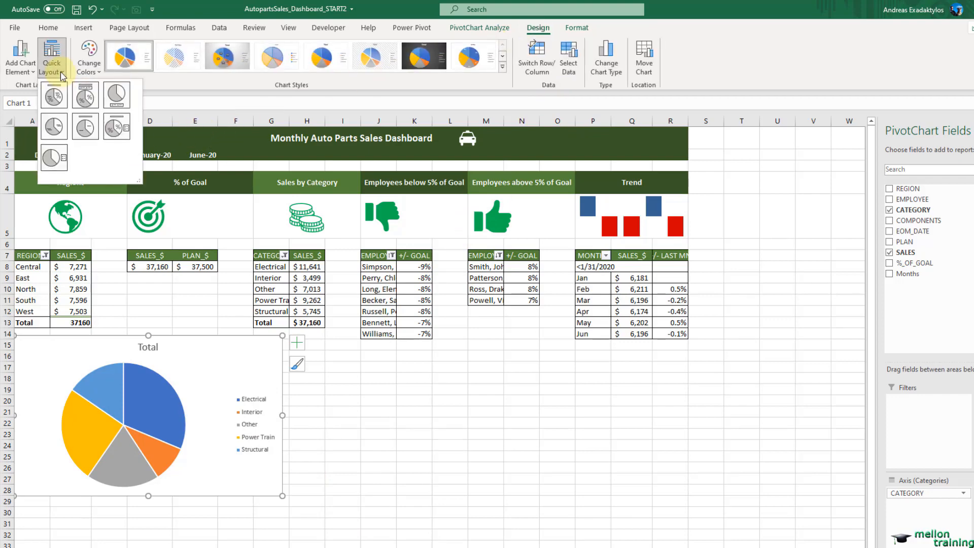
left_click(53, 97)
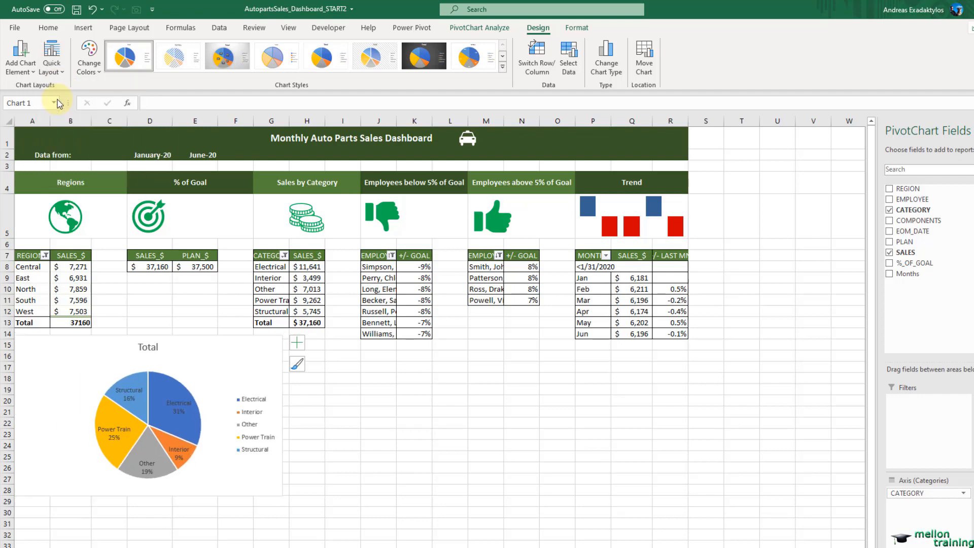
left_click(98, 75)
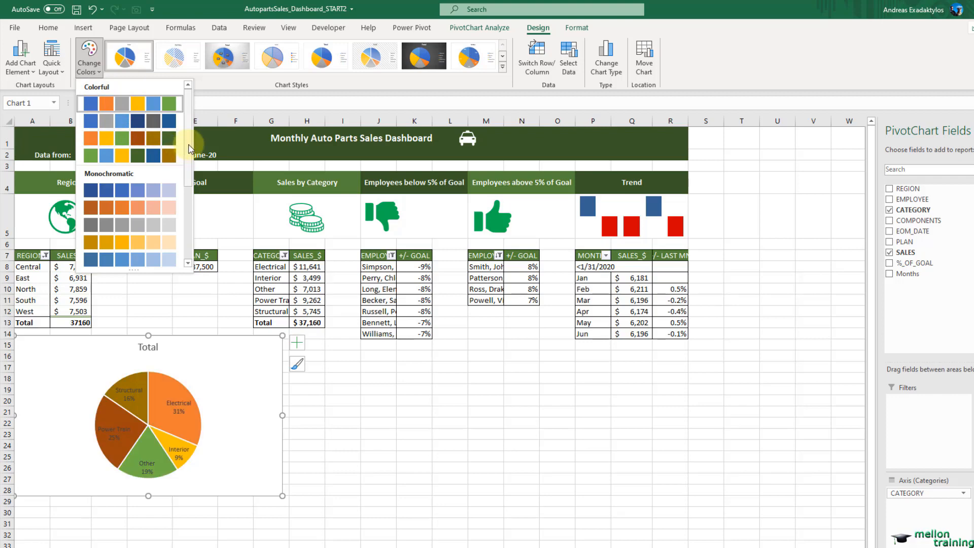
scroll(191, 177, "down", 2)
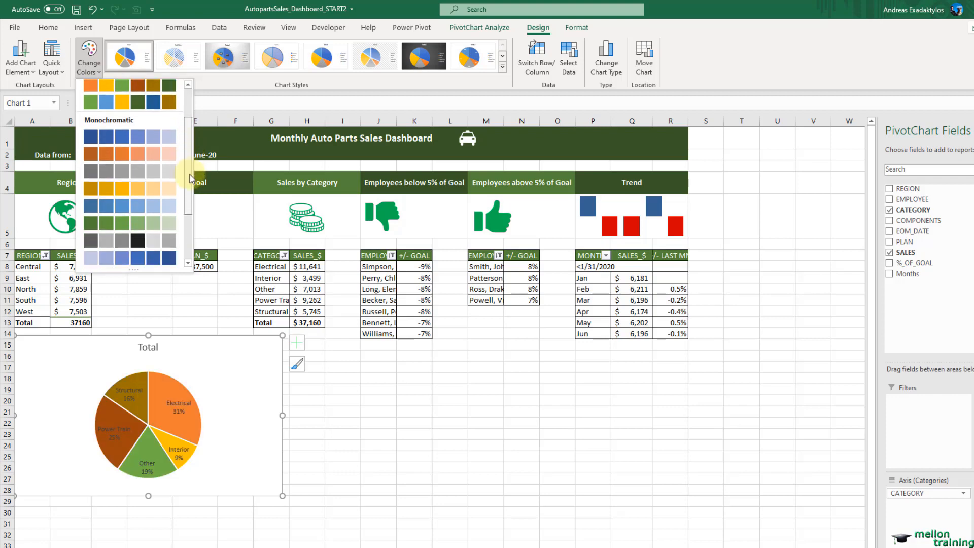
left_click(159, 217)
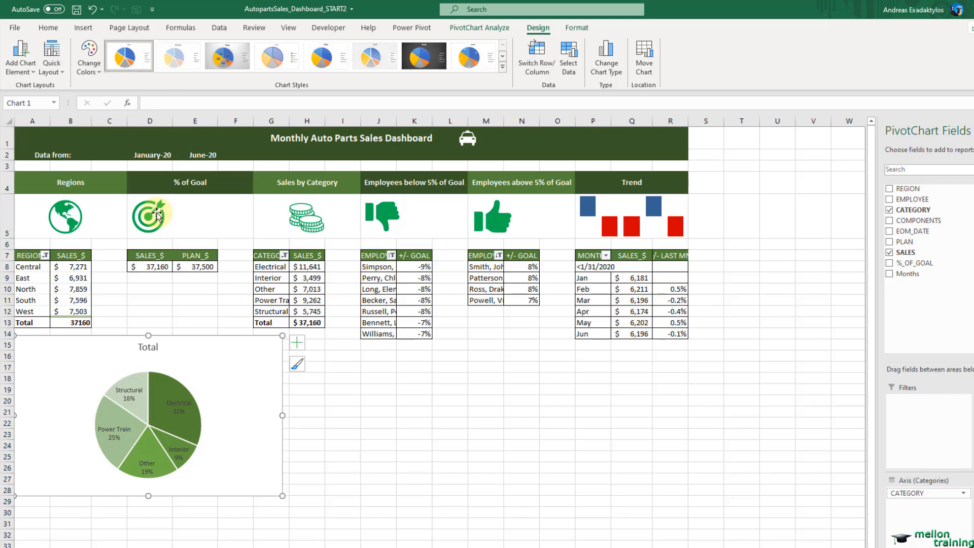
Change the pie chart's title to "% of Sales by Category".
left_click(148, 347)
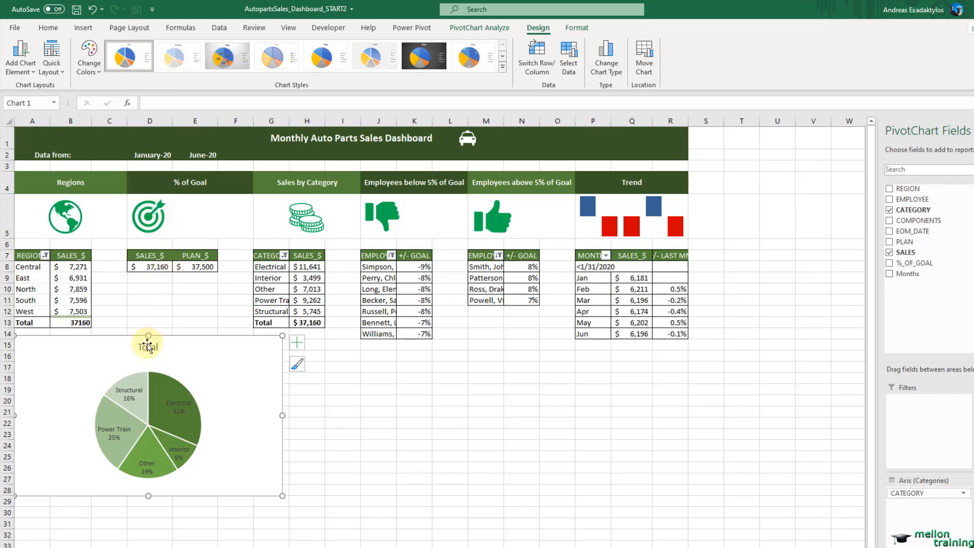
left_click(148, 347)
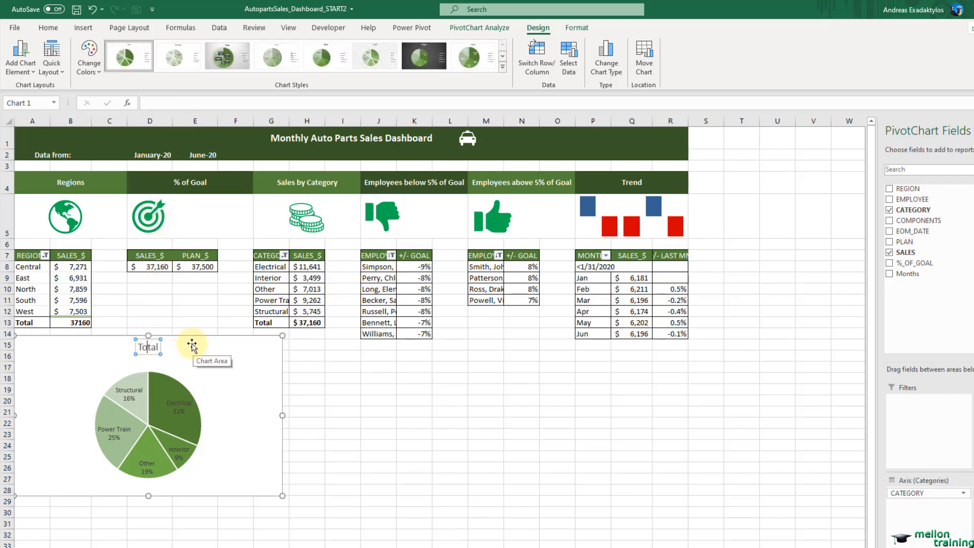
key("ctrl+a")
type("% of Sales by")
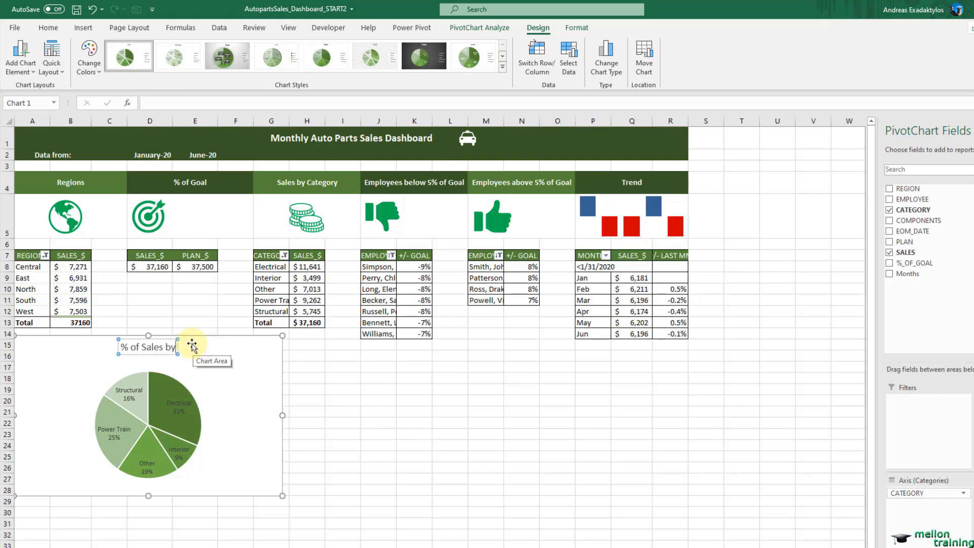
type(" Category")
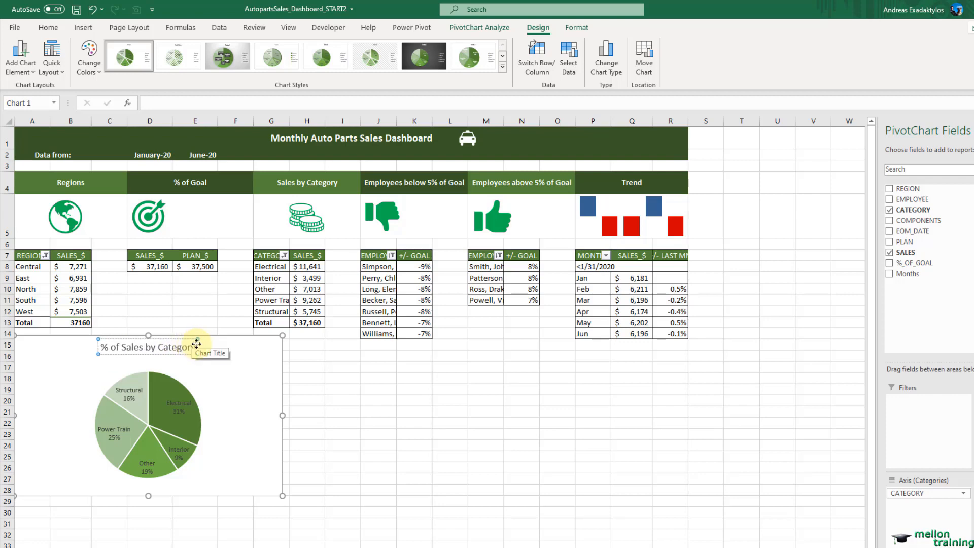
left_click(230, 381)
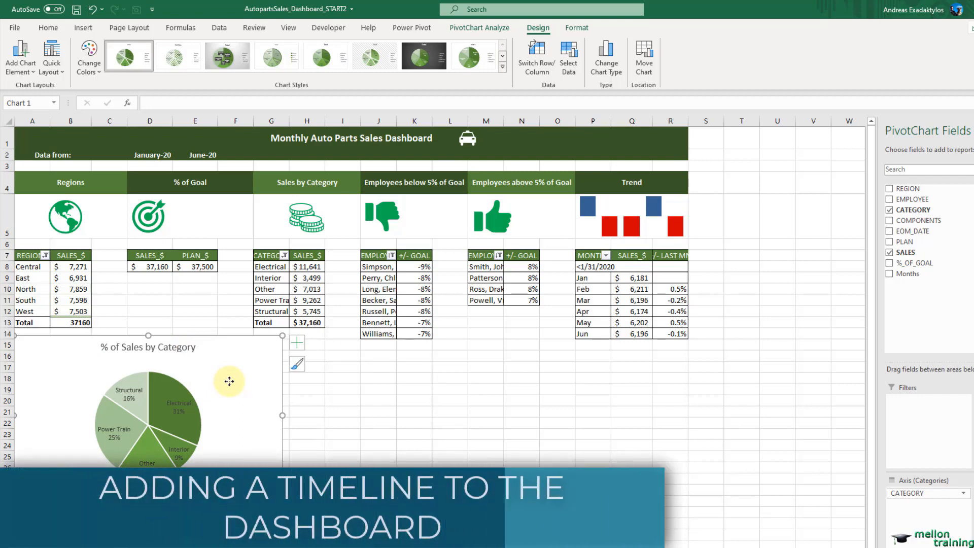
Insert a timeline for the EOM_DATE field from the Trend pivot table.
left_click(591, 268)
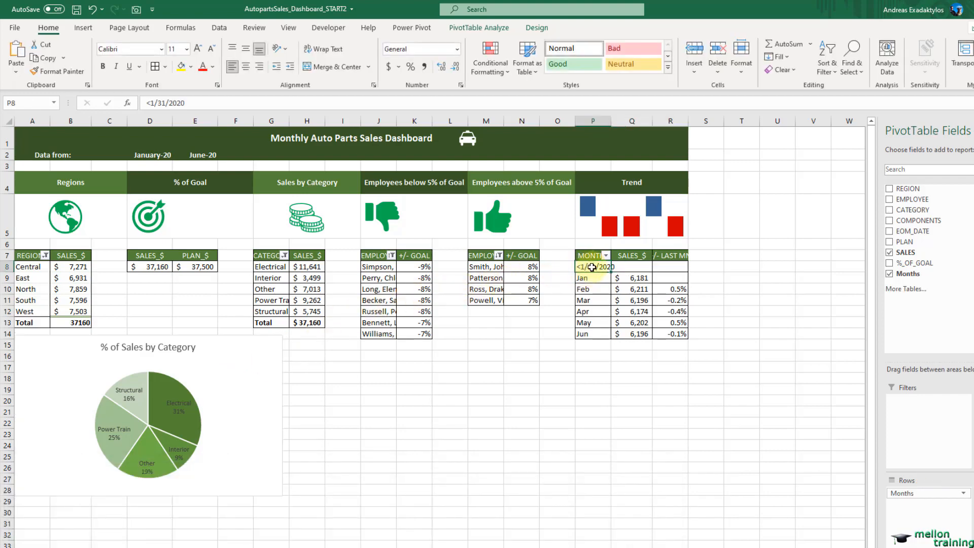
left_click(477, 29)
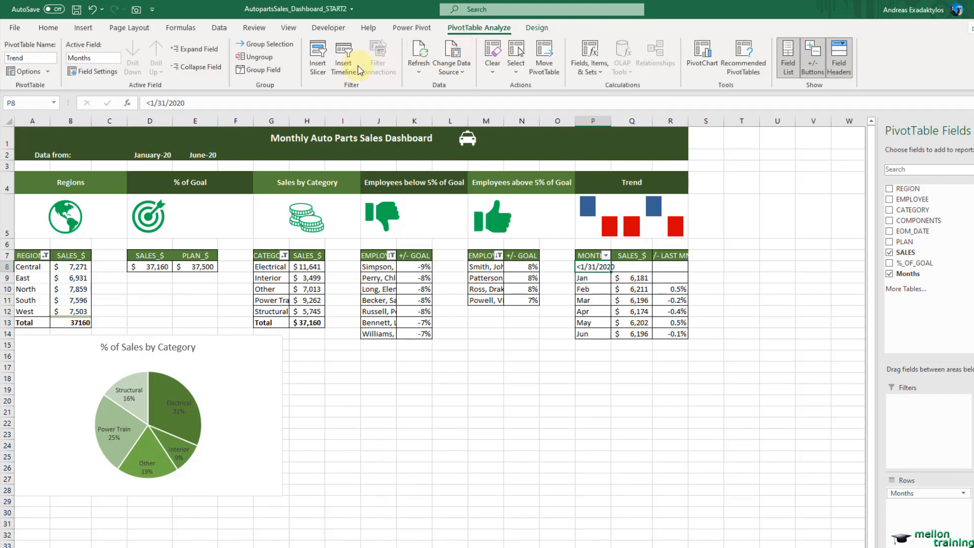
left_click(343, 67)
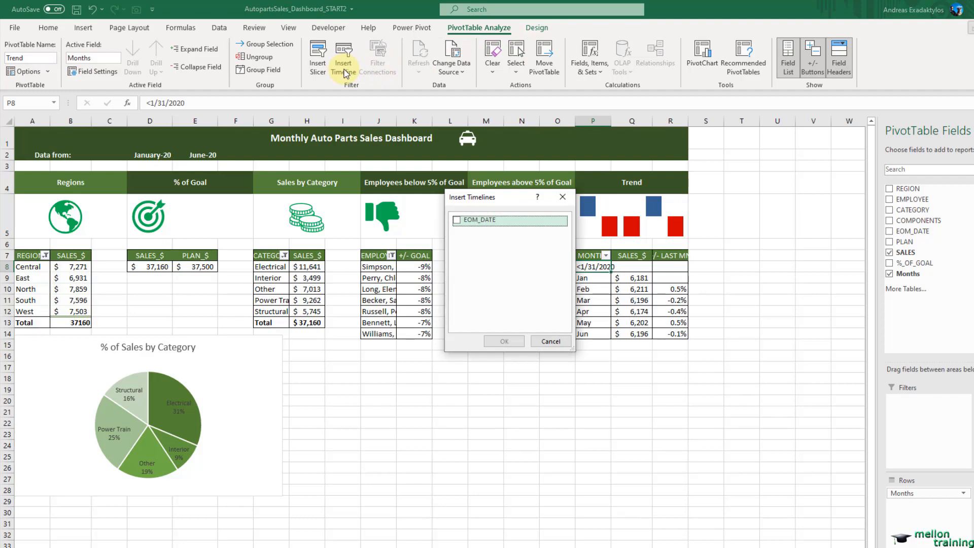
left_click(456, 220)
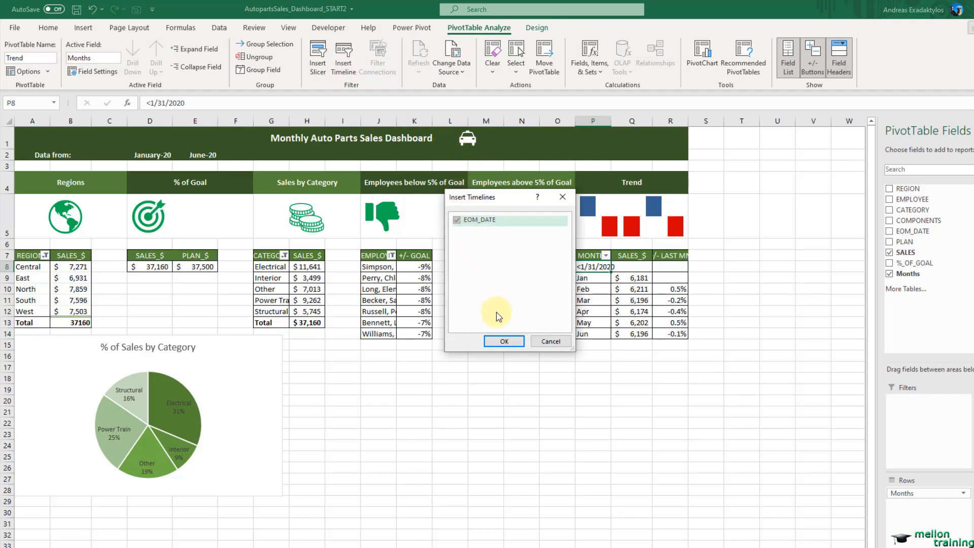
left_click(502, 341)
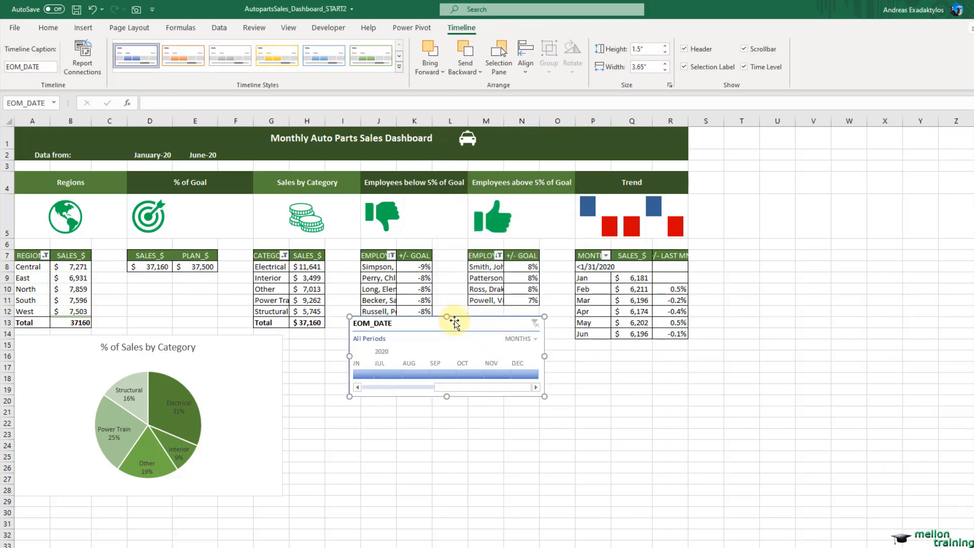
Move the EOM_DATE timeline just beside the pie chart at row 15, and shift the chart down to start at row 15.
left_click_drag(464, 322, 401, 350)
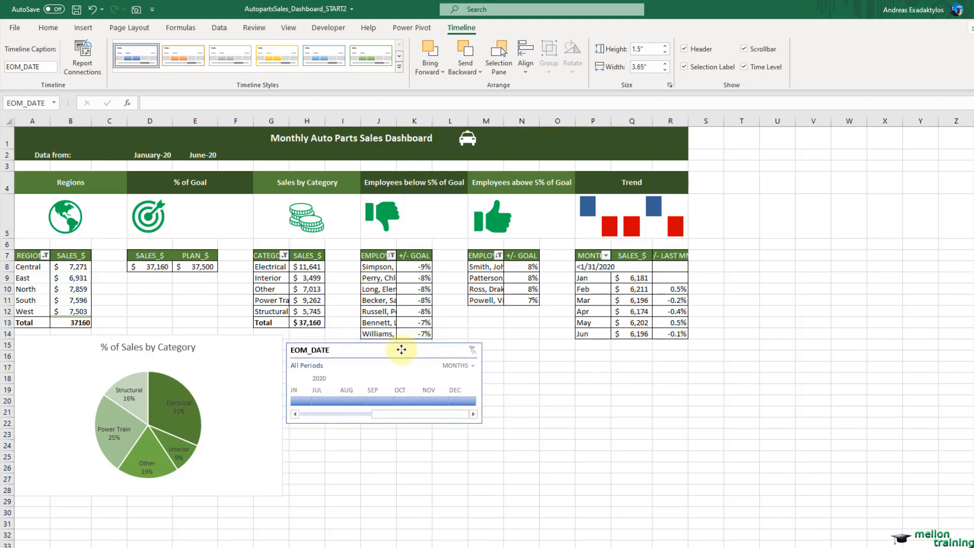
left_click(252, 352)
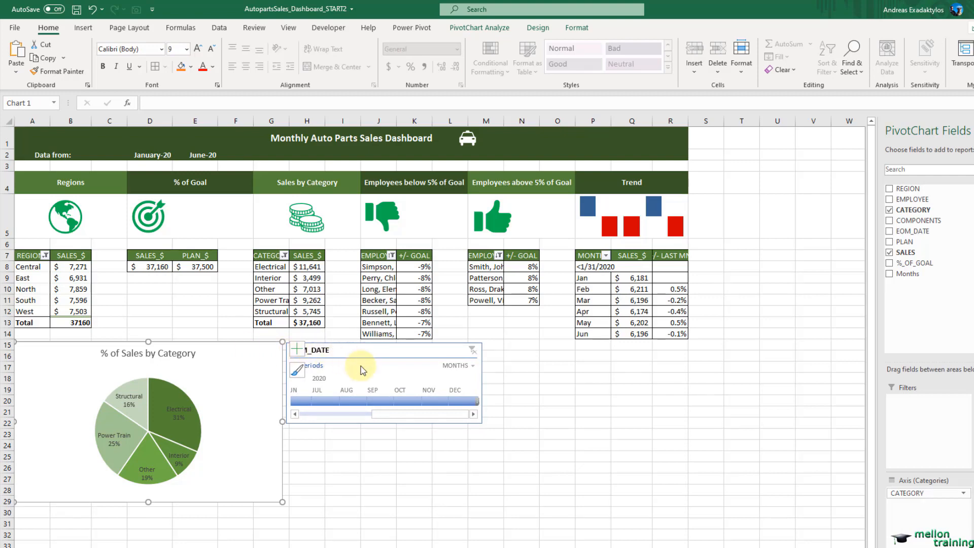
Connect the EOM_DATE timeline to the % of Goal, Employees Above, Employees Below, Regions and Sales by Category pivot tables as well.
left_click(380, 349)
right_click(381, 351)
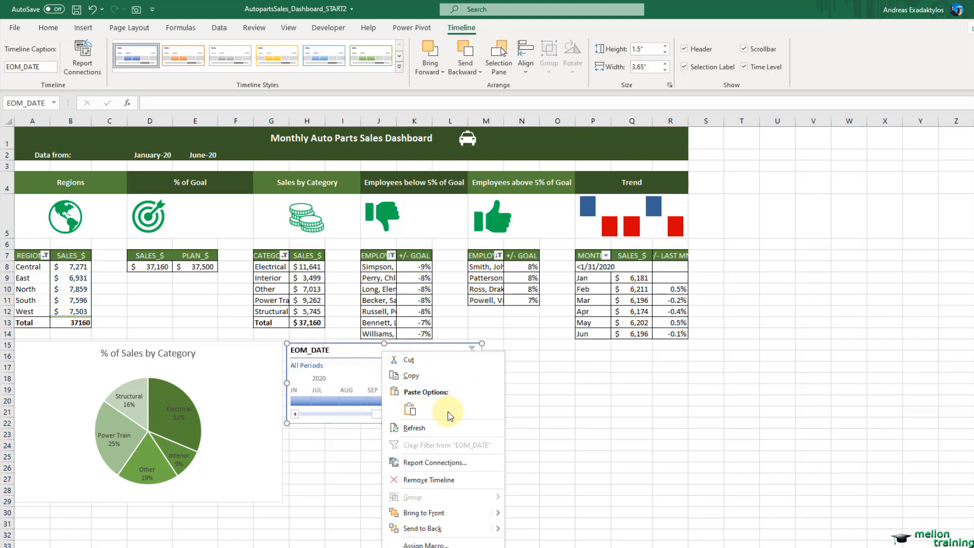
left_click(474, 462)
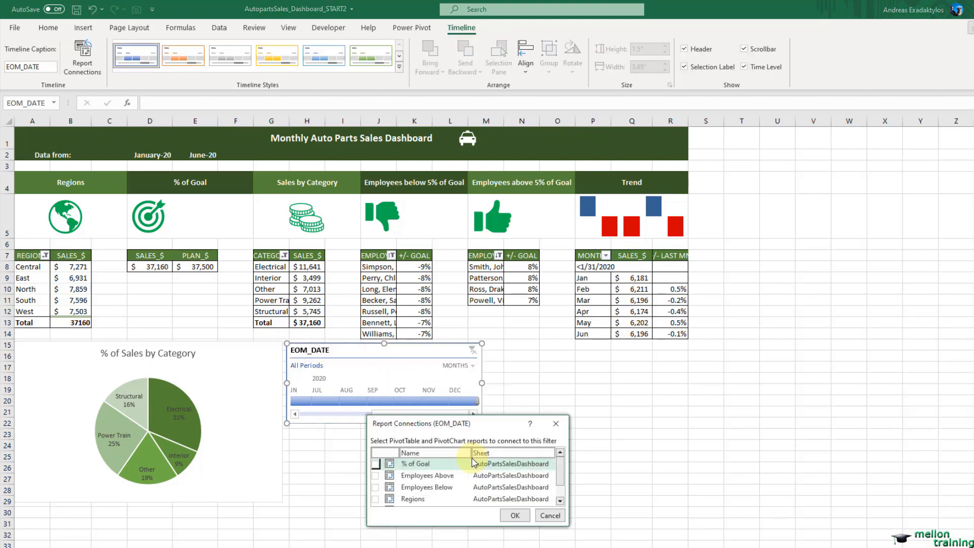
left_click(375, 464)
left_click(375, 475)
left_click(375, 487)
left_click(375, 498)
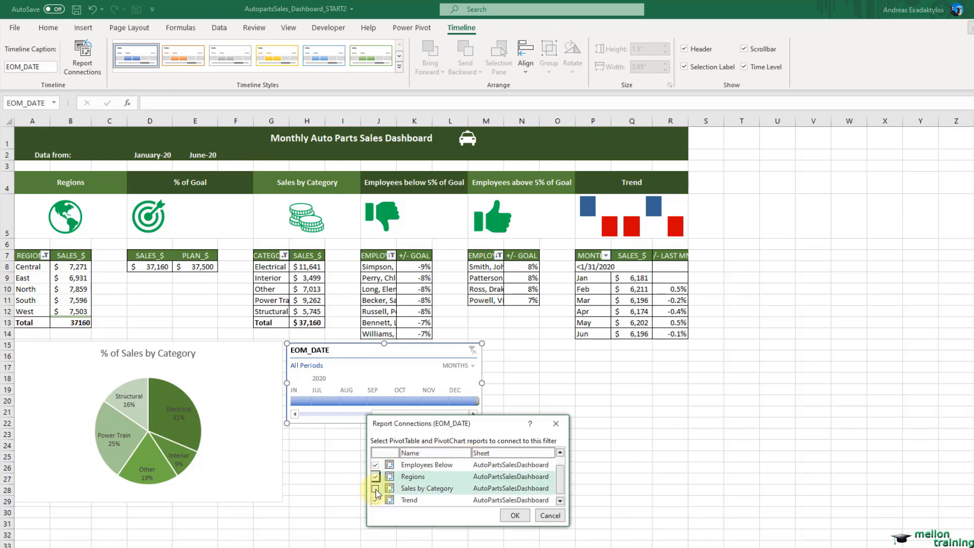
left_click(376, 495)
left_click(374, 489)
left_click(514, 515)
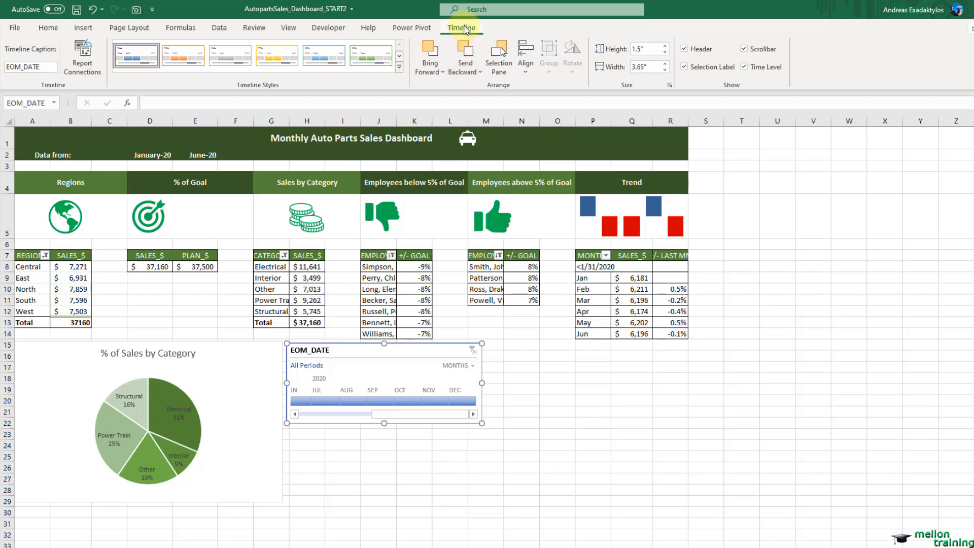
Change the timeline's caption to "Time Frame".
left_click(51, 70)
double_click(45, 68)
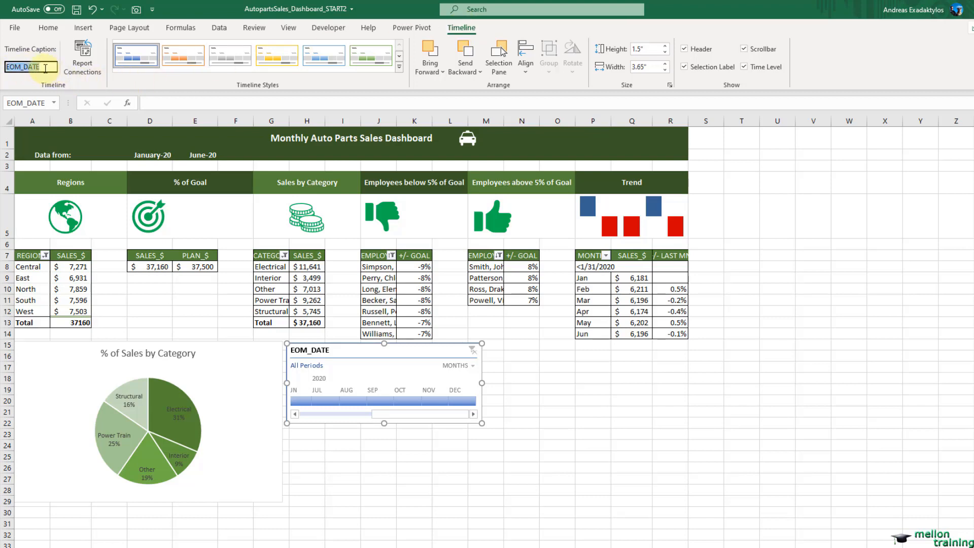
type("Time Frame")
left_click(319, 445)
left_click(384, 346)
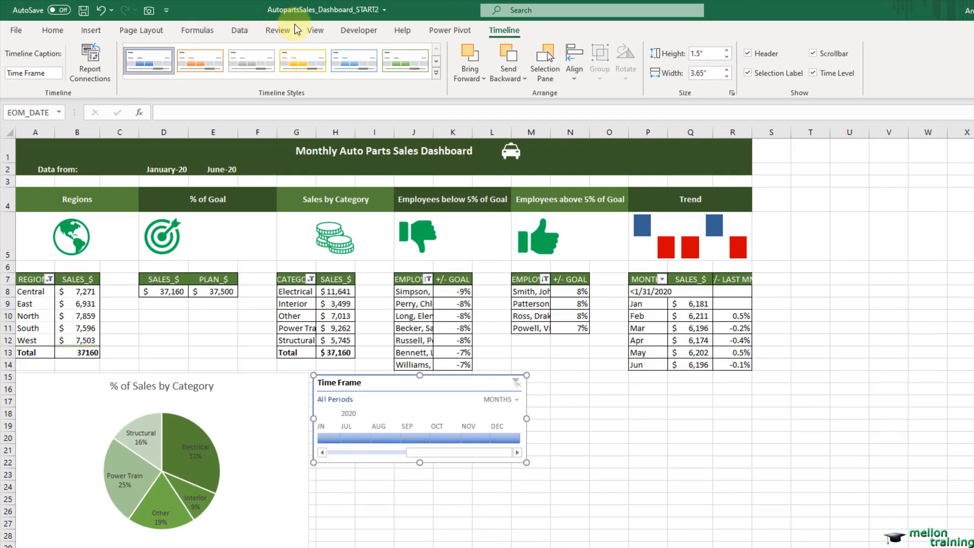
Hide the sheet's gridlines and apply all borders to the Regions header and its icon cell (A4:C5).
left_click(315, 30)
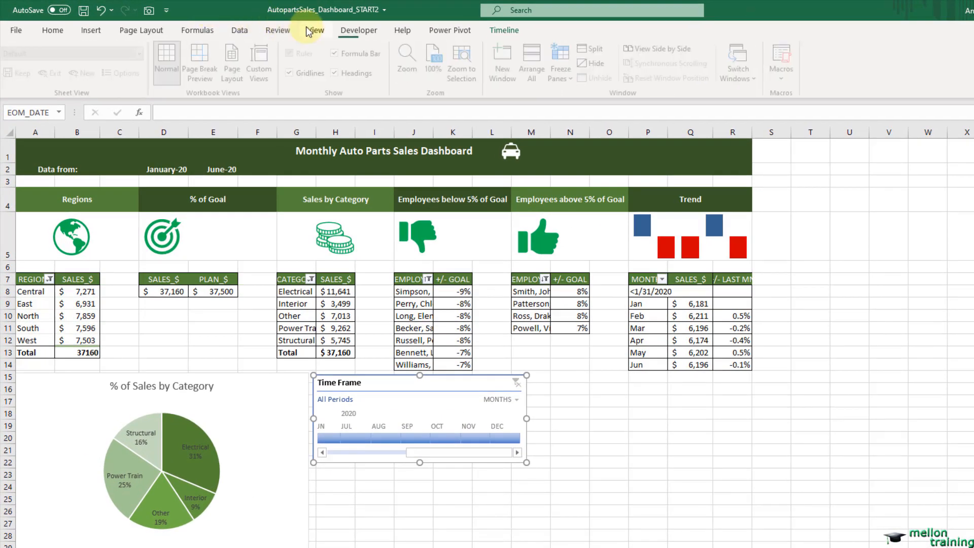
left_click(294, 74)
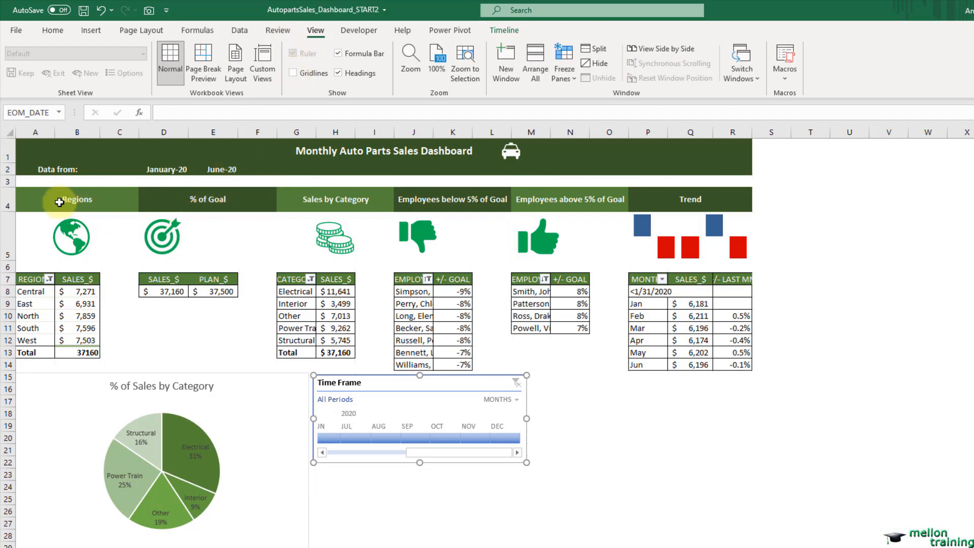
left_click_drag(52, 203, 71, 235)
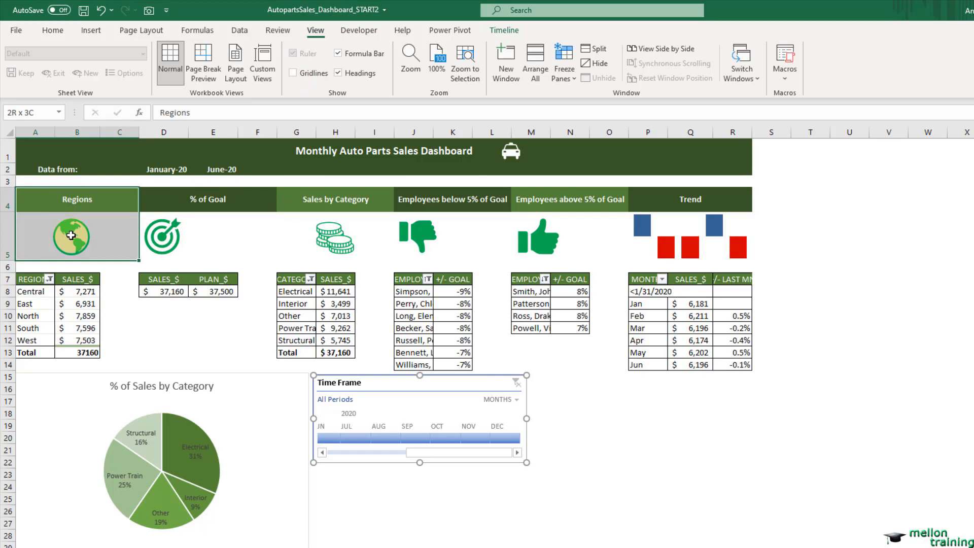
left_click(52, 30)
left_click(180, 72)
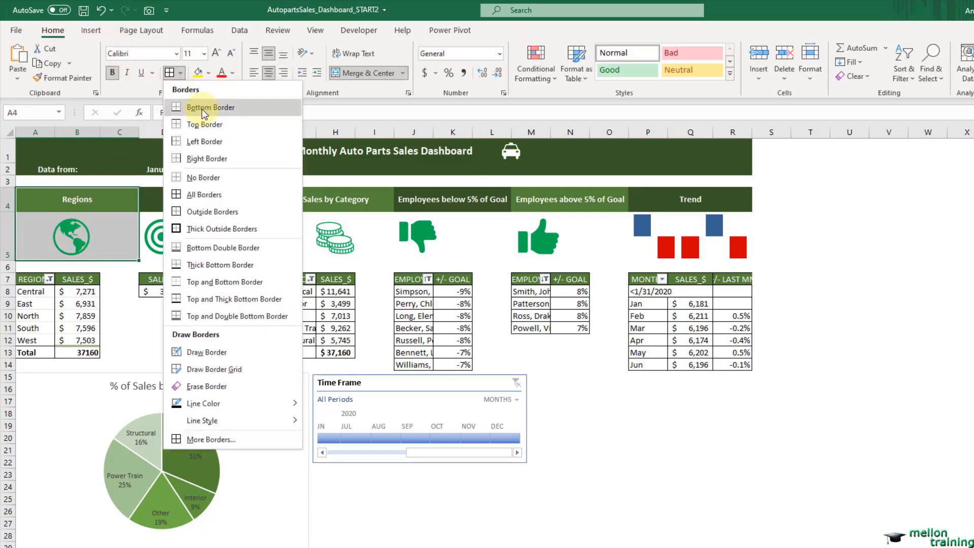
left_click(211, 194)
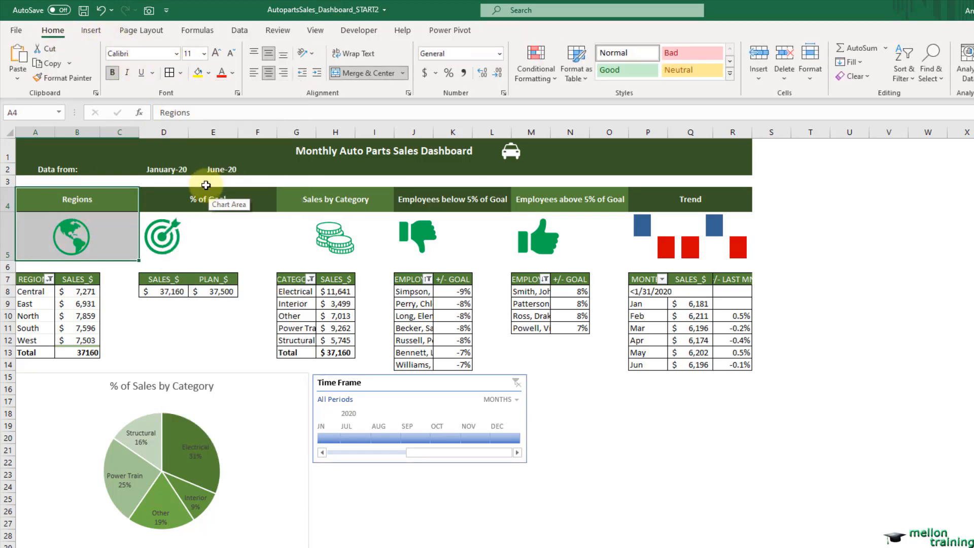
Apply all borders to the header and icon cells in rows 4 and 5 of the remaining five sections, from % of Goal to Trend.
left_click_drag(202, 199, 208, 222)
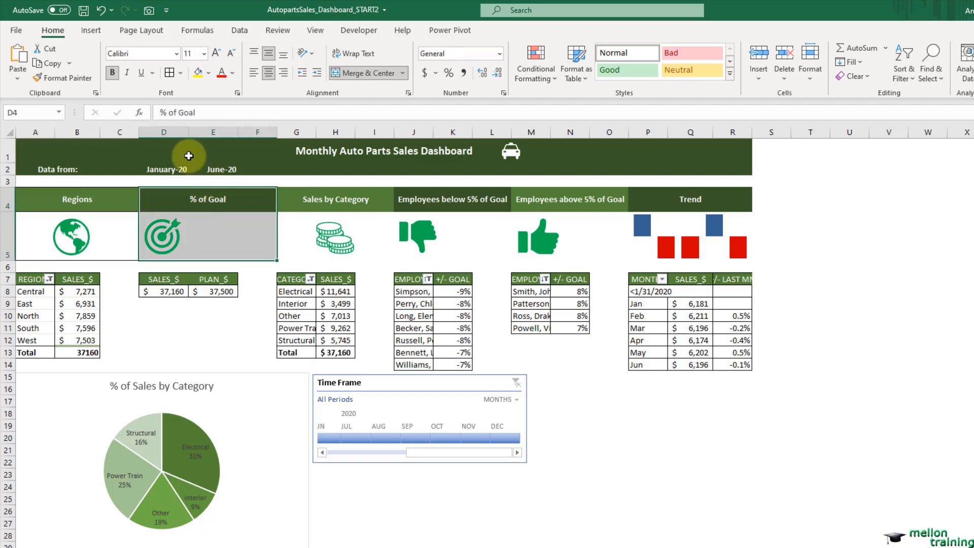
left_click(169, 74)
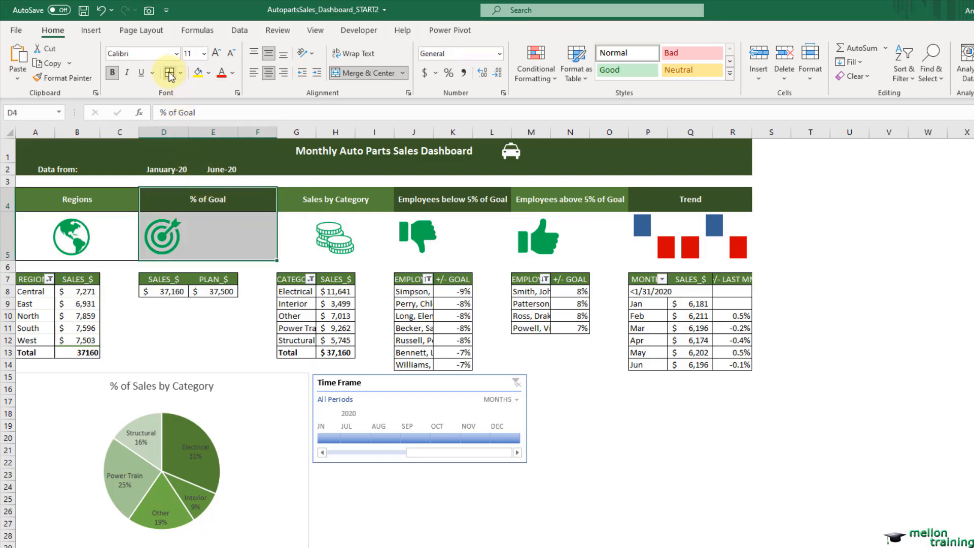
left_click_drag(318, 196, 325, 237)
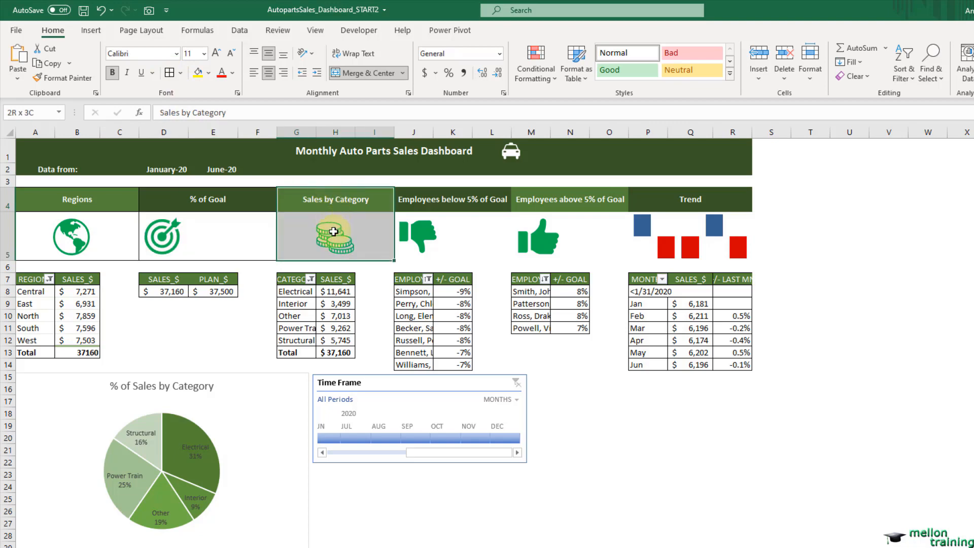
left_click(171, 74)
left_click_drag(435, 197, 436, 226)
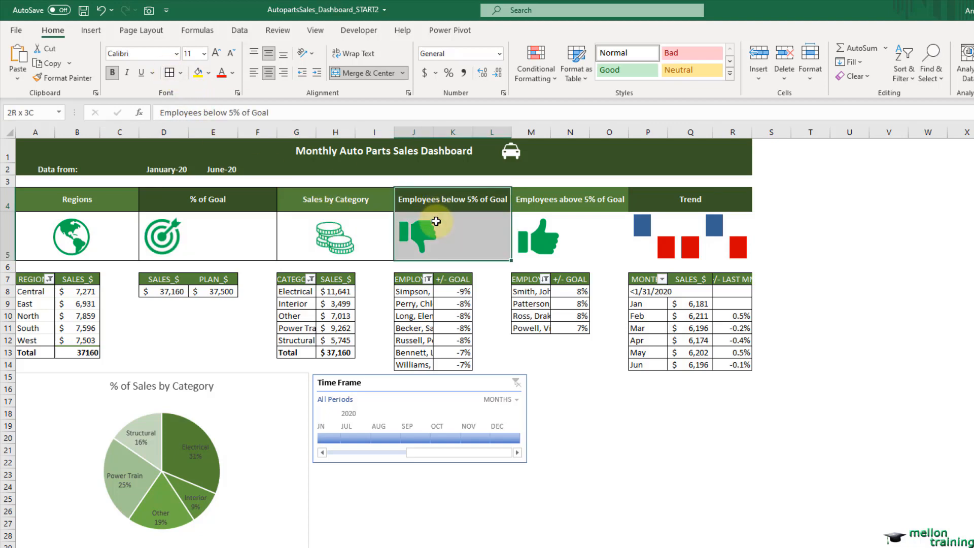
left_click(168, 74)
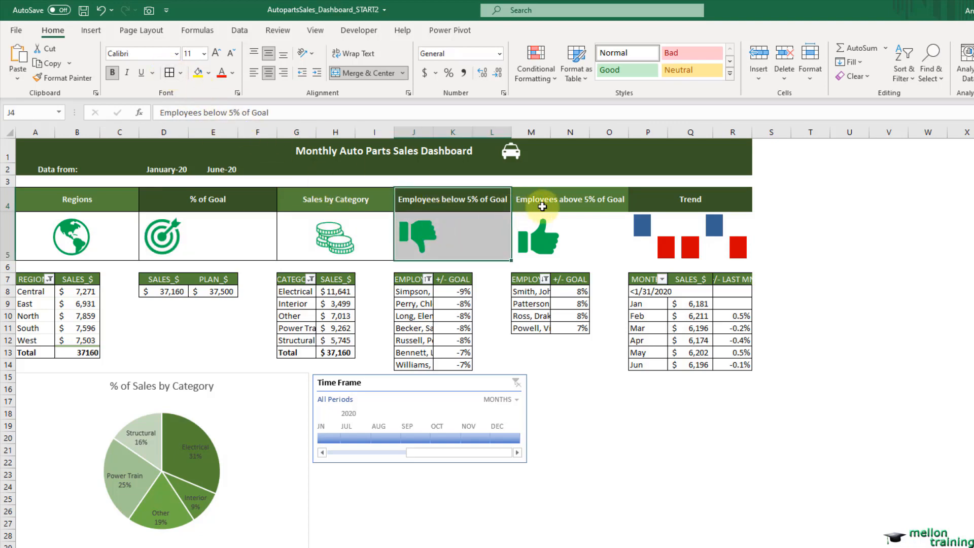
left_click_drag(541, 198, 555, 239)
left_click(171, 74)
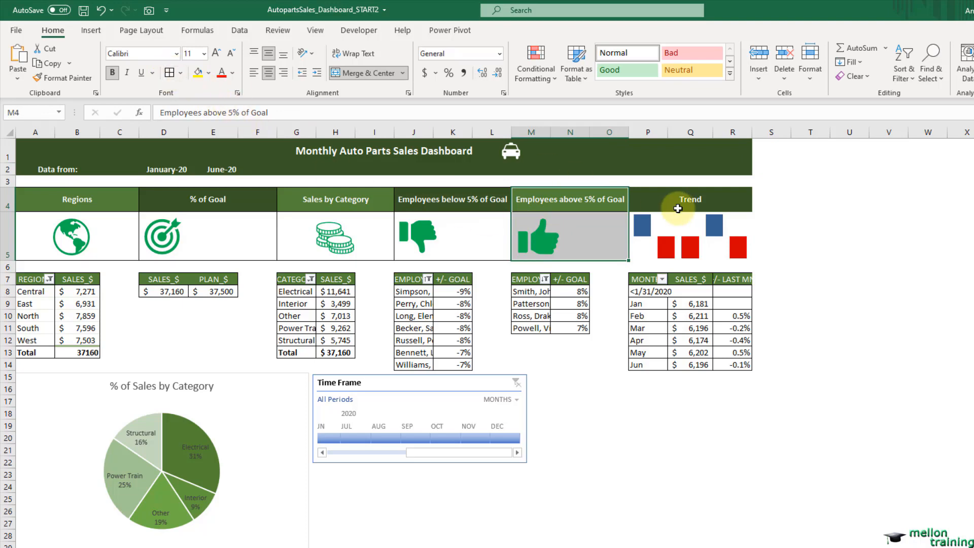
left_click_drag(676, 200, 684, 230)
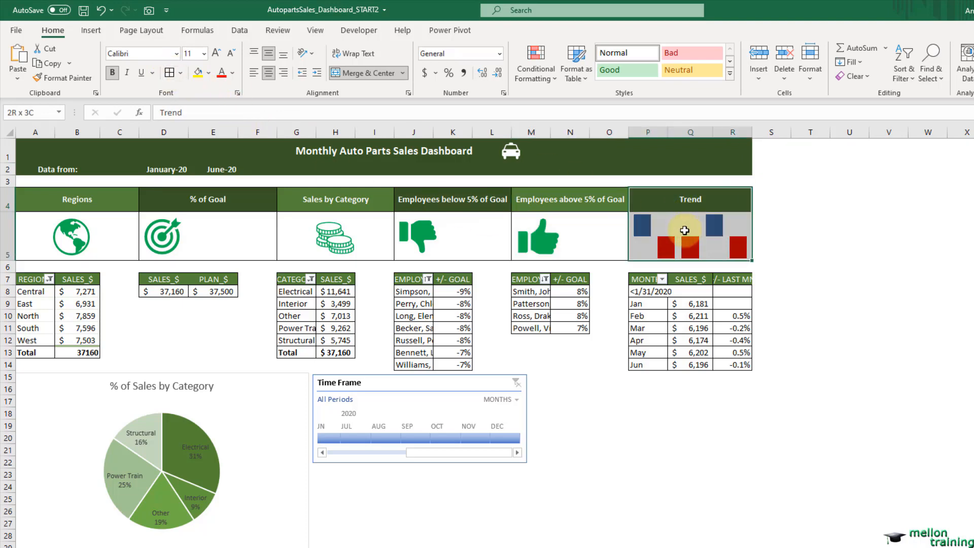
left_click(170, 74)
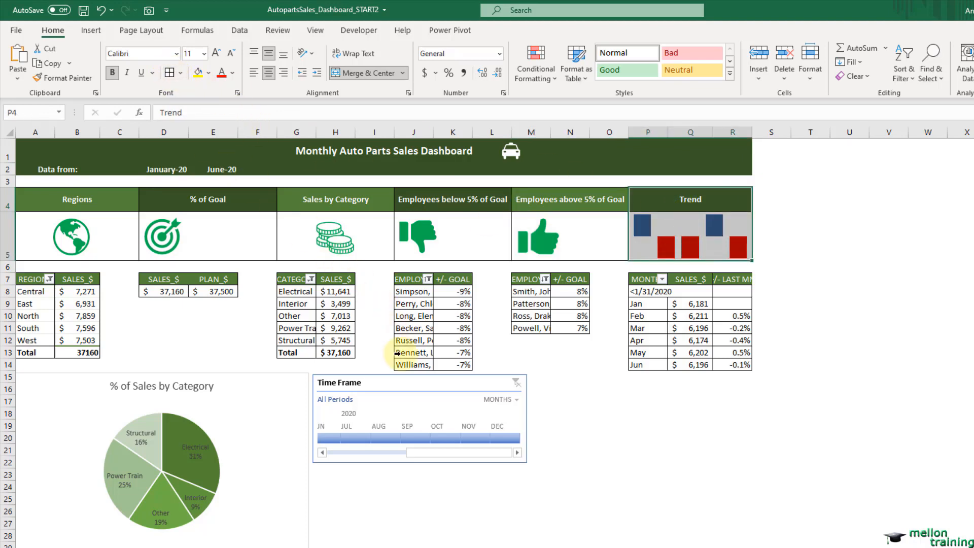
Apply the light green style to the Time Frame timeline and widen it to about 4.29 inches.
left_click(404, 384)
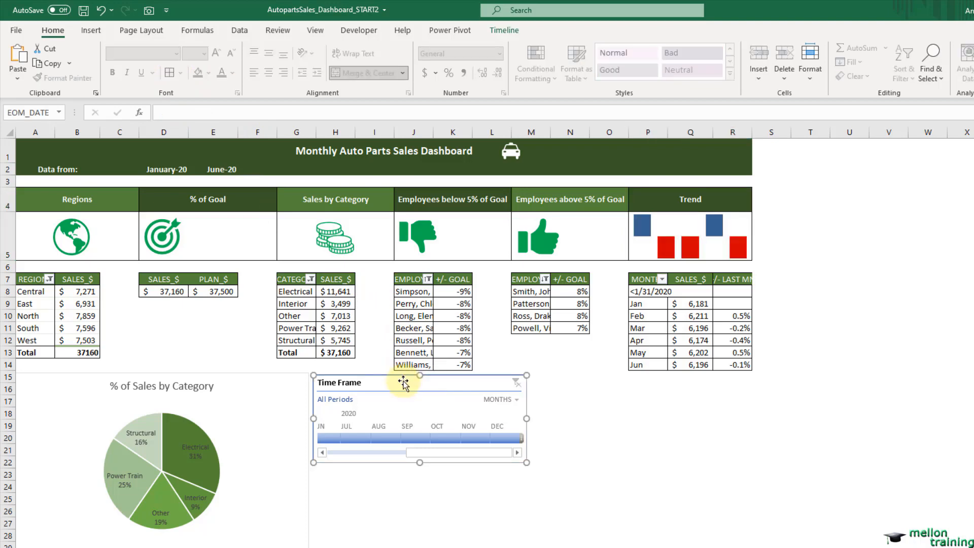
left_click(504, 30)
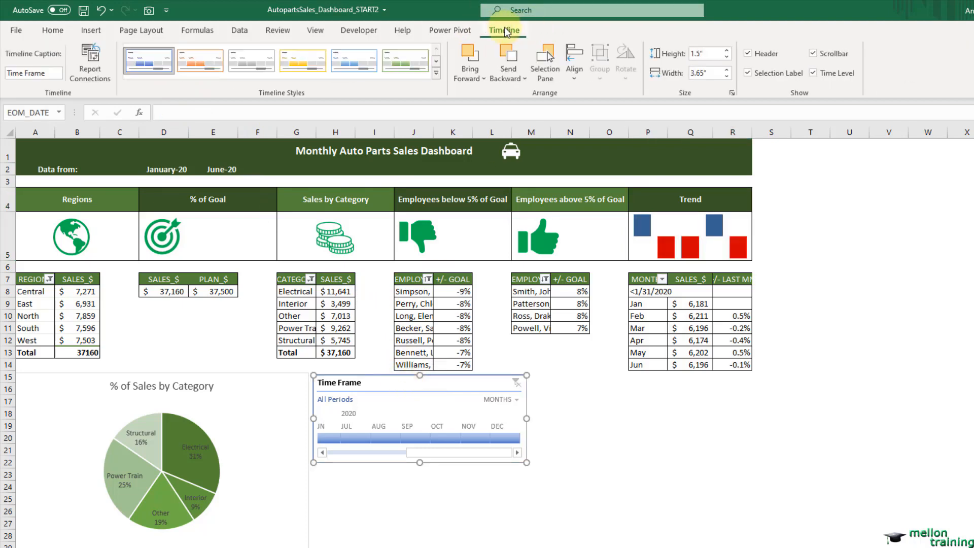
left_click(413, 60)
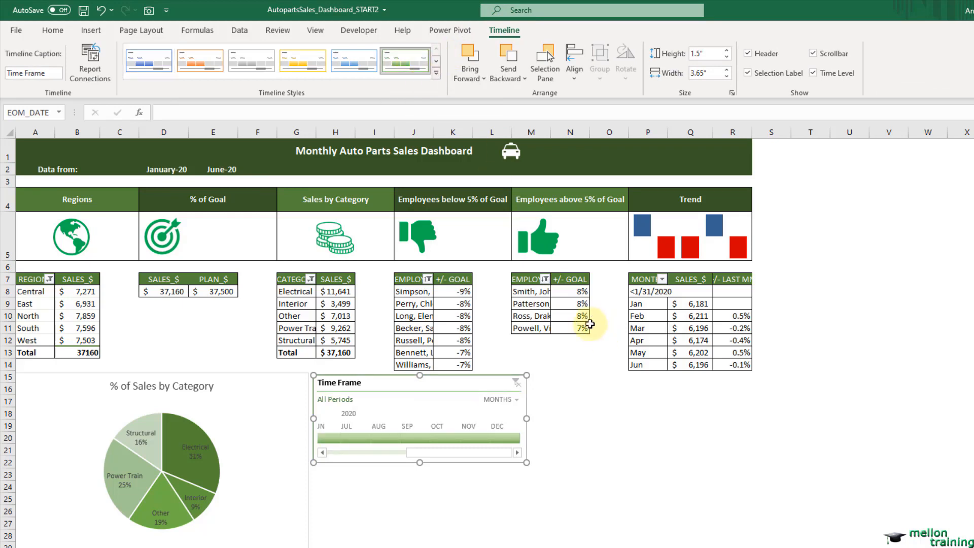
left_click_drag(526, 462, 564, 462)
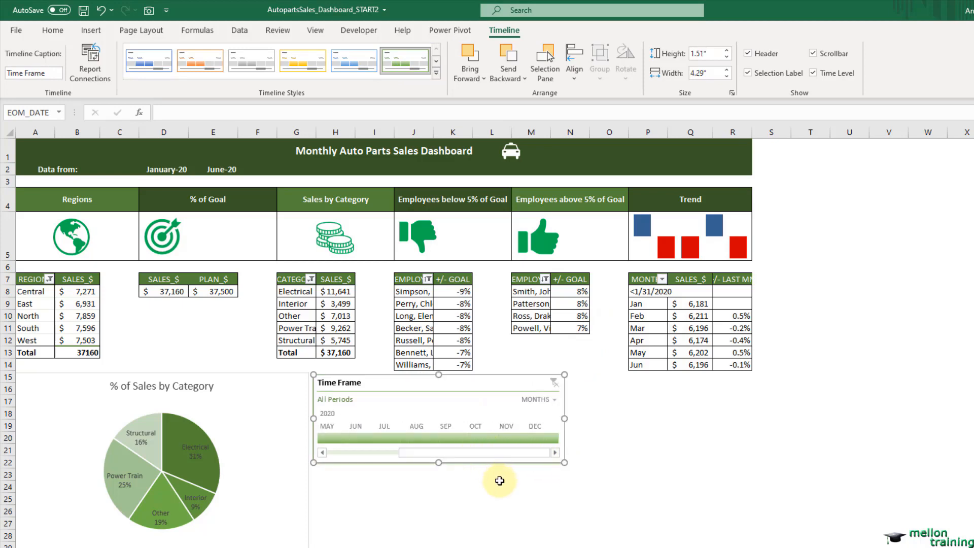
Enter =IFERROR(D8/E8,0) in merged cell D5 under the % of Goal header and format the result as a percentage.
left_click(206, 235)
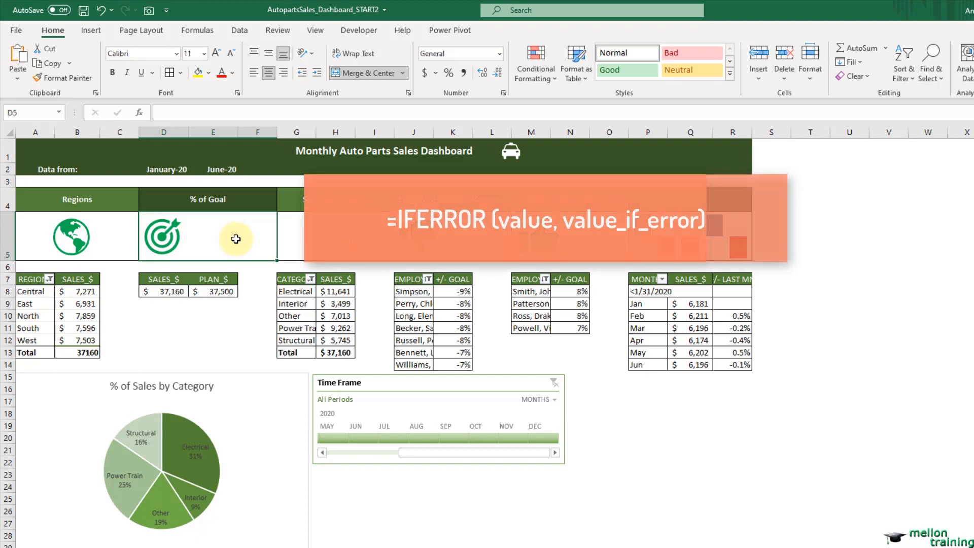
type("=")
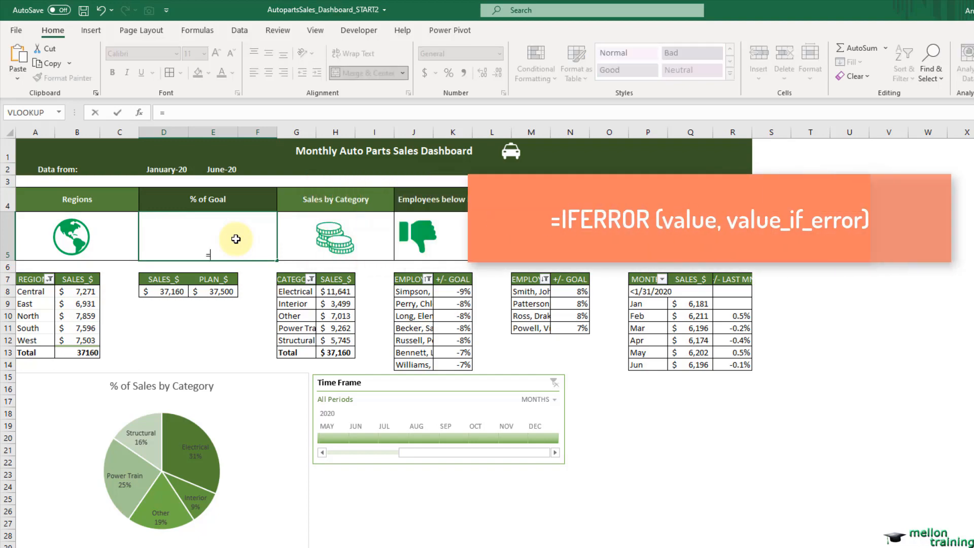
type("ife")
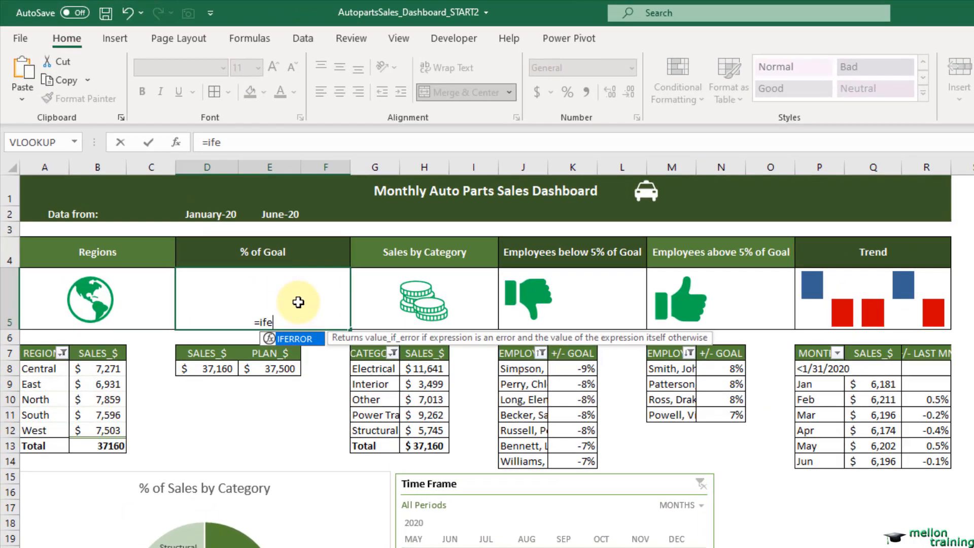
key("Tab")
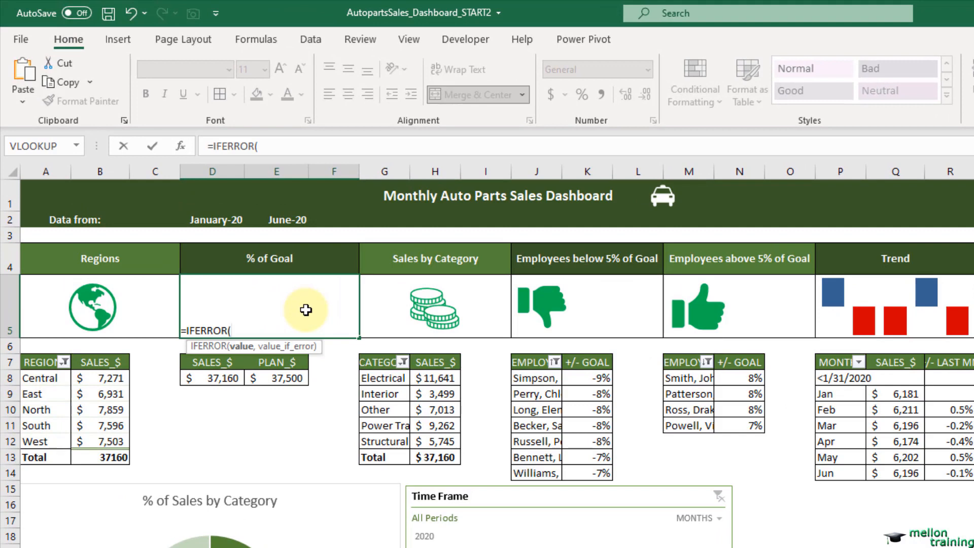
type("D8")
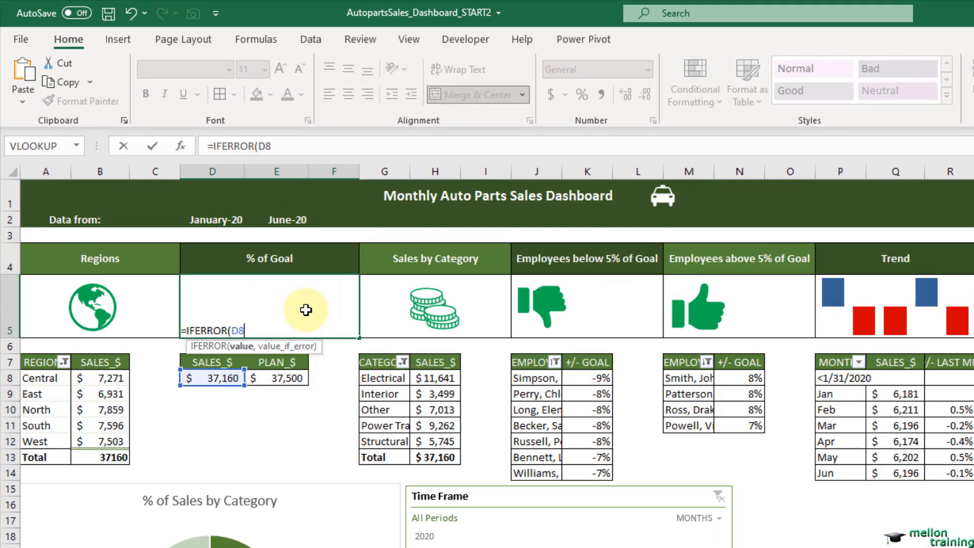
type("/E")
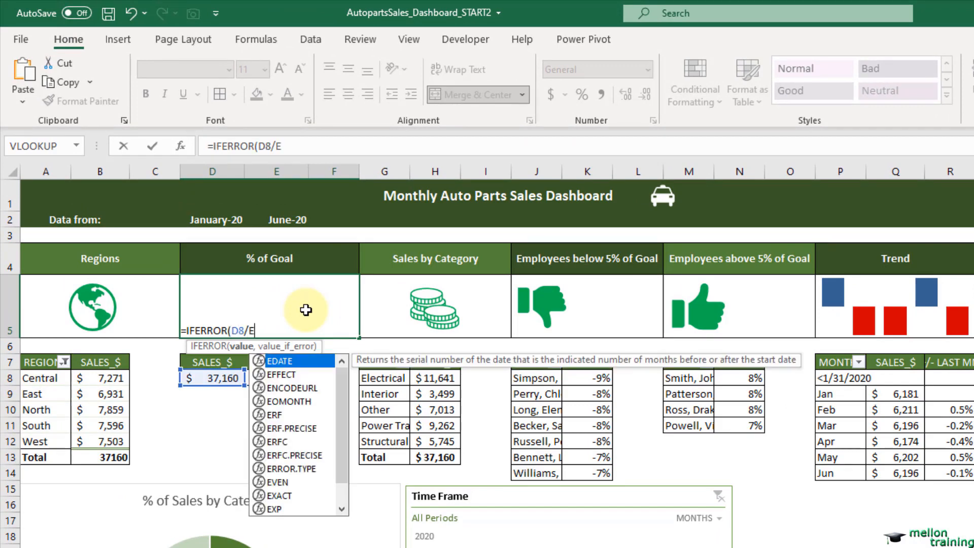
type("8,0)")
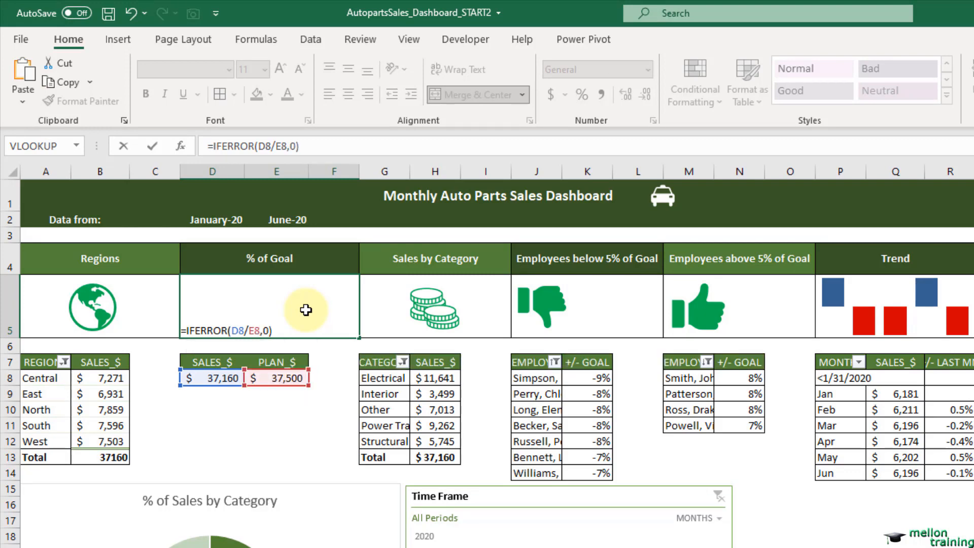
key("Return")
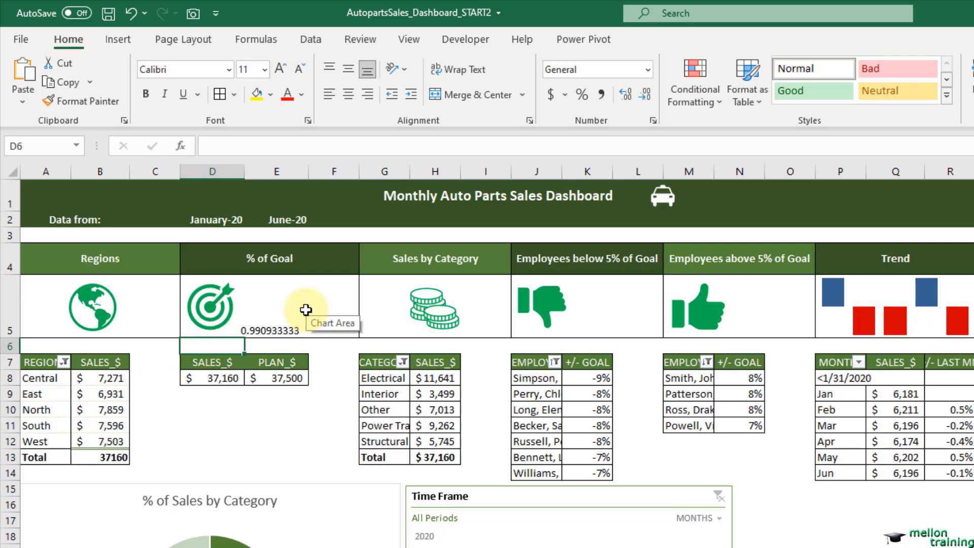
key("Up")
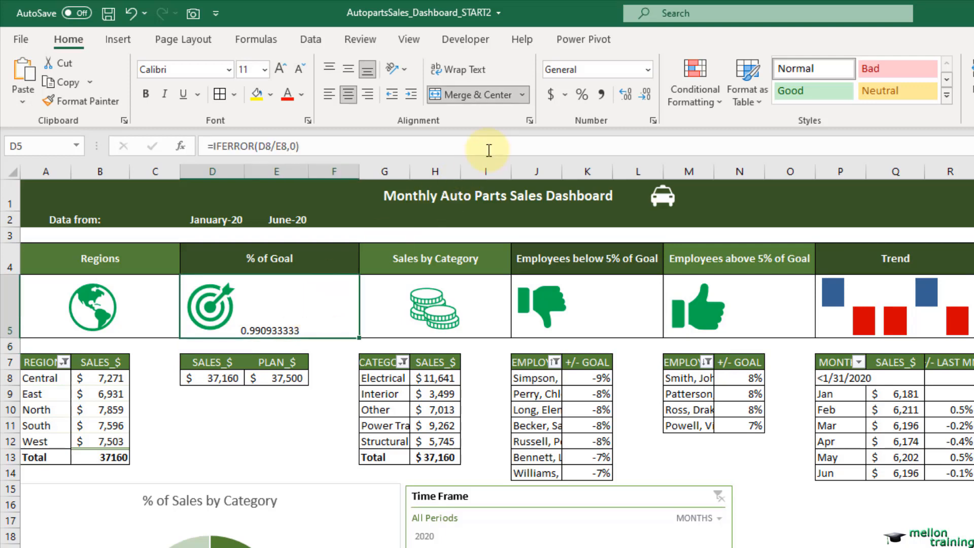
left_click(582, 95)
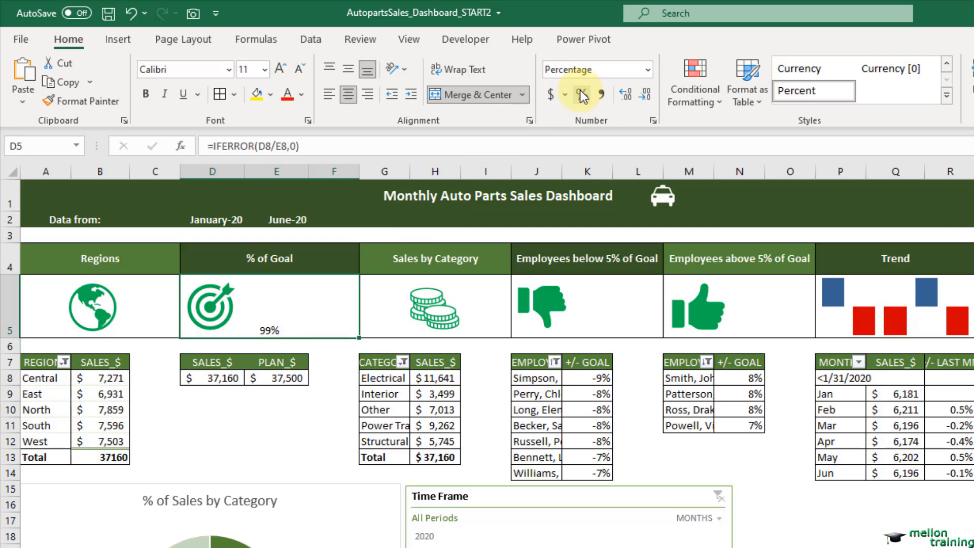
Align the % of Goal figure in D5 to the right and vertically to the middle, and color its font green.
left_click(368, 95)
left_click(349, 69)
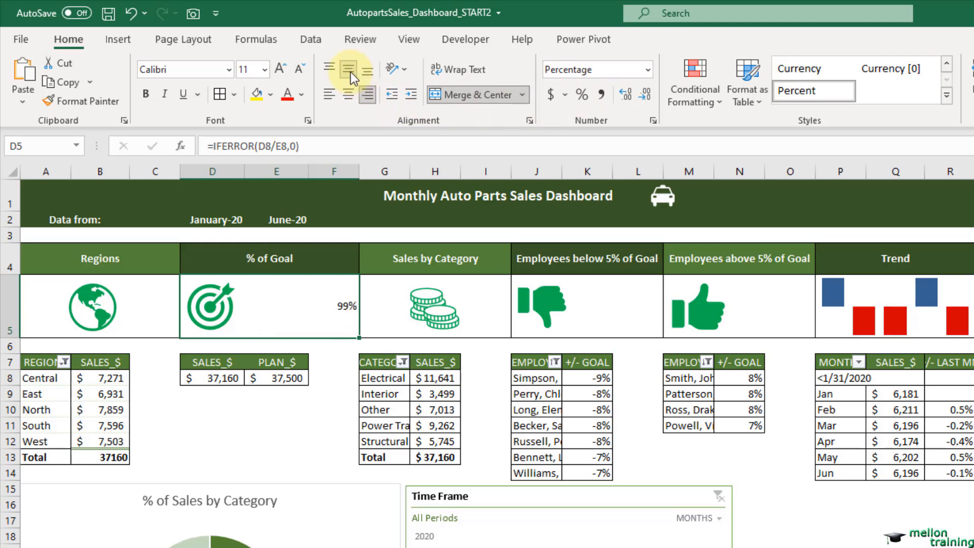
left_click(301, 94)
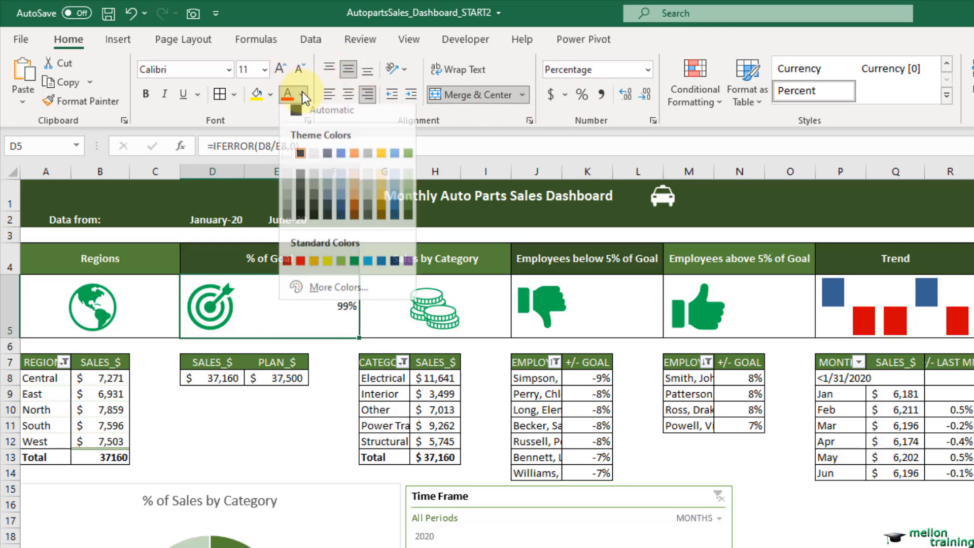
left_click(355, 269)
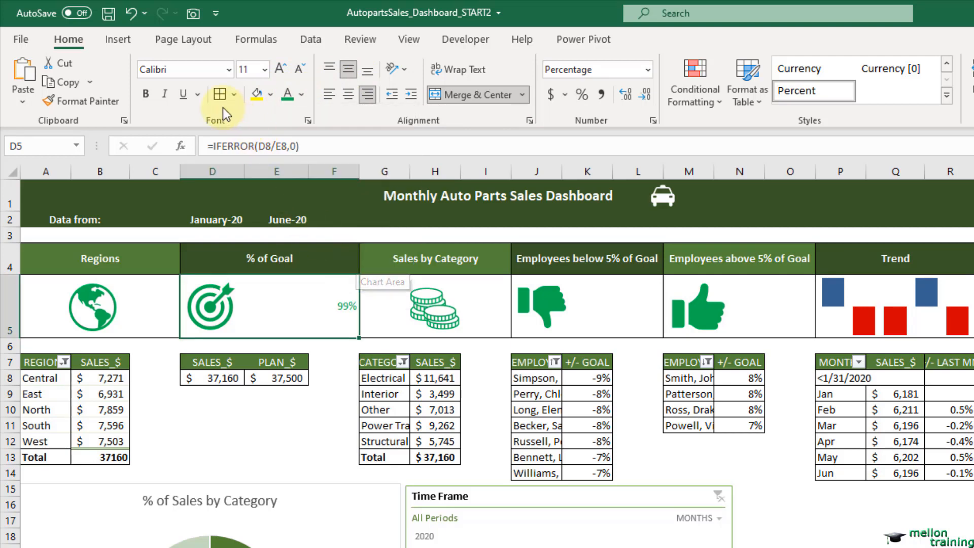
Make the % of Goal figure in D5 bold with a font size of 36.
left_click(279, 67)
left_click(279, 68)
left_click(279, 69)
left_click(279, 69)
left_click(279, 69)
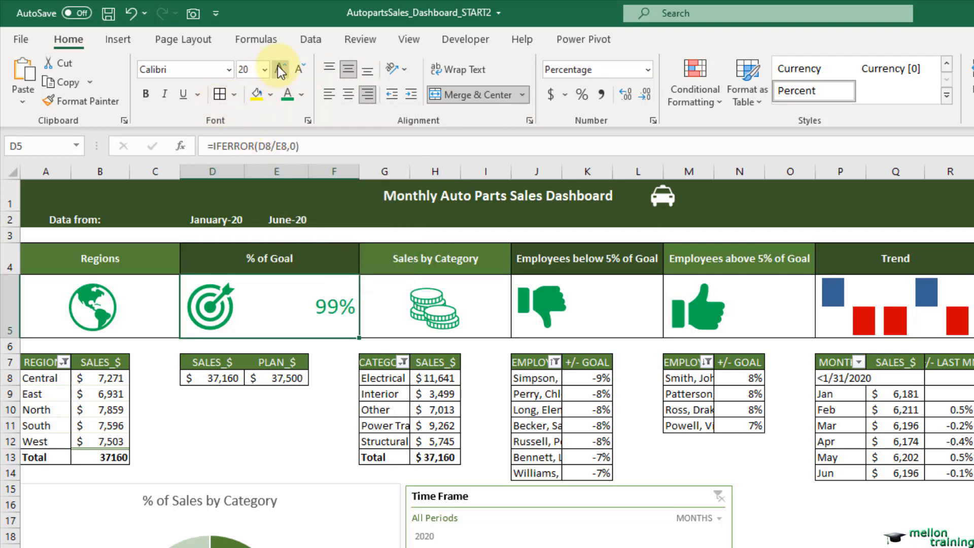
left_click(279, 68)
left_click(279, 69)
left_click(279, 68)
left_click(279, 68)
left_click(279, 68)
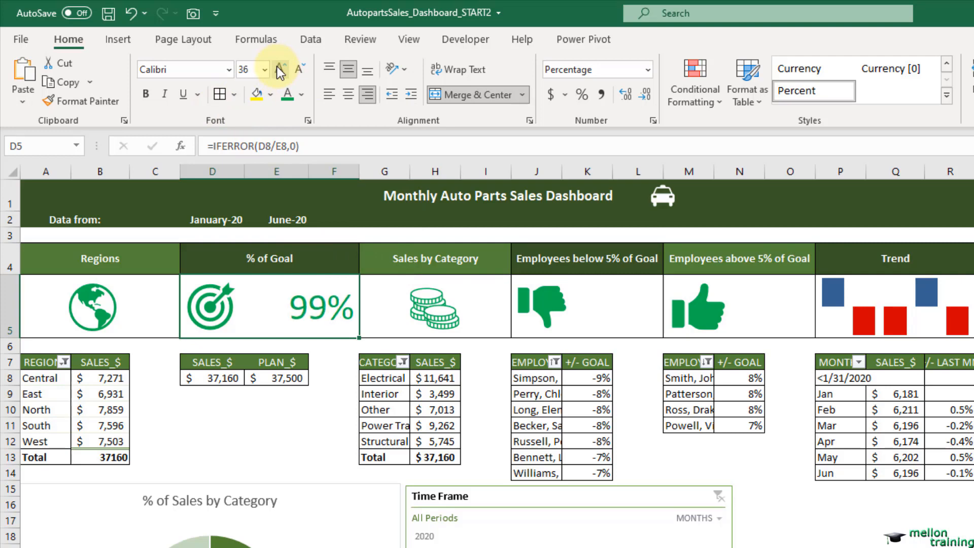
left_click(147, 93)
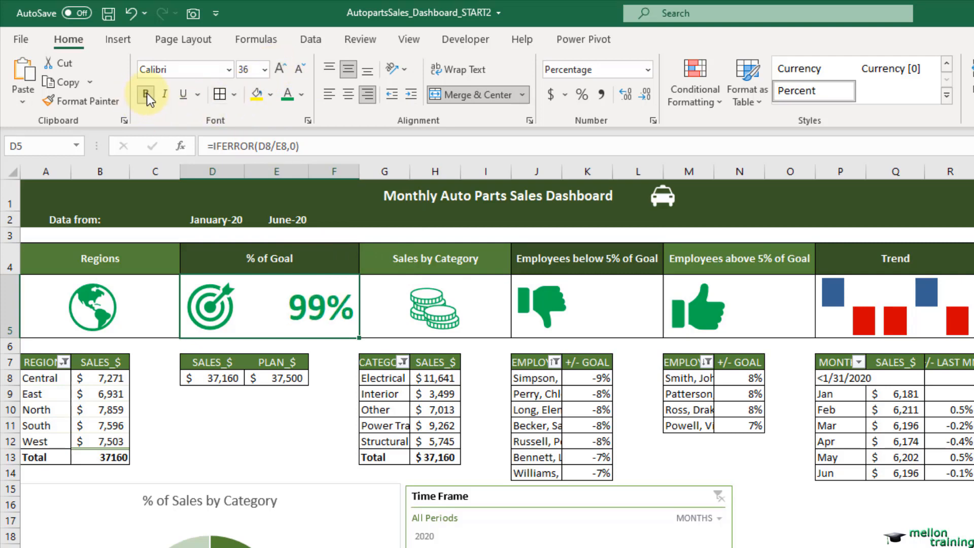
left_click(303, 71)
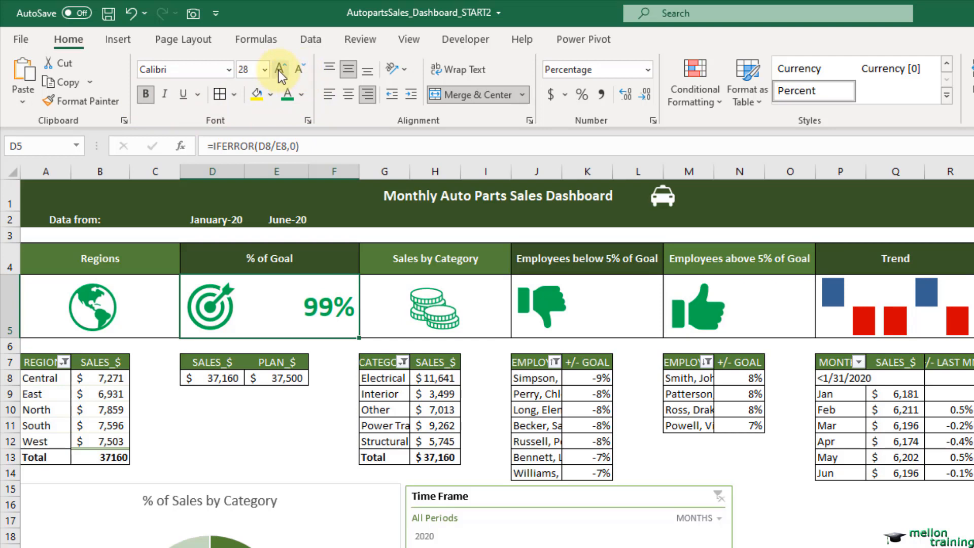
left_click(278, 71)
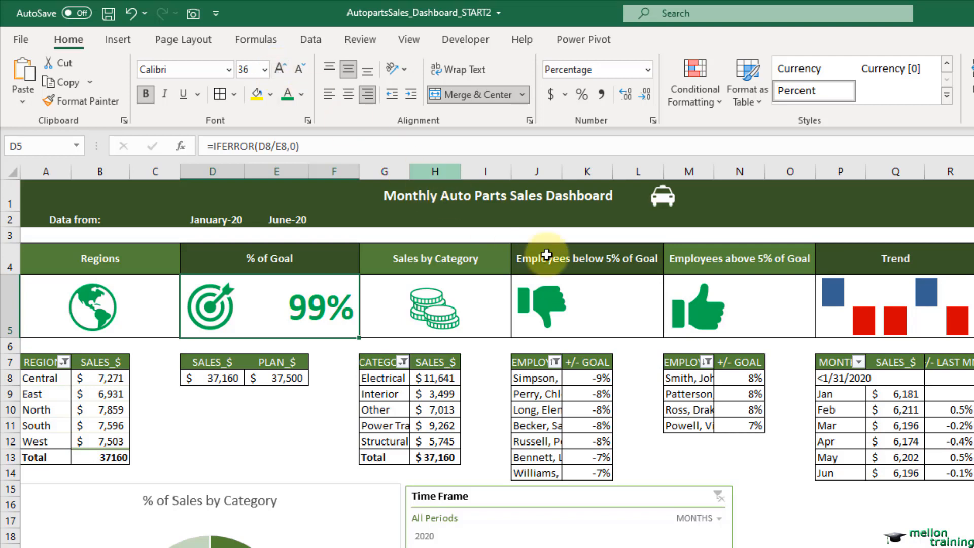
Enter =COUNTIF(K8:K14,"<=0.05") in merged cell J5 under the Employees below 5% of Goal header.
left_click(621, 319)
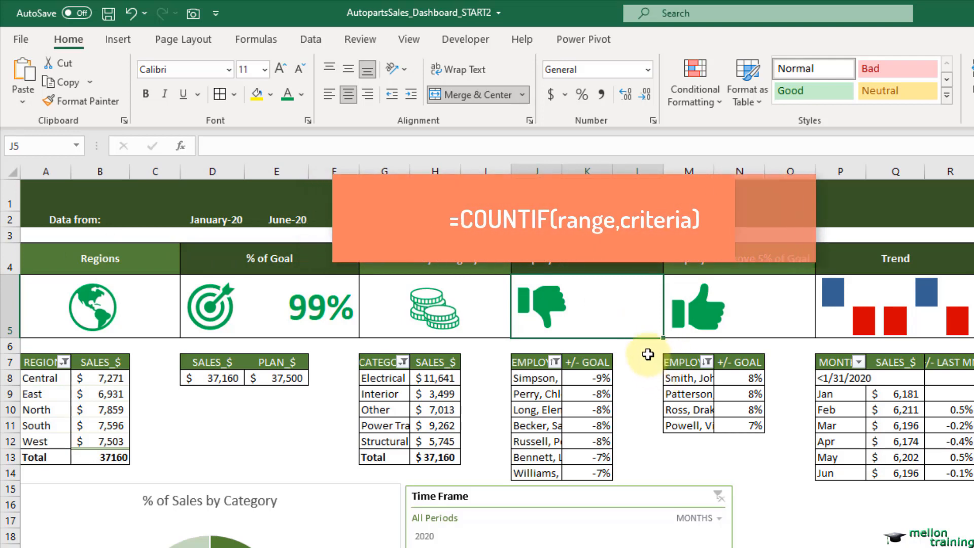
type("=COUNT")
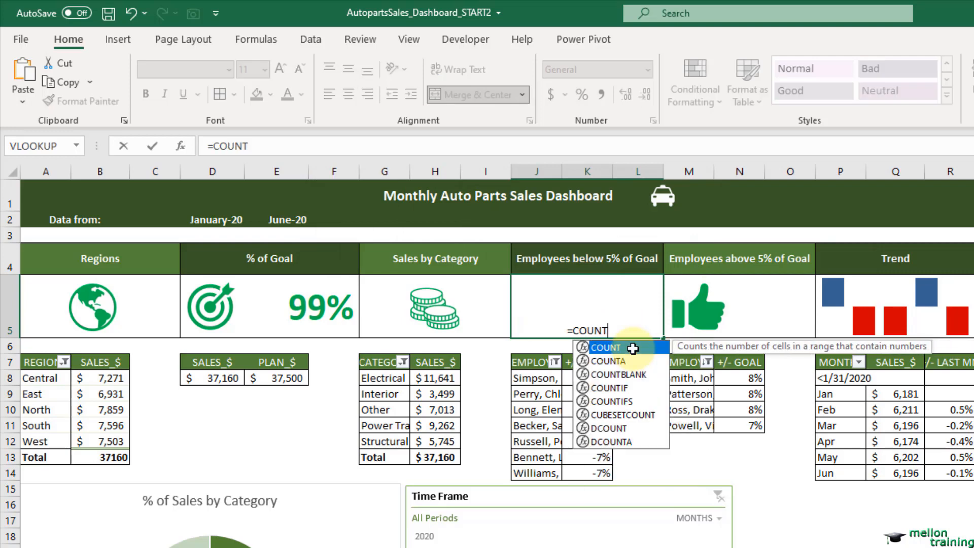
left_click(614, 389)
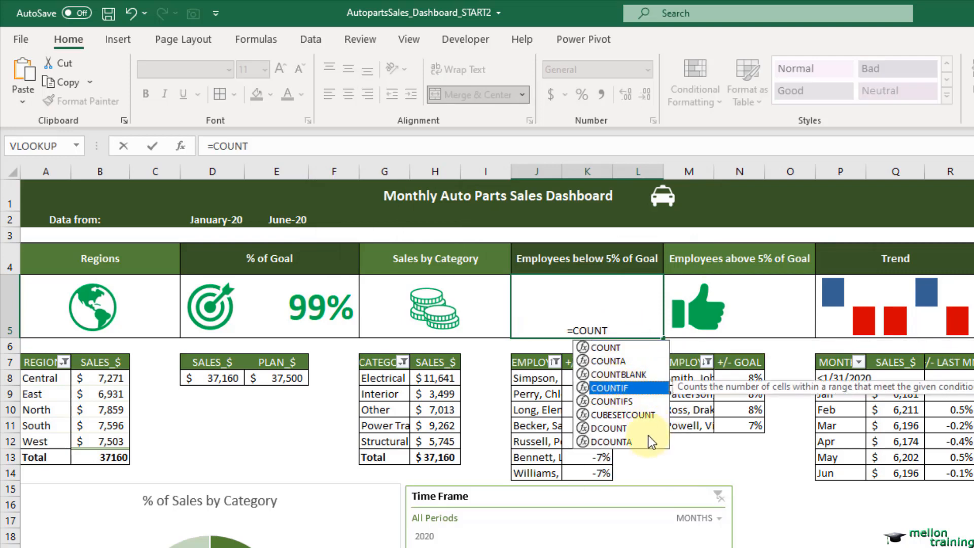
key("Tab")
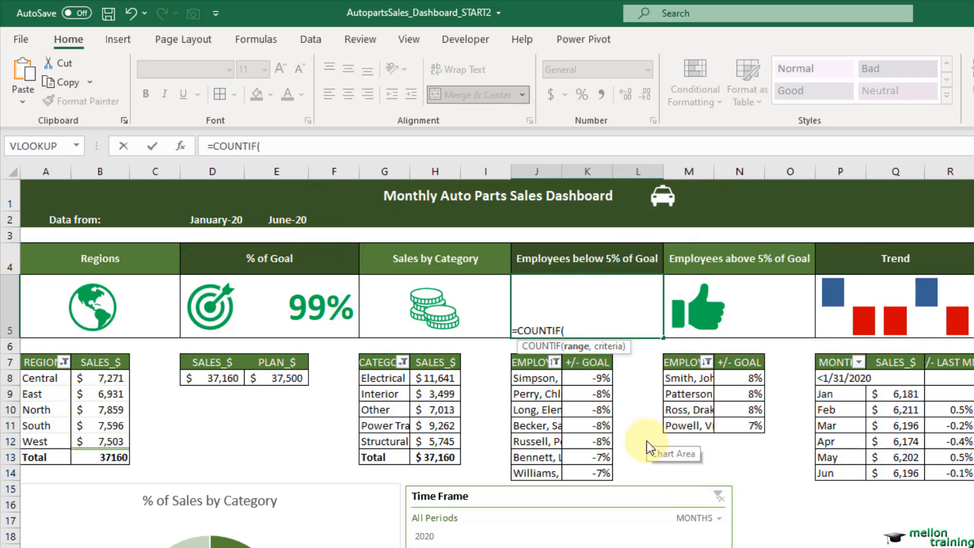
left_click_drag(578, 381, 588, 475)
type(",")
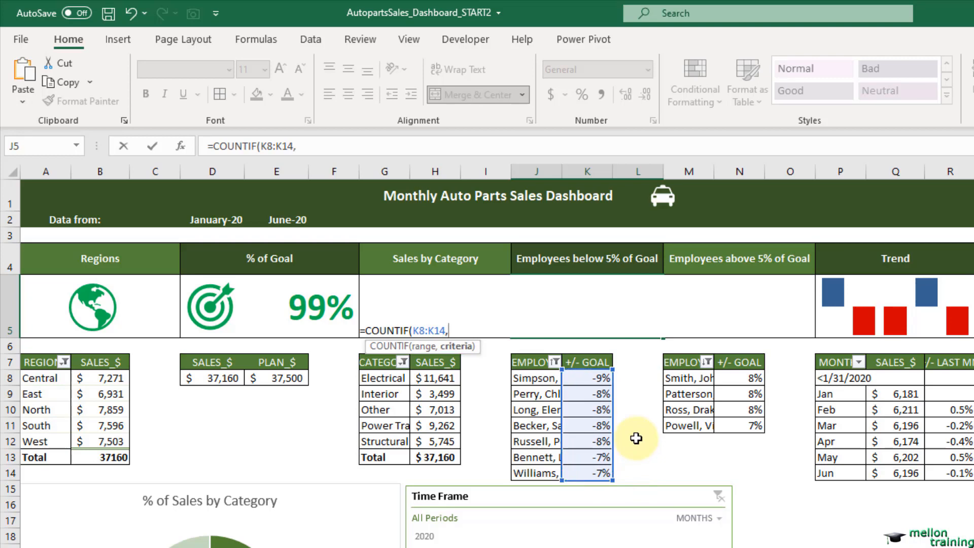
type("\"<=0.05\")")
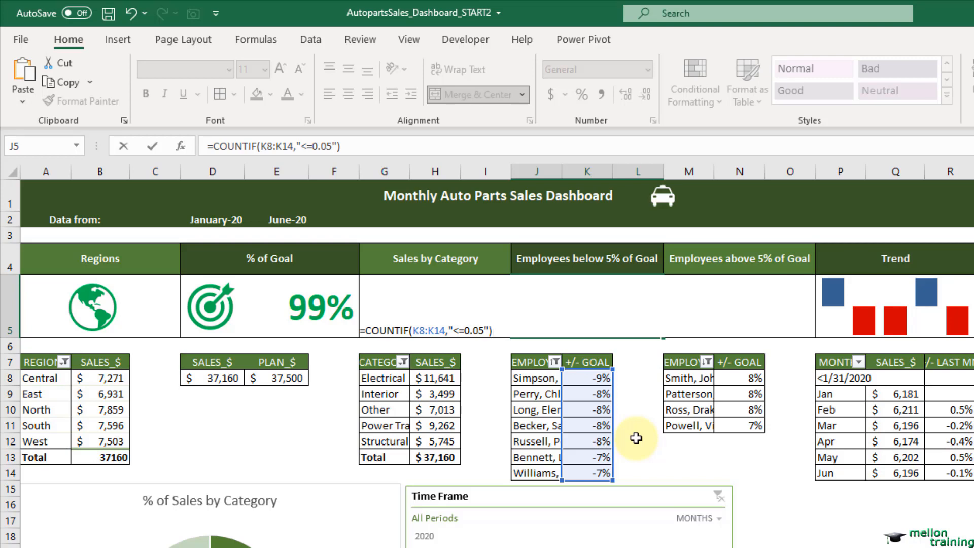
key("Return")
Align the employee count in J5 to the right and vertically to the middle, and color its font green.
left_click(616, 311)
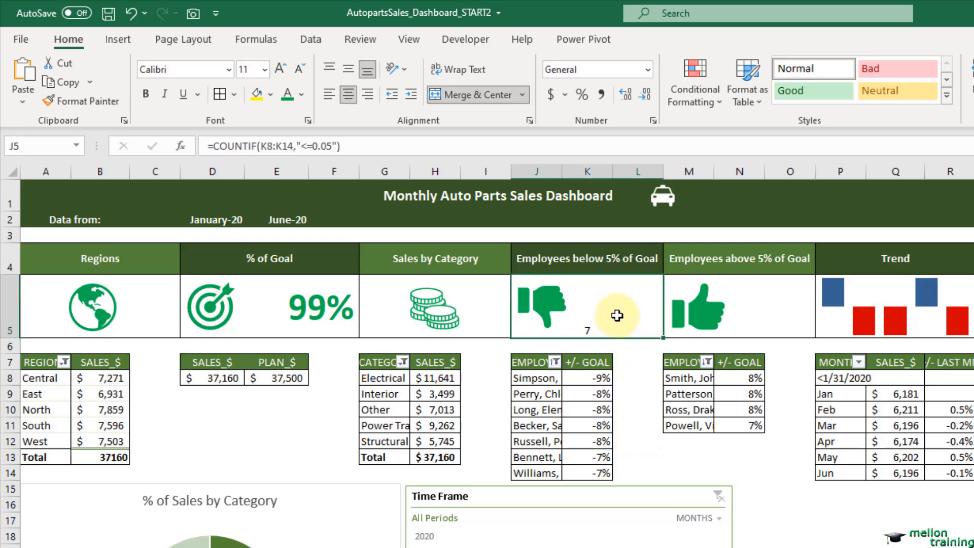
left_click(367, 95)
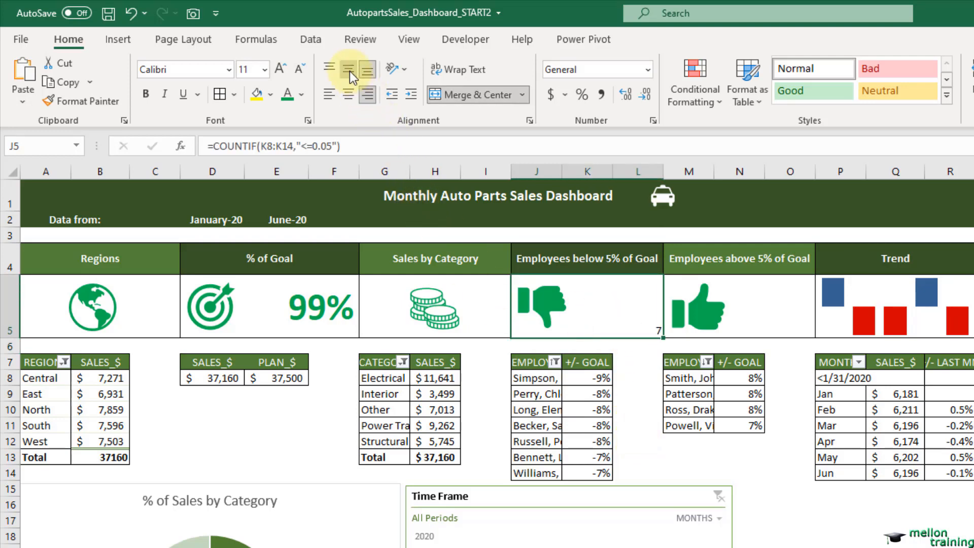
left_click(349, 70)
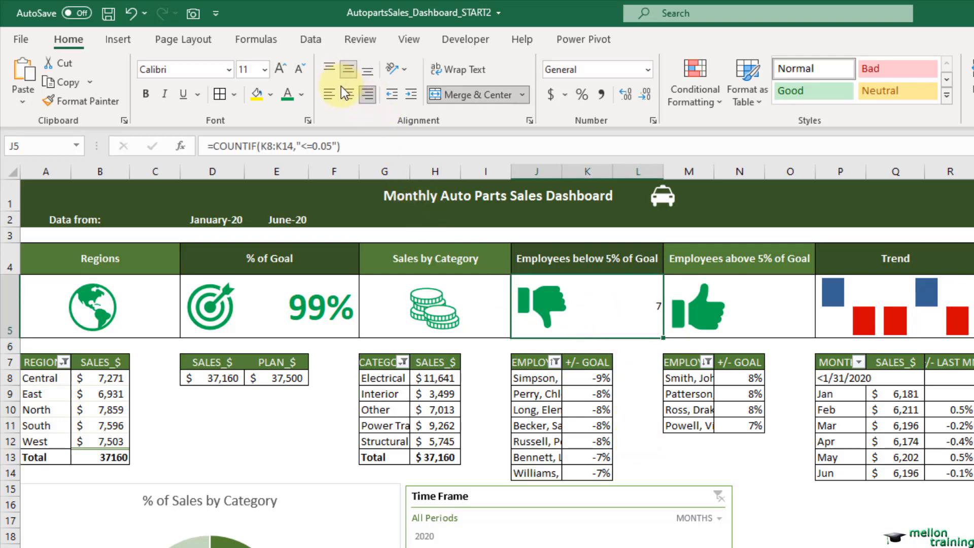
left_click(288, 96)
Make the employee count in J5 bold with a font size of 48.
left_click(279, 68)
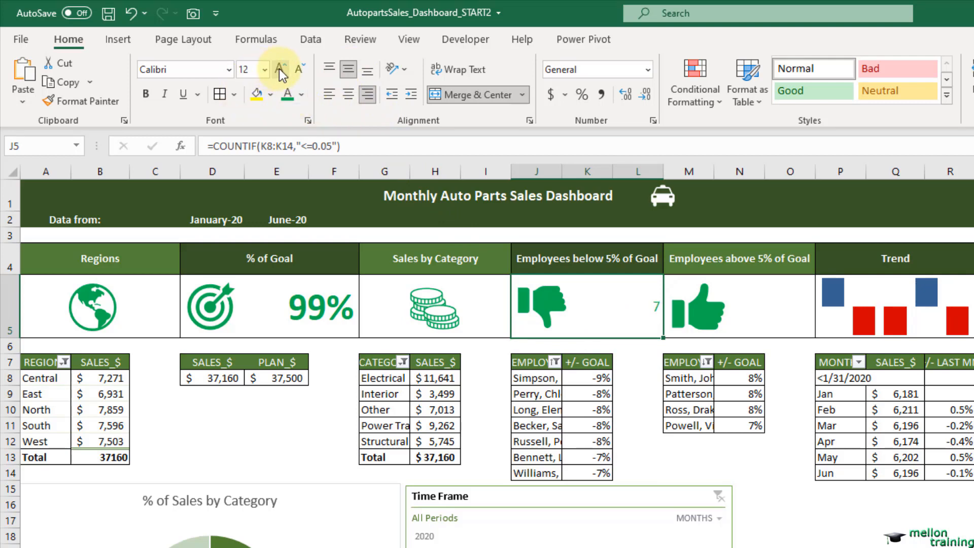
left_click(279, 68)
left_click(279, 68)
left_click(279, 68)
left_click(279, 68)
left_click(279, 68)
left_click(279, 69)
left_click(279, 68)
left_click(145, 94)
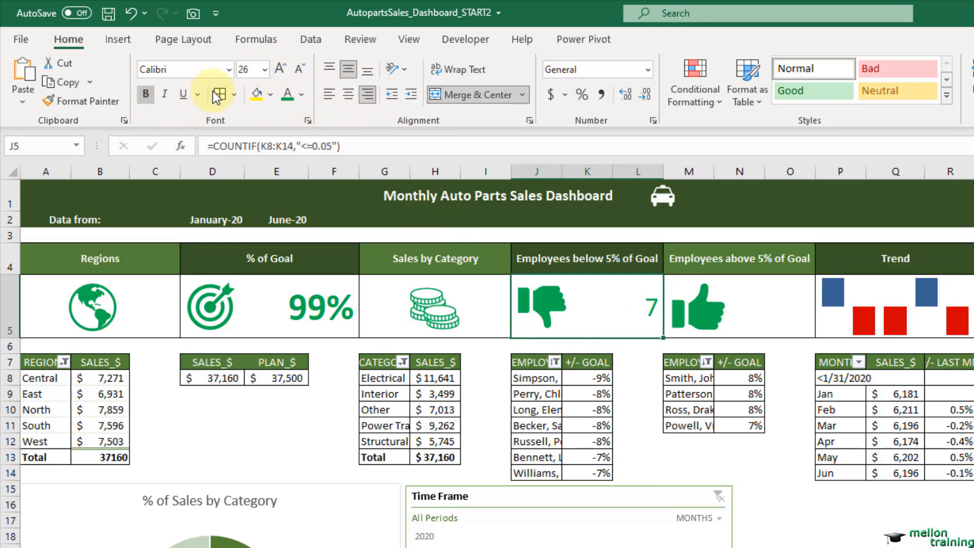
left_click(281, 69)
left_click(281, 69)
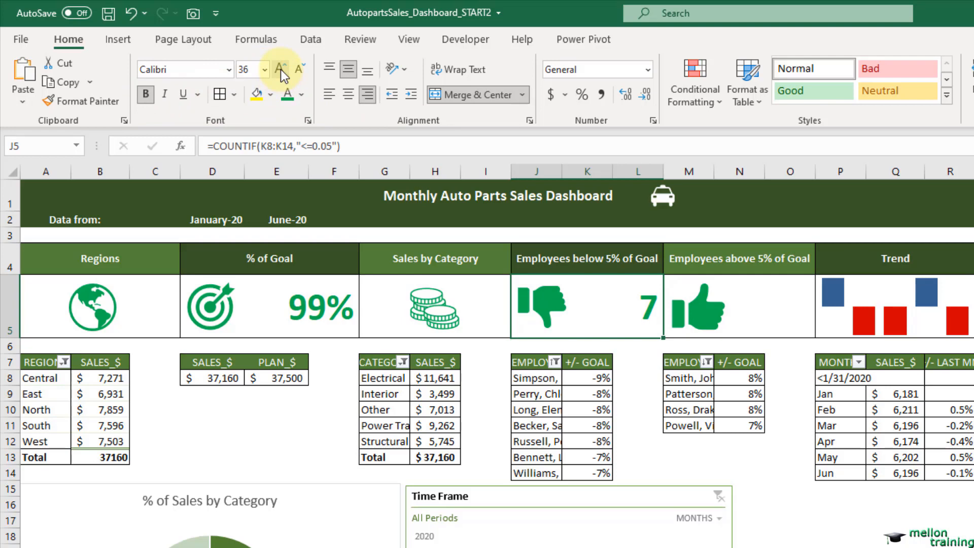
left_click(281, 69)
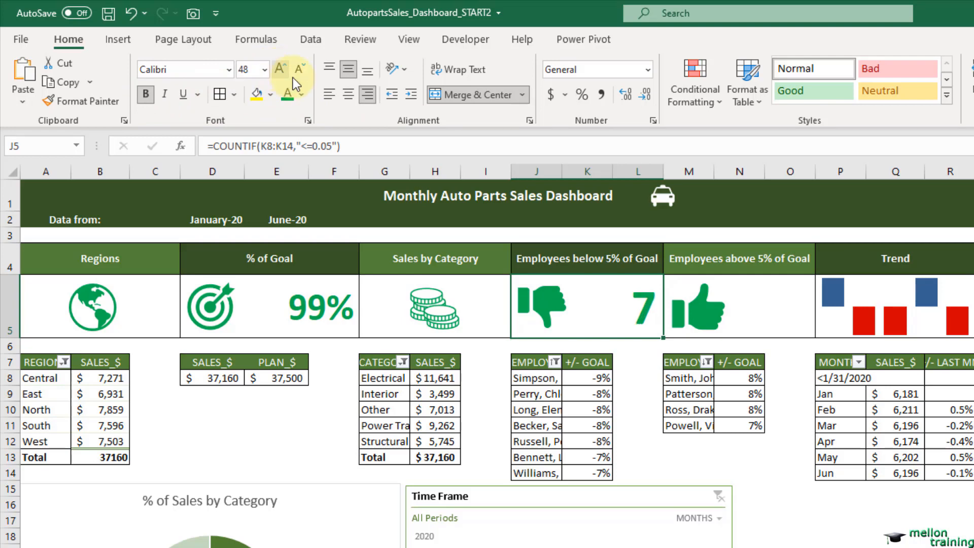
Color the employee count in J5 and the thumbs-down icon beside it red.
left_click(558, 305)
left_click(616, 315)
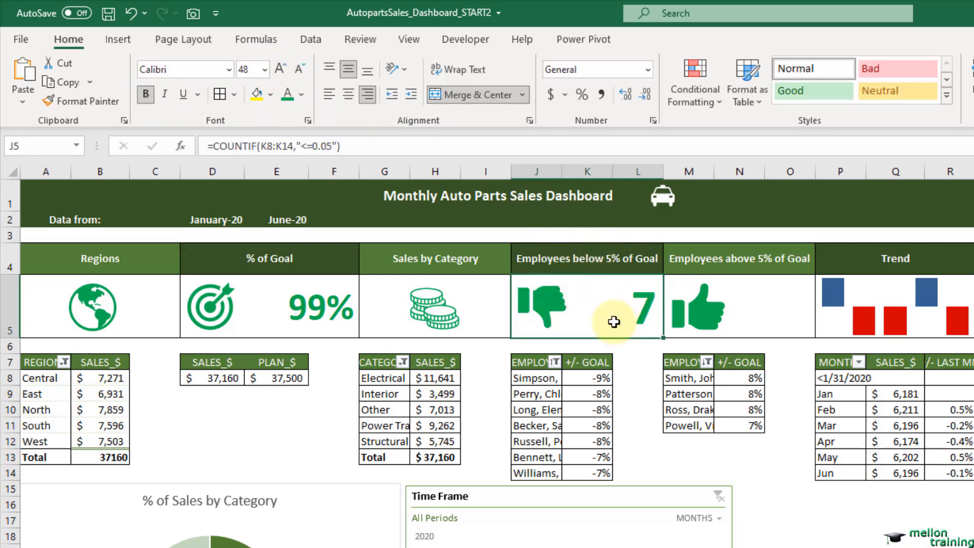
left_click(303, 94)
left_click(299, 267)
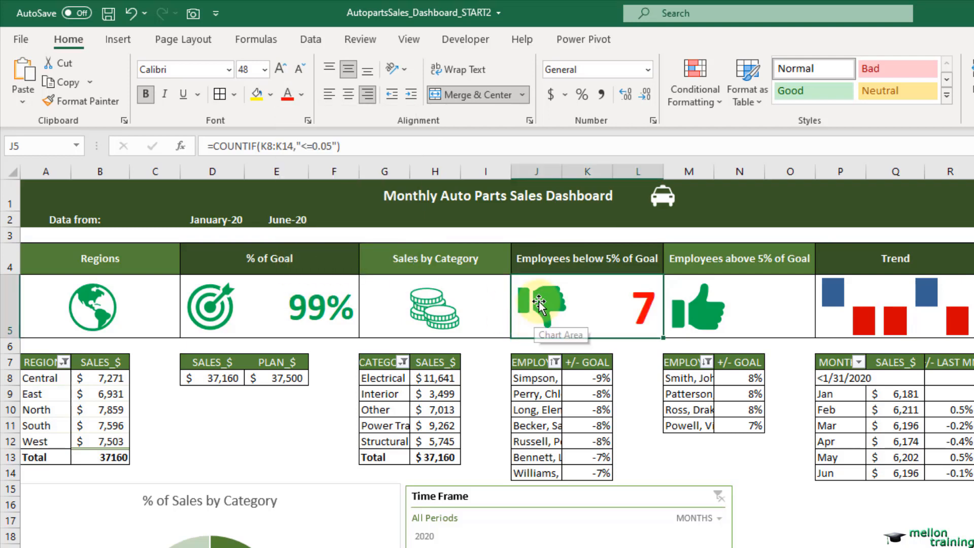
left_click(539, 305)
left_click(270, 94)
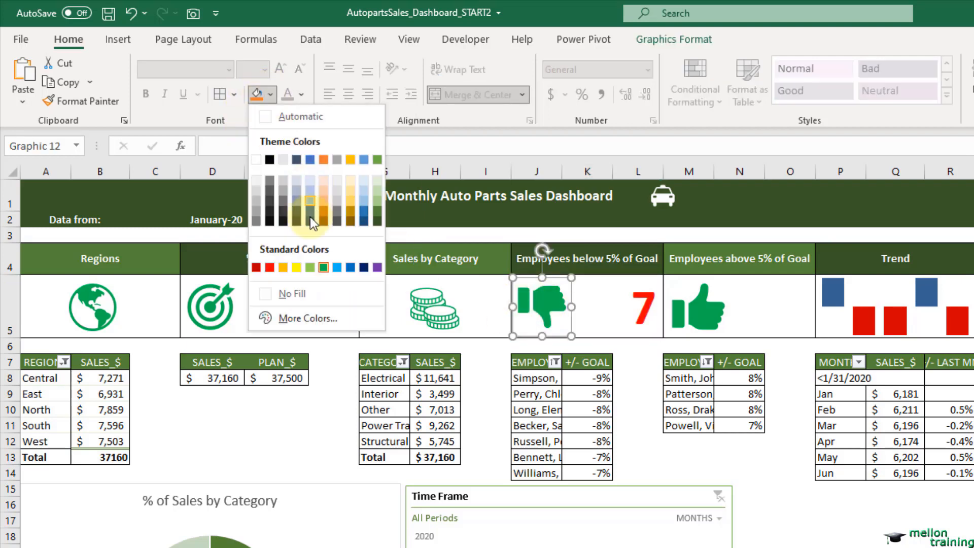
left_click(270, 267)
Copy the text of J5's COUNTIF formula into merged cell M5 under the Employees above 5% of Goal header.
left_click(603, 308)
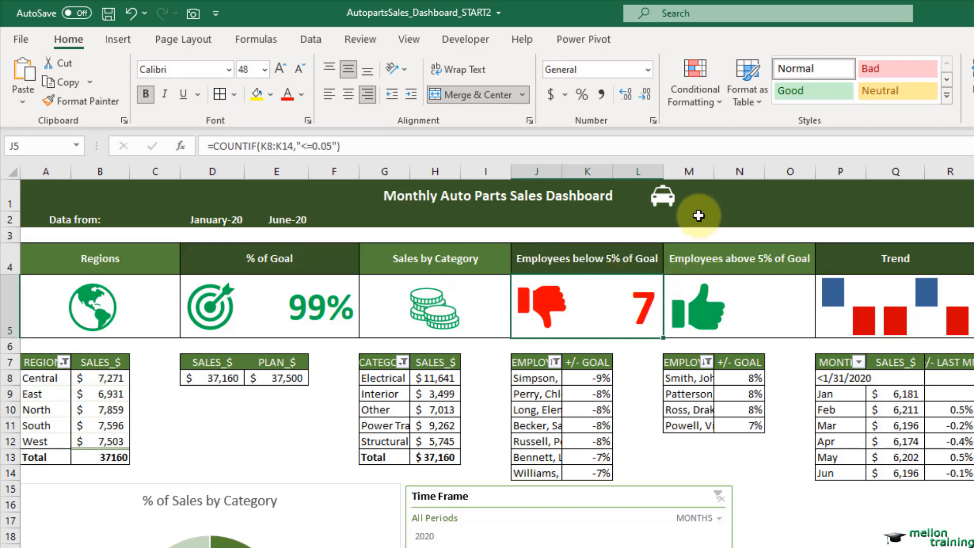
key("ctrl+c")
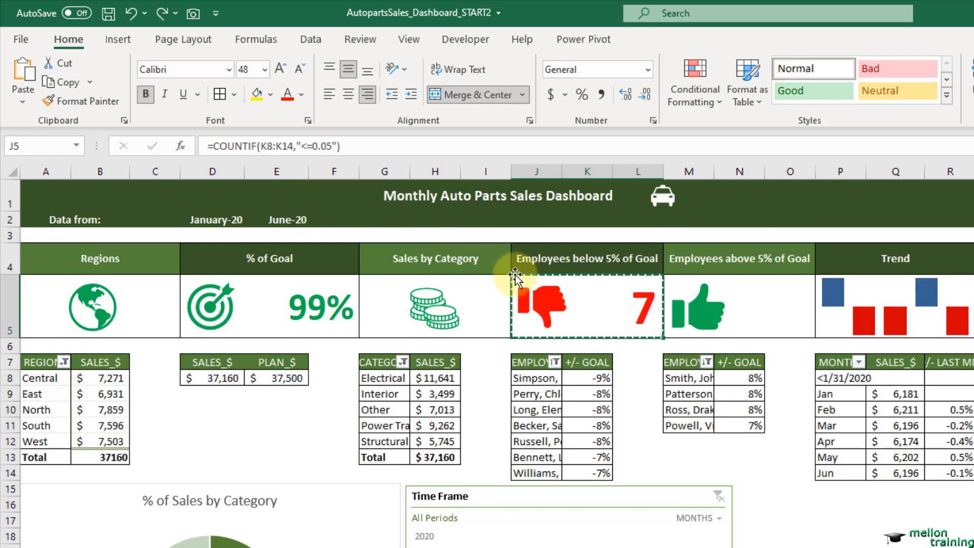
key("Escape")
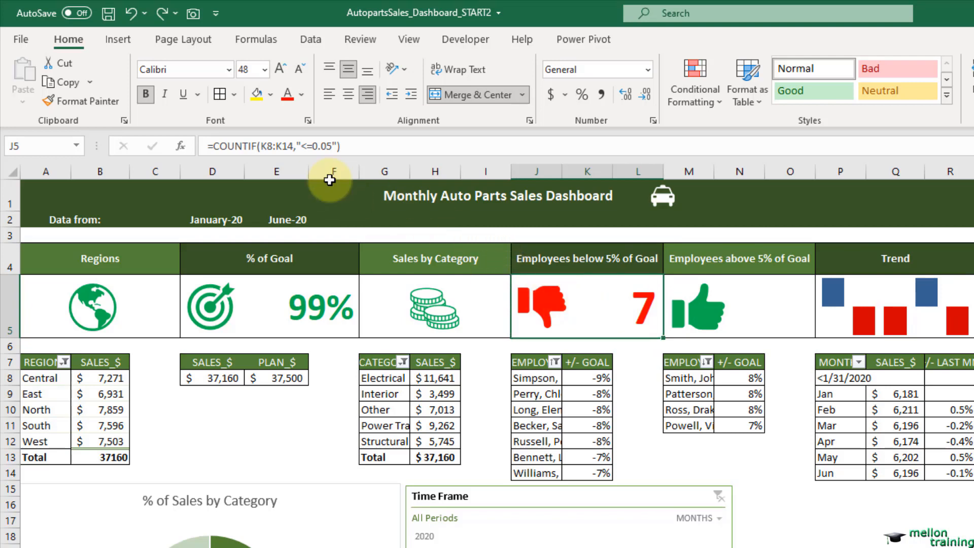
left_click_drag(349, 146, 207, 152)
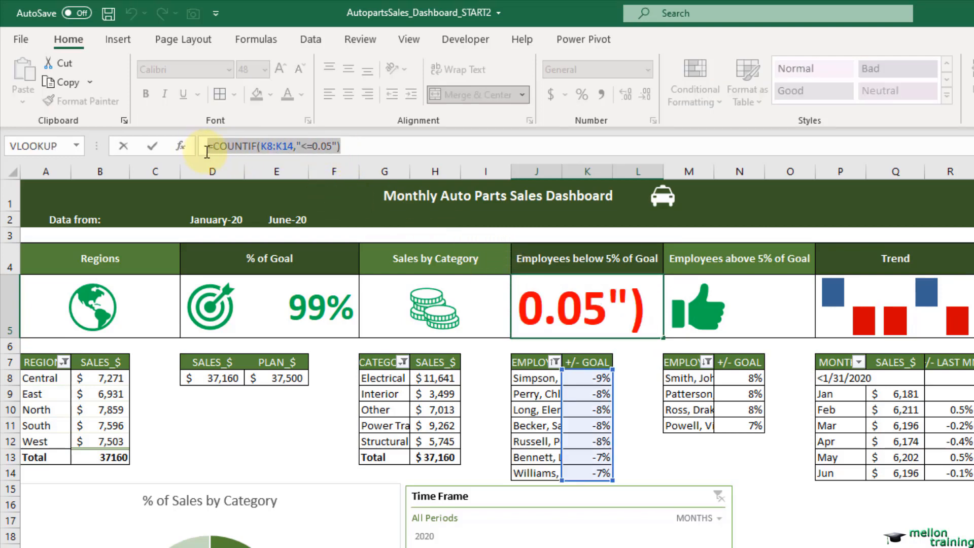
key("ctrl+c")
key("Escape")
left_click(774, 299)
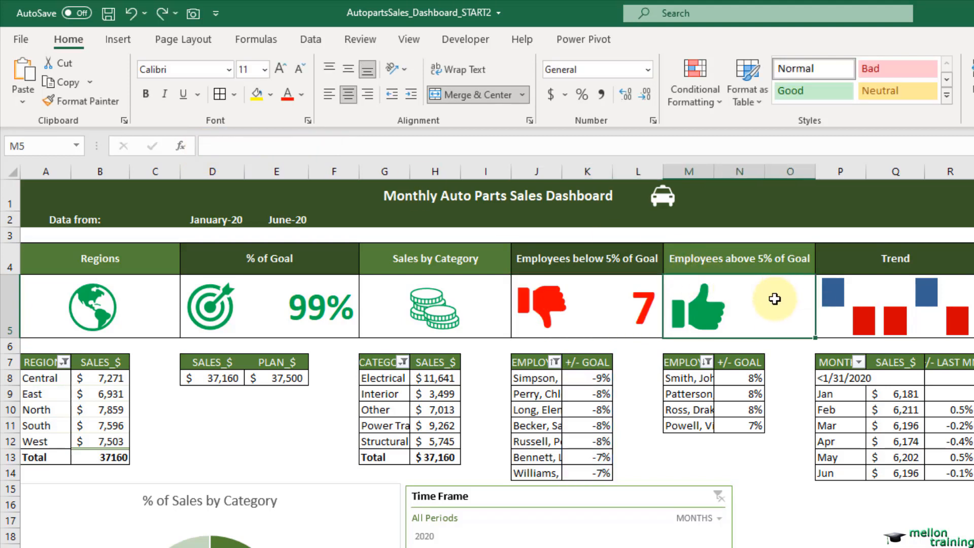
left_click(331, 149)
key("ctrl+v")
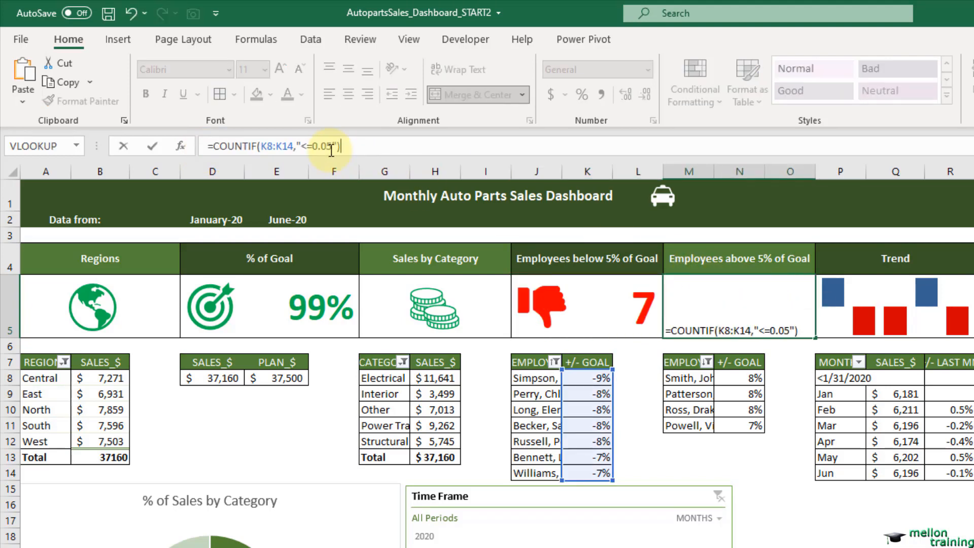
Change the COUNTIF formula in M5 to range N8:N11 with the criterion ">=0.05" and confirm it.
left_click(292, 146)
key("BackSpace")
key("BackSpace")
key("BackSpace")
key("BackSpace")
key("BackSpace")
key("BackSpace")
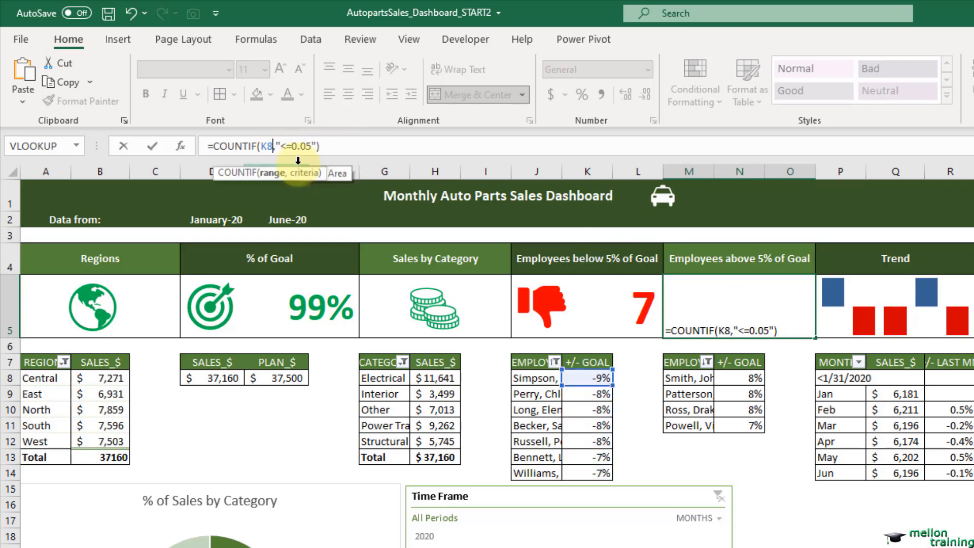
left_click_drag(741, 374, 740, 425)
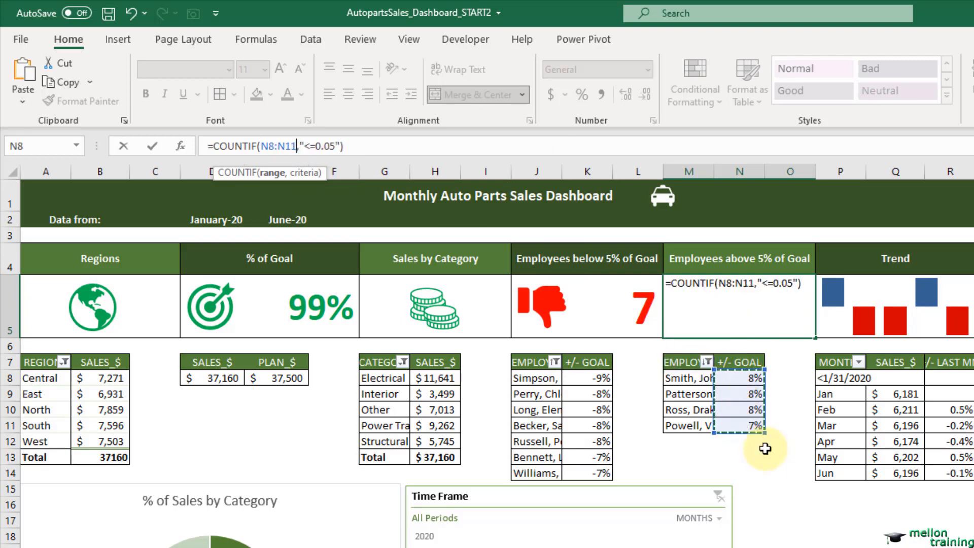
left_click(768, 291)
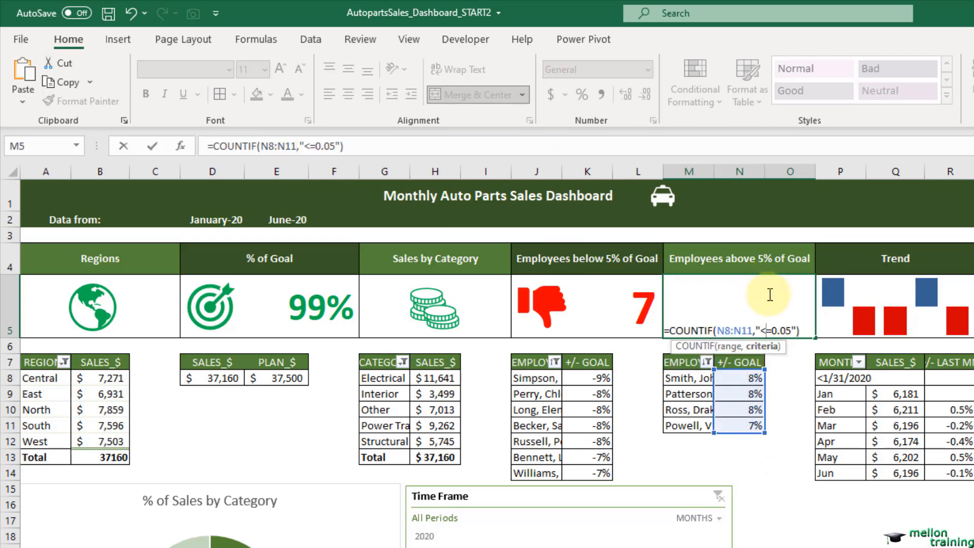
key("BackSpace")
type(">")
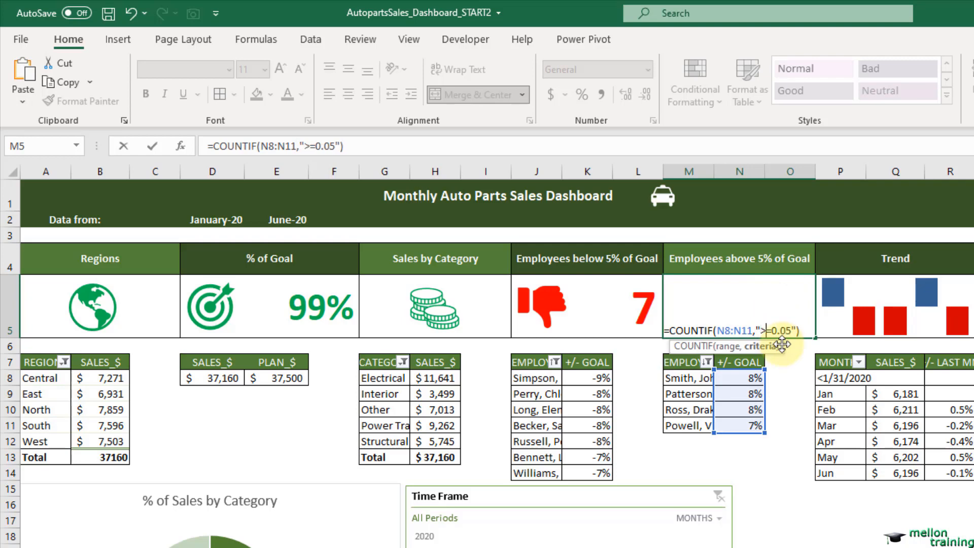
key("Return")
left_click(762, 309)
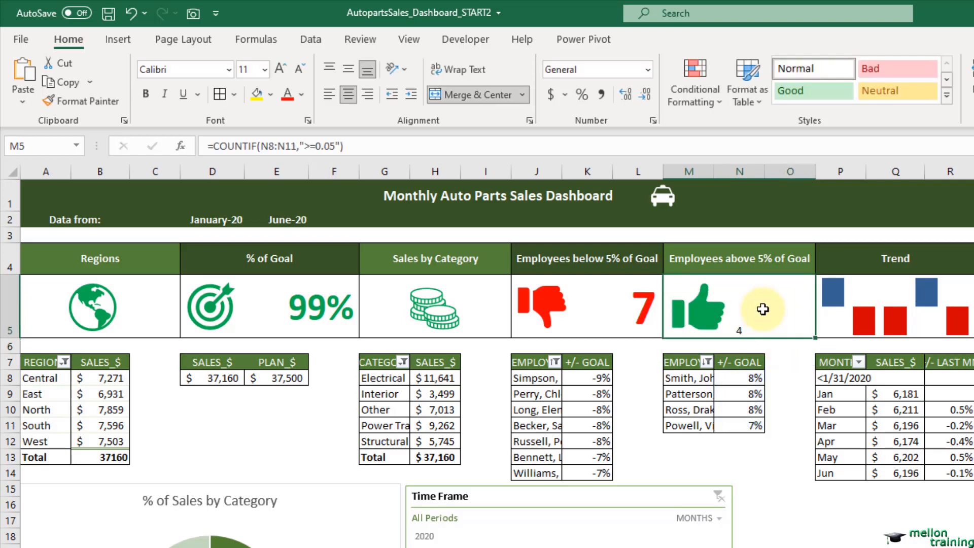
Align the employee count in M5 to the right and vertically to the middle, and make it green and bold.
left_click(369, 95)
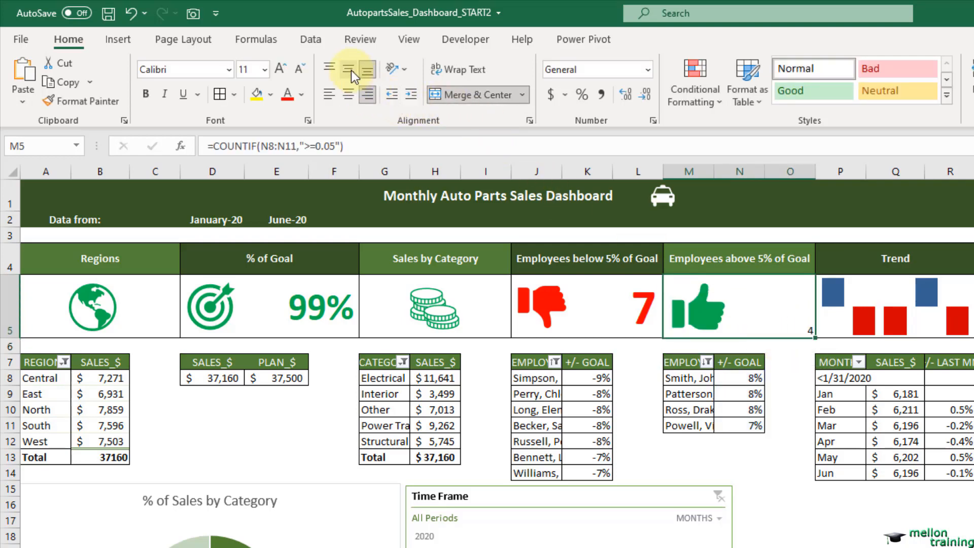
left_click(351, 70)
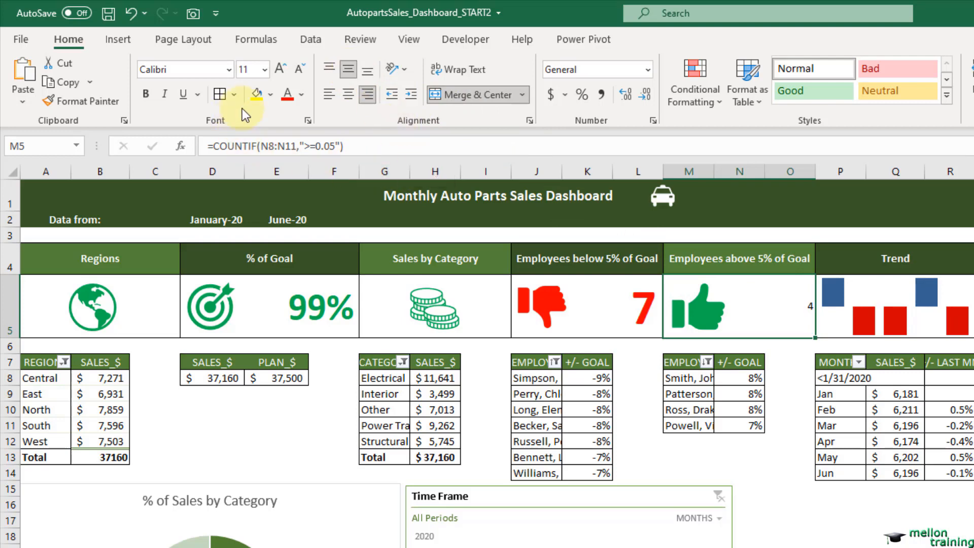
left_click(302, 95)
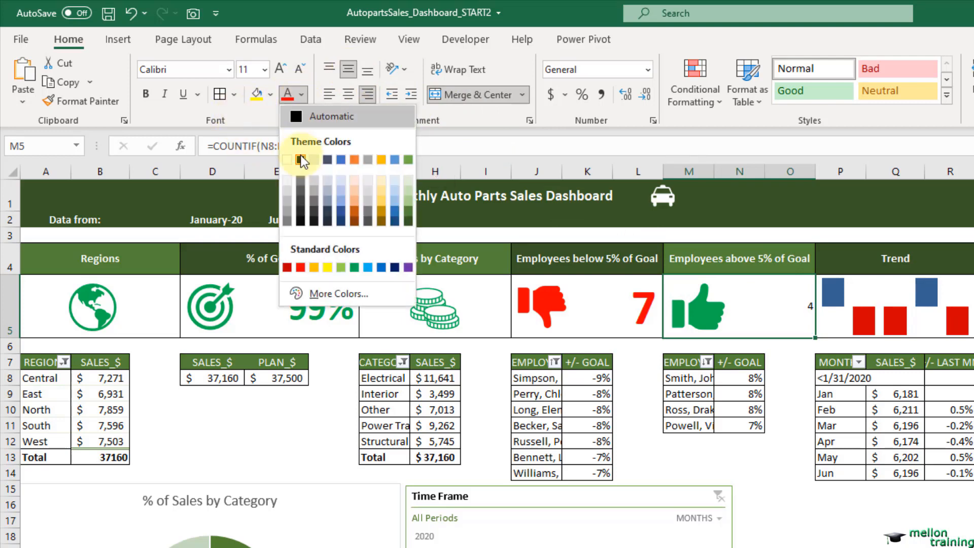
left_click(354, 267)
left_click(145, 94)
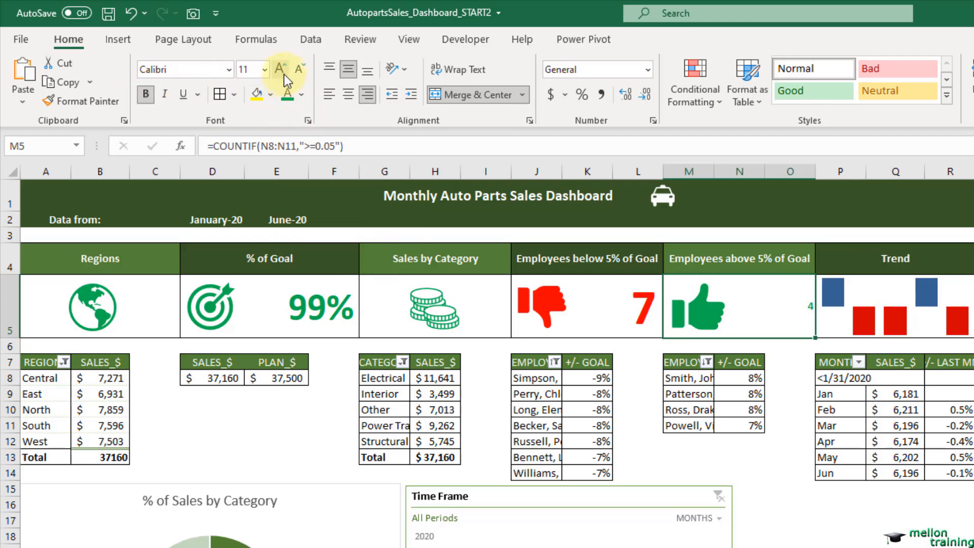
Enlarge the employee count in M5 to font size 48.
left_click(281, 68)
left_click(281, 68)
left_click(281, 68)
left_click(281, 68)
left_click(281, 68)
left_click(281, 68)
left_click(281, 68)
left_click(281, 68)
left_click(281, 68)
left_click(281, 68)
left_click(281, 68)
left_click(281, 68)
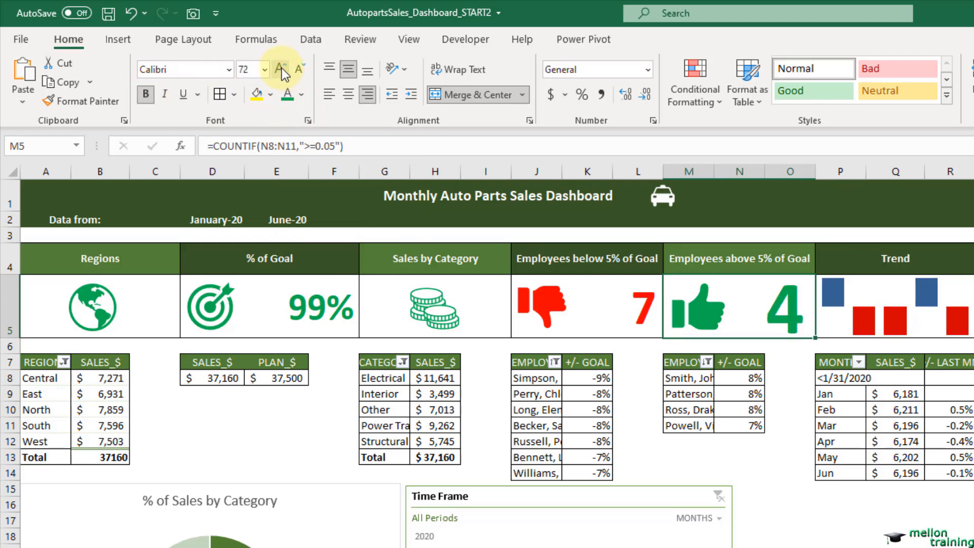
left_click(297, 72)
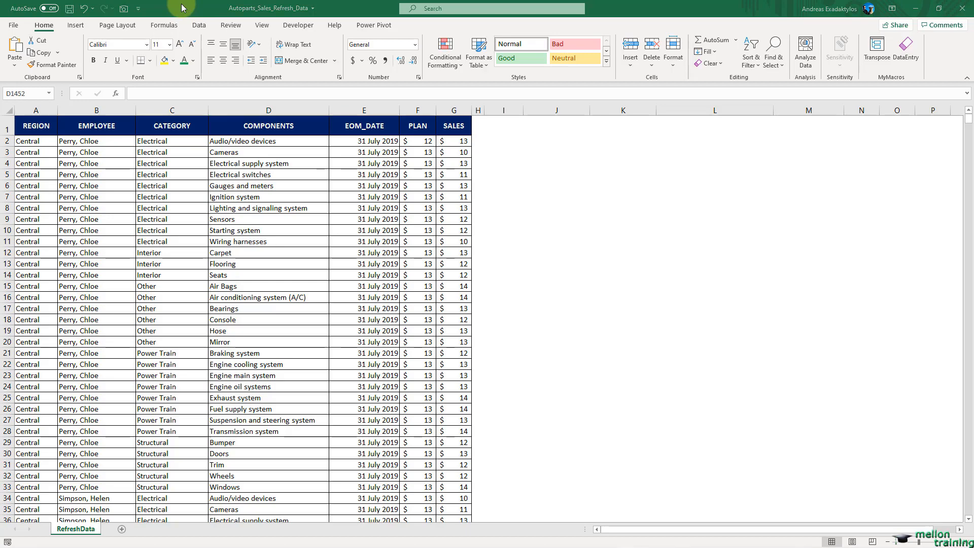
Copy the whole RefreshData table, including its header row, in the Autoparts_Sales_Refresh_Data workbook.
left_click(51, 126)
key("ctrl+shift+End")
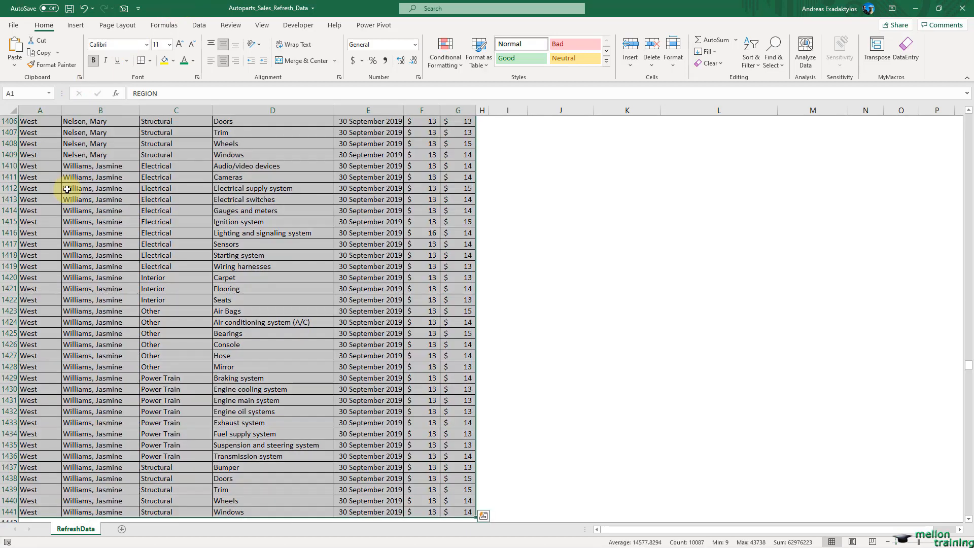
key("ctrl+c")
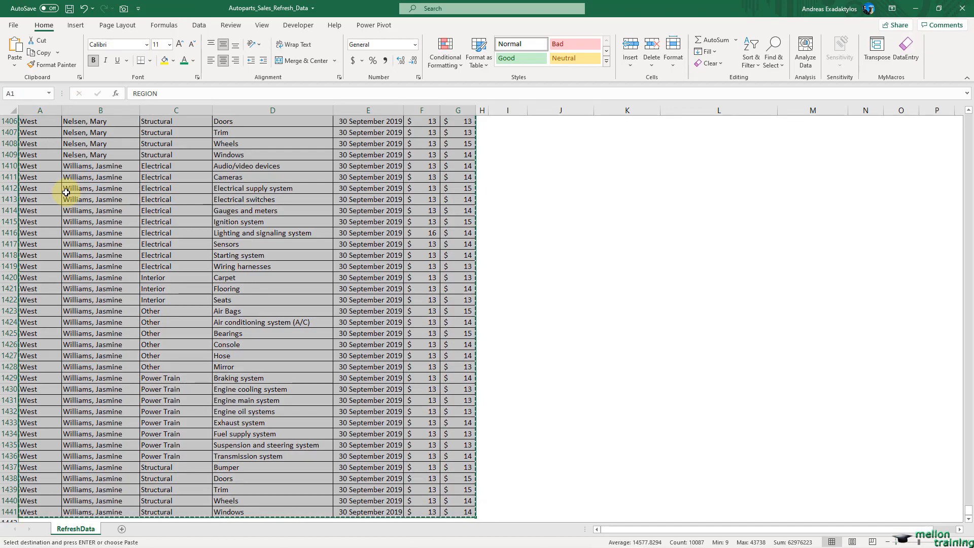
Switch to the AutopartsSales_Dashboard_START2 workbook and paste the copied rows at A2882, directly below the last record on the Data sheet.
key("alt+Tab")
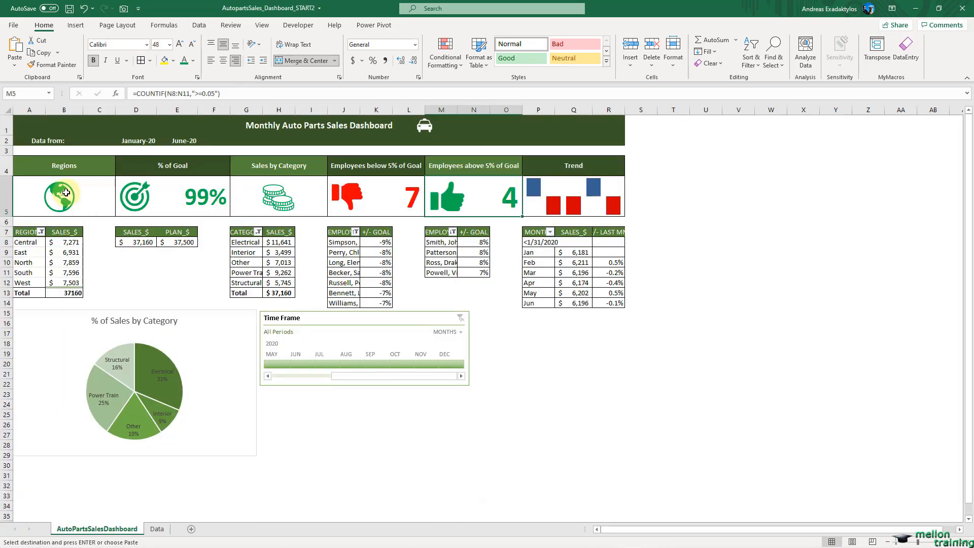
left_click(157, 531)
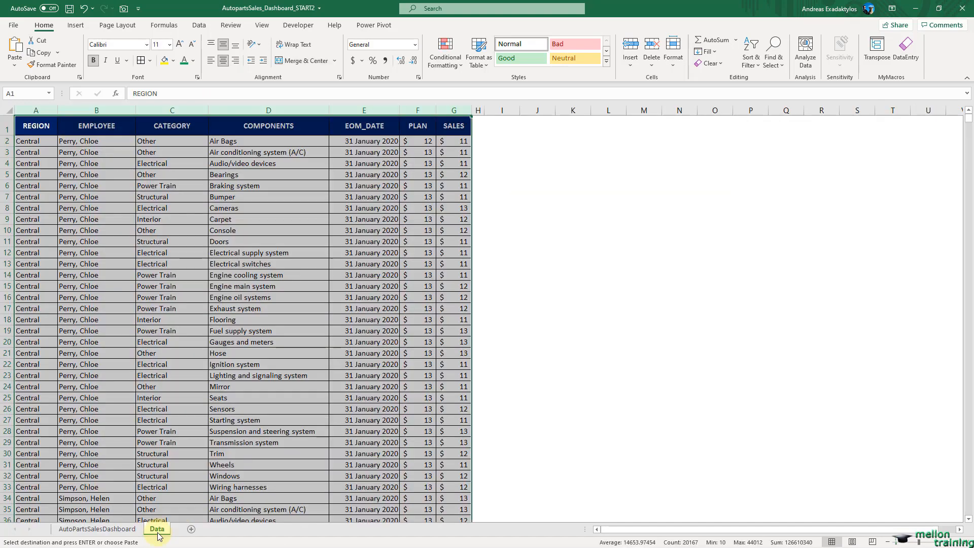
left_click(32, 355)
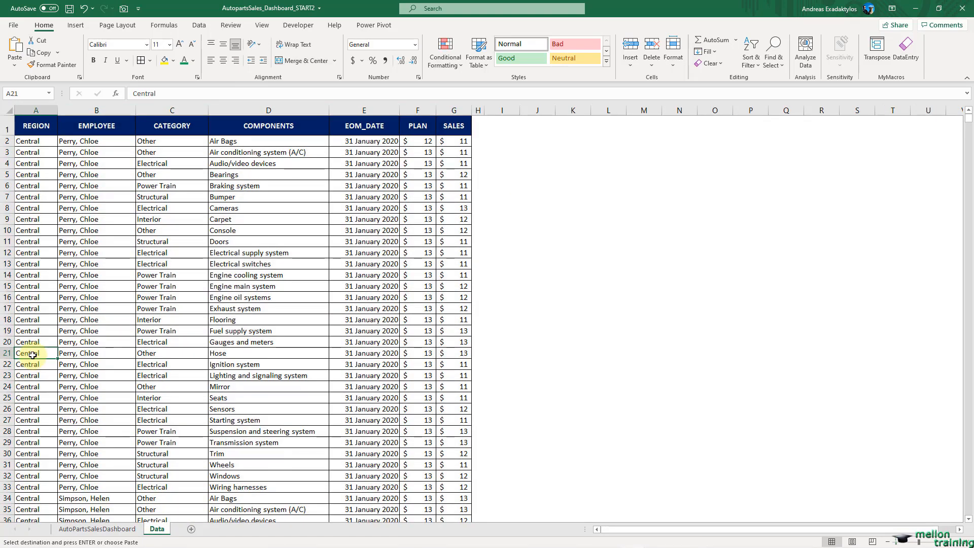
key("ctrl+End")
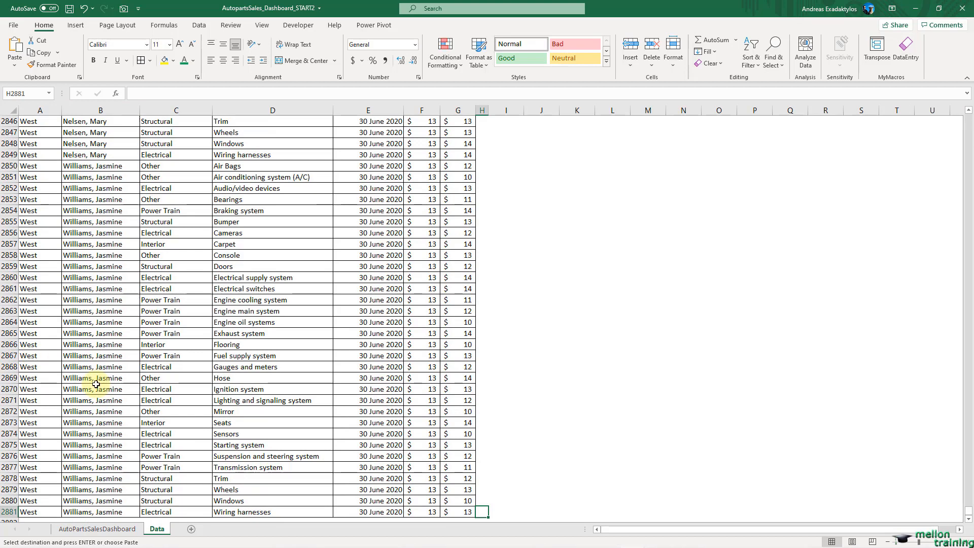
scroll(96, 383, "down", 2)
left_click(30, 456)
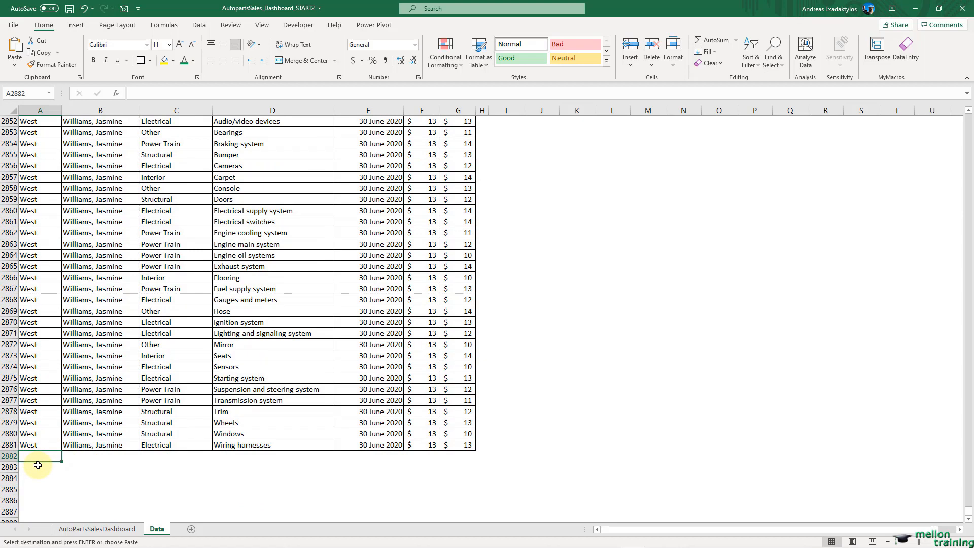
key("ctrl+v")
Delete the duplicate header row 2882 from the Data sheet.
left_click(8, 456)
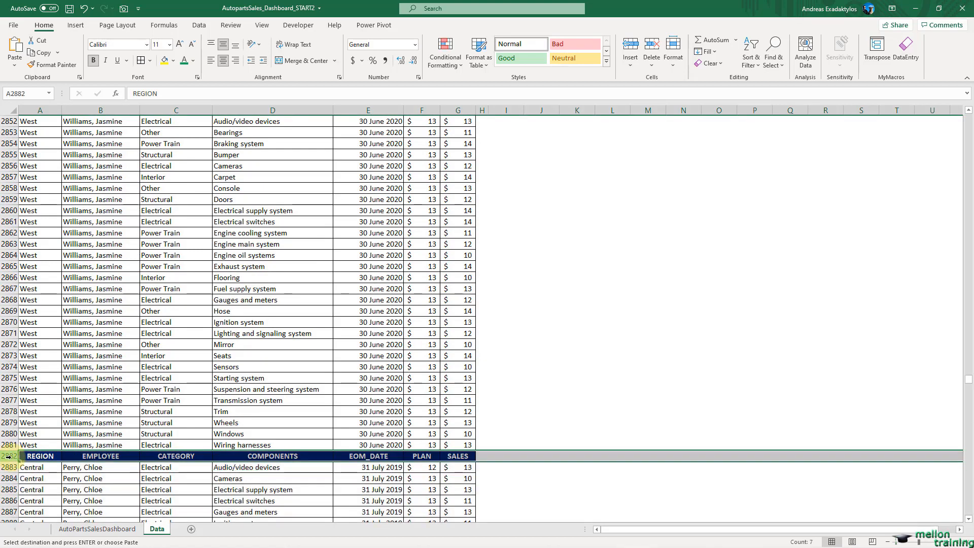
right_click(9, 456)
left_click(33, 380)
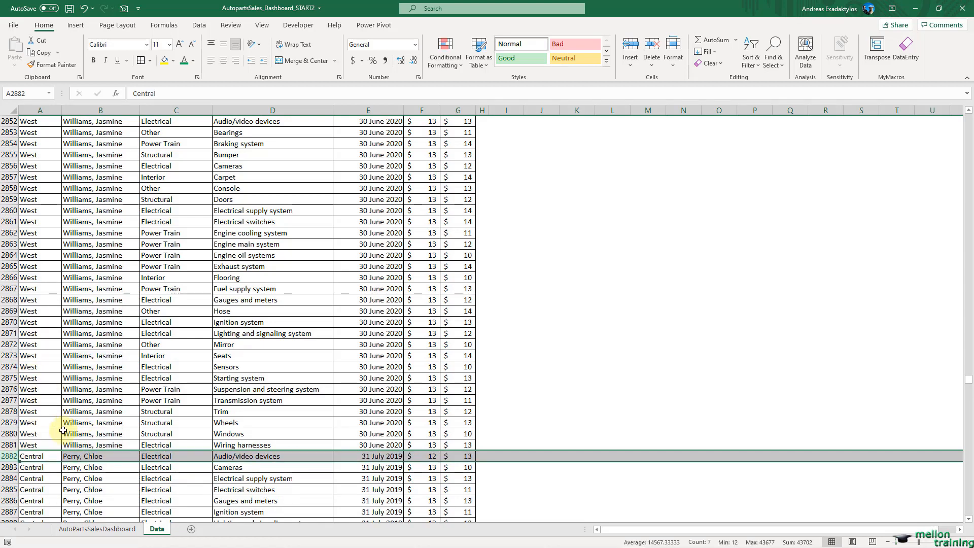
left_click(34, 456)
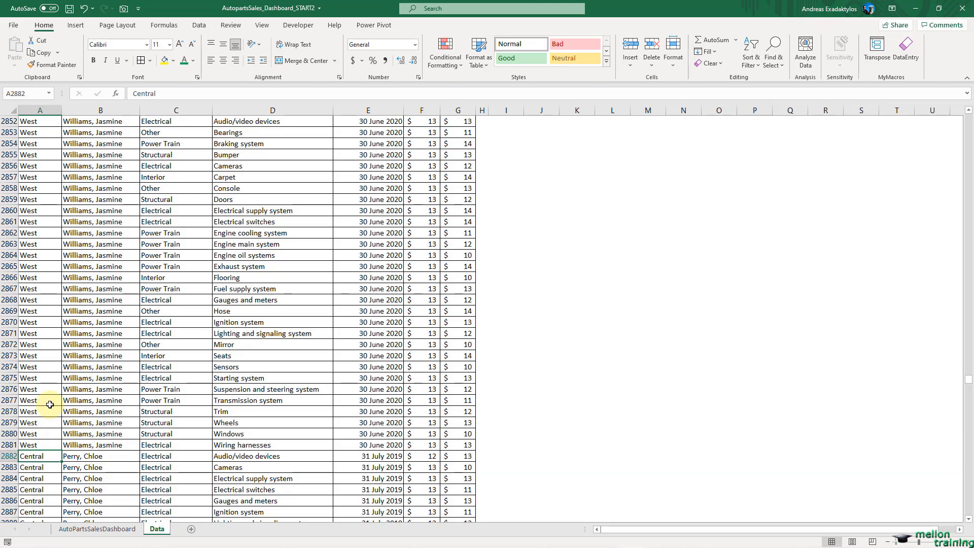
Refresh all pivot tables on the AutoPartsSalesDashboard sheet.
left_click(110, 530)
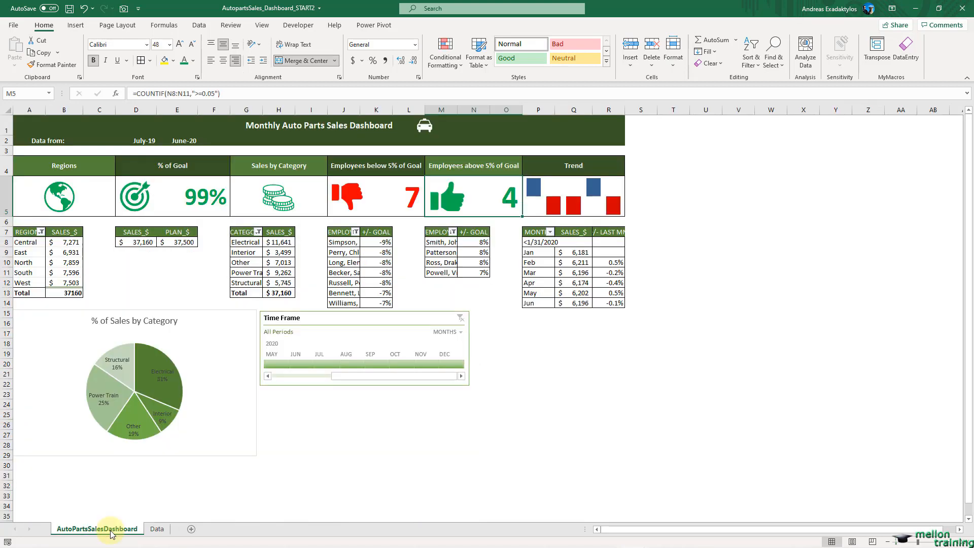
left_click(28, 232)
left_click(428, 27)
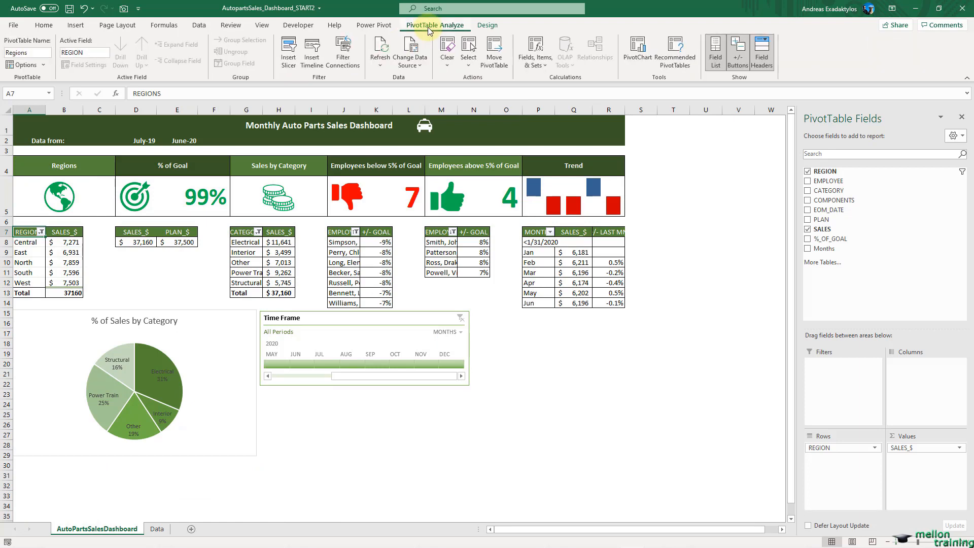
left_click(382, 66)
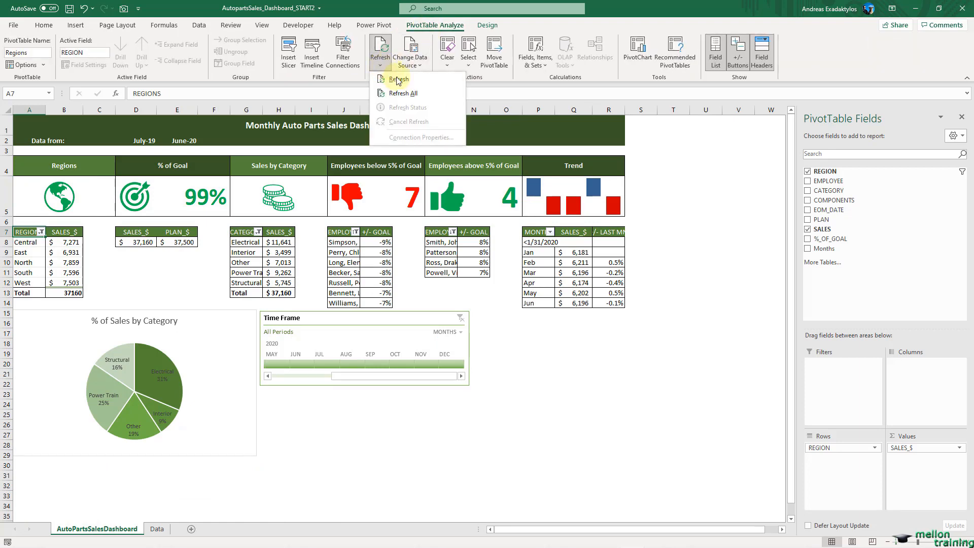
left_click(415, 94)
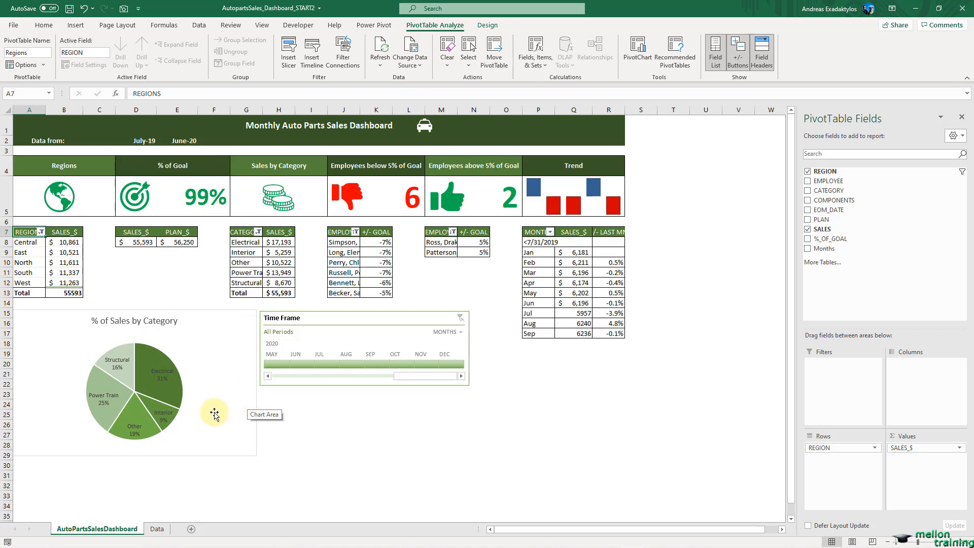
Fit the dashboard's pivot table columns to their headers and contents, and narrow the spacer columns C, F, I, L and O.
left_click(158, 530)
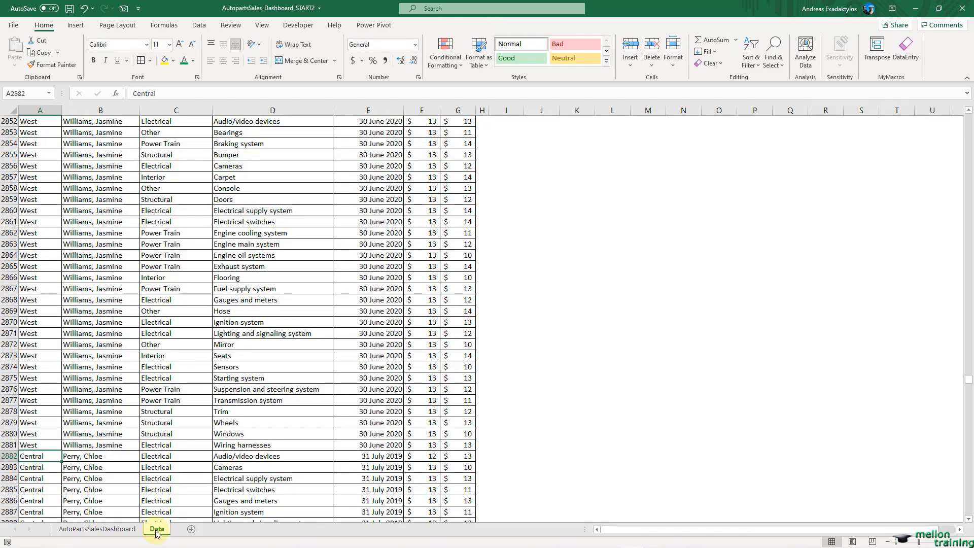
left_click(118, 530)
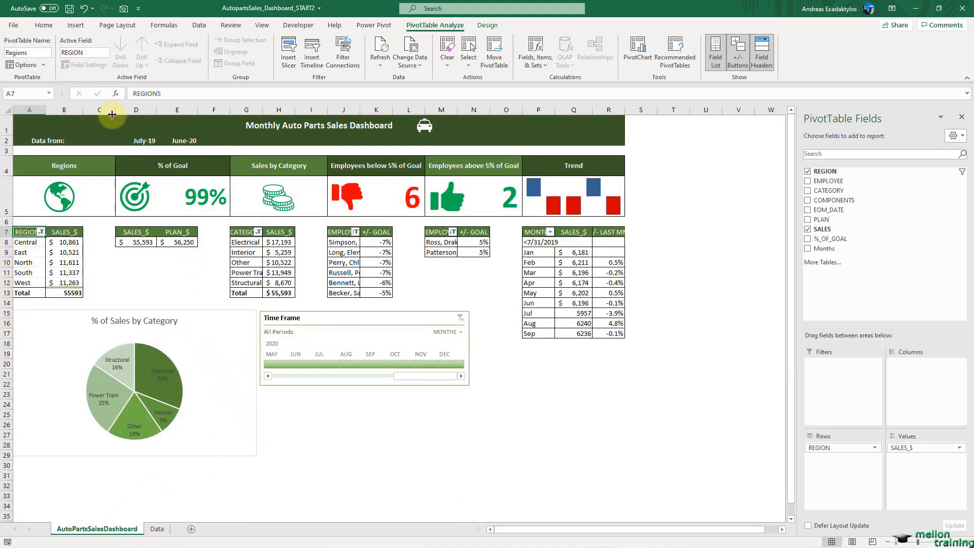
double_click(46, 110)
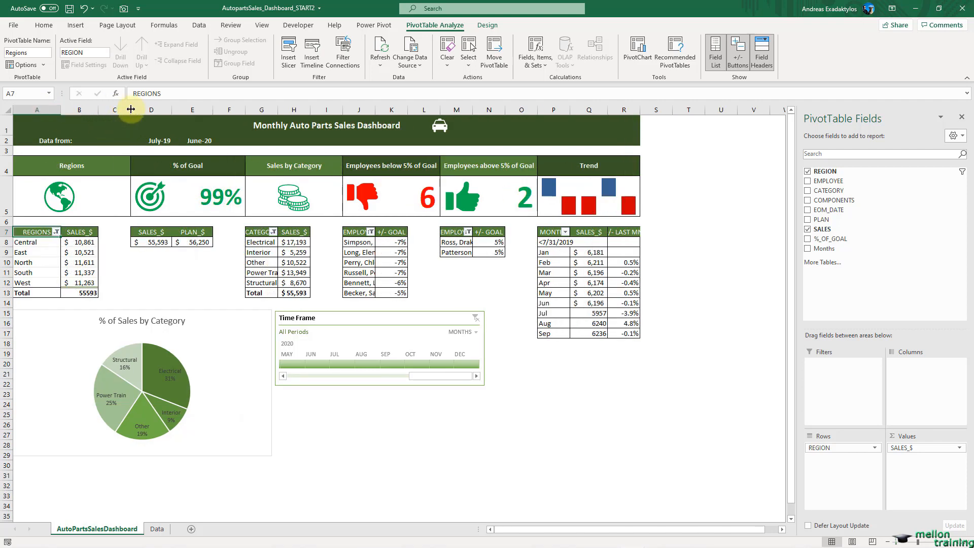
left_click_drag(131, 110, 103, 109)
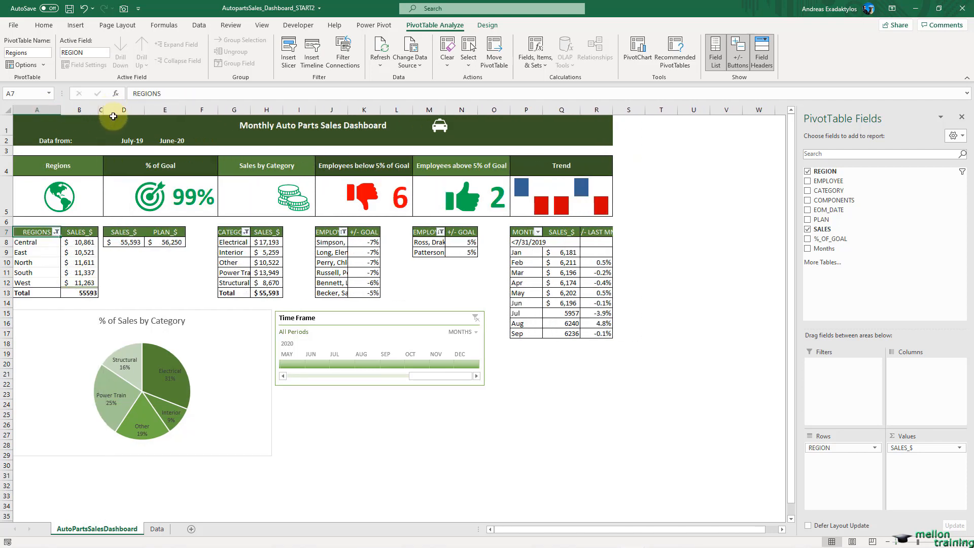
left_click_drag(218, 110, 243, 110)
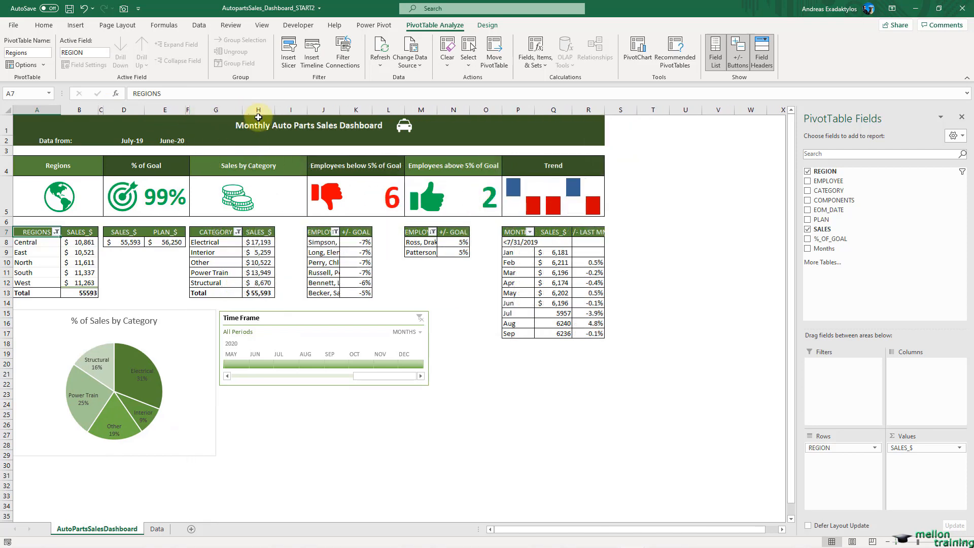
left_click_drag(308, 110, 279, 110)
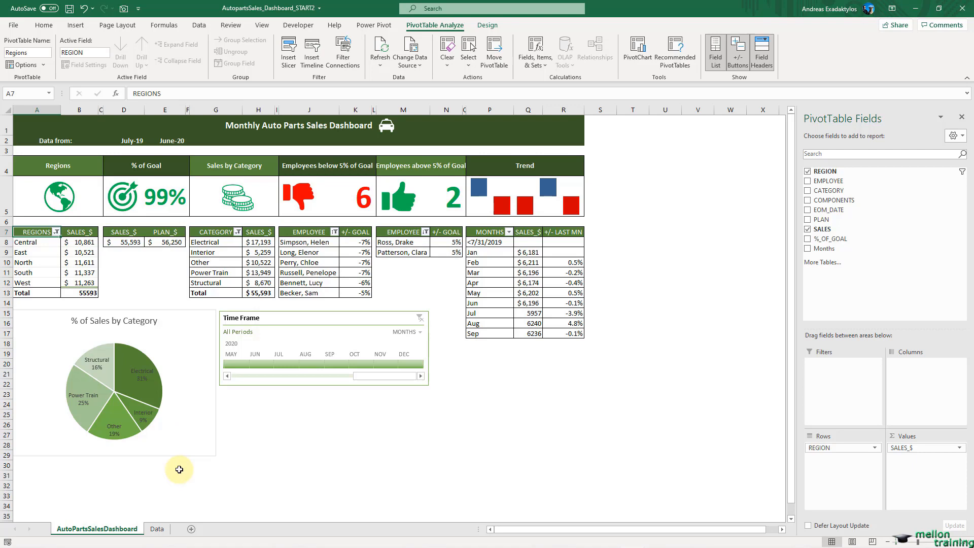
Hide the Data sheet.
left_click(157, 529)
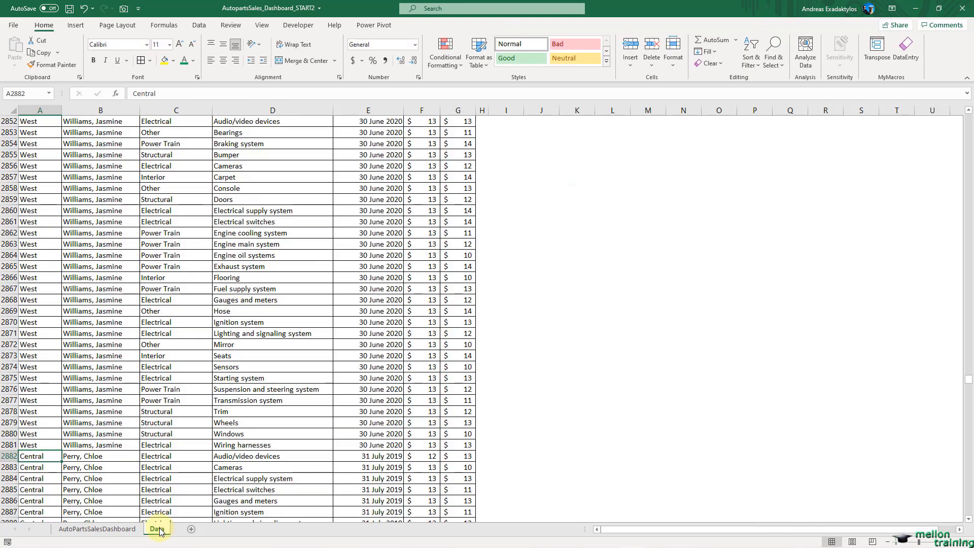
right_click(158, 530)
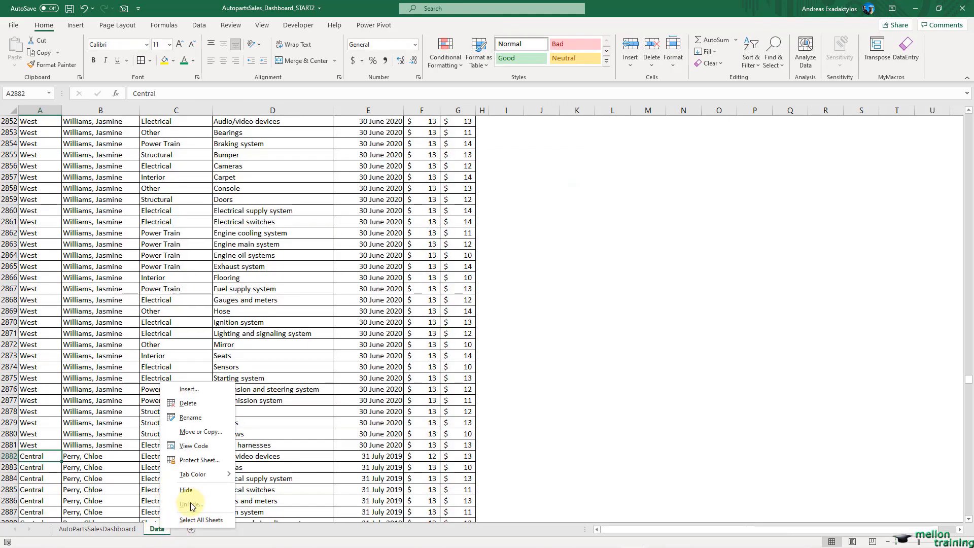
left_click(200, 488)
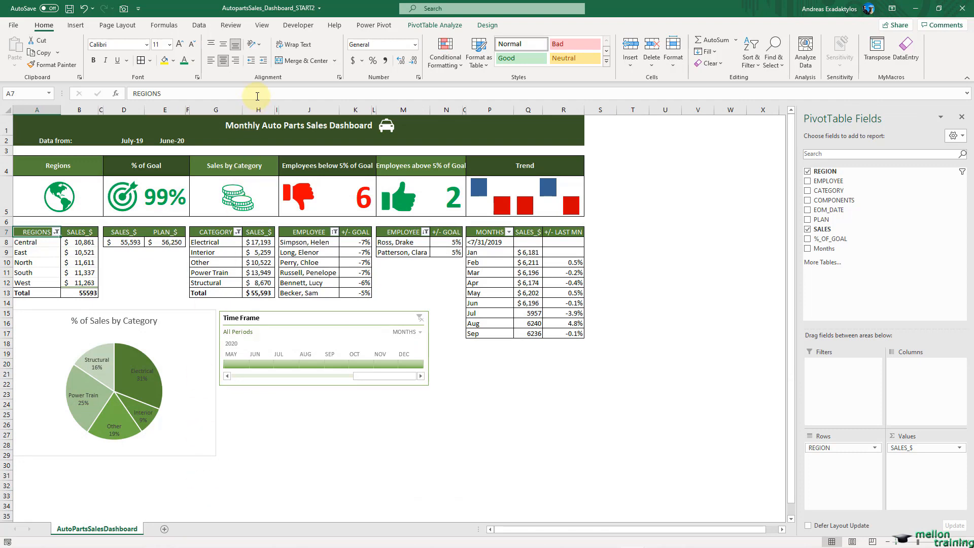
Protect the workbook structure without a password.
left_click(230, 26)
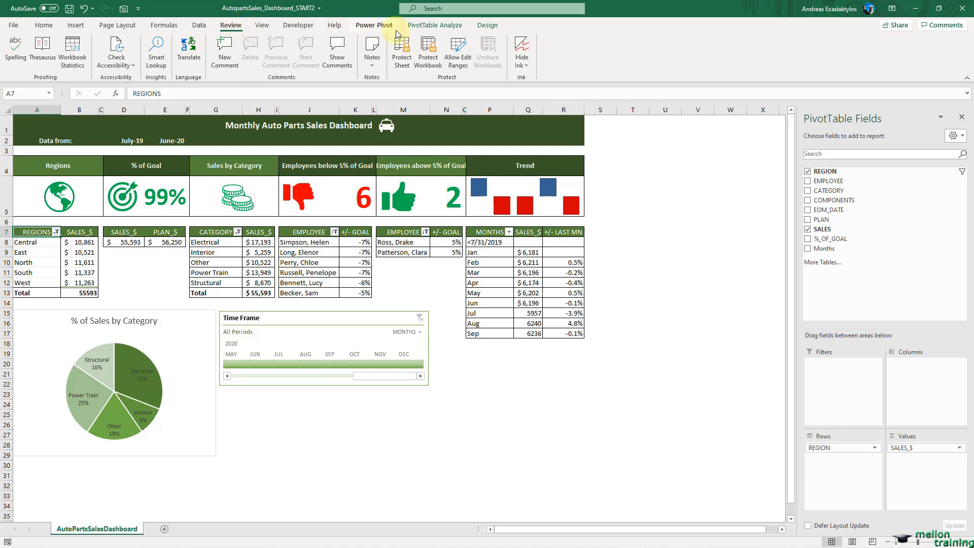
left_click(430, 52)
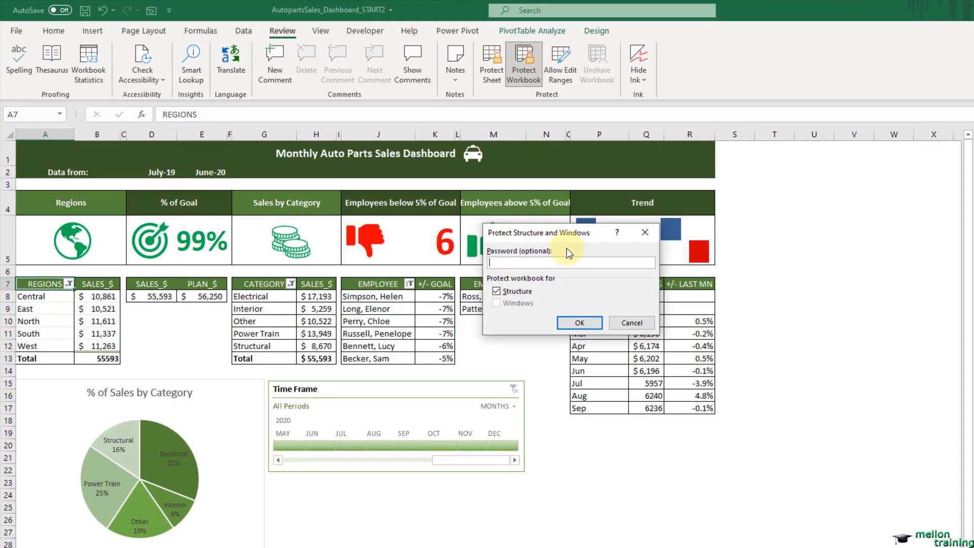
left_click(579, 324)
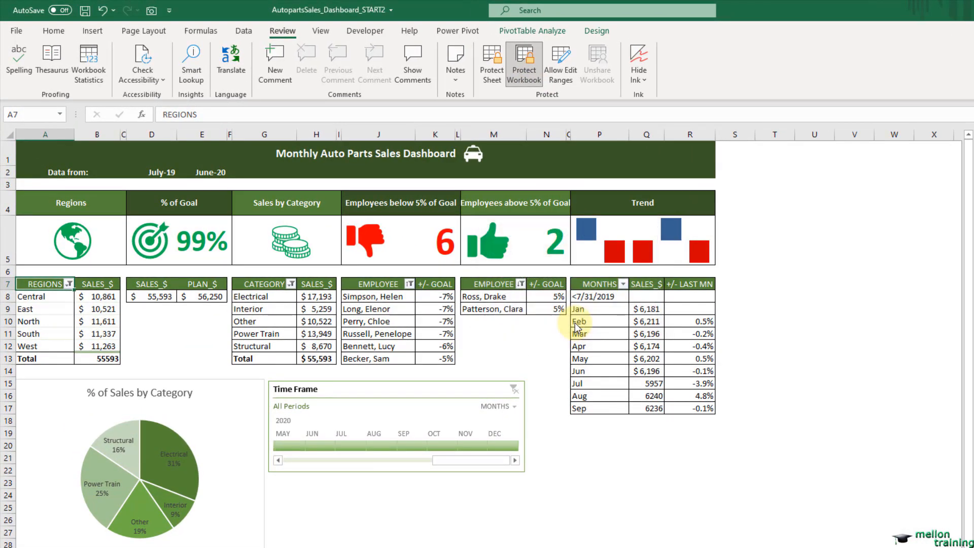
Unprotect the workbook structure and unhide the Data sheet, returning to the AutoPartsSalesDashboard sheet.
left_click(529, 78)
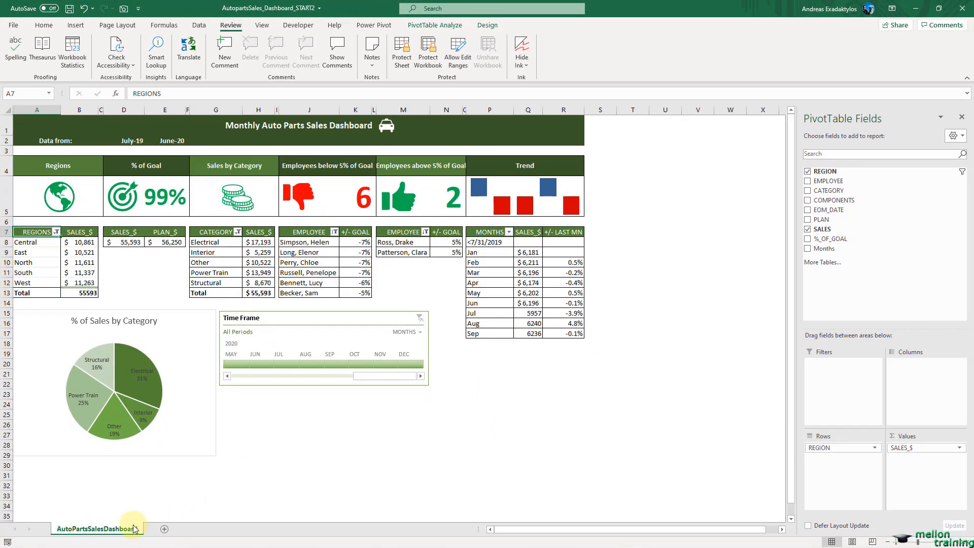
right_click(133, 528)
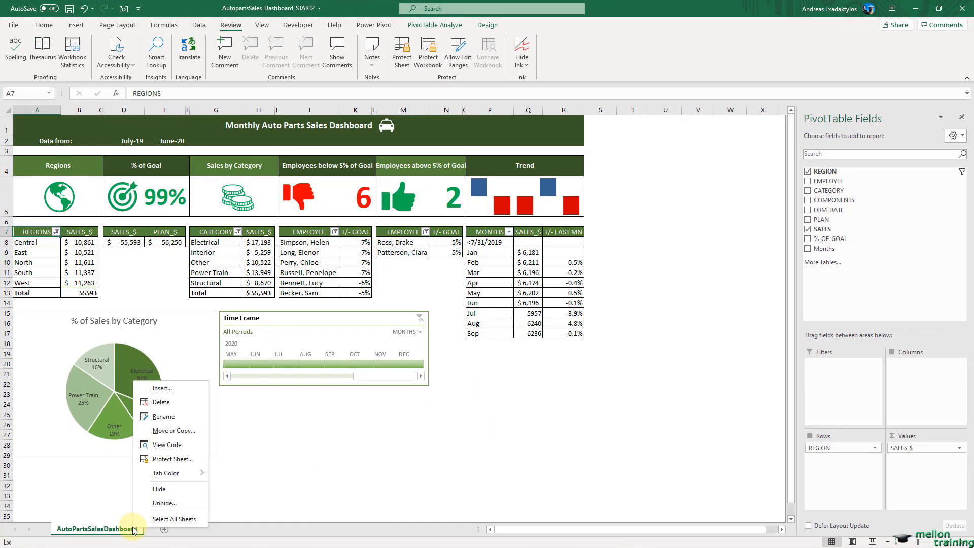
left_click(171, 505)
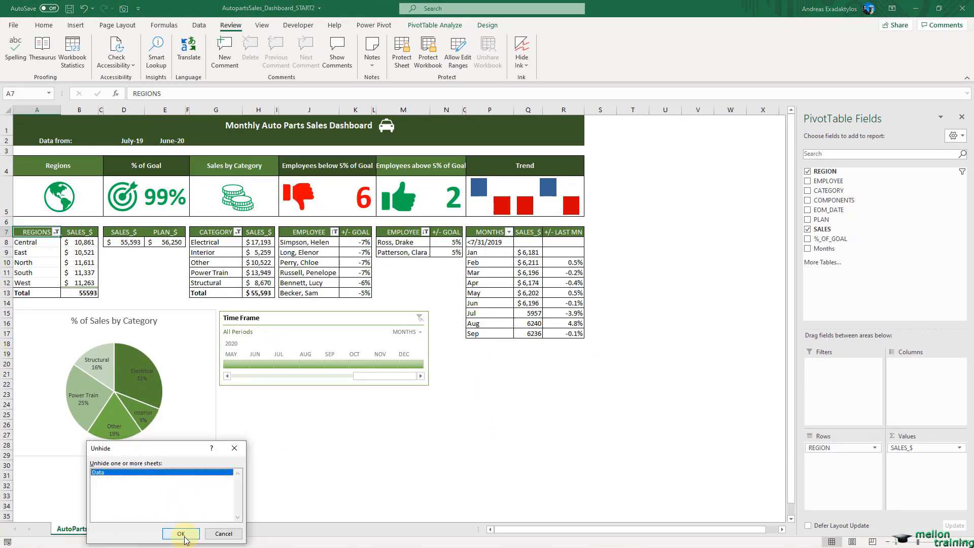
left_click(185, 532)
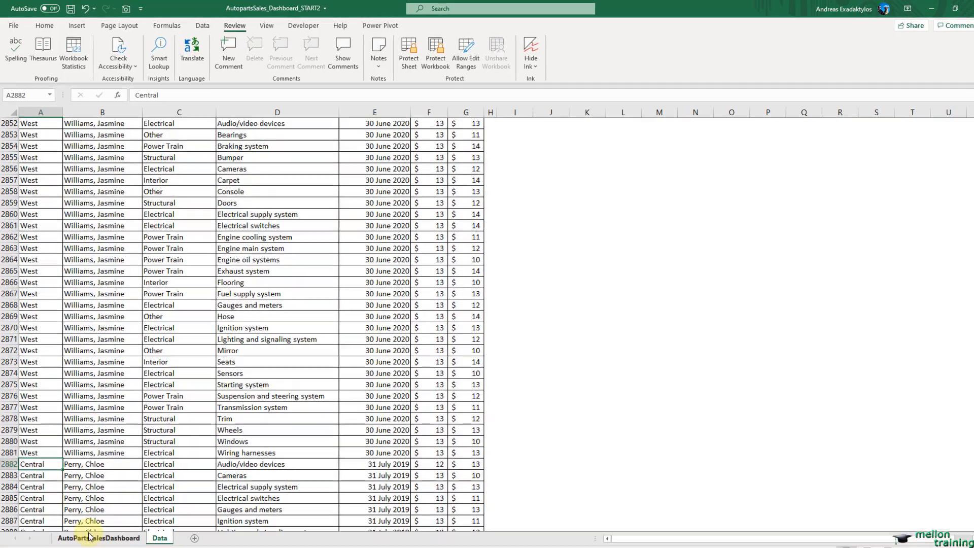
left_click(97, 529)
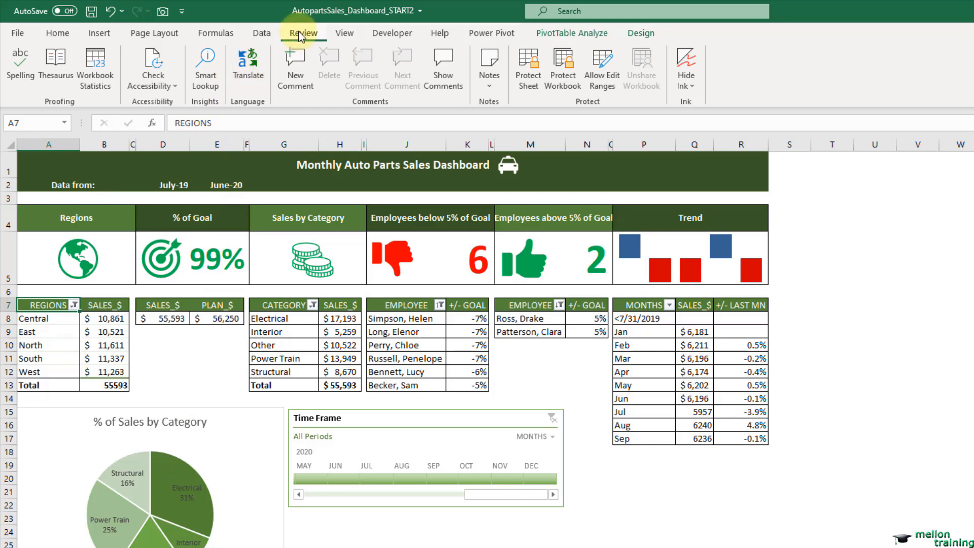
Protect the AutoPartsSalesDashboard sheet without a password, allowing only selection of locked and unlocked cells.
left_click(531, 79)
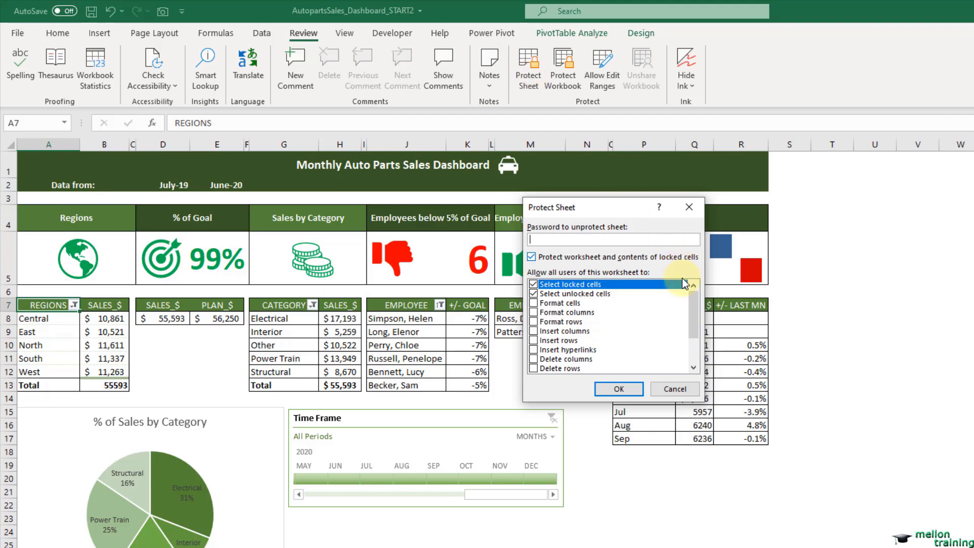
left_click(619, 389)
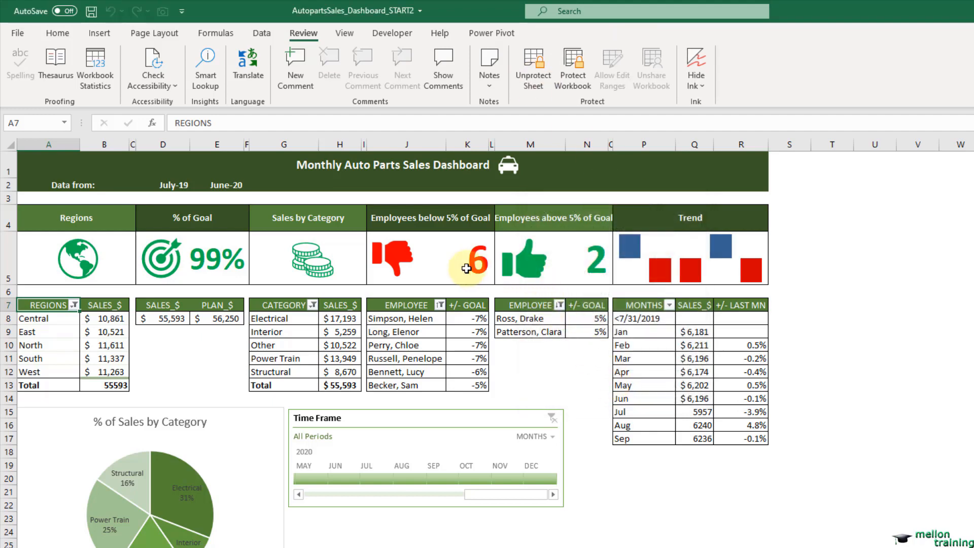
Try to edit the employee name in cell J9 of the protected dashboard, and remove the sheet protection.
left_click(478, 259)
left_click(532, 364)
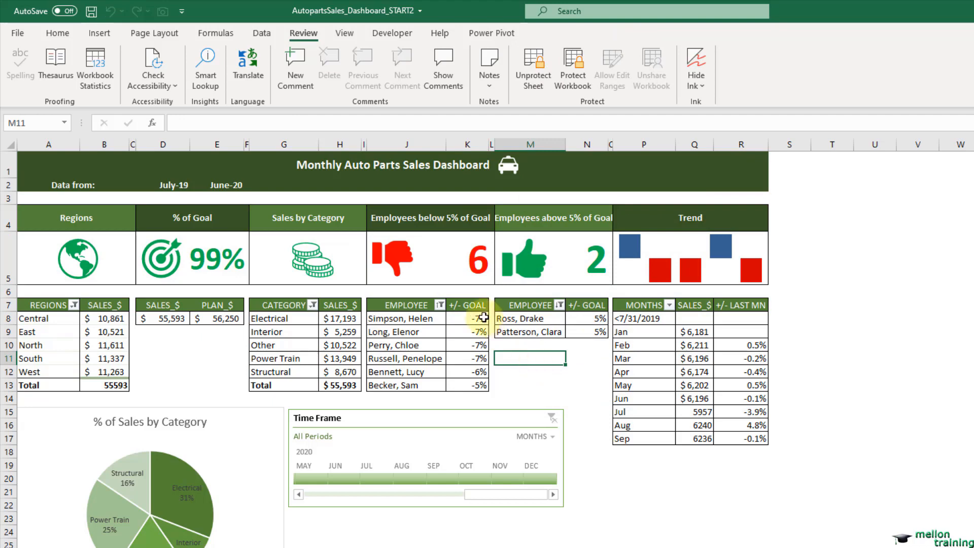
double_click(408, 333)
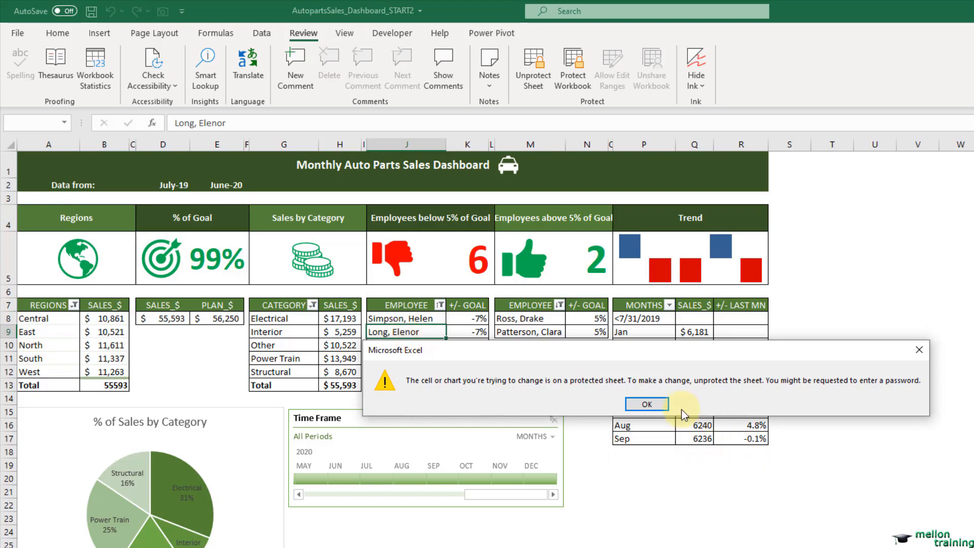
left_click(654, 405)
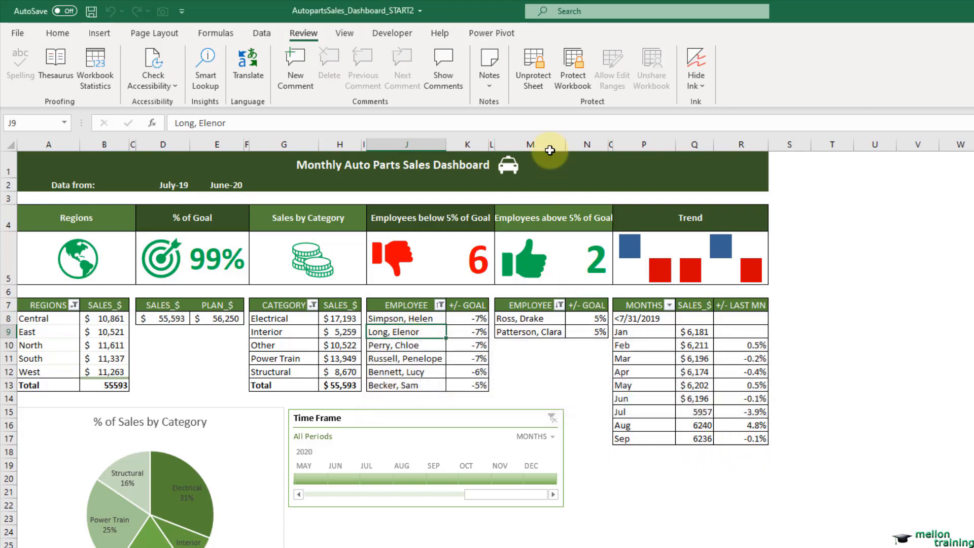
left_click(531, 77)
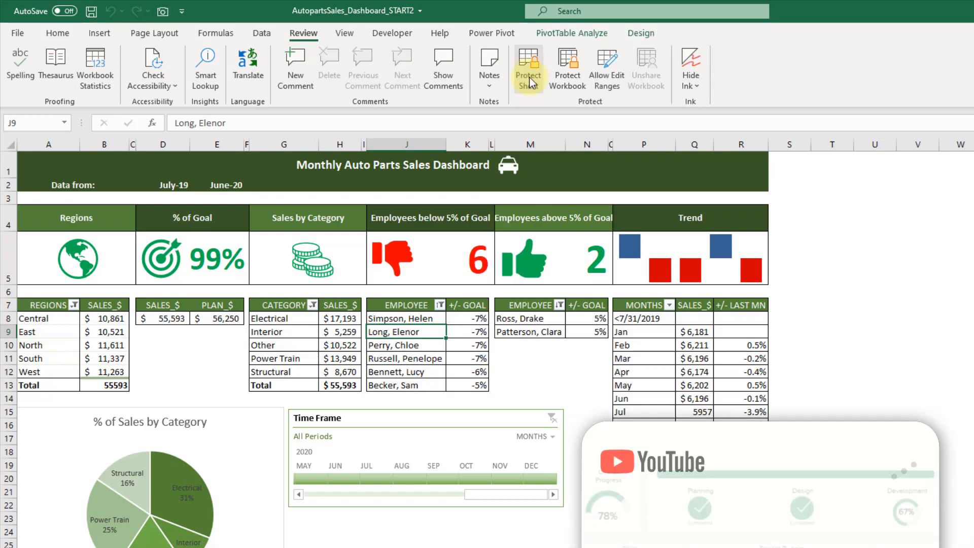